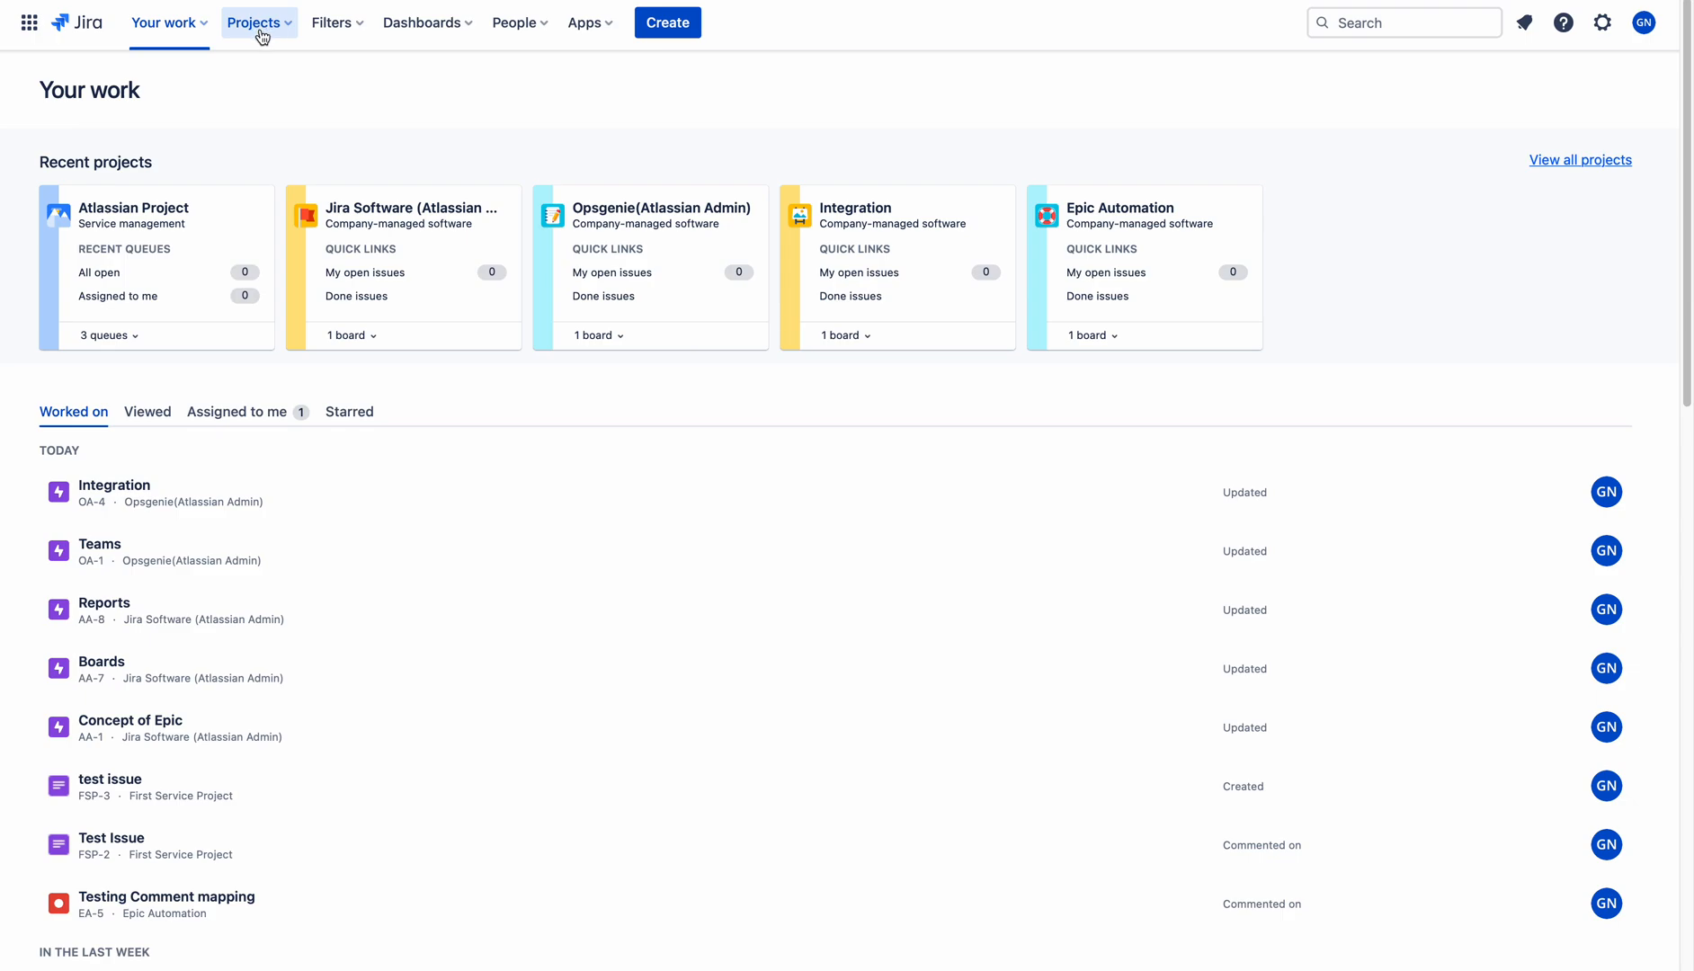
# Start creating a new project and show the Jira Service Management project templates
pyautogui.click(263, 33)
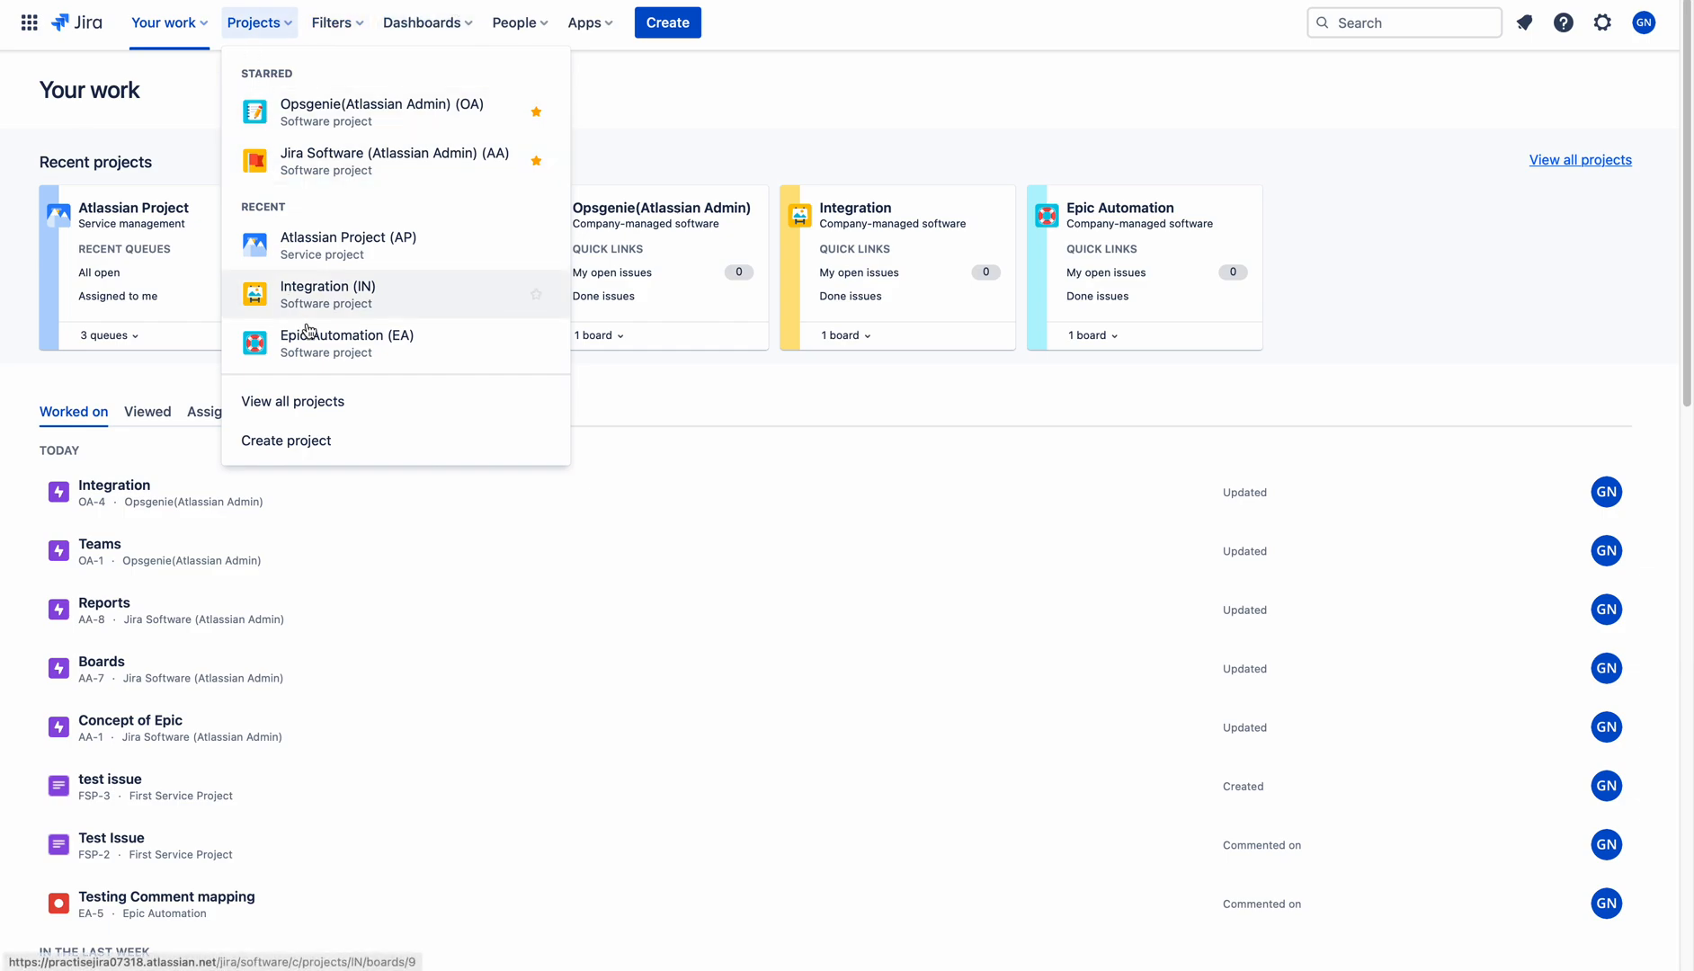
pyautogui.click(308, 448)
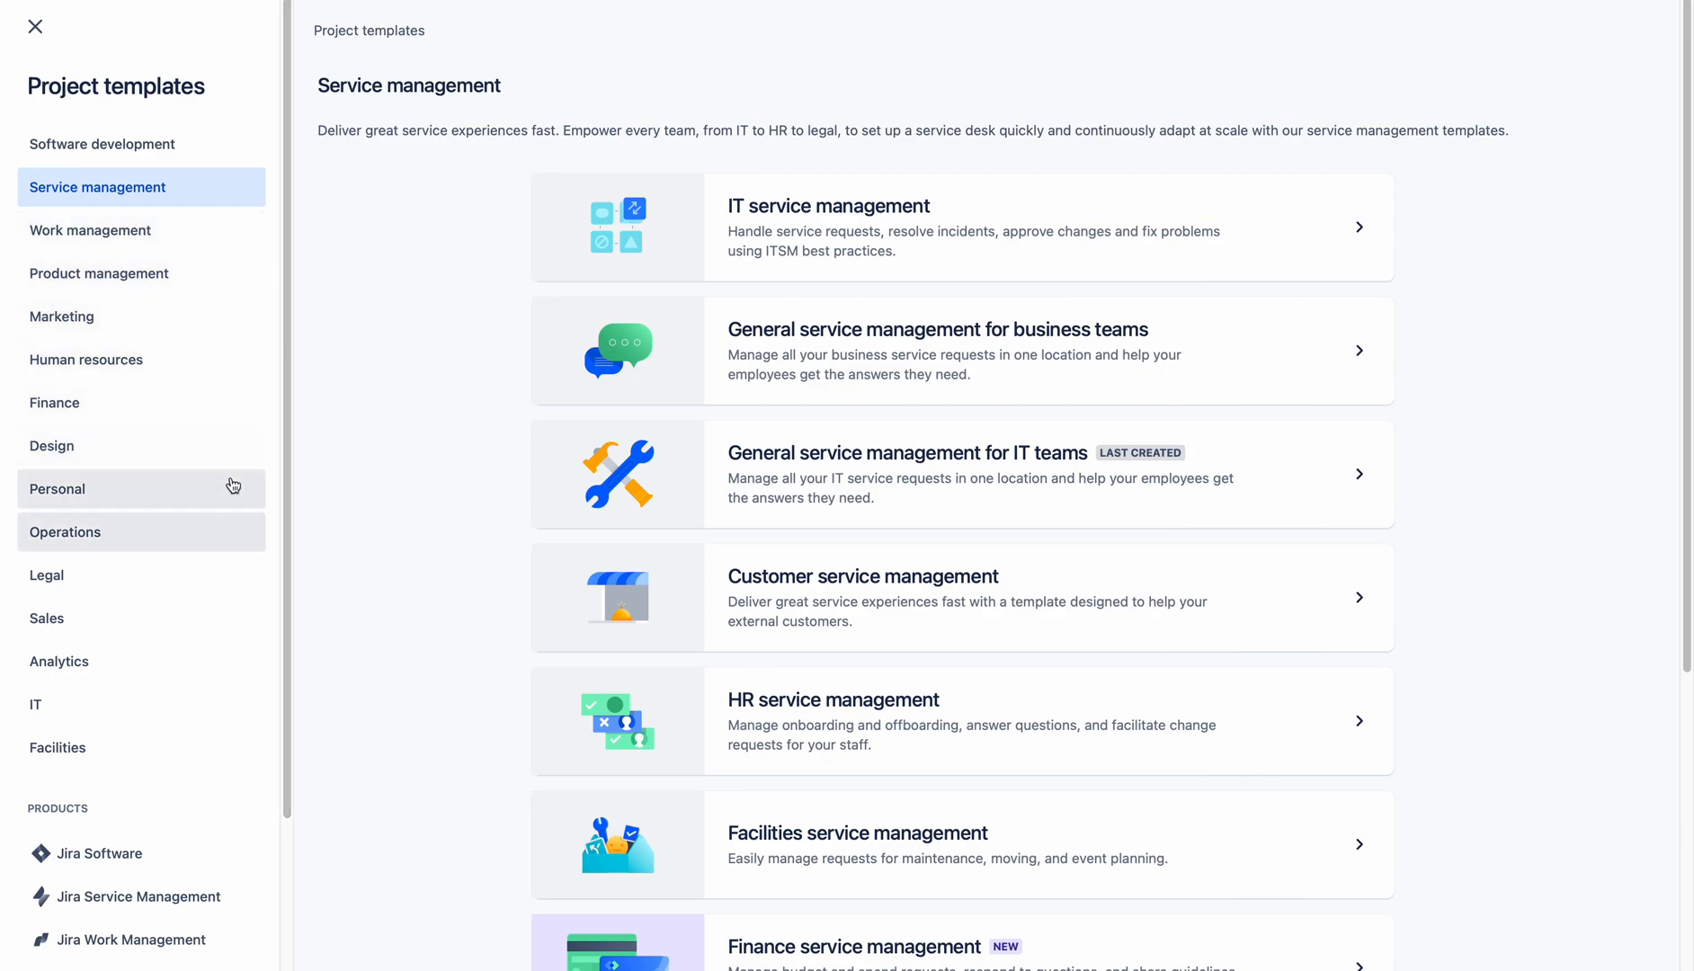
pyautogui.moveTo(291, 363); pyautogui.dragTo(314, 574)
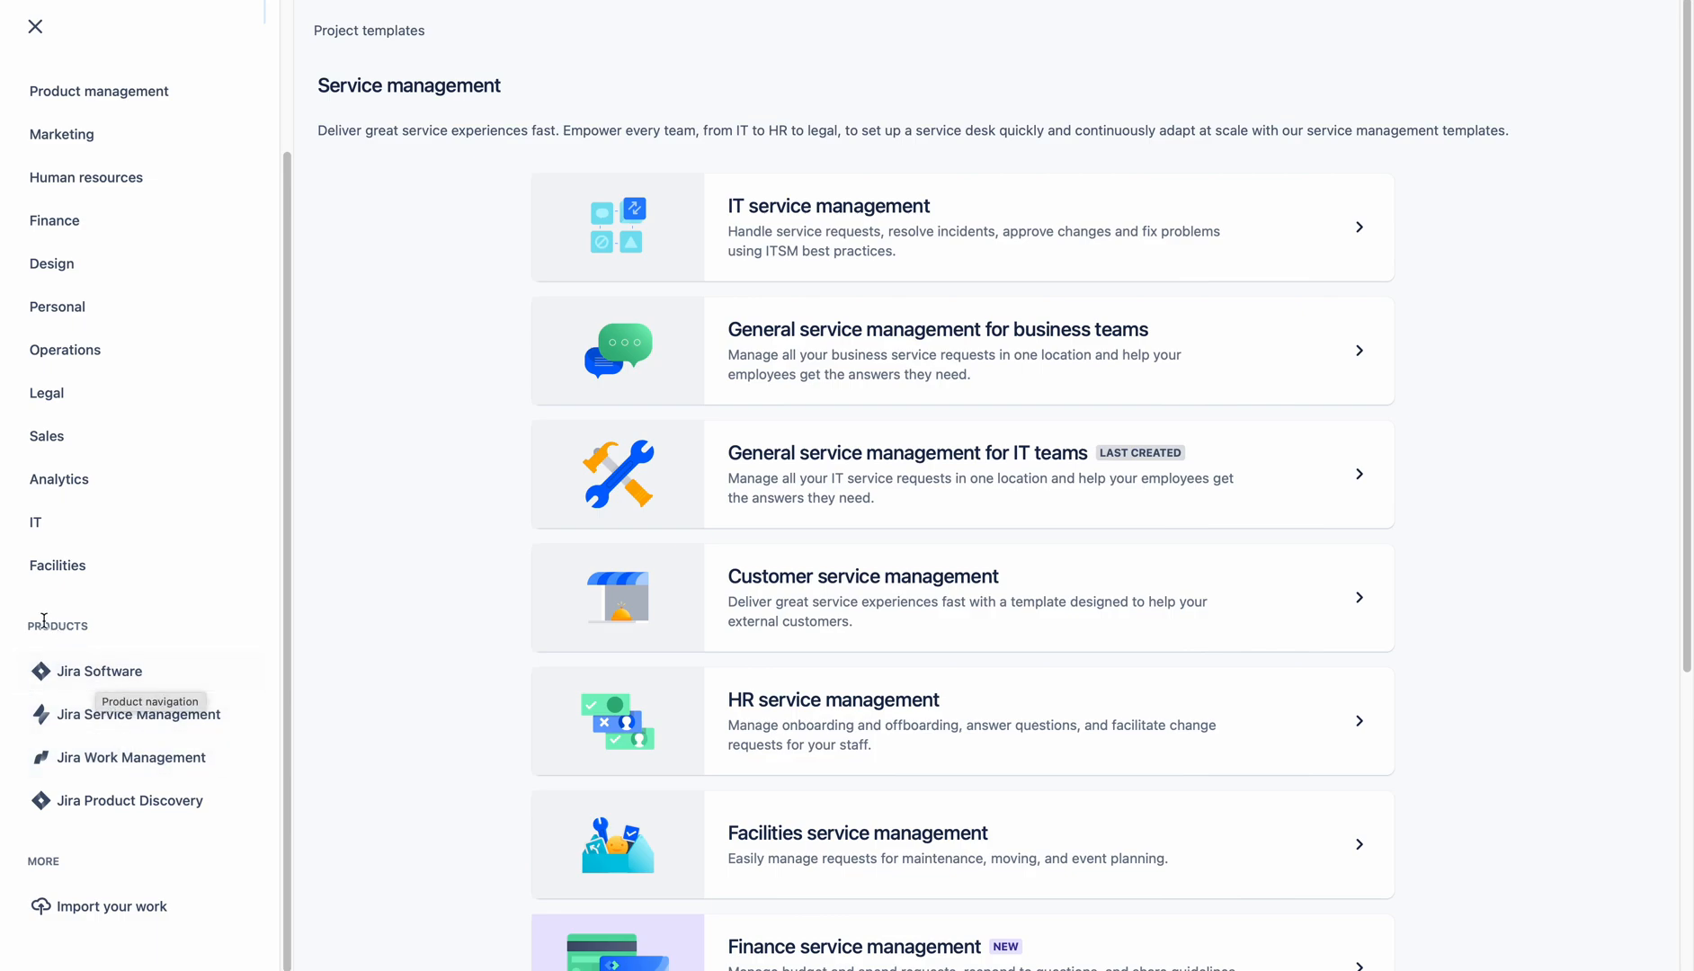
pyautogui.click(163, 716)
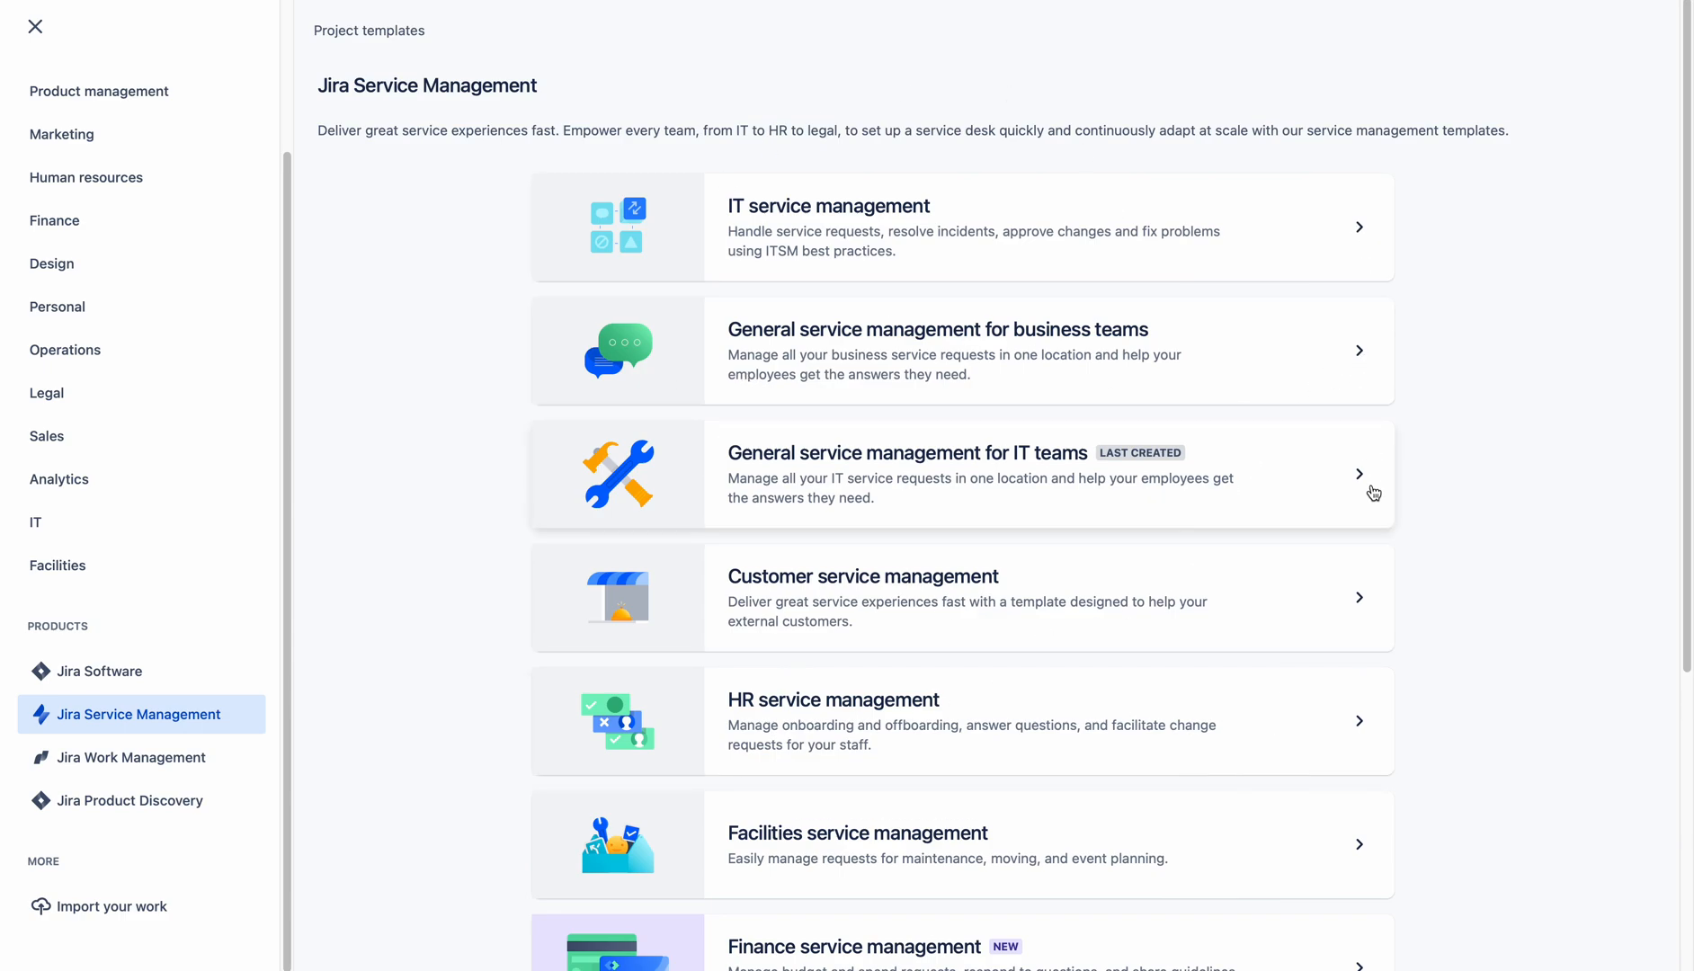
# Review the IT service management template's features and request types, and return to the template list
pyautogui.click(1363, 231)
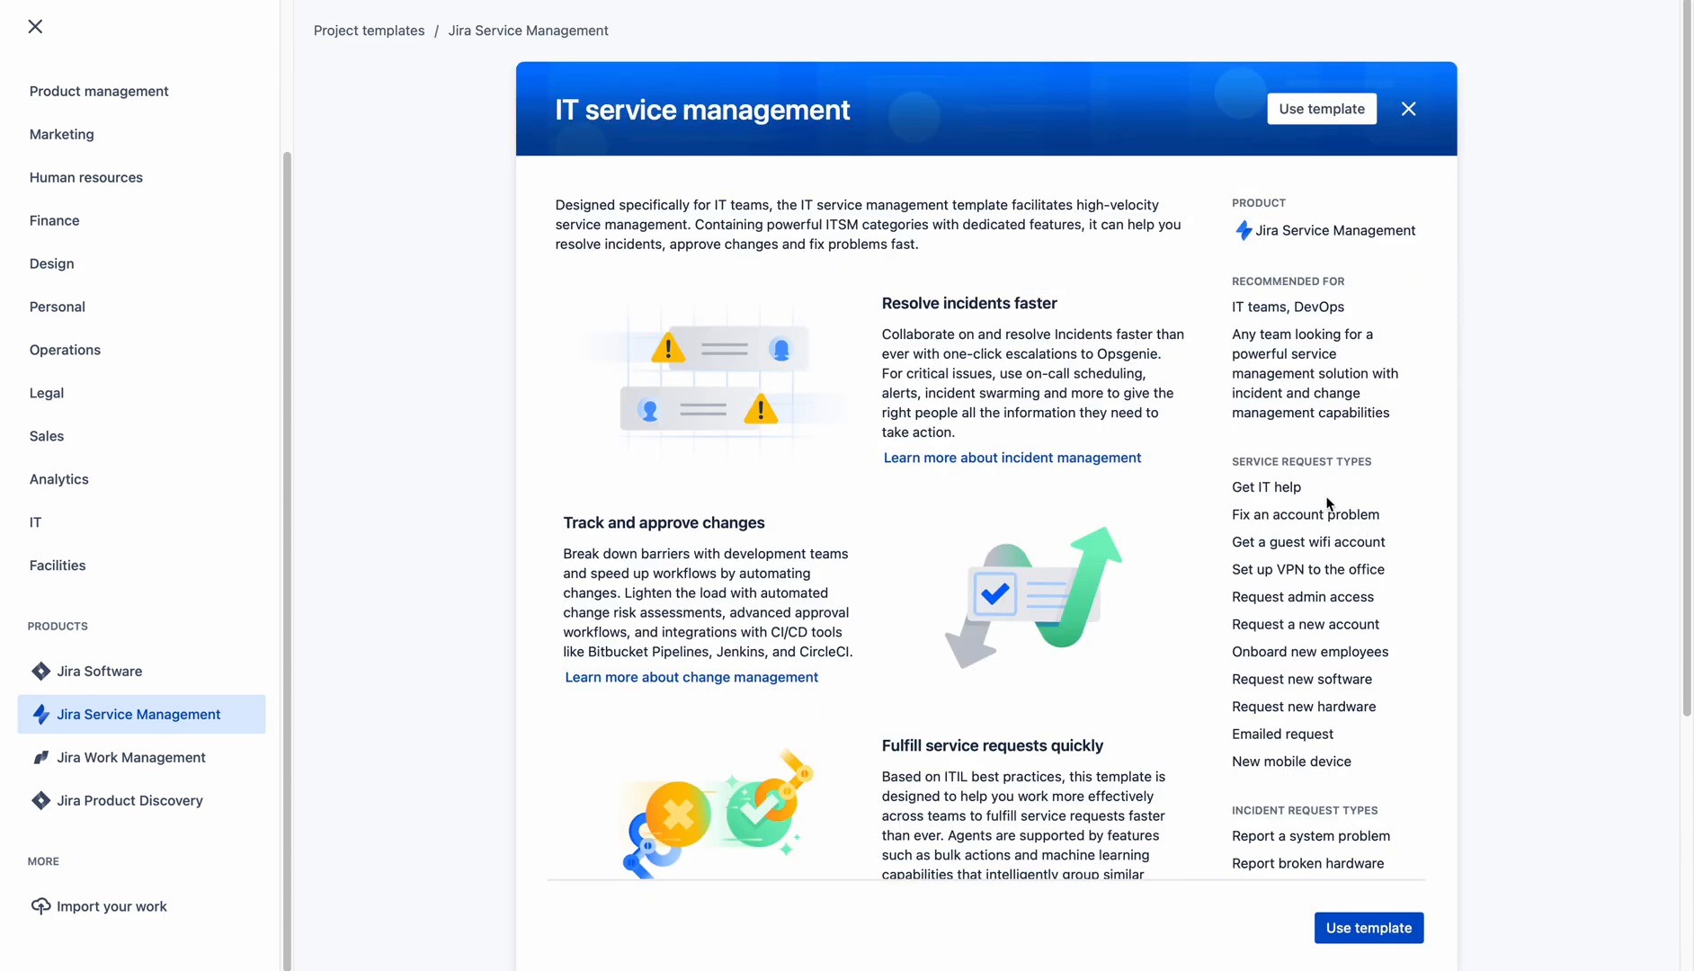
pyautogui.moveTo(1683, 329); pyautogui.dragTo(1683, 378)
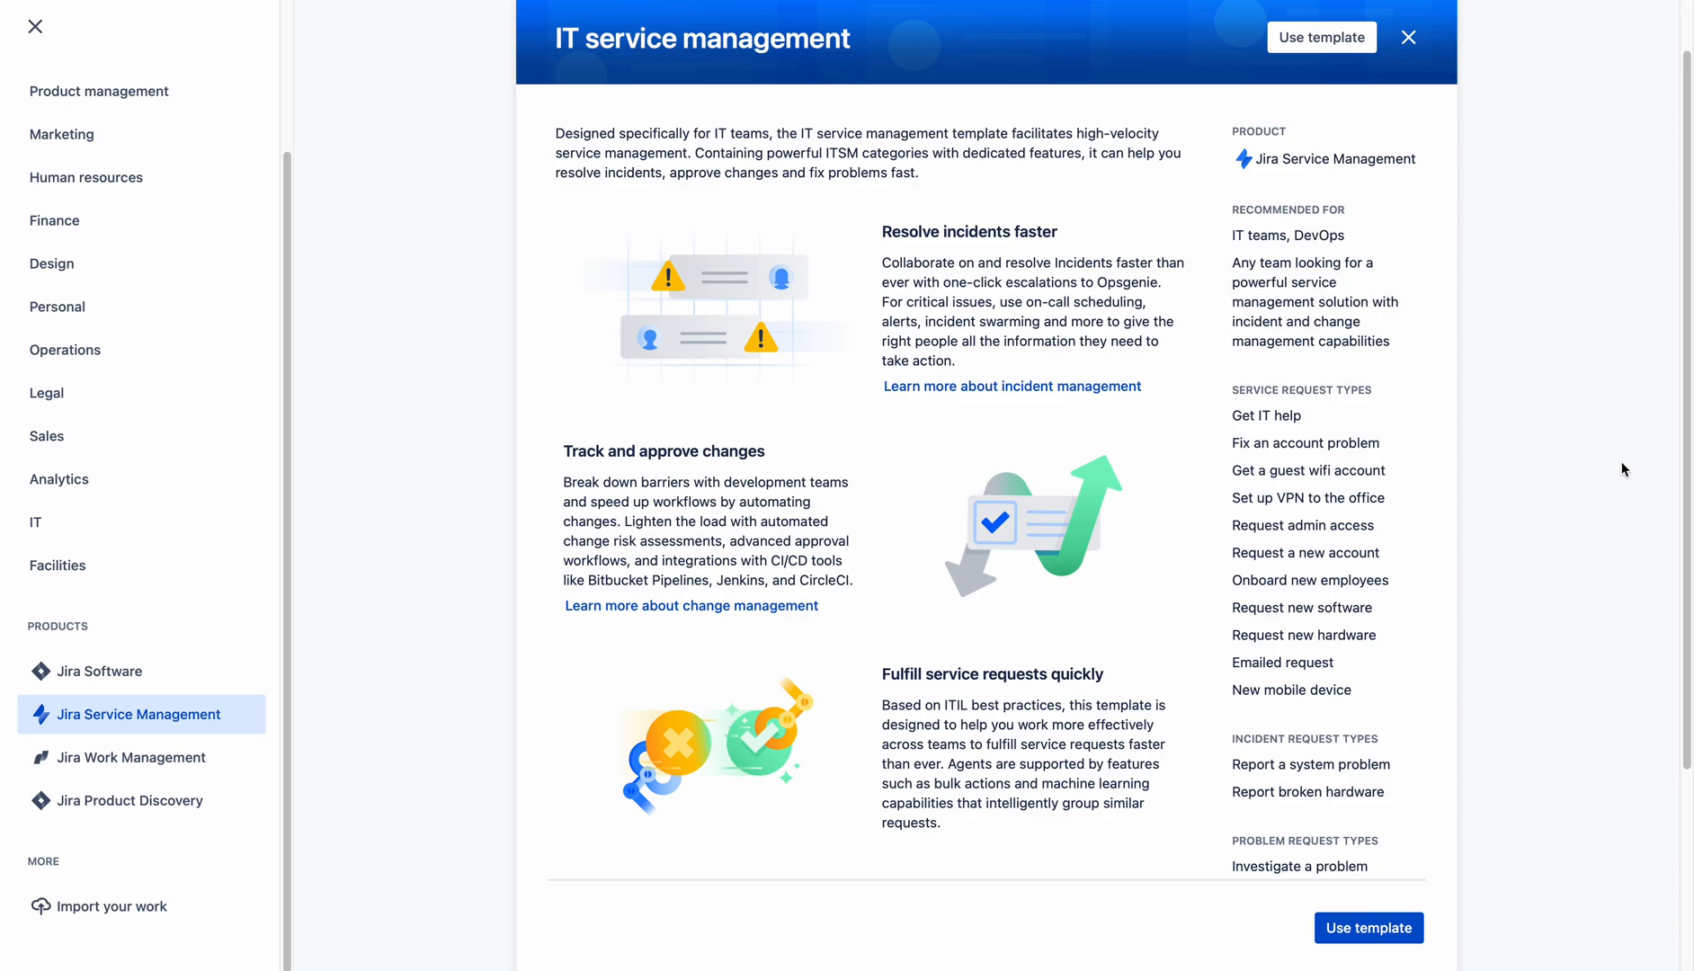
pyautogui.moveTo(1685, 446); pyautogui.dragTo(1683, 476)
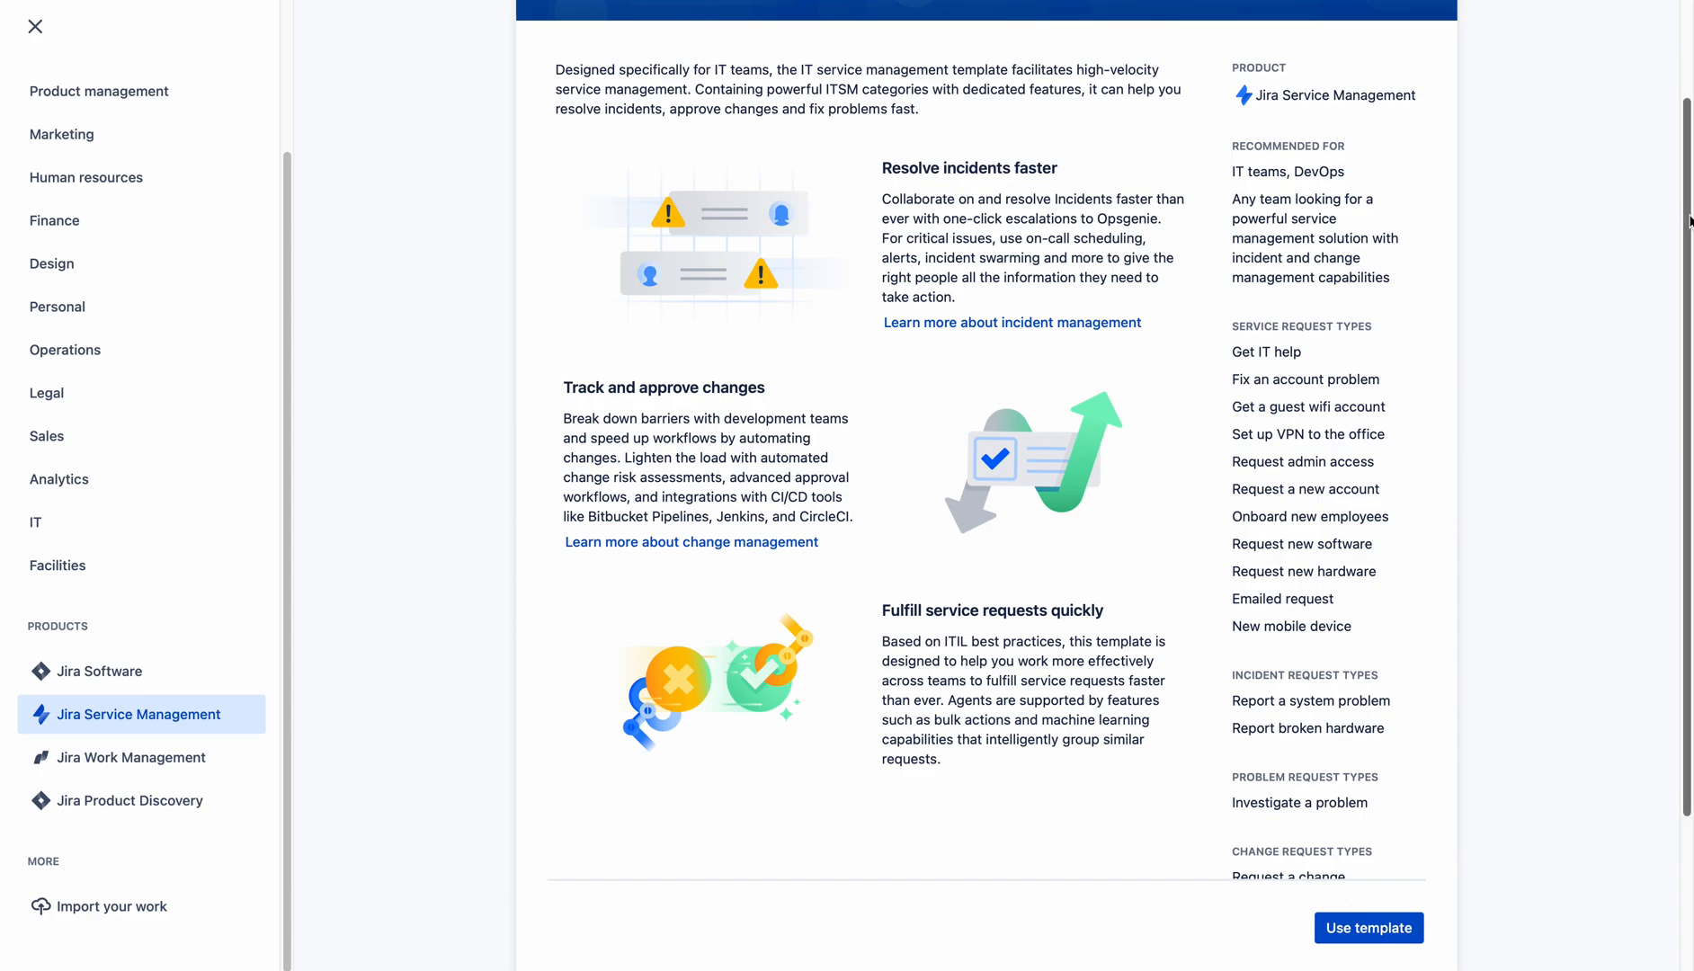
pyautogui.moveTo(1683, 214); pyautogui.dragTo(1684, 114)
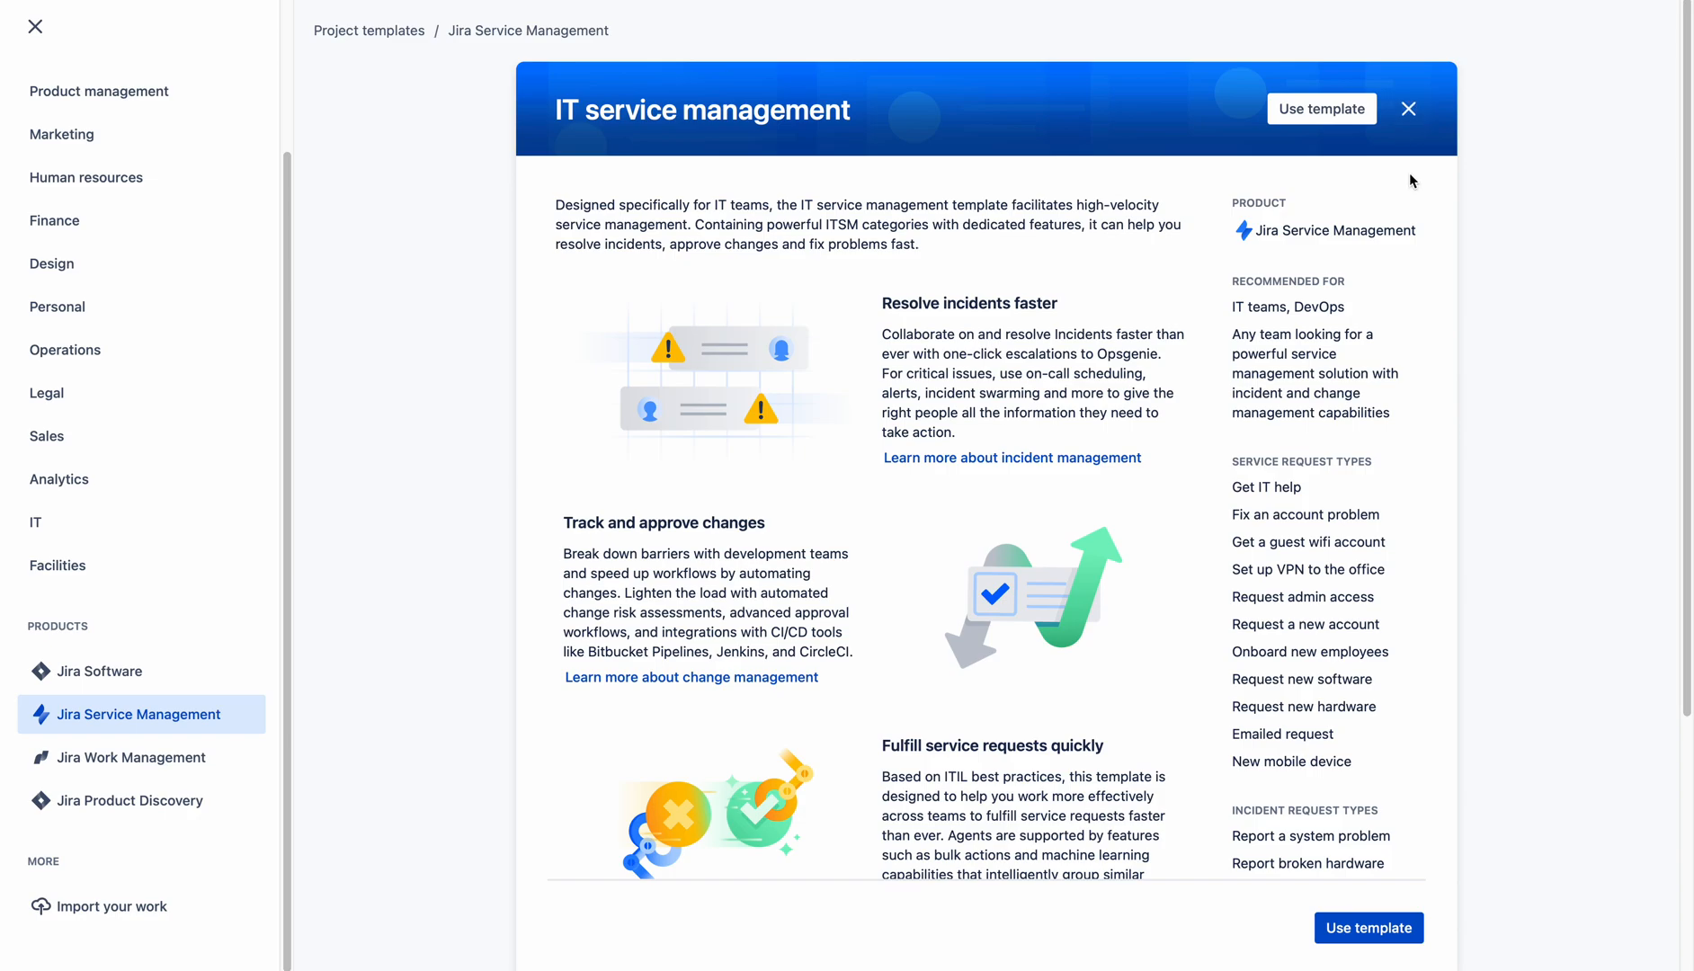
pyautogui.click(1409, 117)
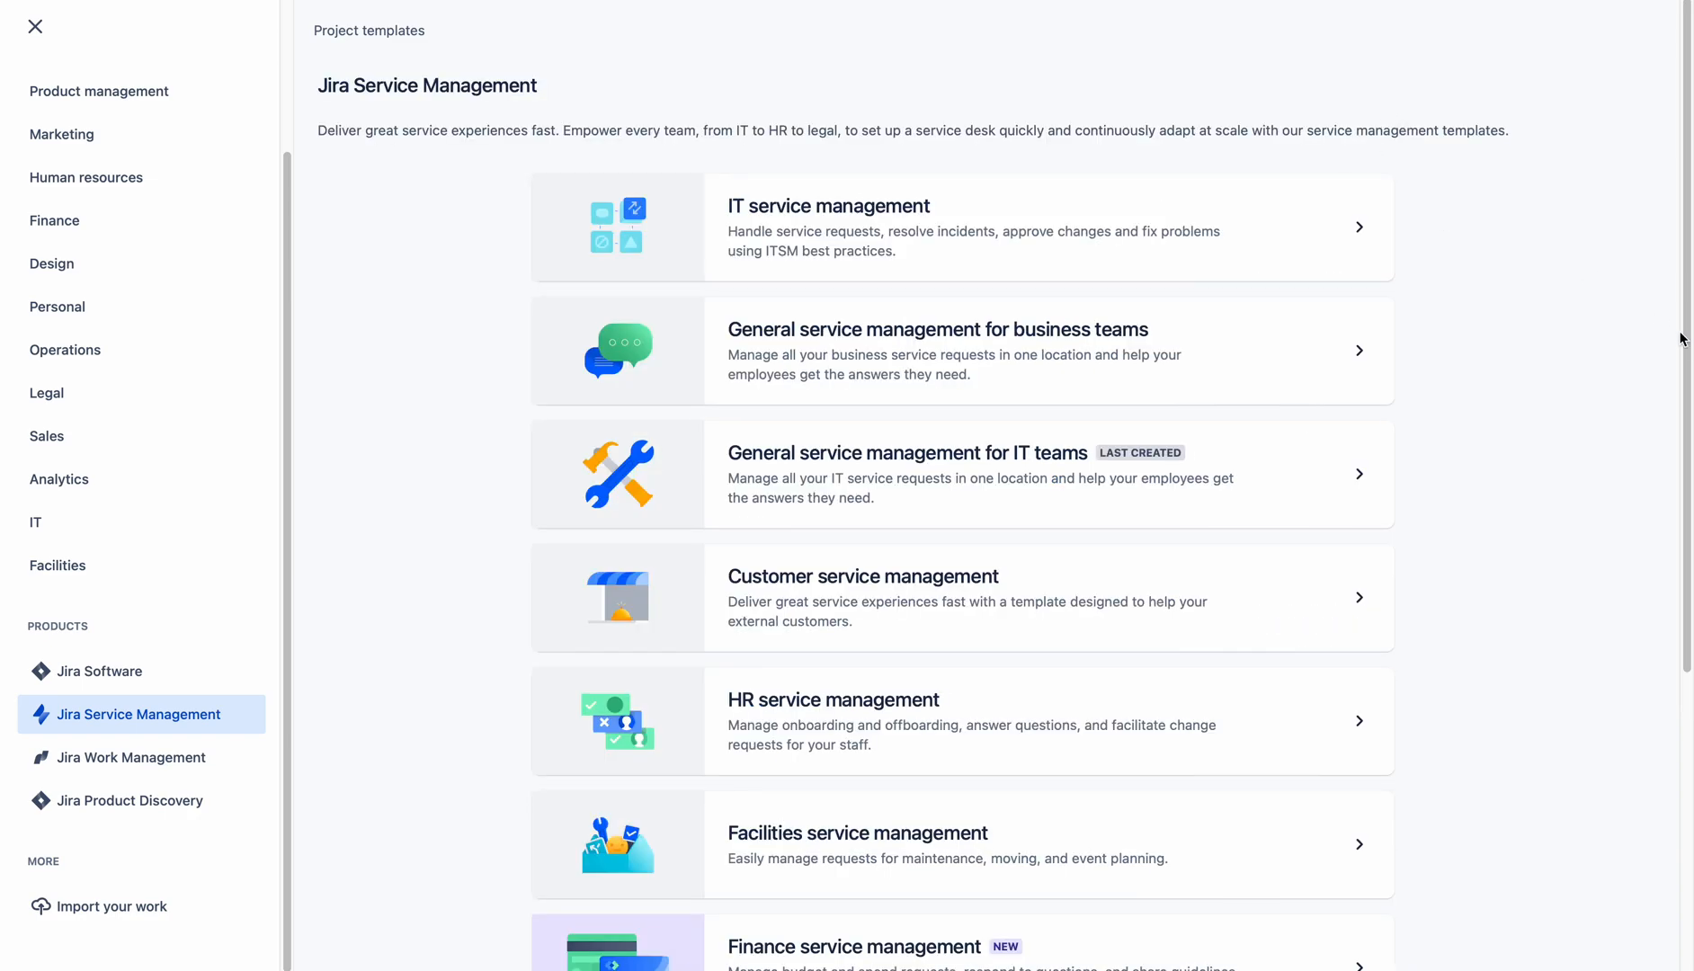
# Choose the General service management for IT teams template for the new project
pyautogui.moveTo(1689, 281); pyautogui.dragTo(1689, 317)
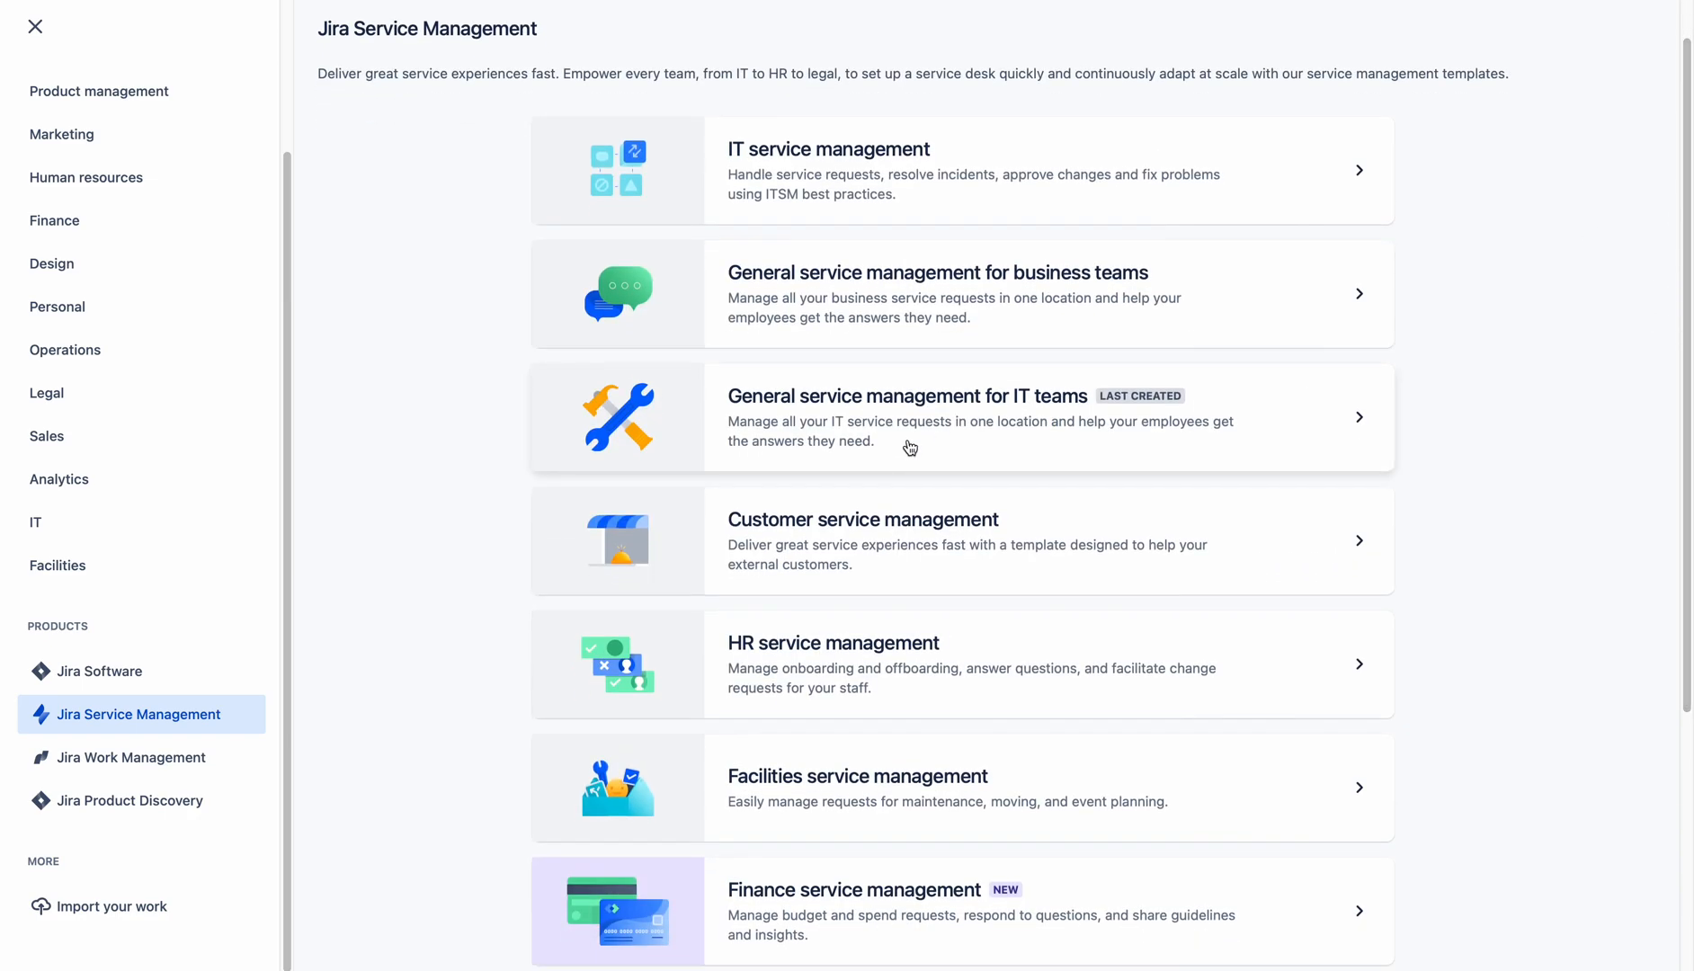
pyautogui.click(1362, 416)
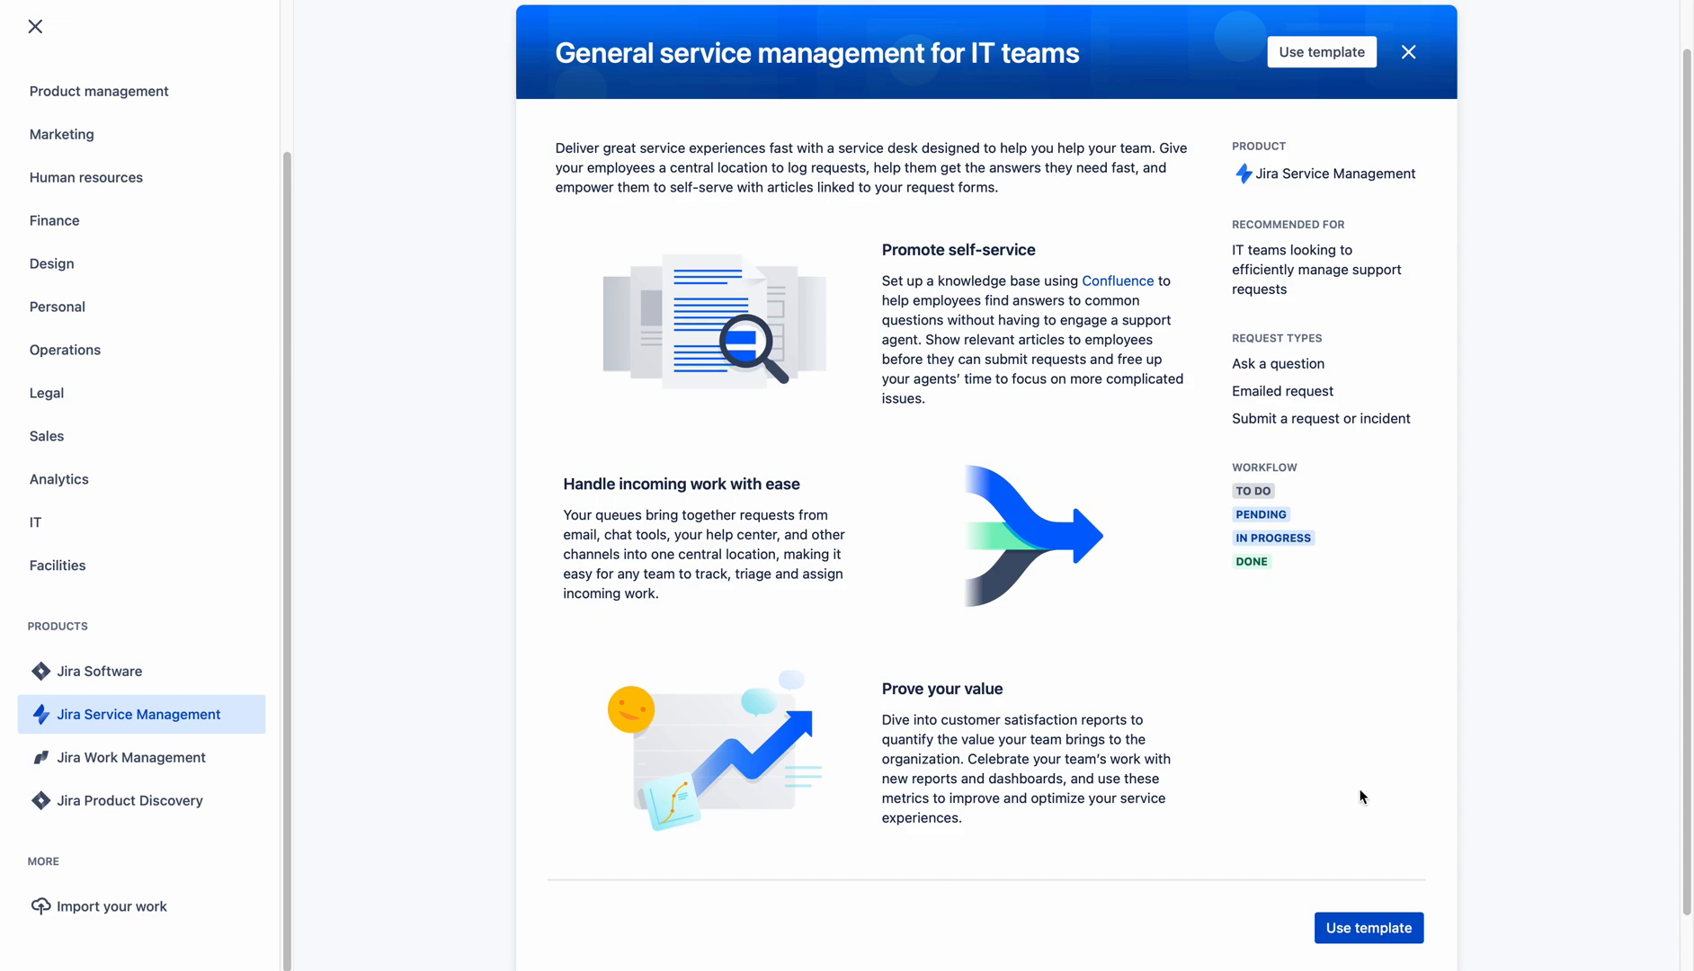
pyautogui.click(1371, 927)
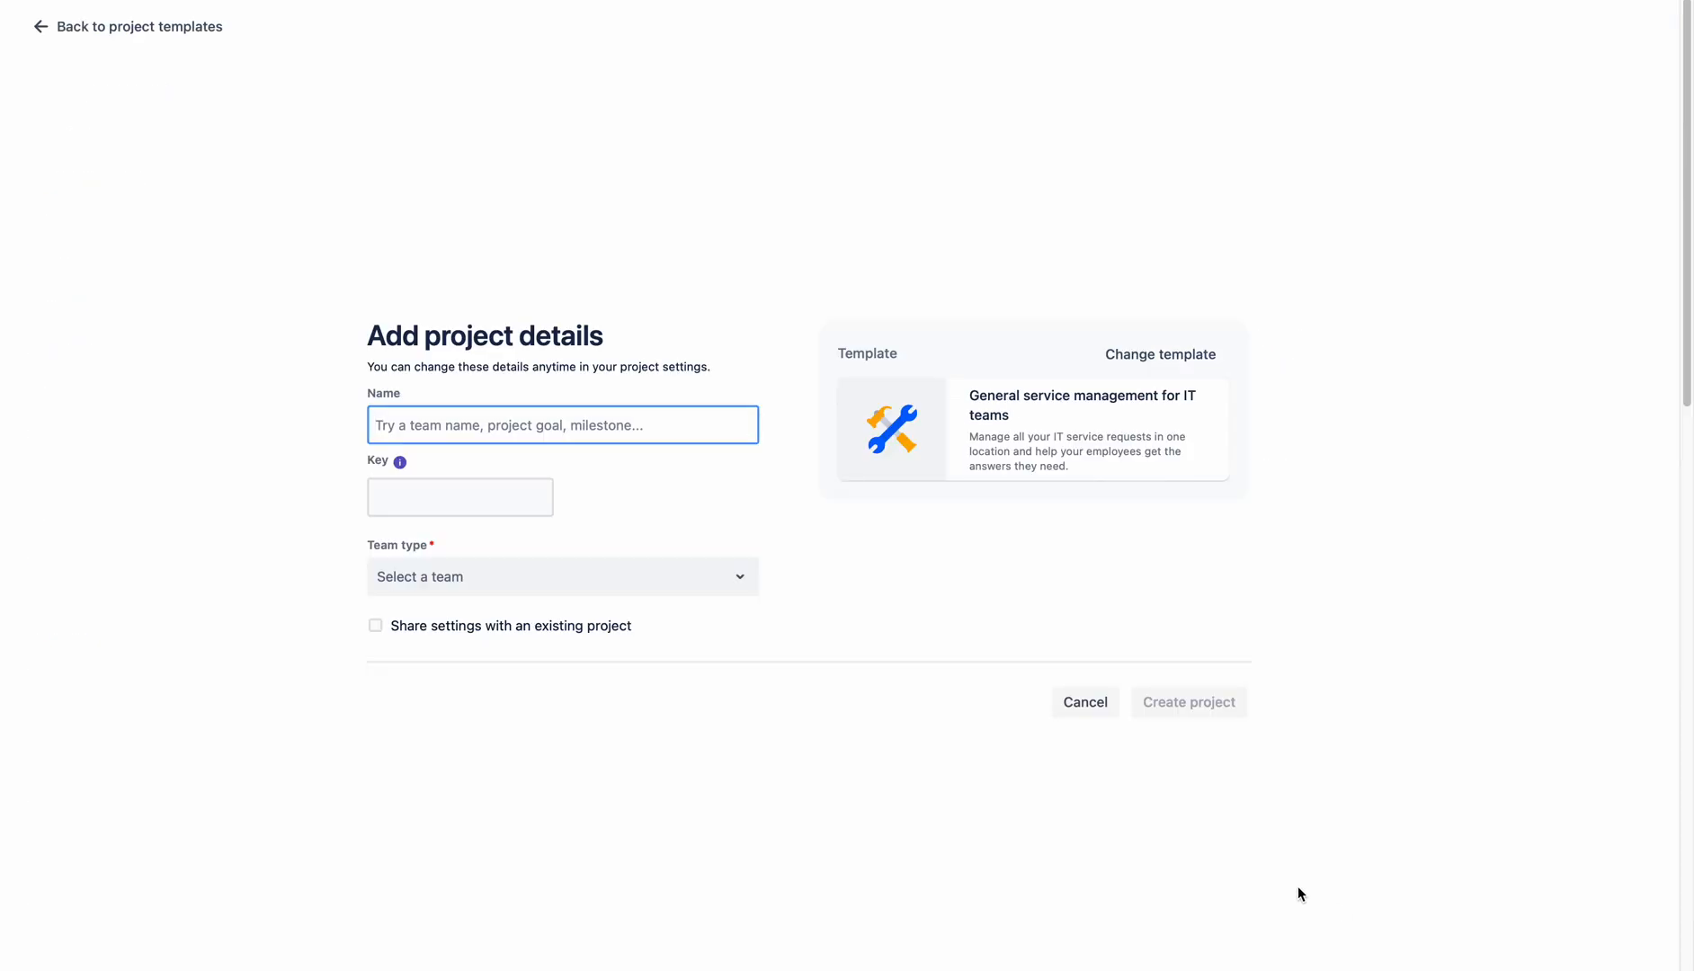
# Create the project with the name Atlassian Requests, key AR and team type Information technology (IT)
pyautogui.write('Atlassian Requests')
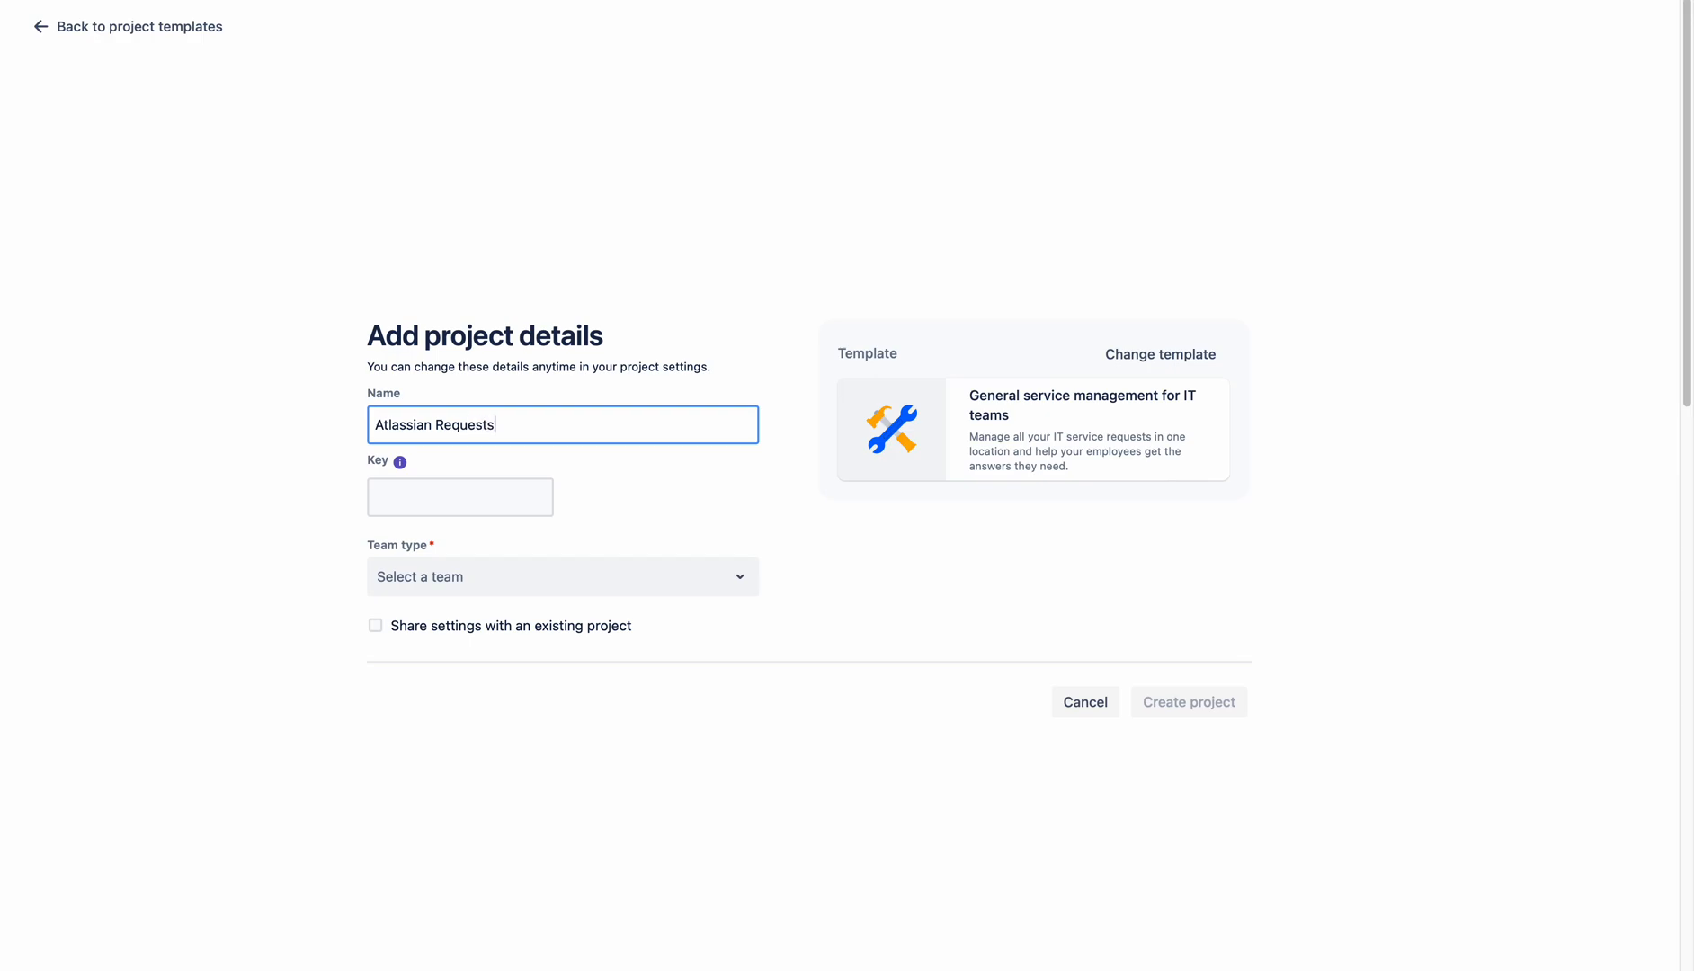
pyautogui.click(659, 507)
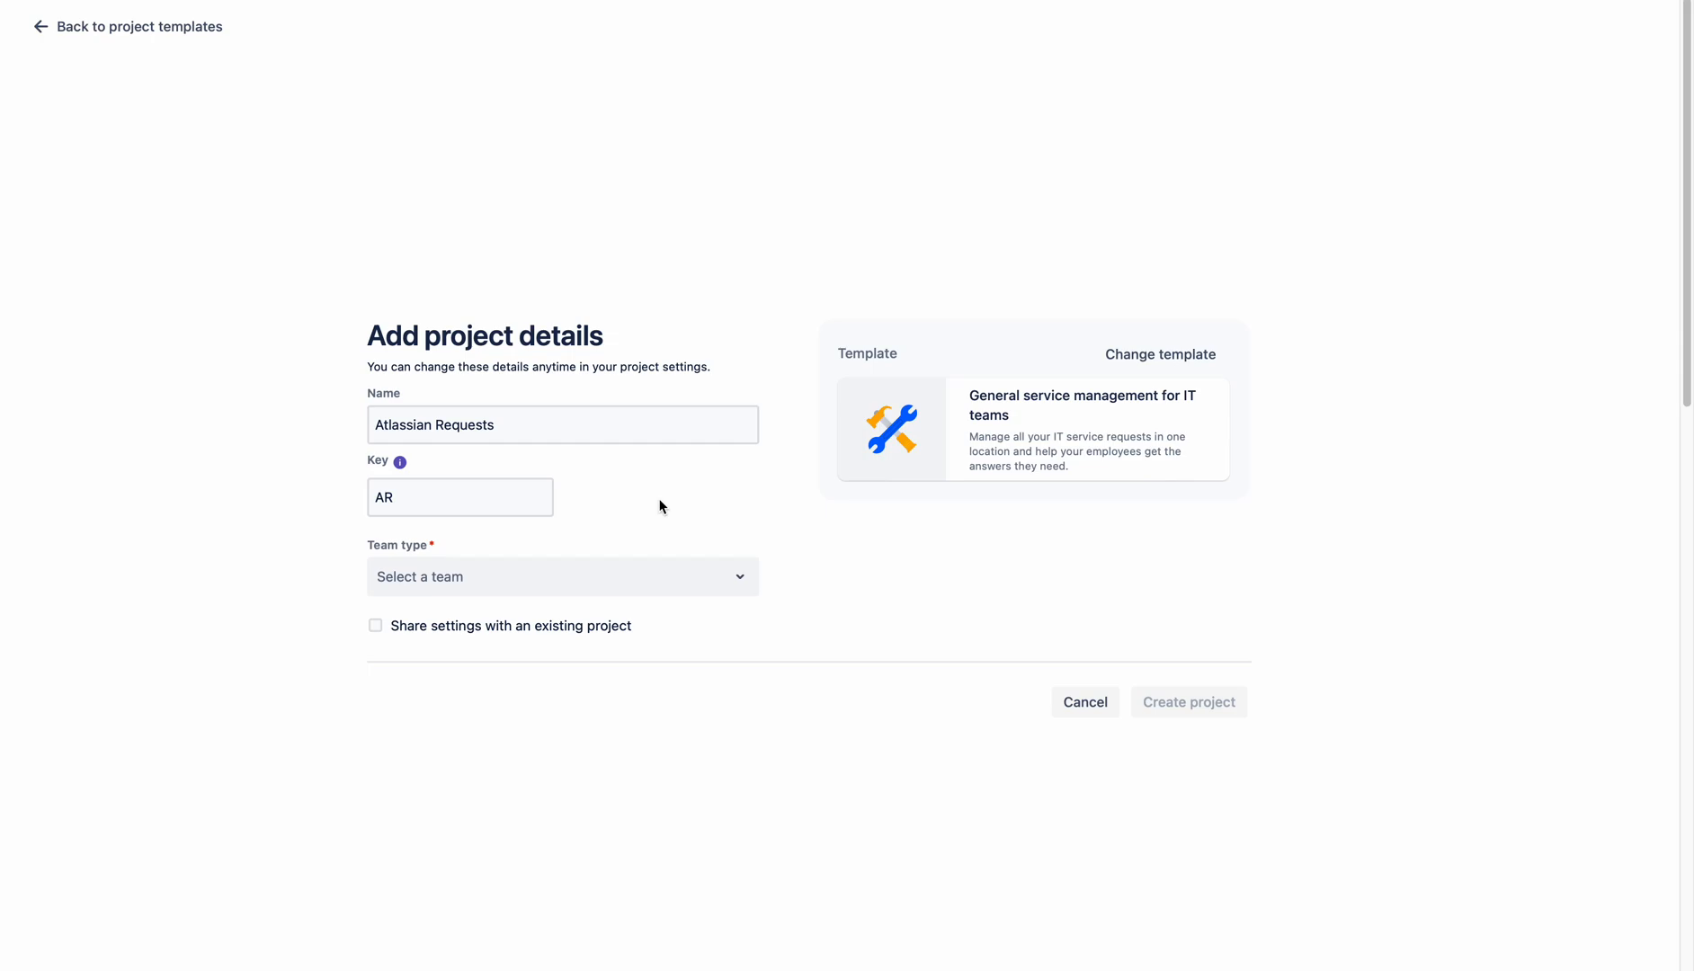
pyautogui.click(533, 576)
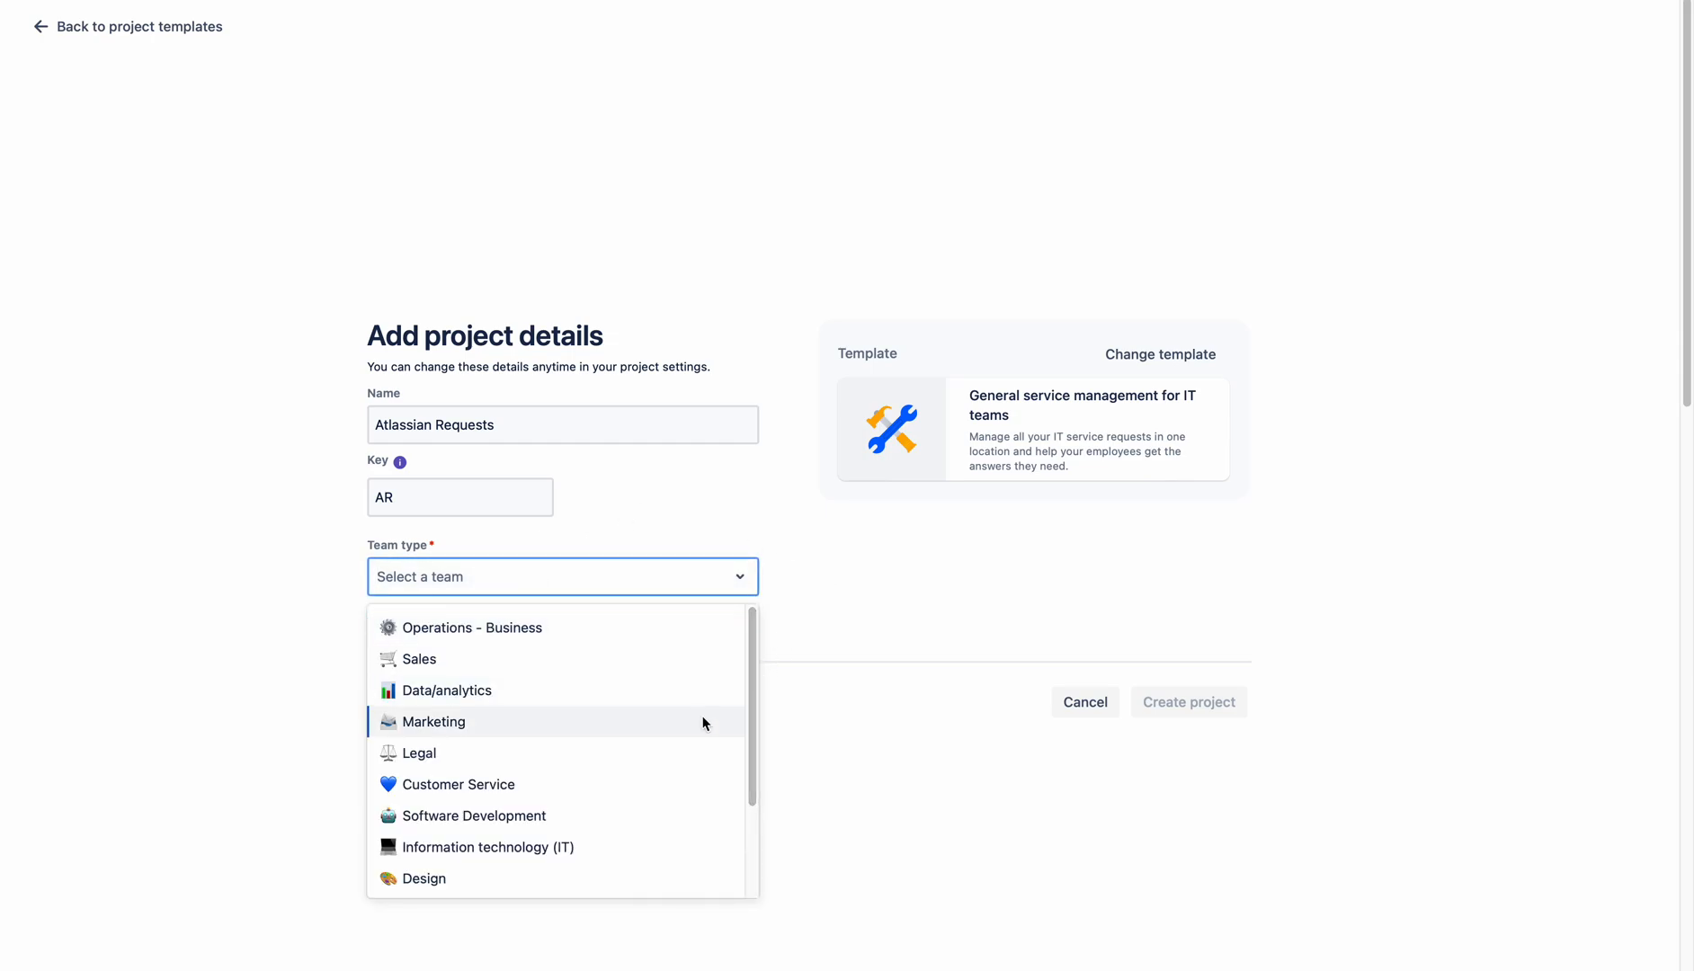
pyautogui.click(556, 861)
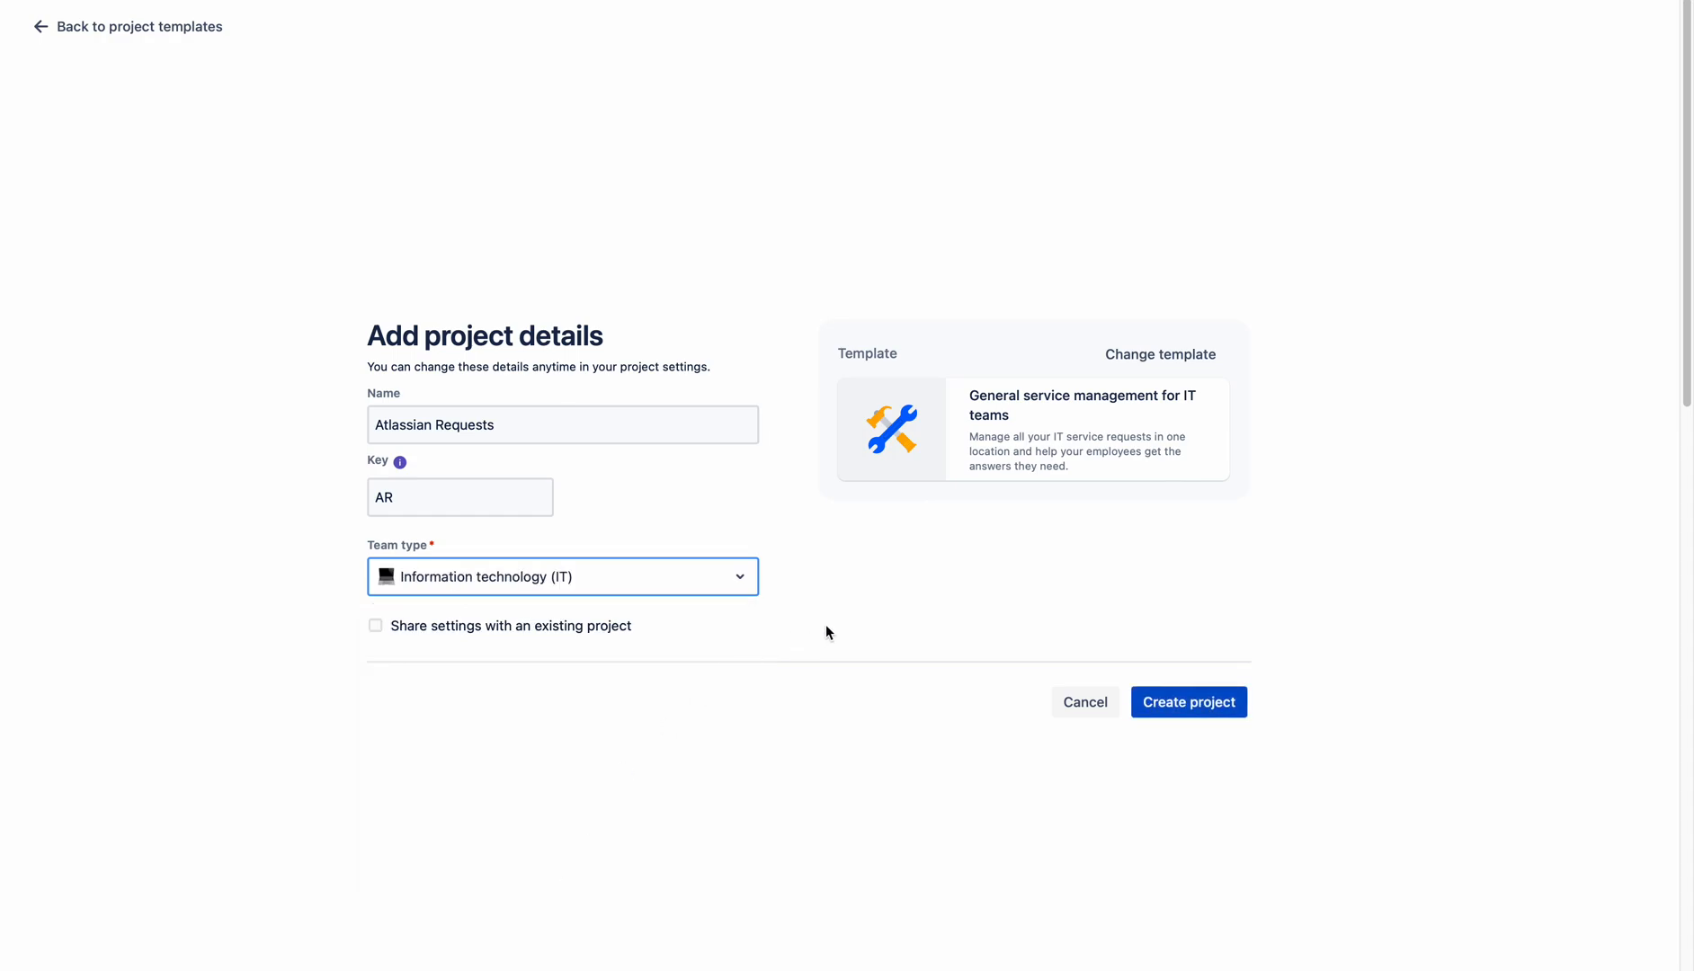
pyautogui.click(513, 423)
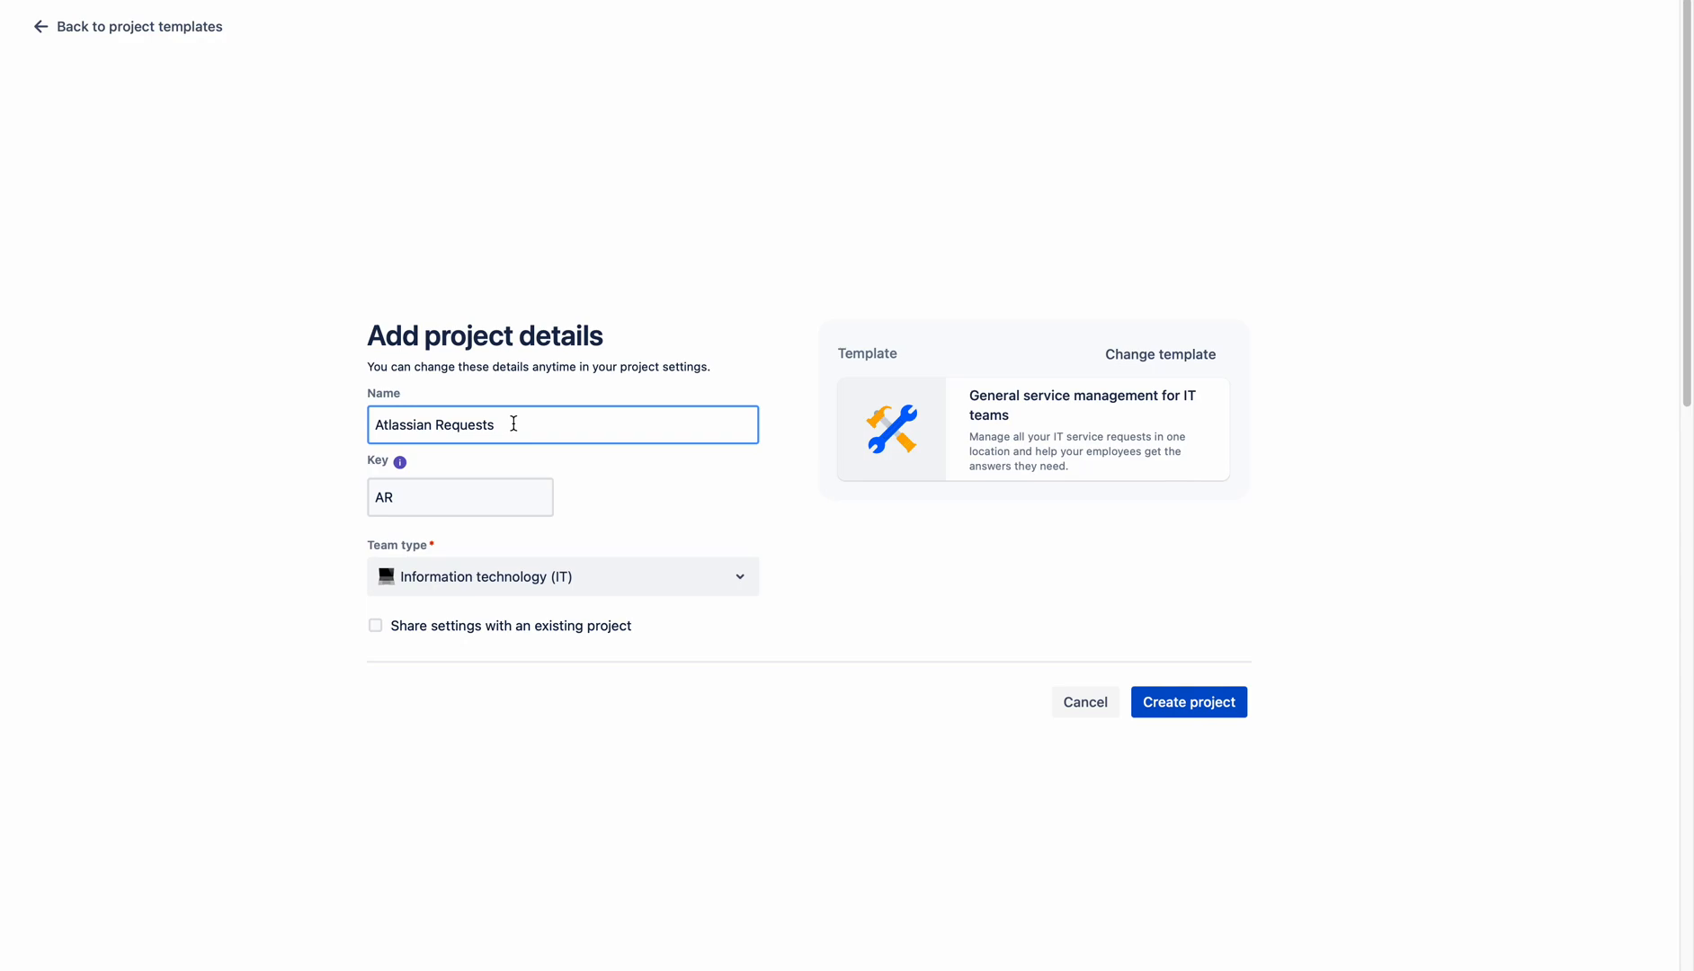
pyautogui.click(1181, 708)
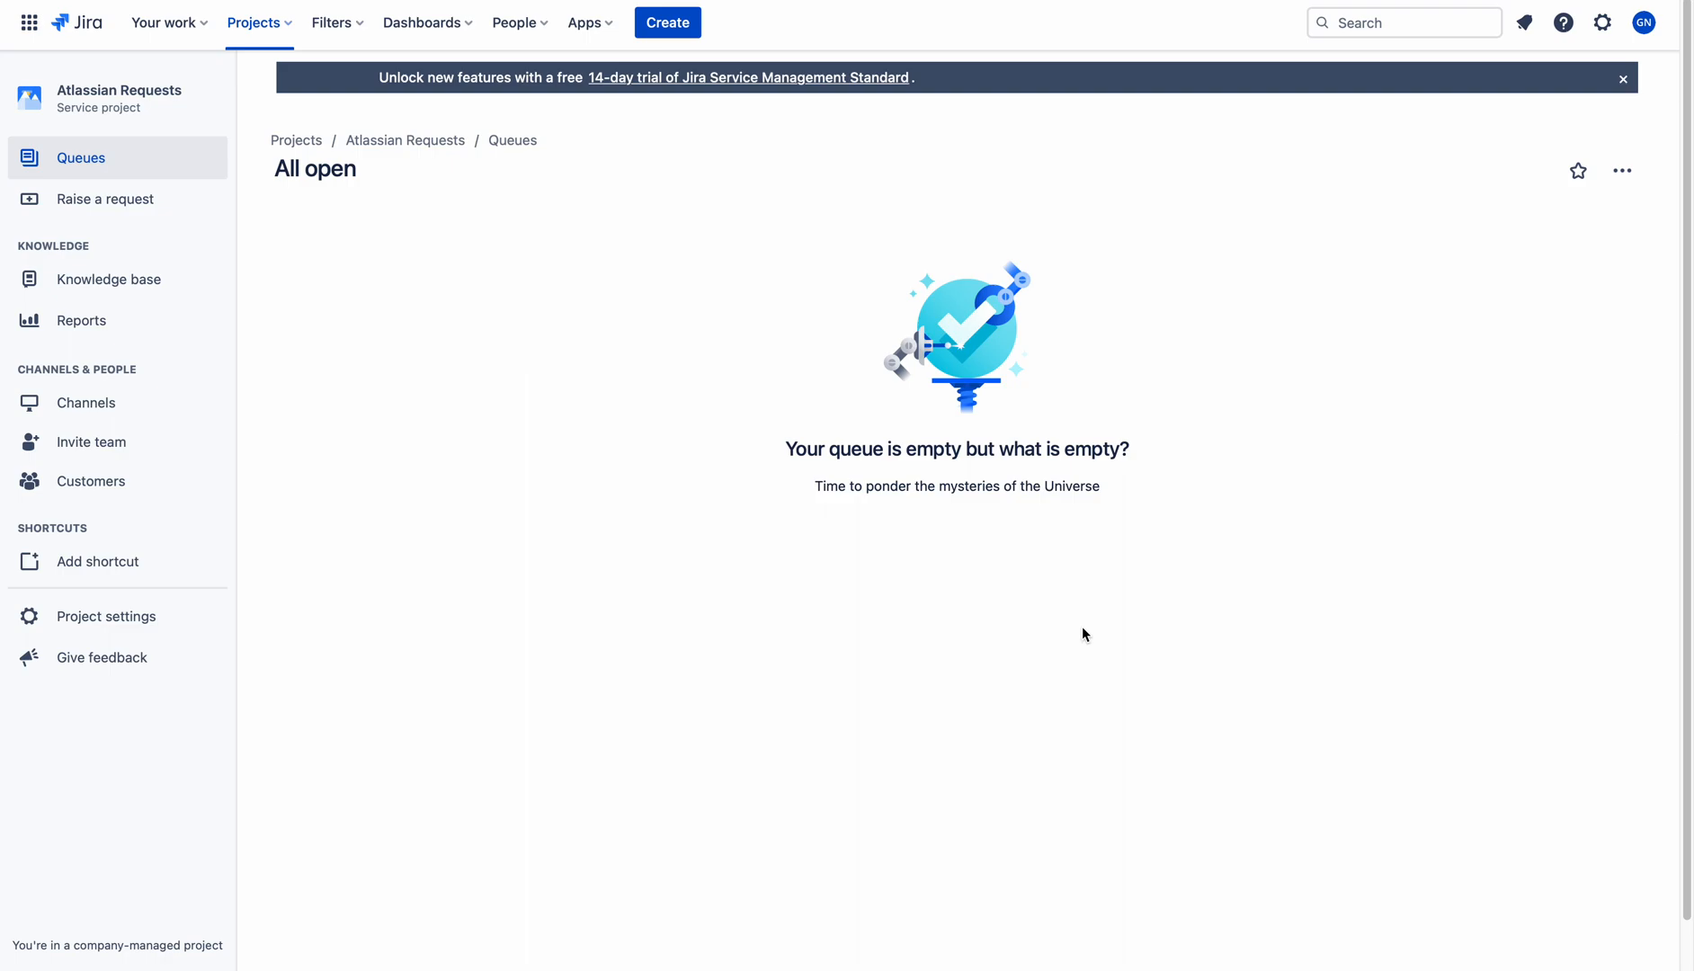
# Open the portal settings of the Atlassian Requests project and copy the portal URL
pyautogui.click(83, 620)
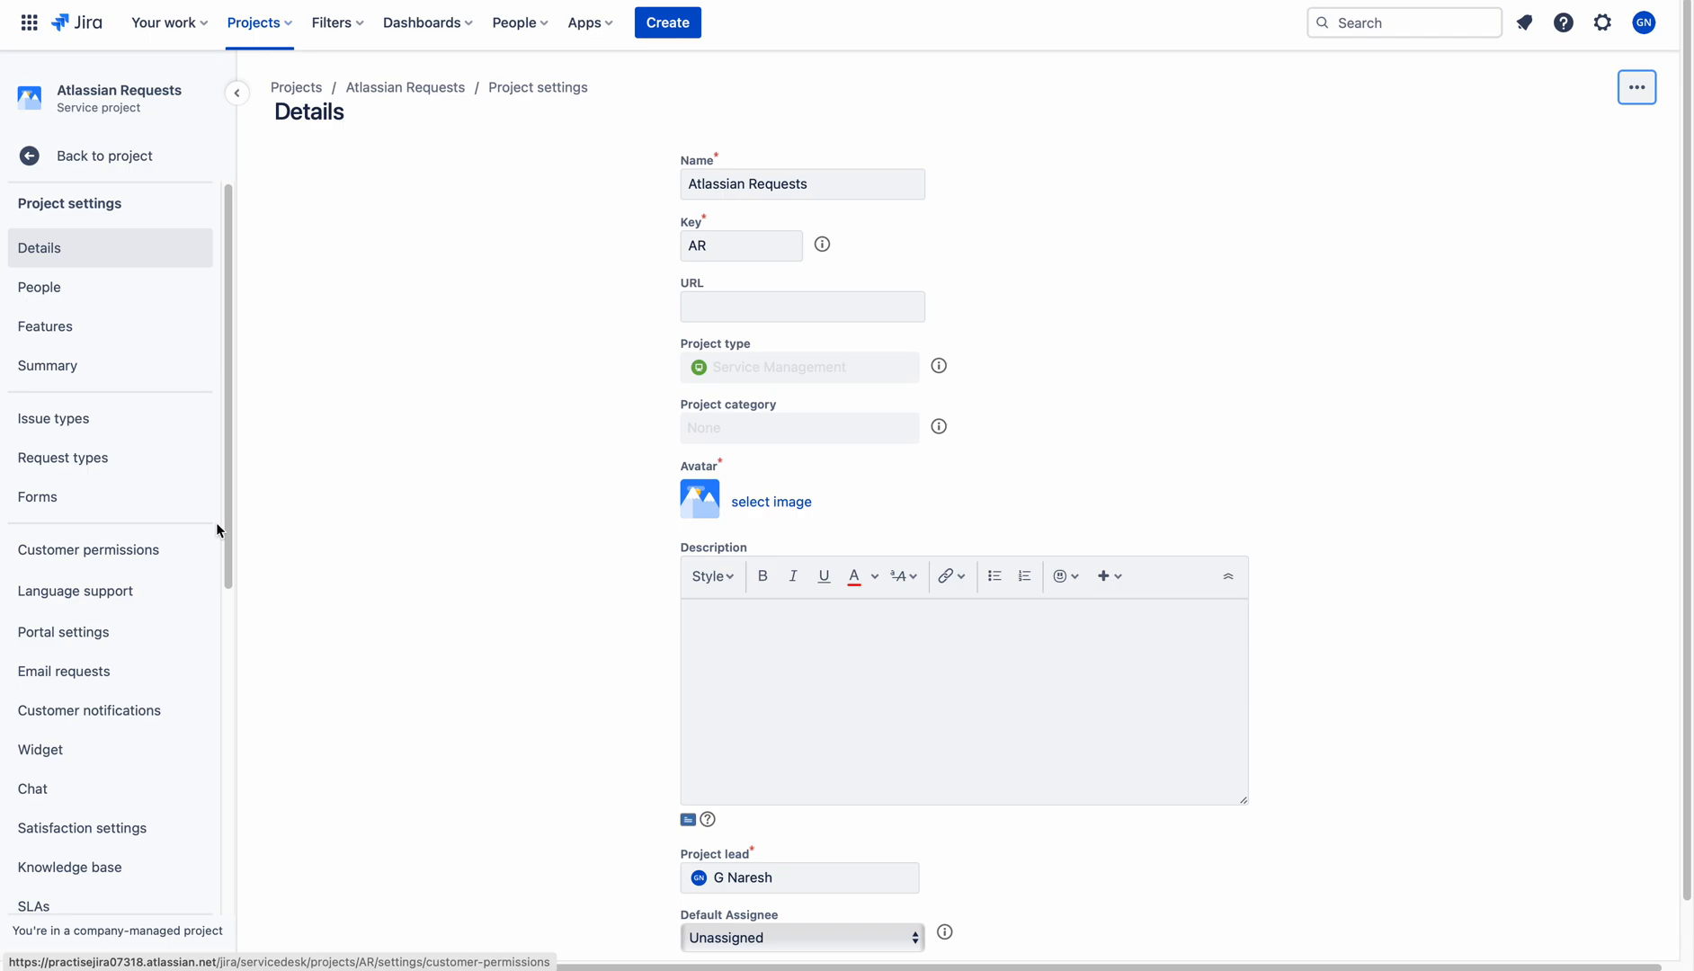
pyautogui.moveTo(231, 518); pyautogui.dragTo(242, 908)
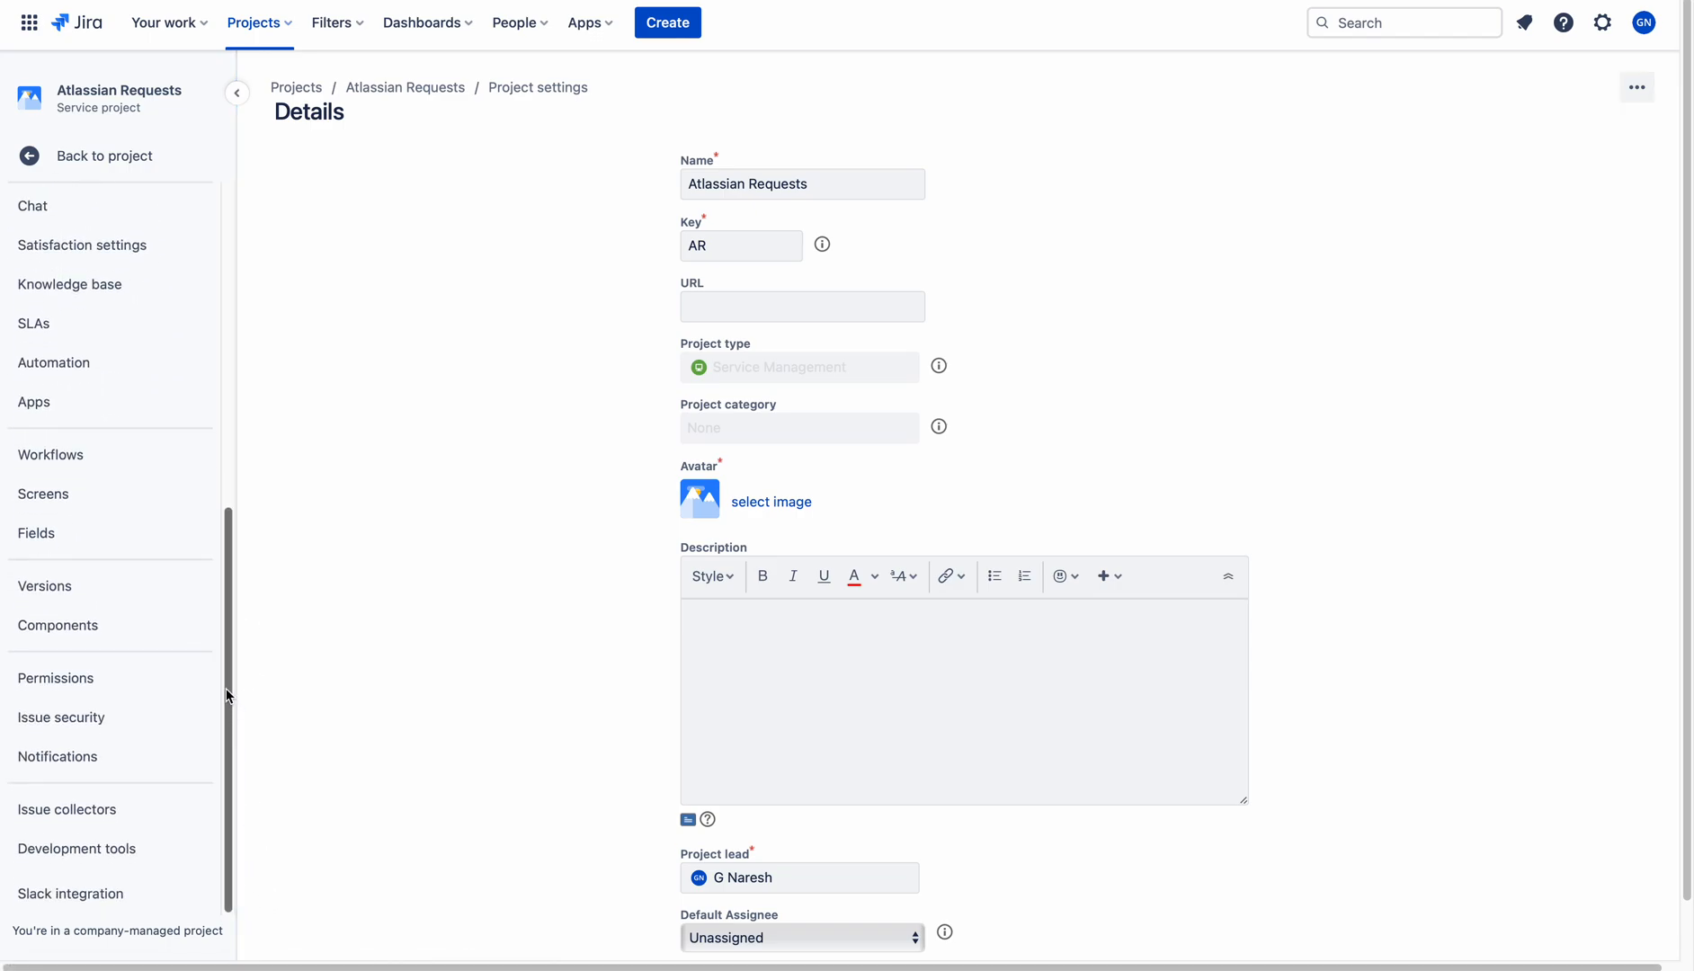
pyautogui.moveTo(226, 687); pyautogui.dragTo(228, 413)
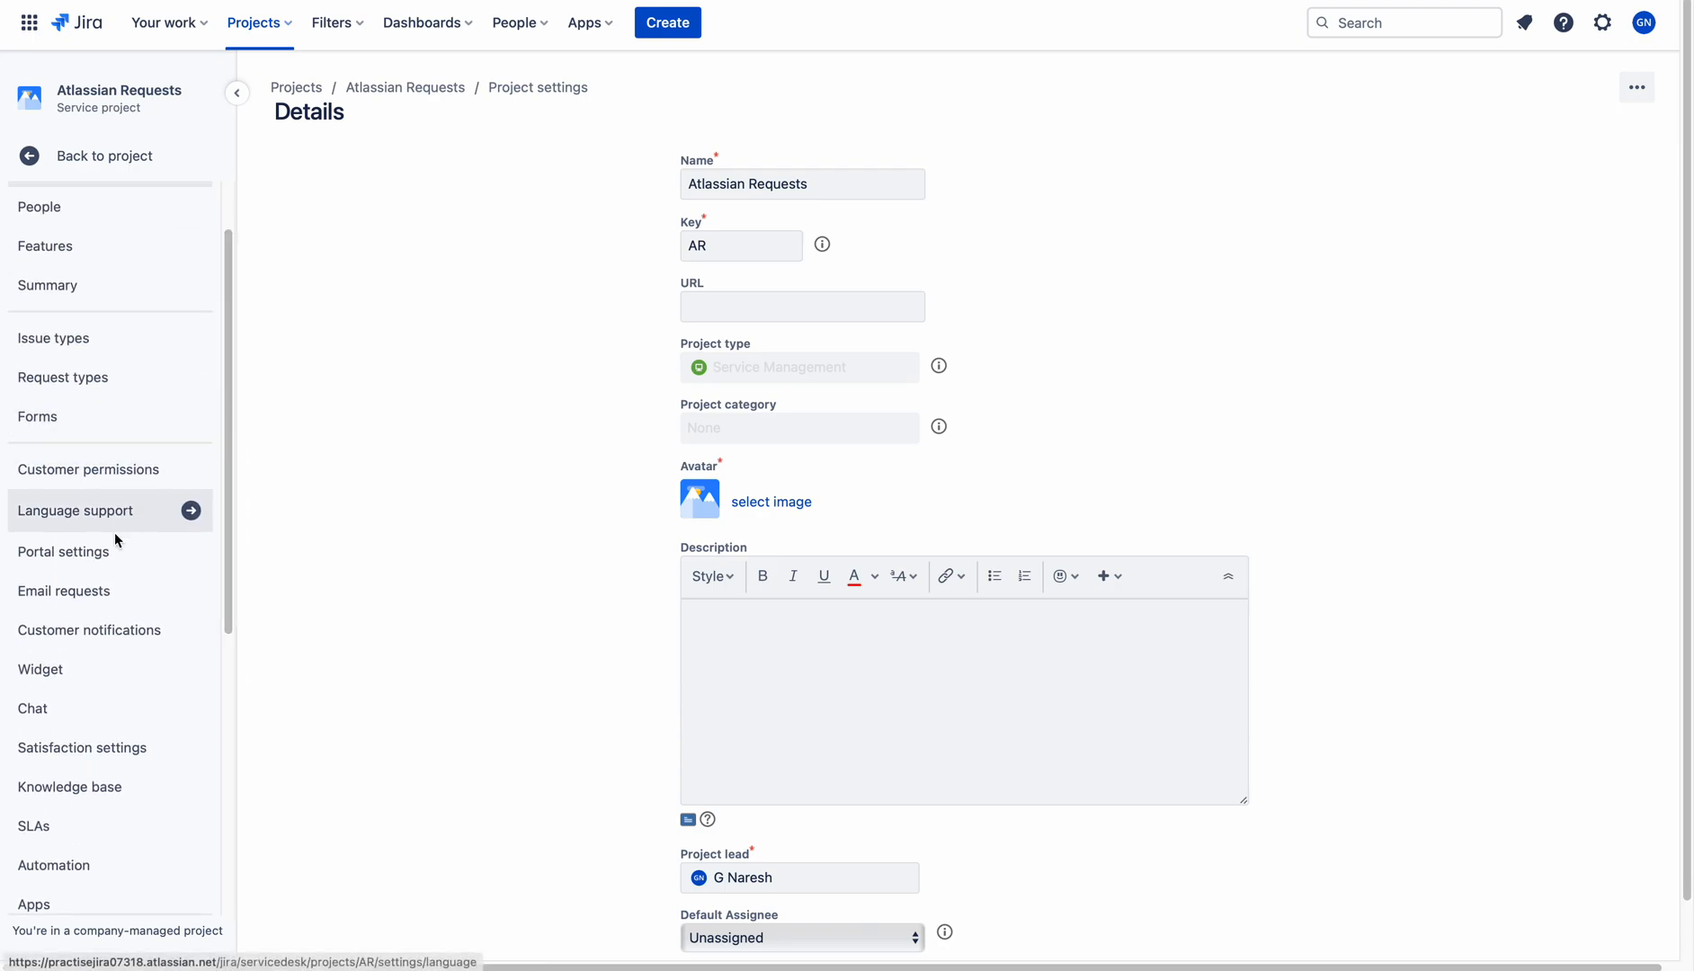
pyautogui.click(94, 558)
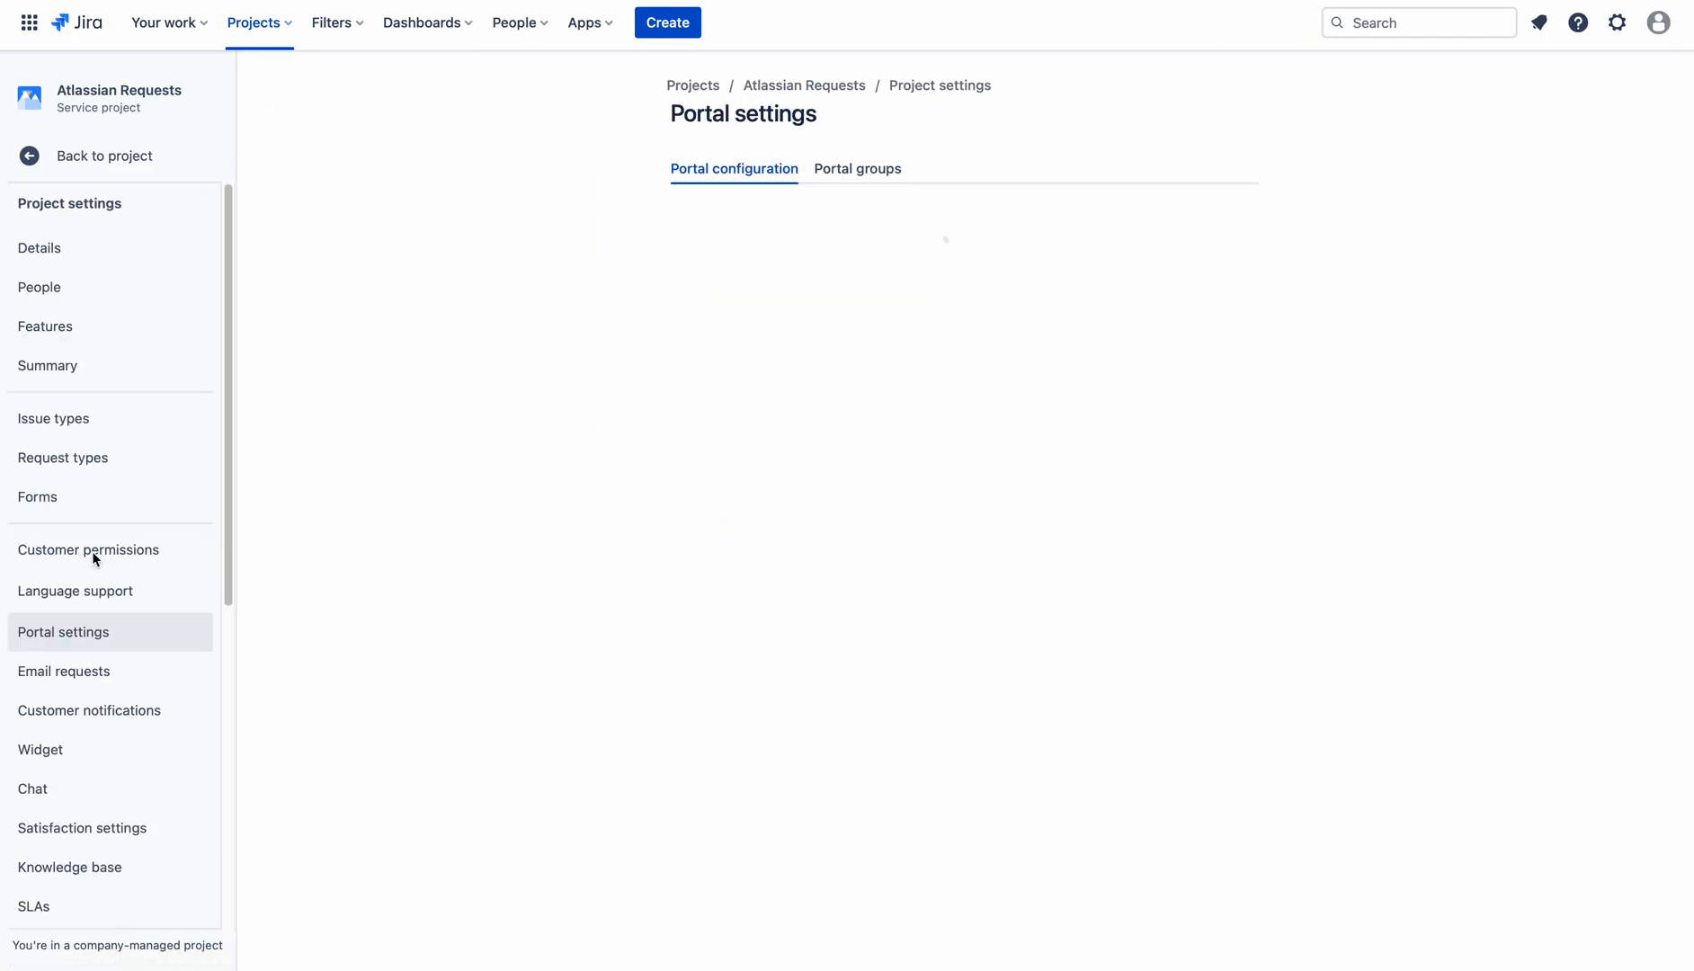
pyautogui.click(998, 288)
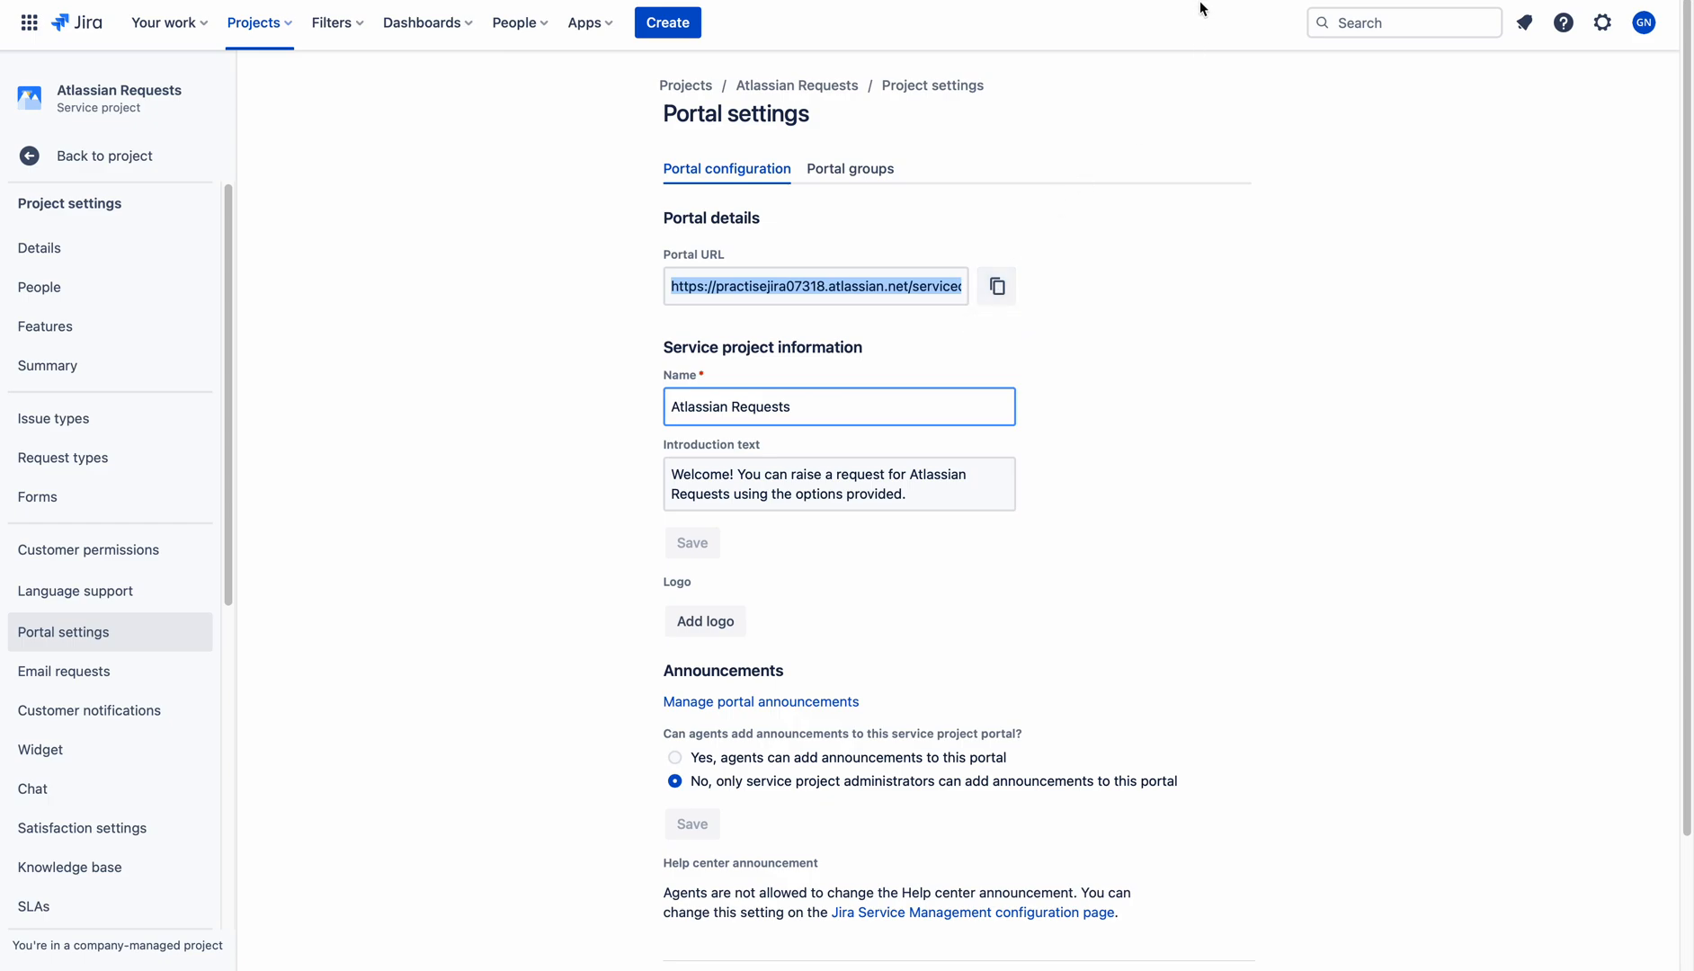
# Open the copied portal URL in a new browser tab to view the customer portal
pyautogui.scroll(-1, 958, 504)
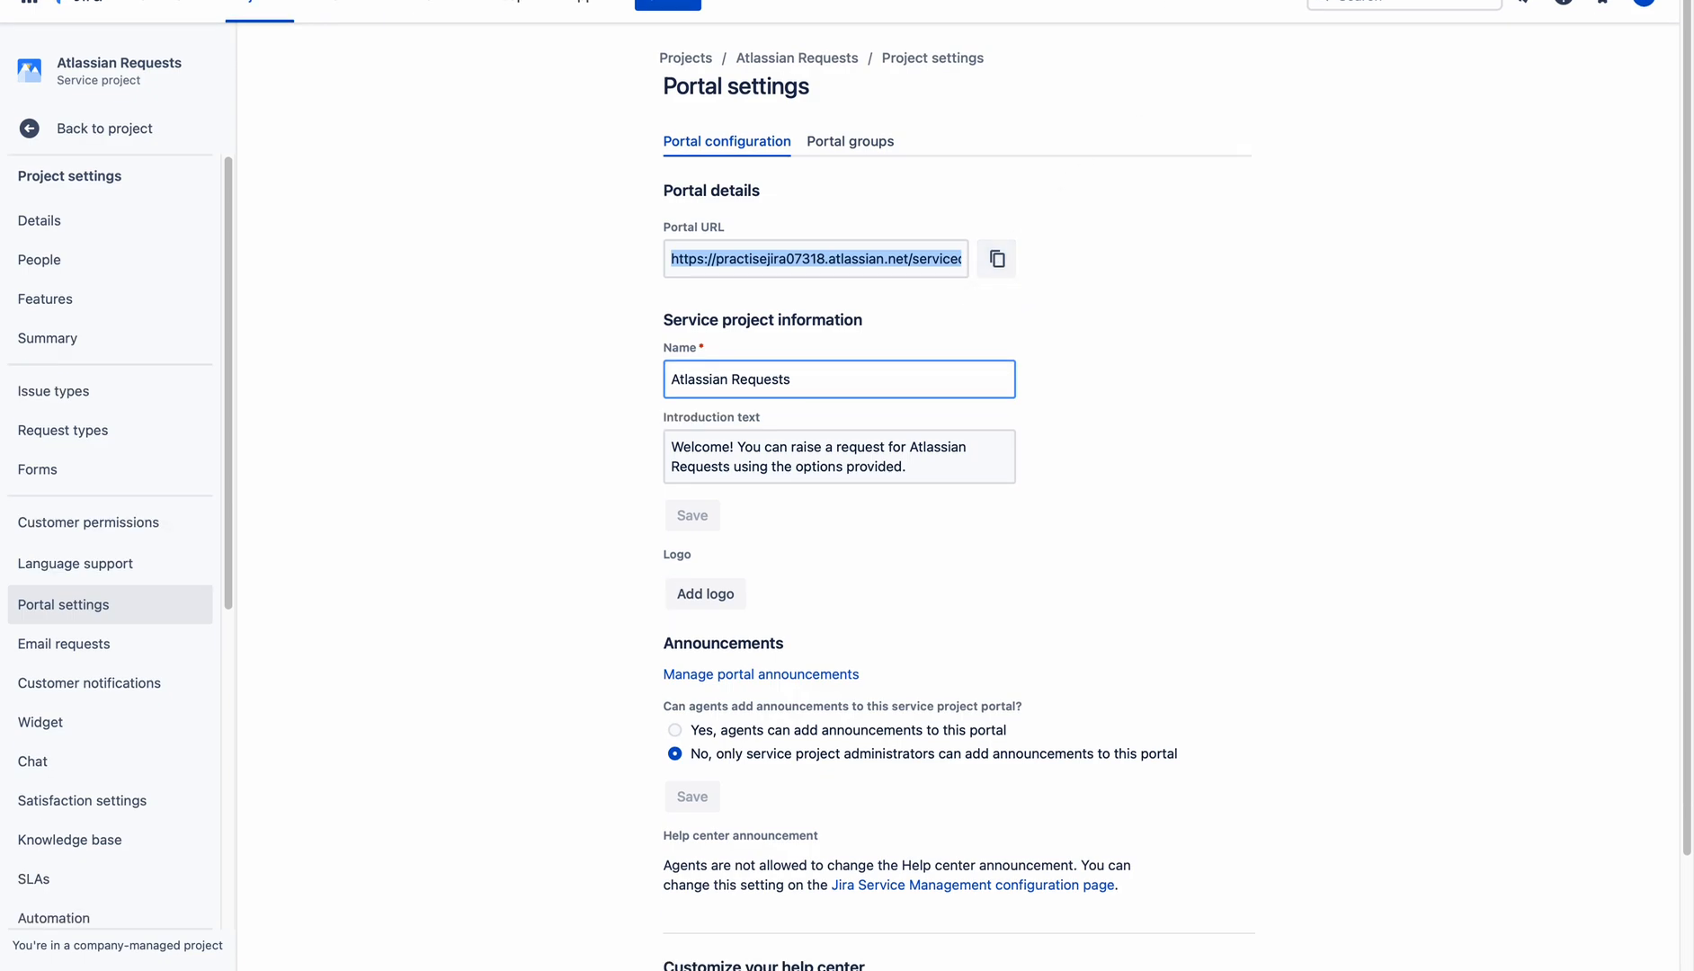
pyautogui.press('super+t')
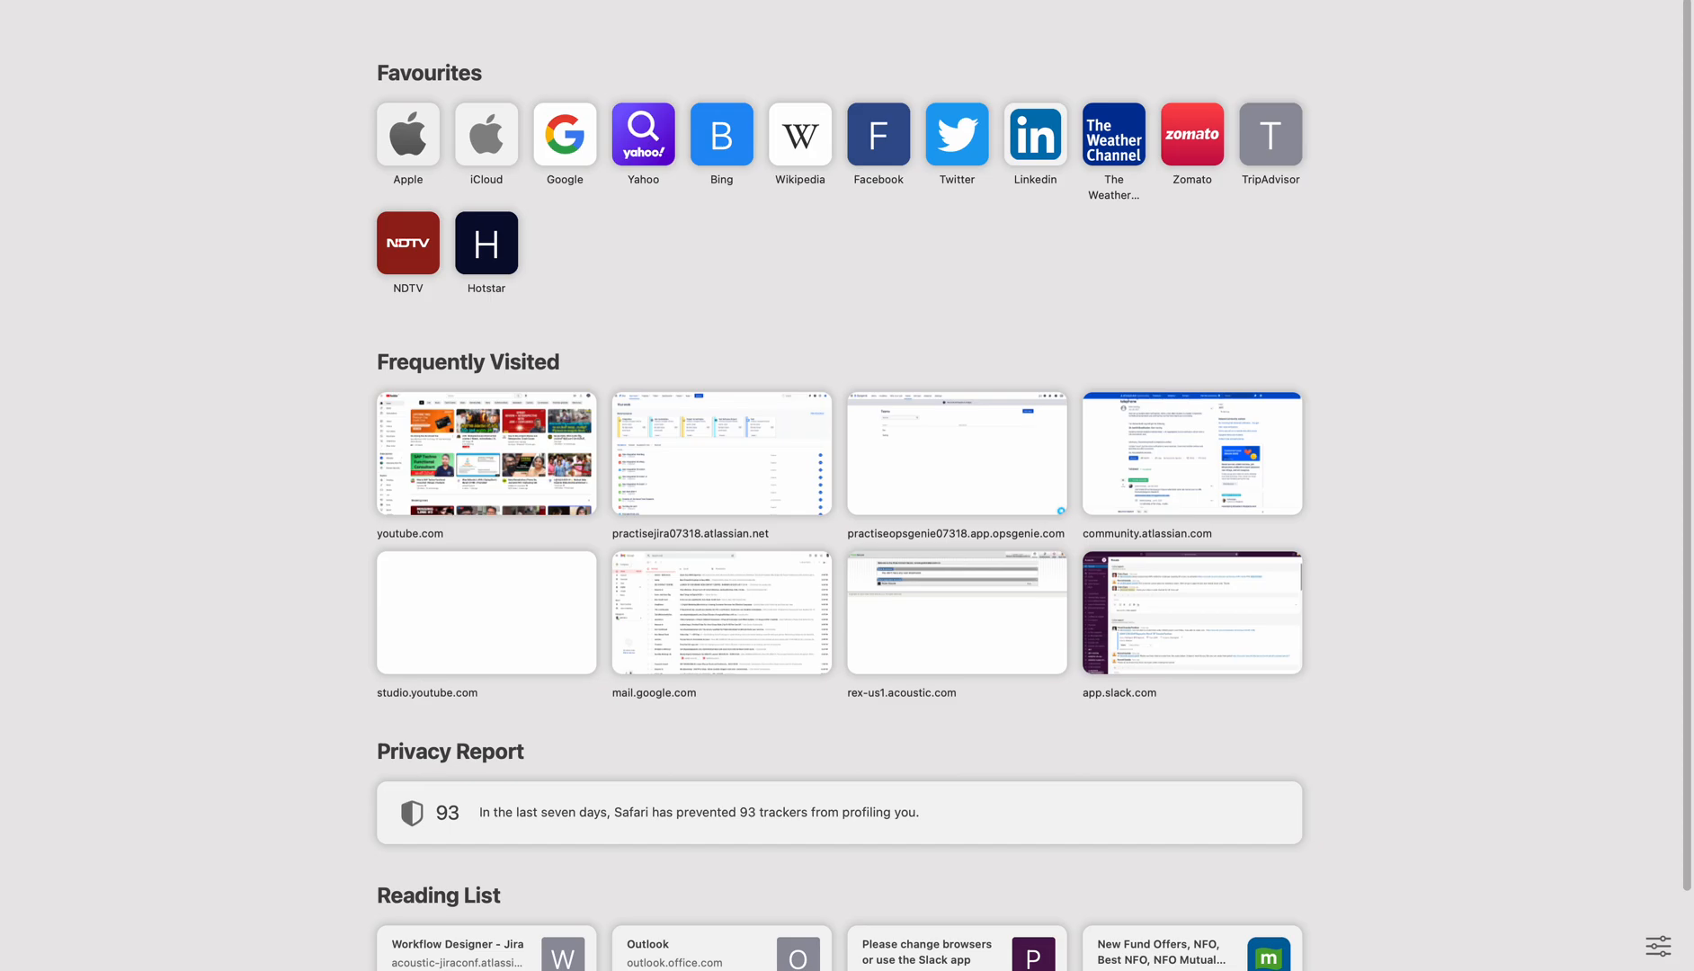
pyautogui.press('Return')
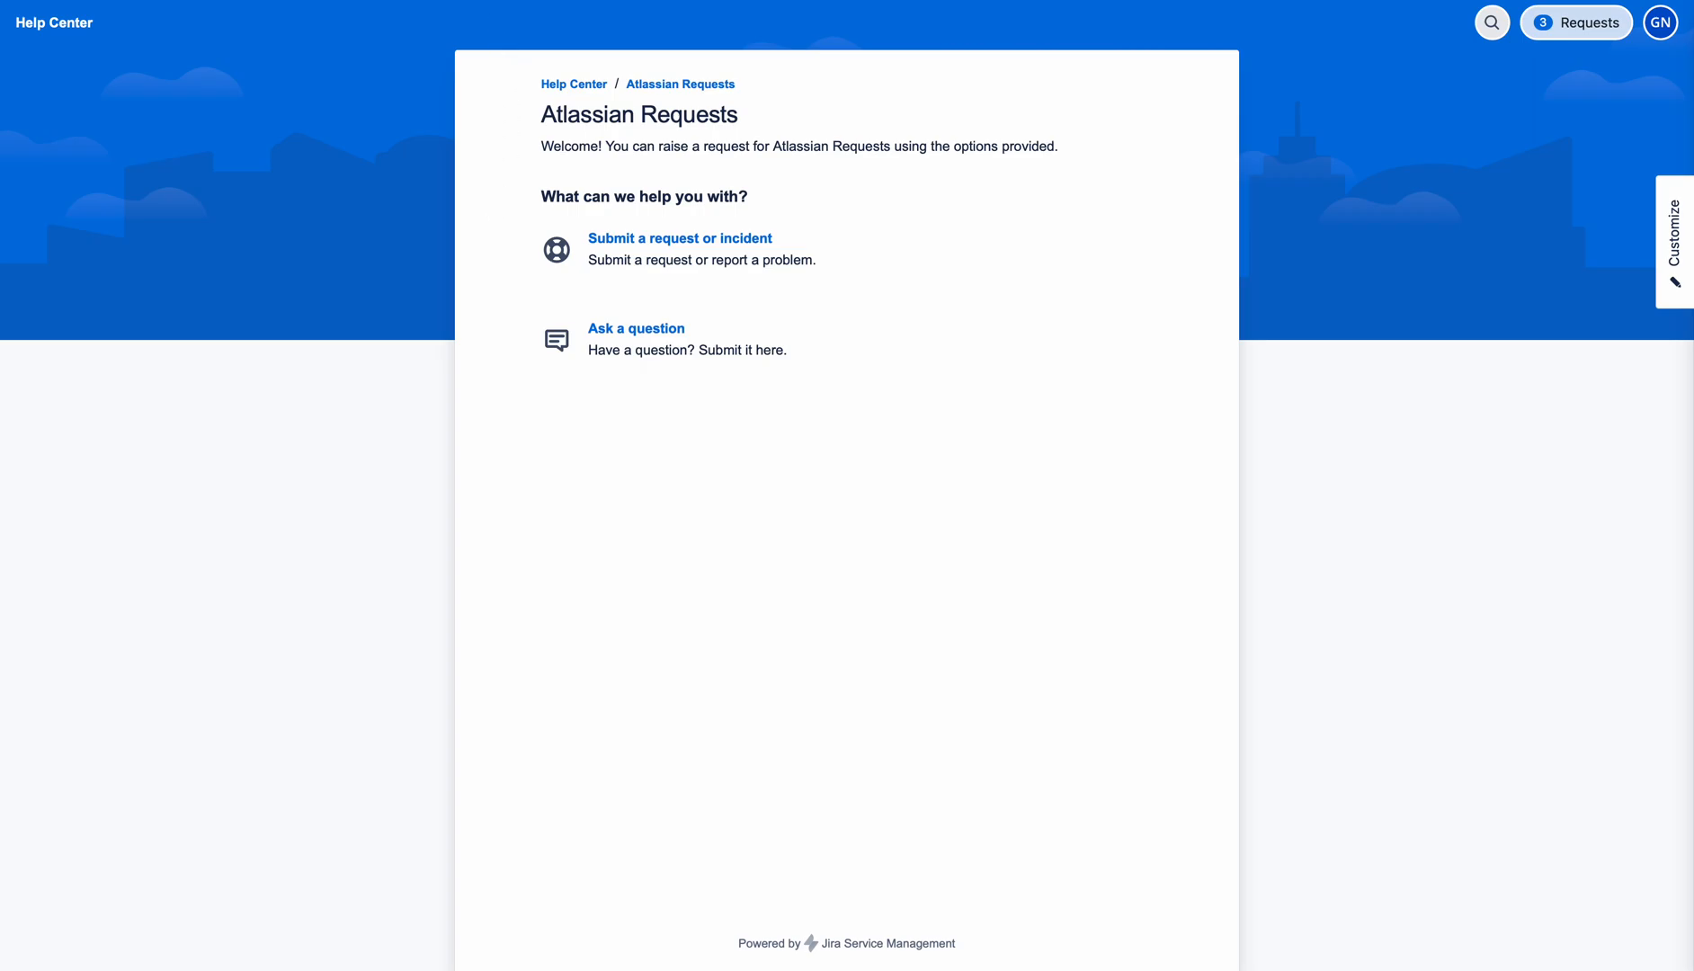
# Return to the project settings and open the request types, checking them against the portal page
pyautogui.hotkey('ctrl', 'shift', 'Tab')
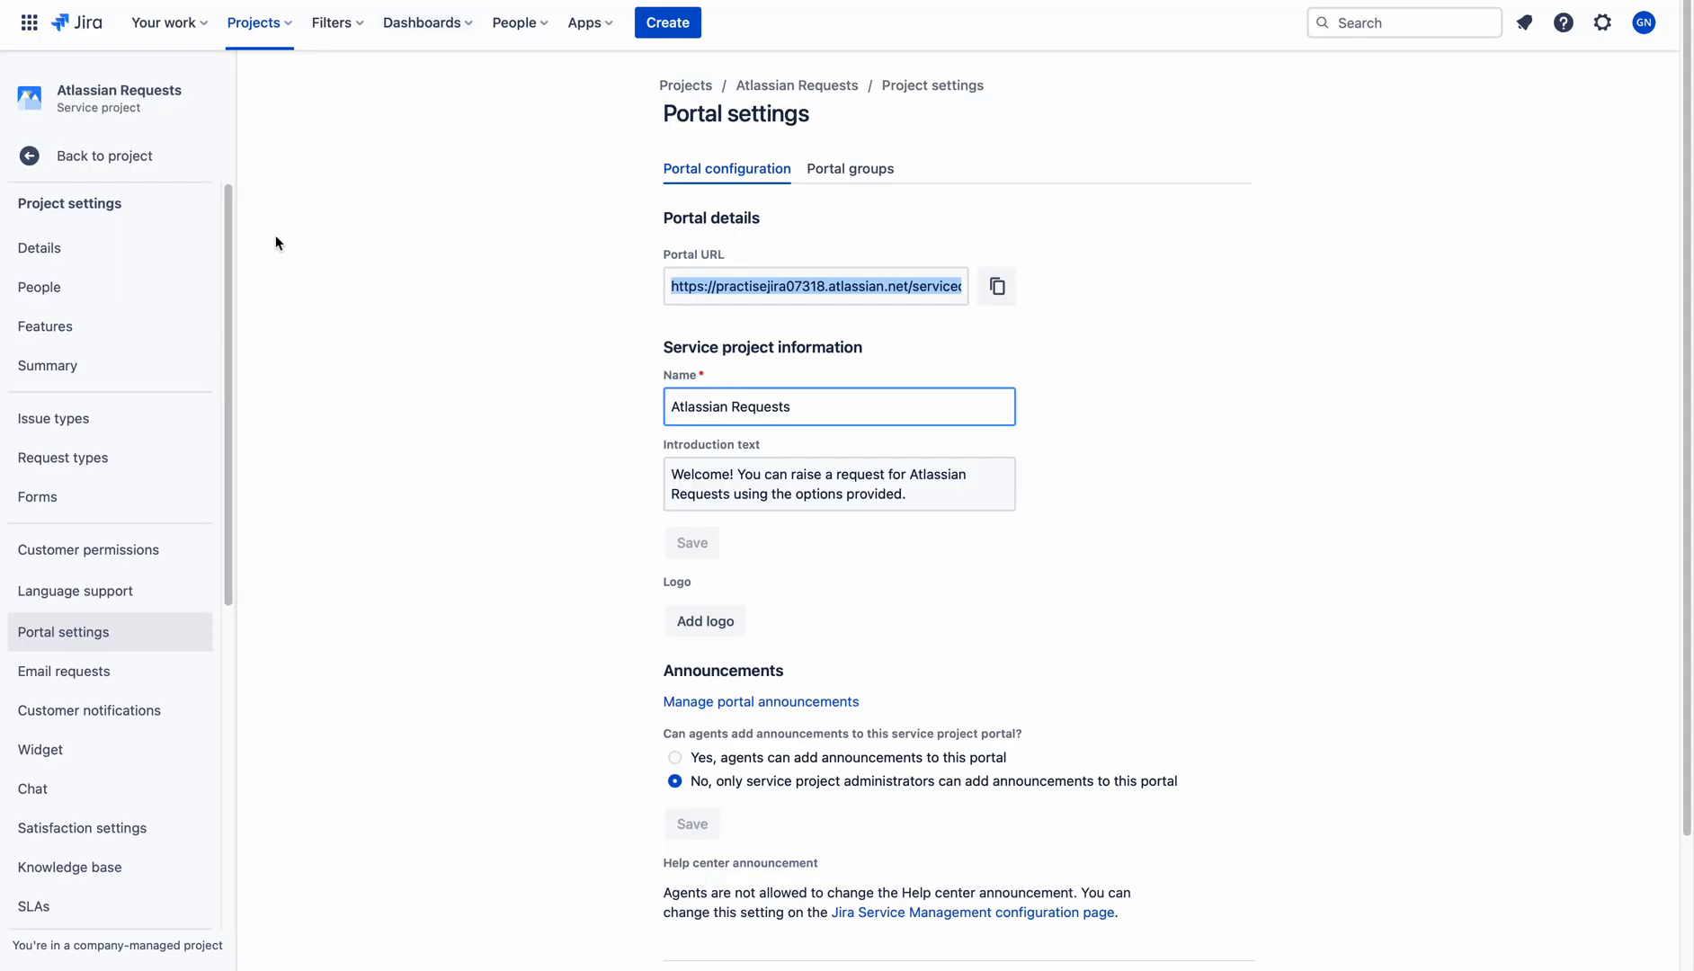
pyautogui.click(72, 463)
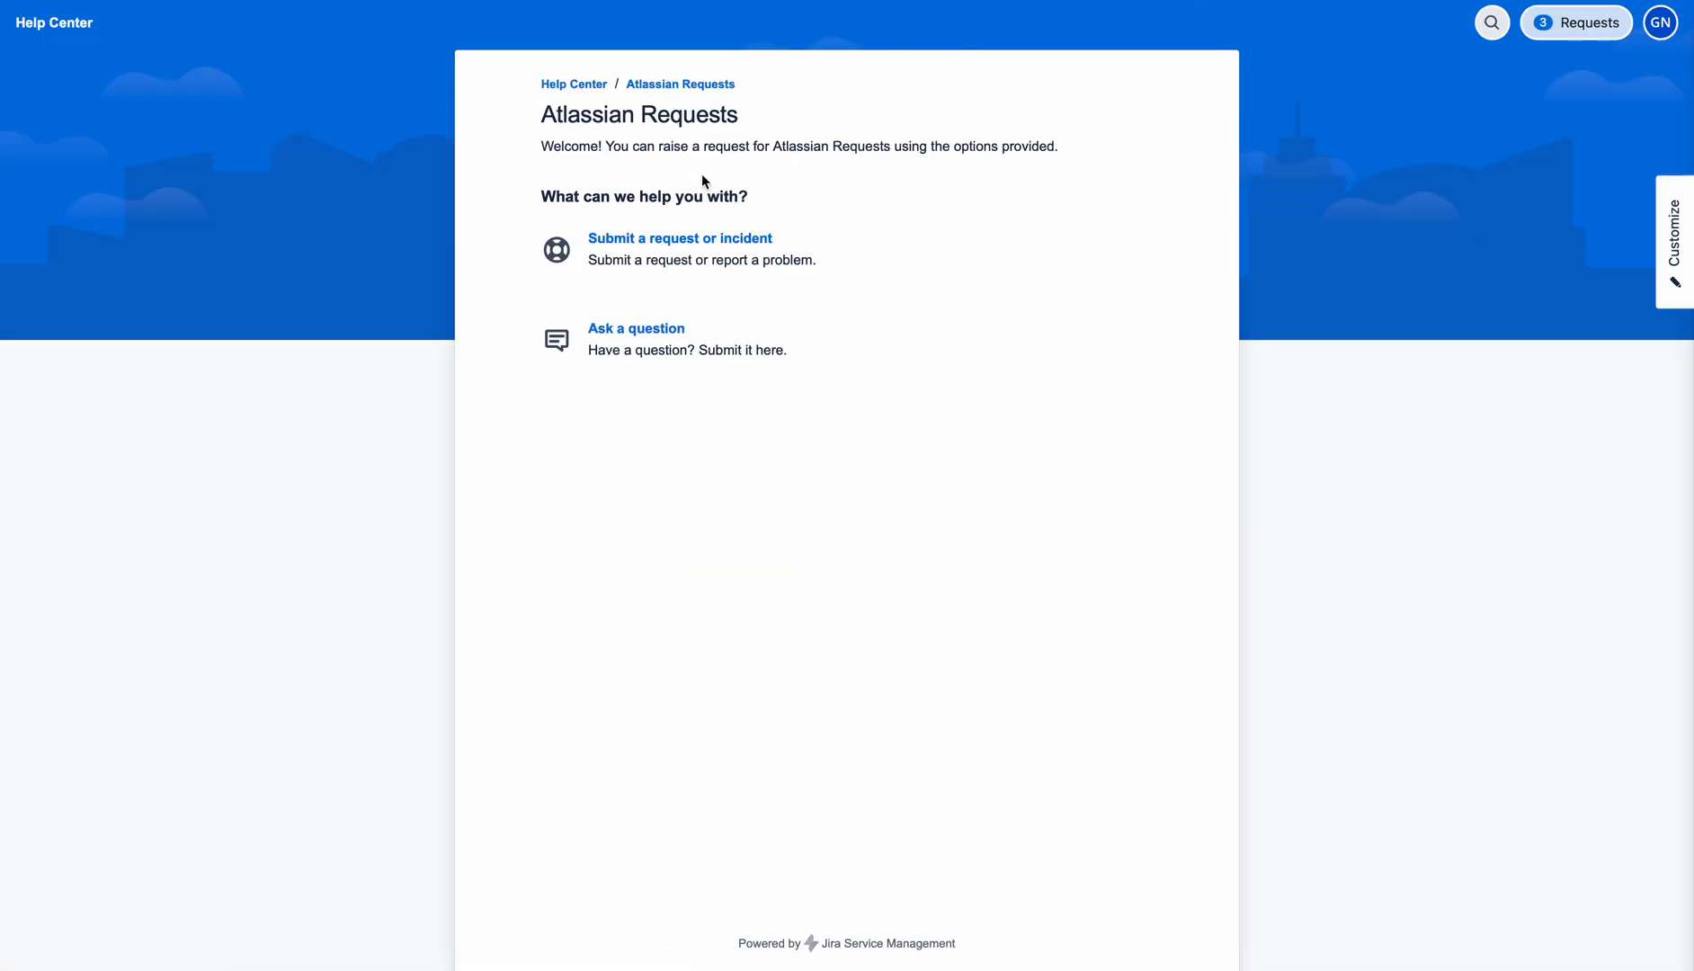
pyautogui.click(558, 0)
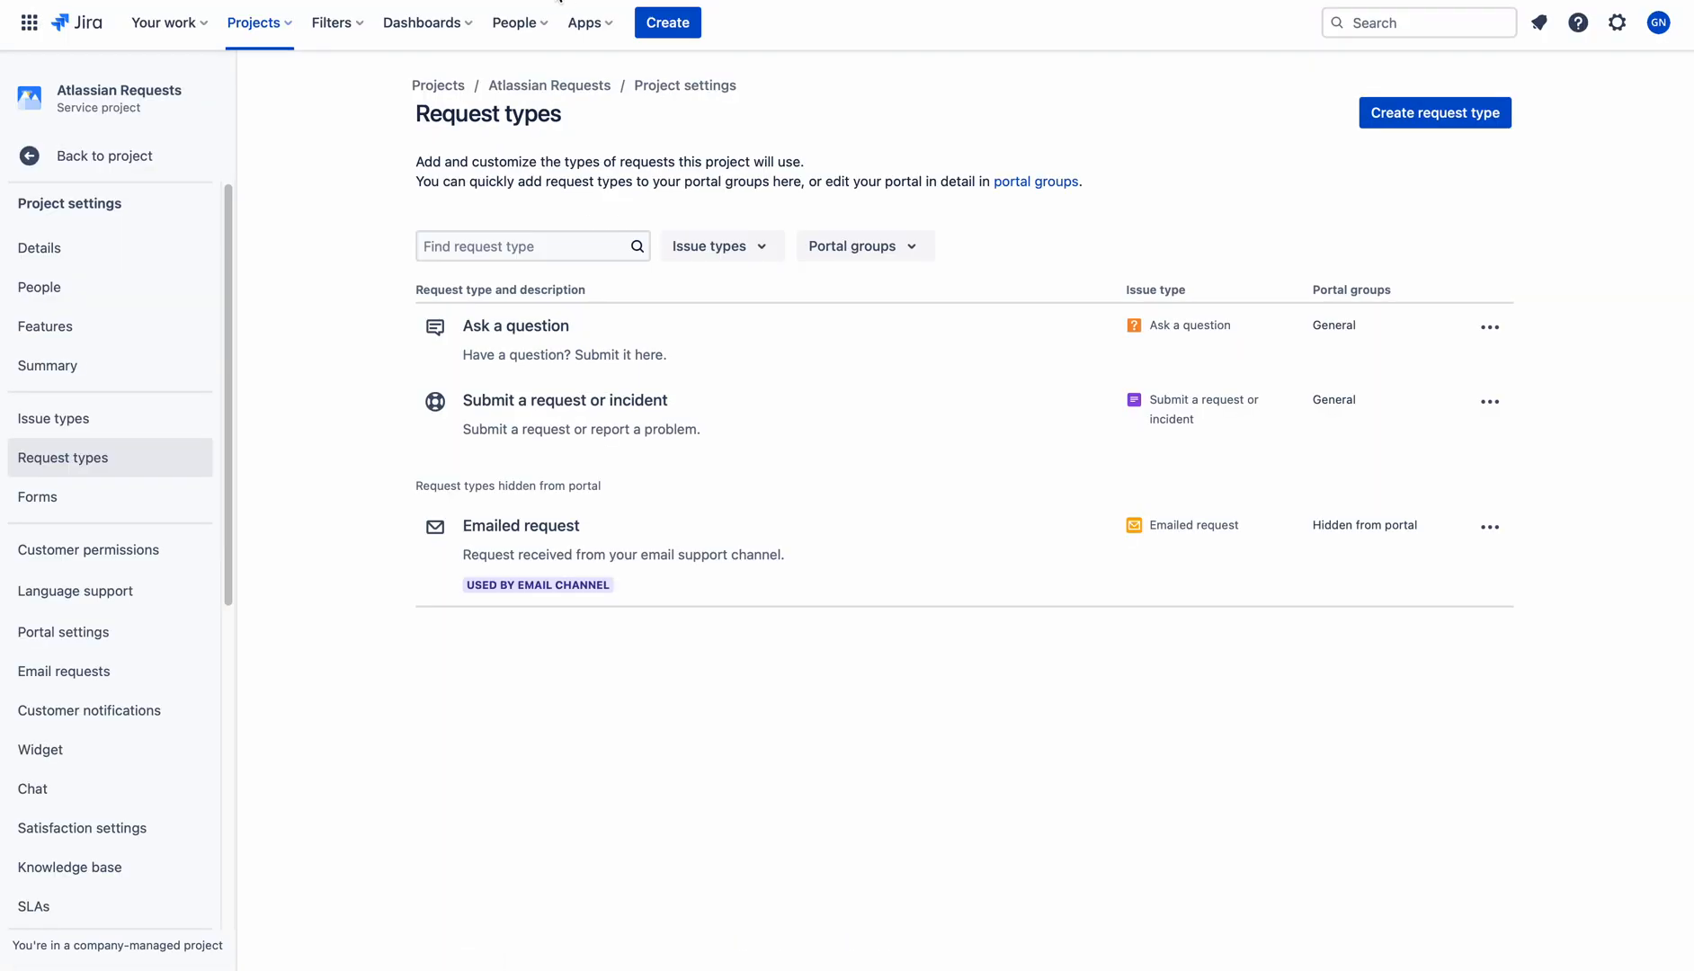
# Hide the Ask a question request type from the portal by unassigning it from the General portal group
pyautogui.click(1491, 329)
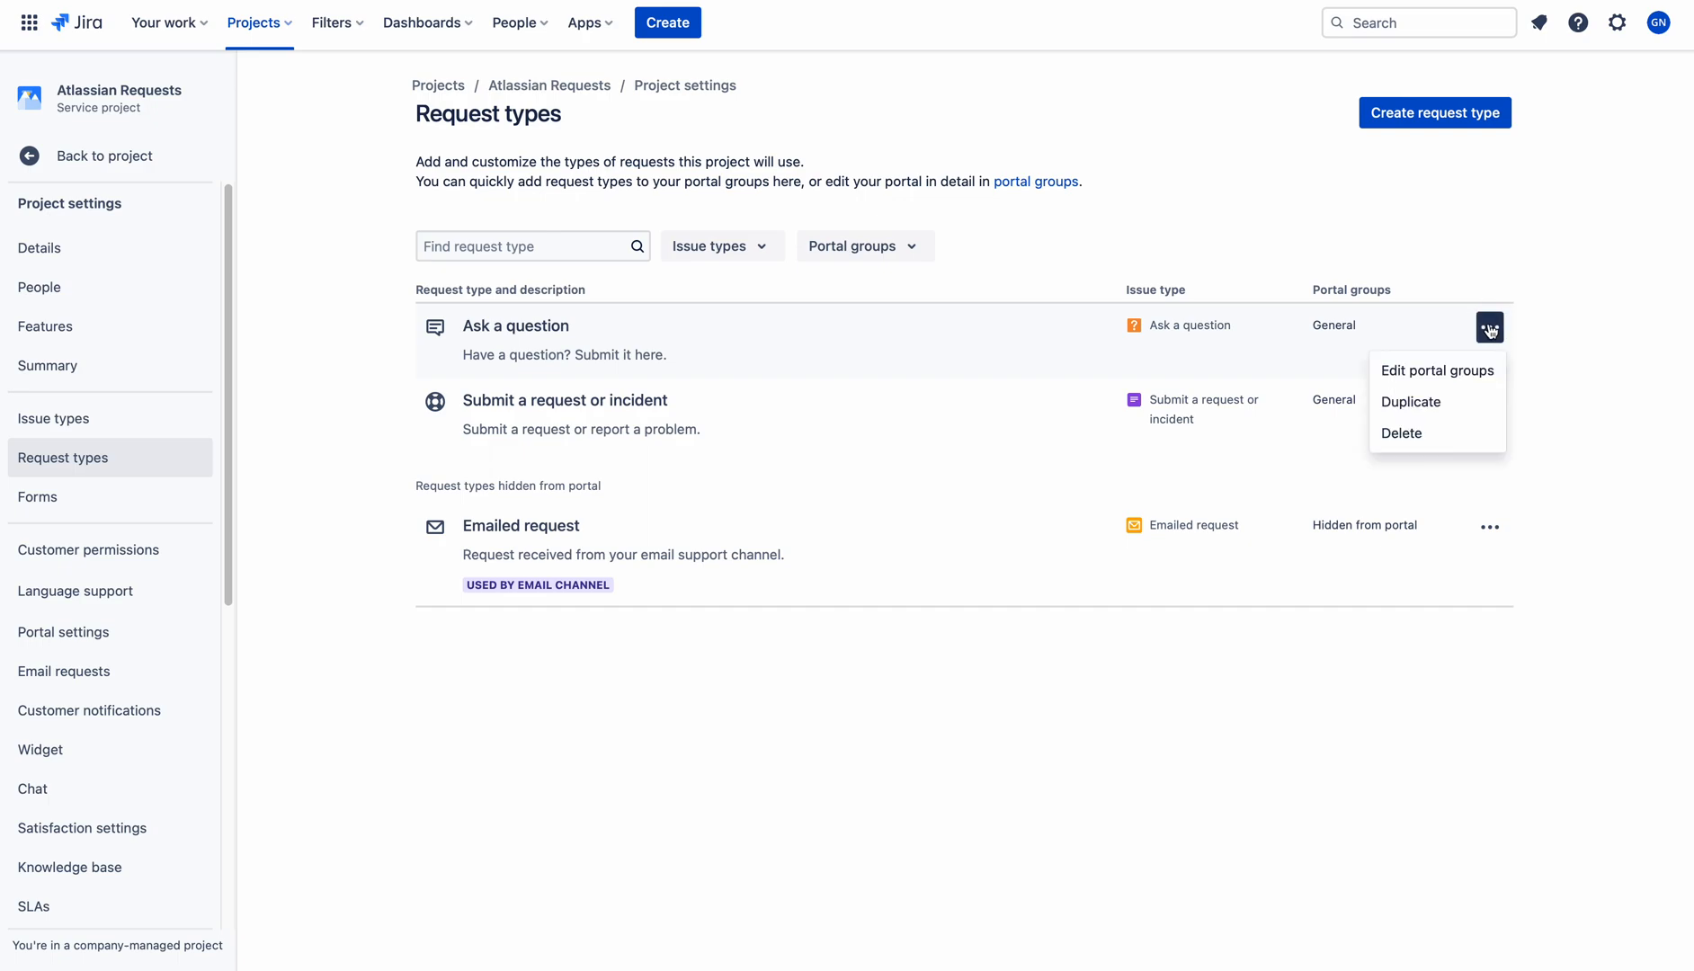
pyautogui.click(1448, 376)
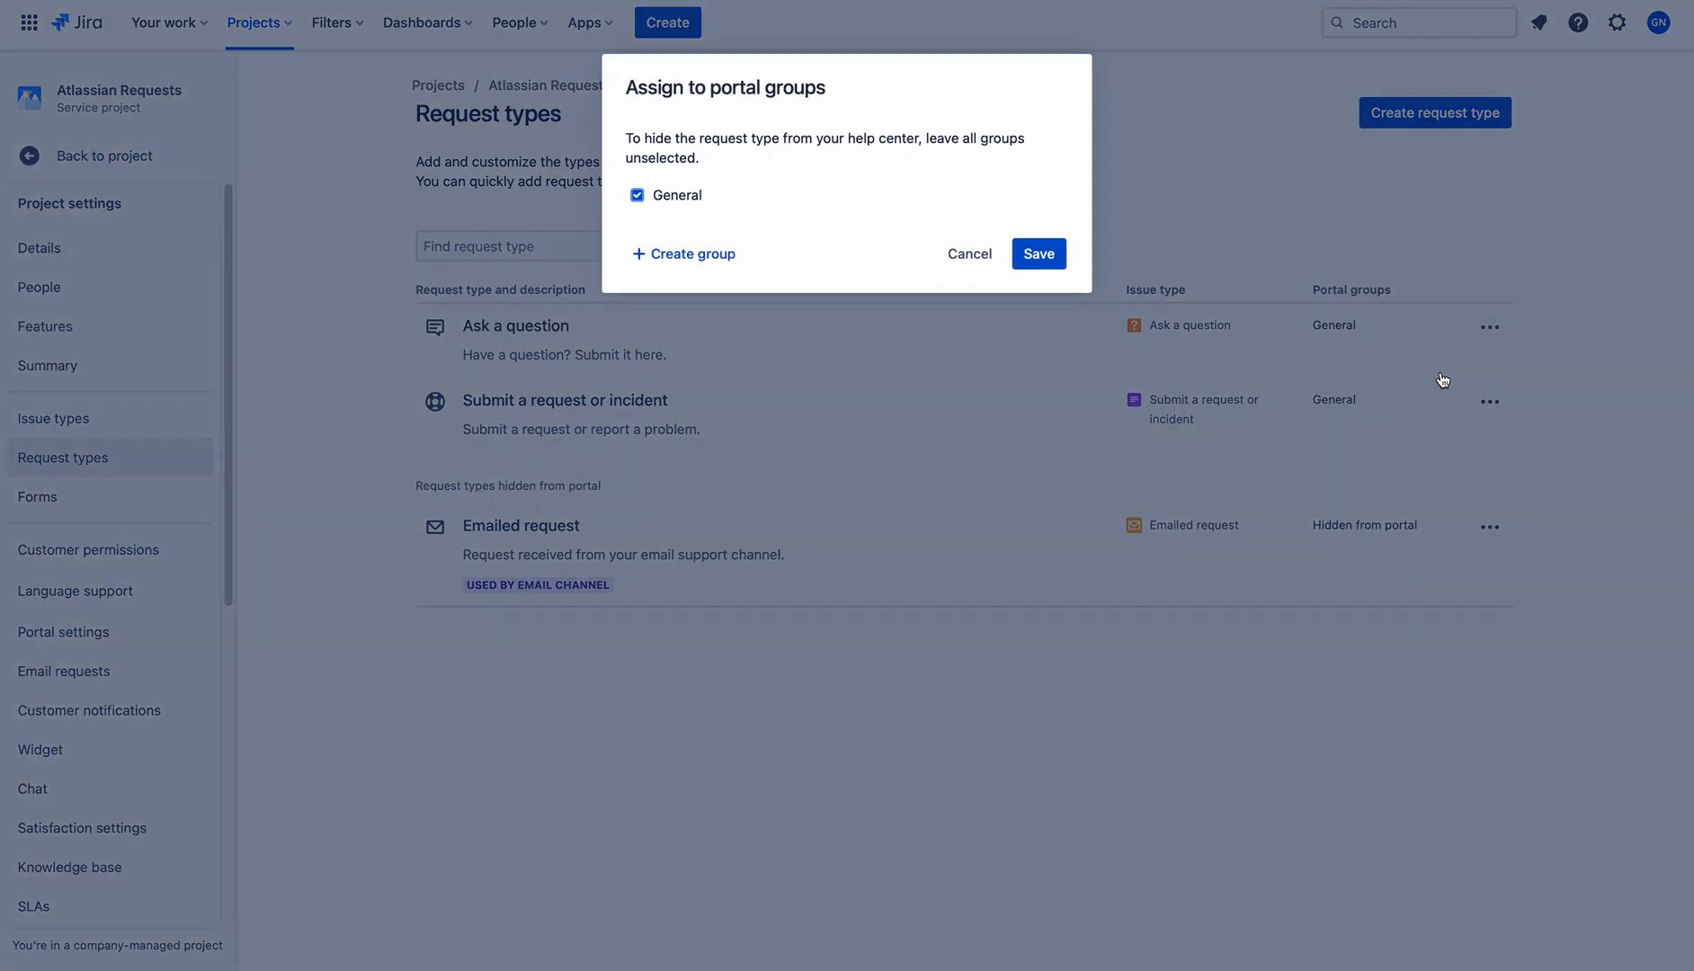
pyautogui.click(638, 195)
pyautogui.click(1036, 255)
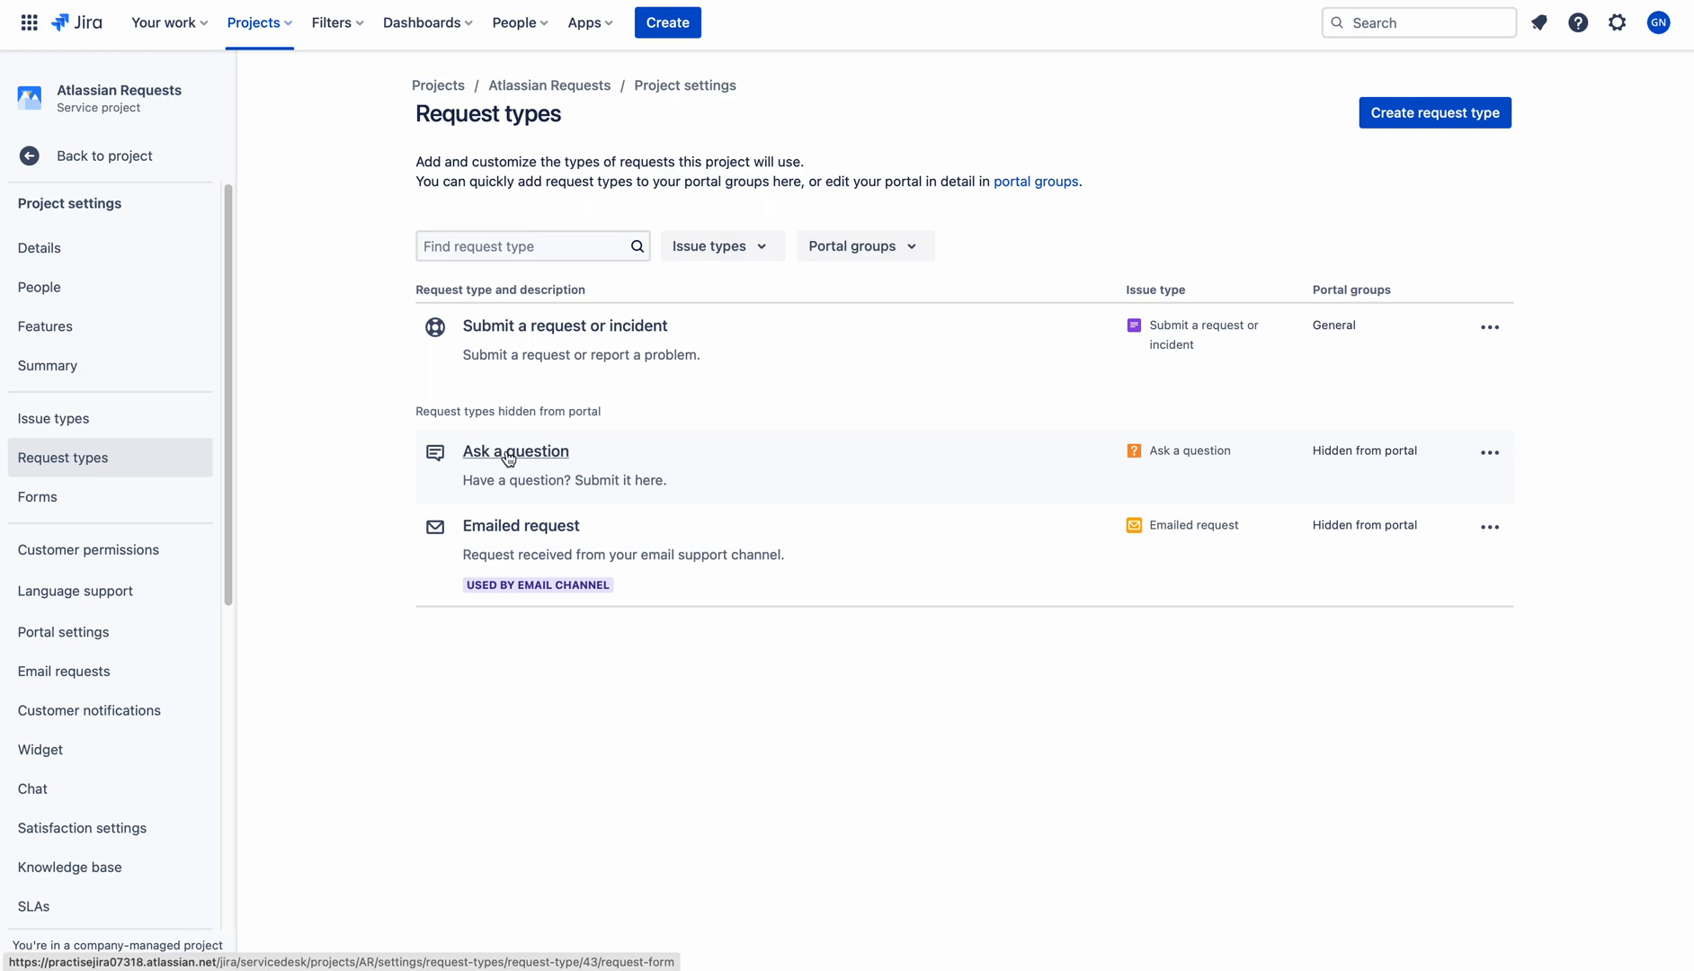
pyautogui.moveTo(1314, 451); pyautogui.dragTo(1432, 445)
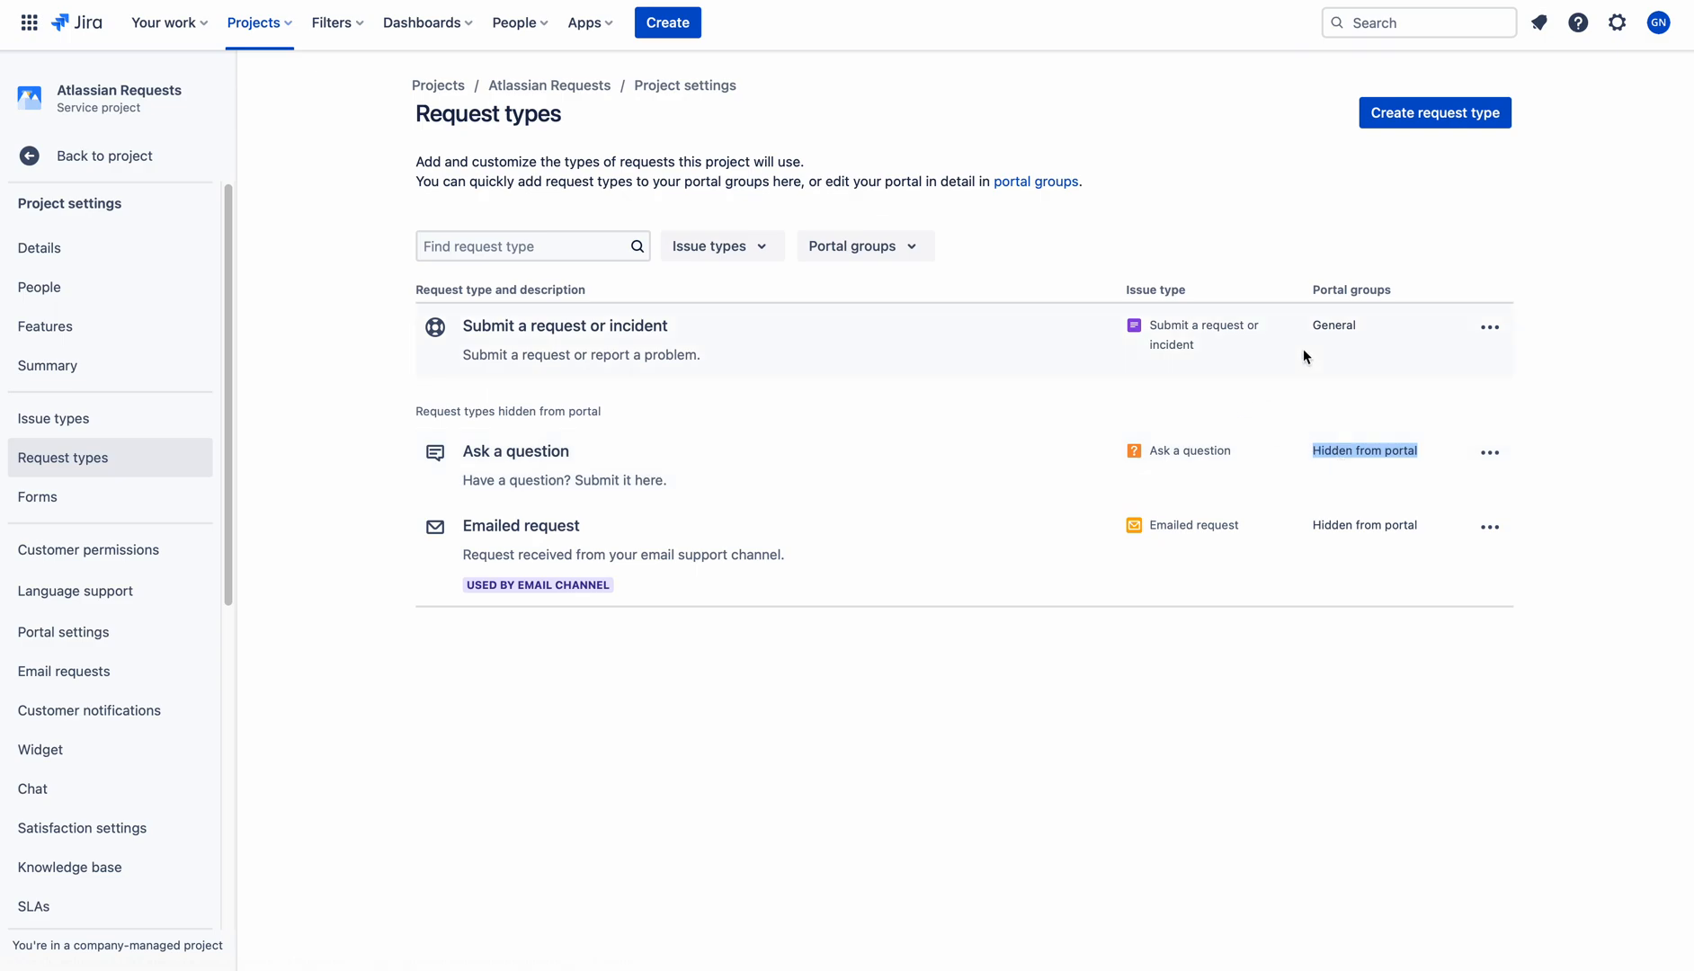
# Unassign the Submit a request or incident request type from the General portal group and check the customer portal page
pyautogui.click(1490, 328)
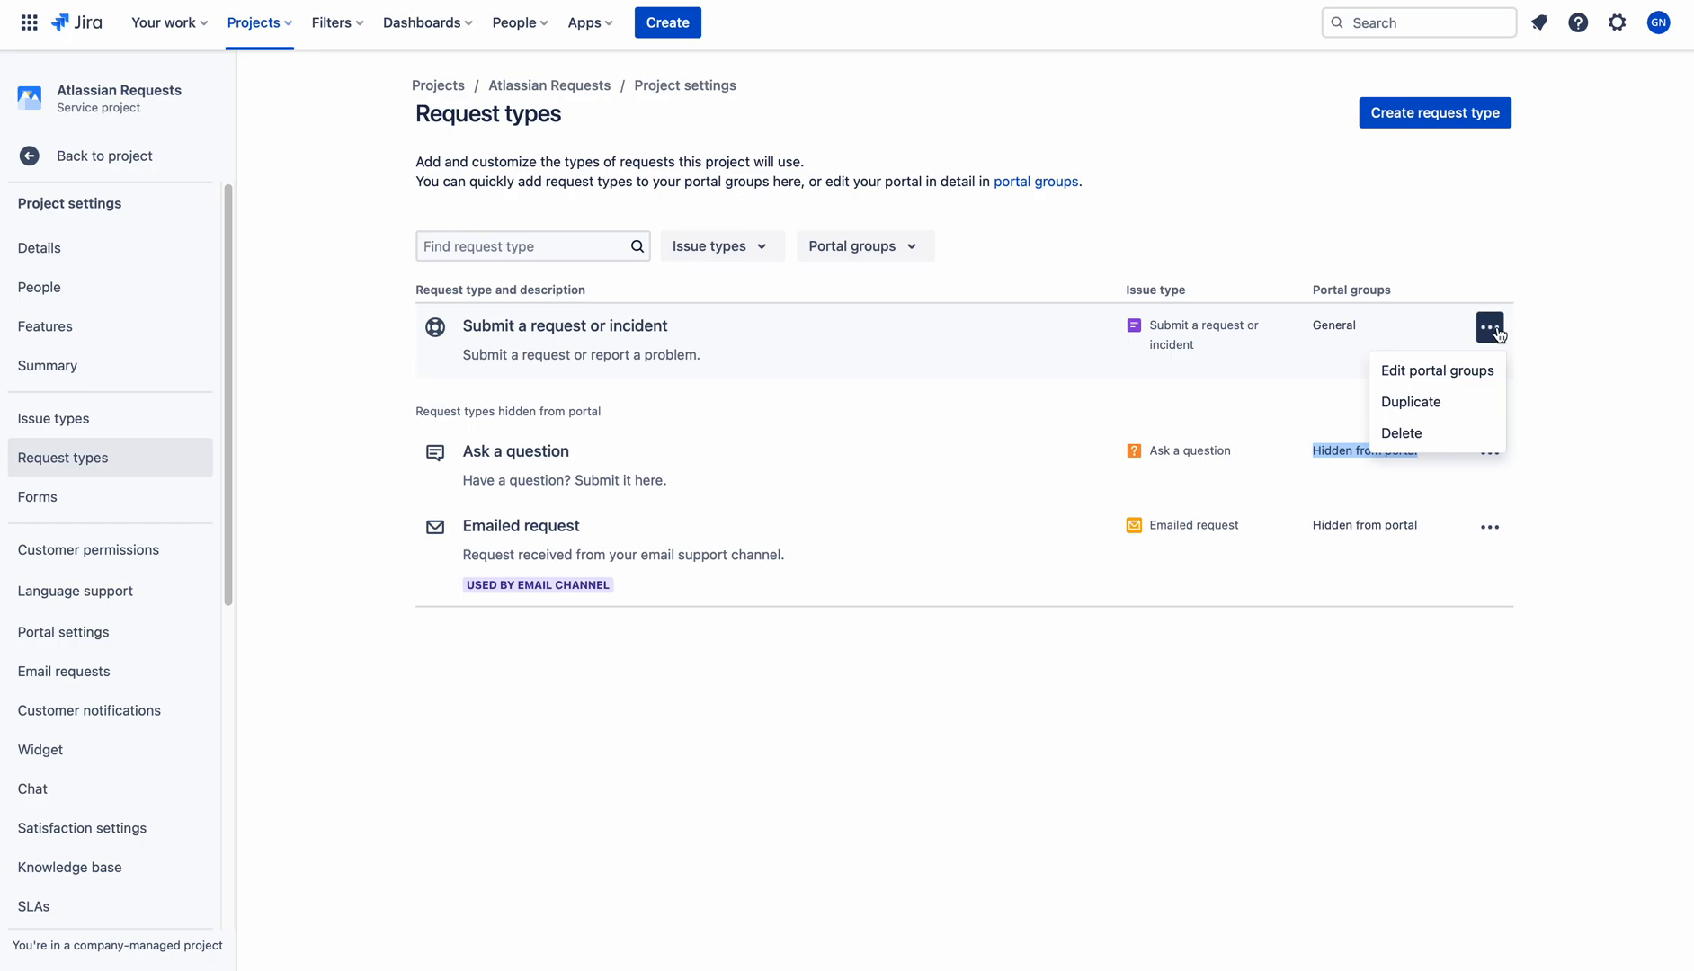
pyautogui.click(1454, 372)
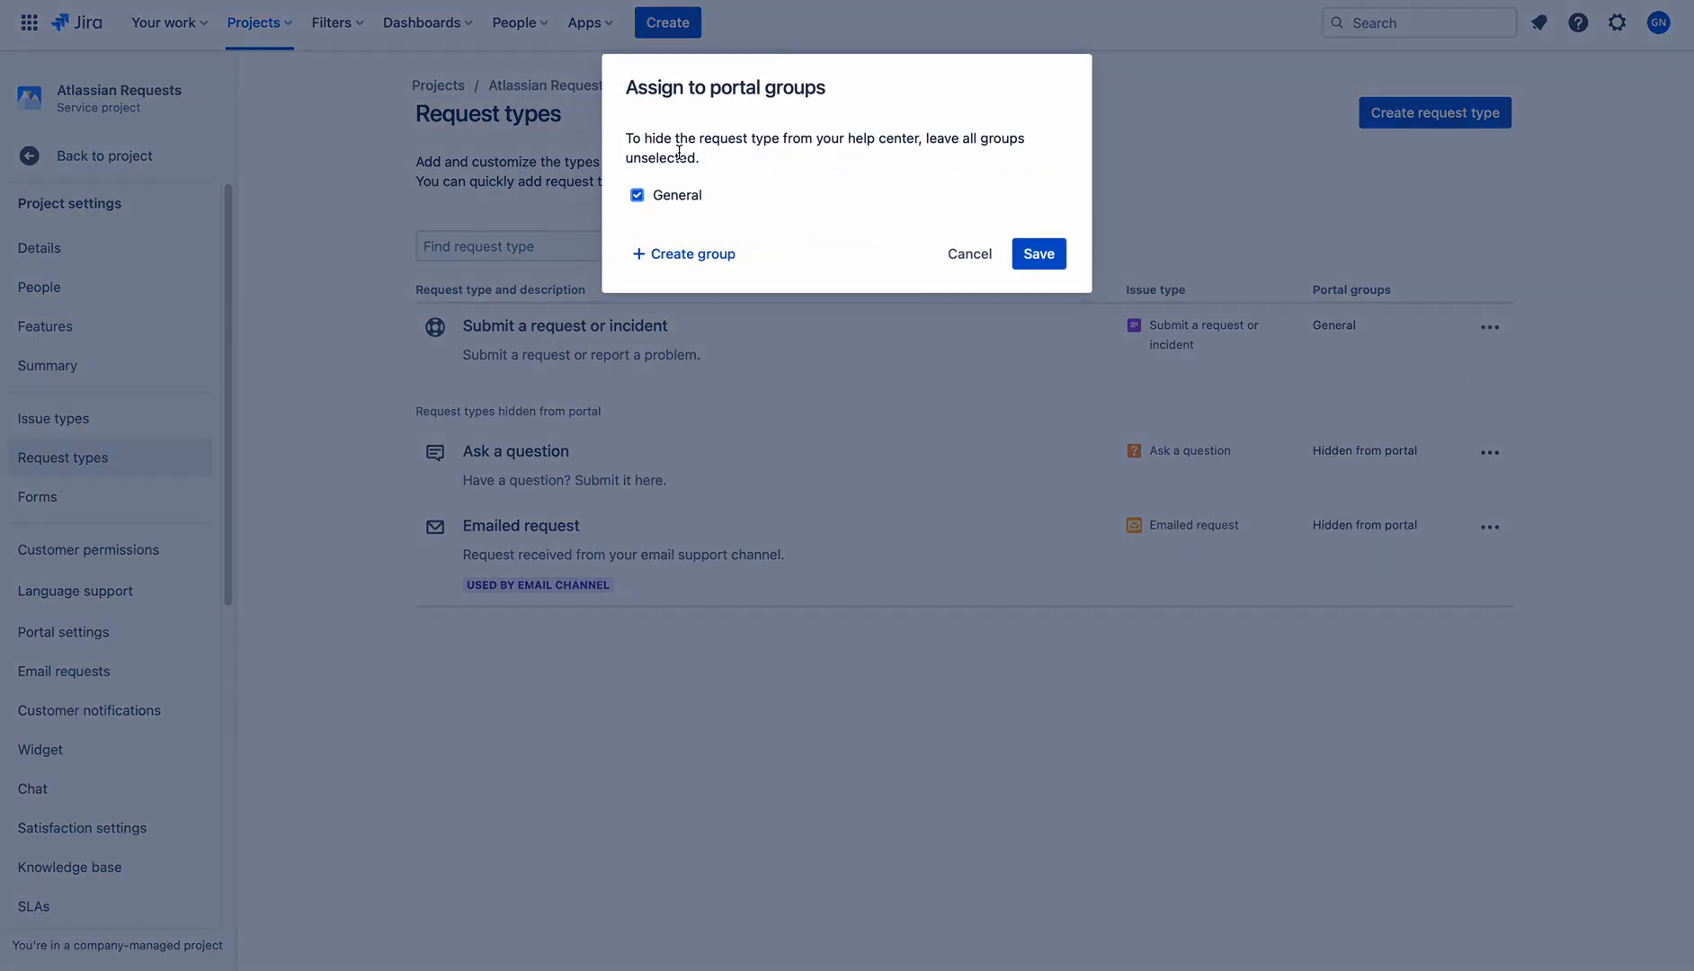
pyautogui.click(637, 195)
pyautogui.click(637, 195)
pyautogui.click(637, 195)
pyautogui.click(1039, 256)
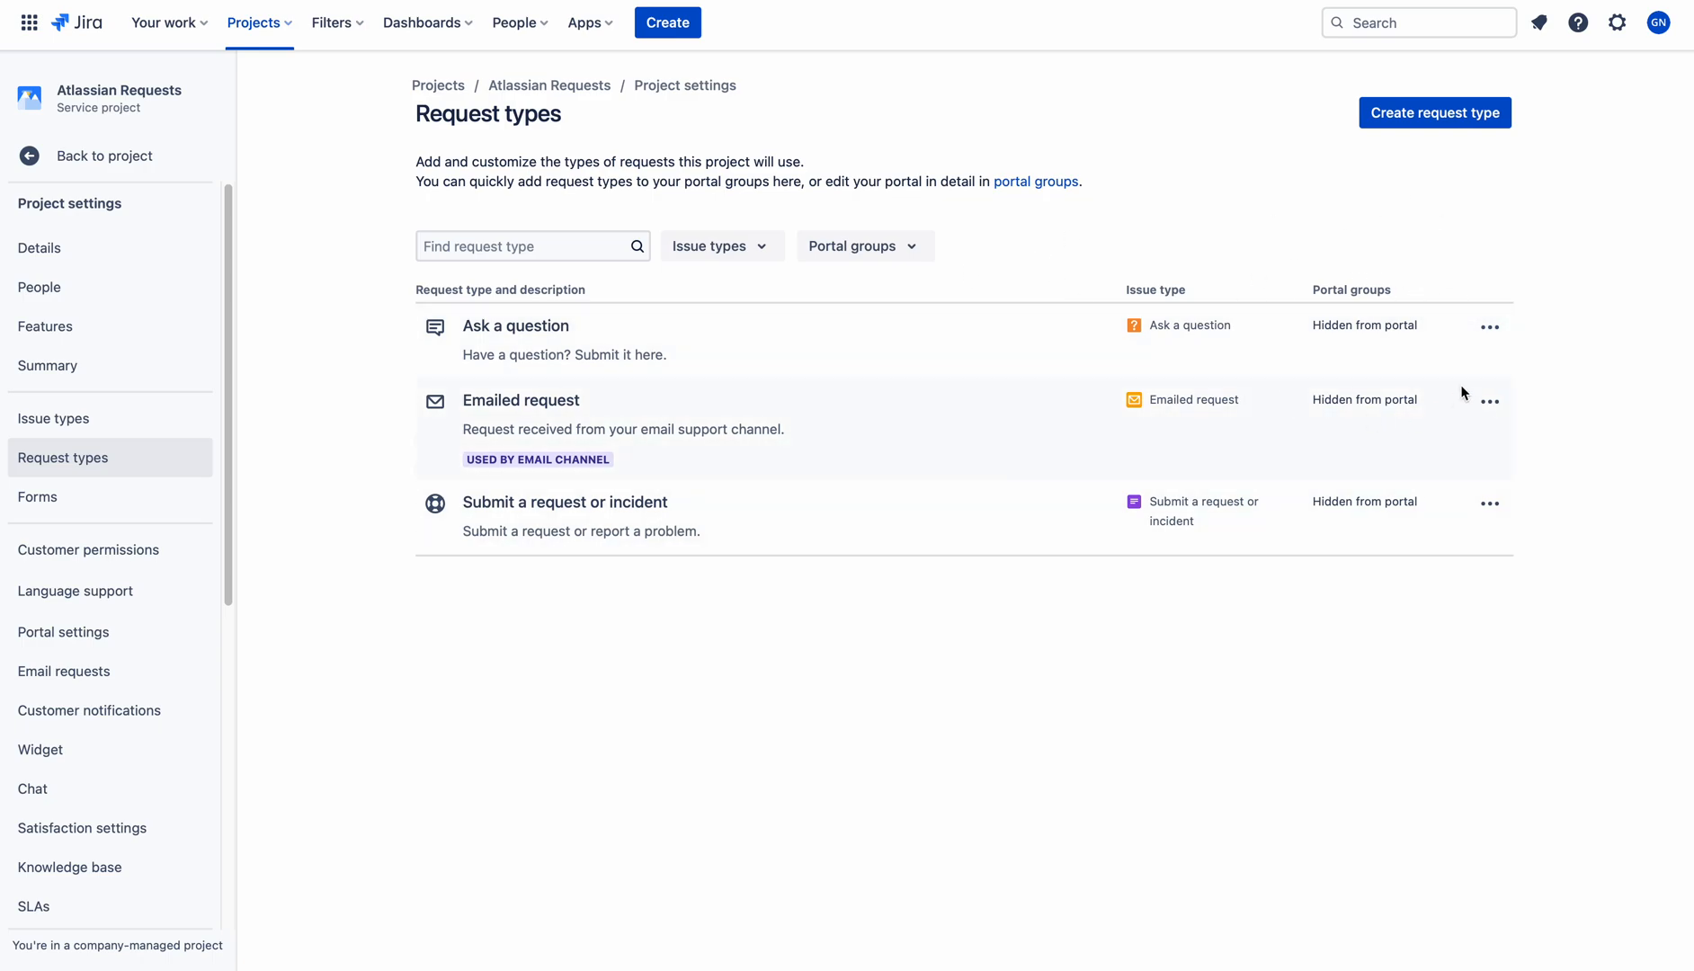
pyautogui.click(1180, 0)
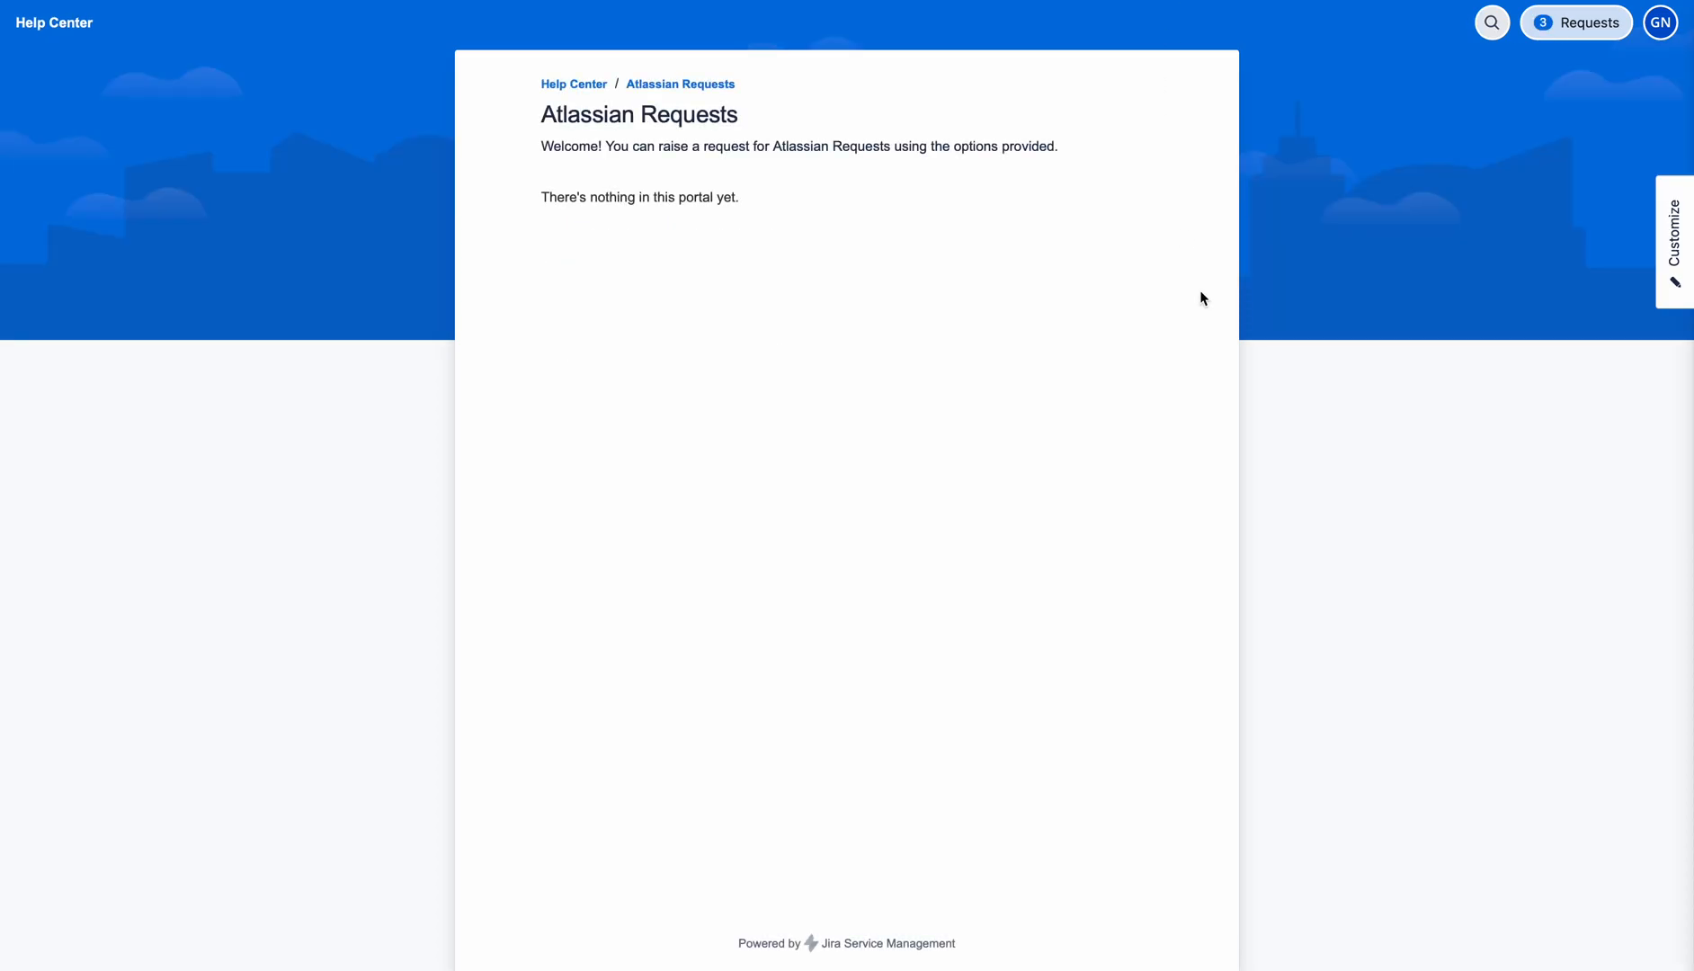
pyautogui.click(719, 0)
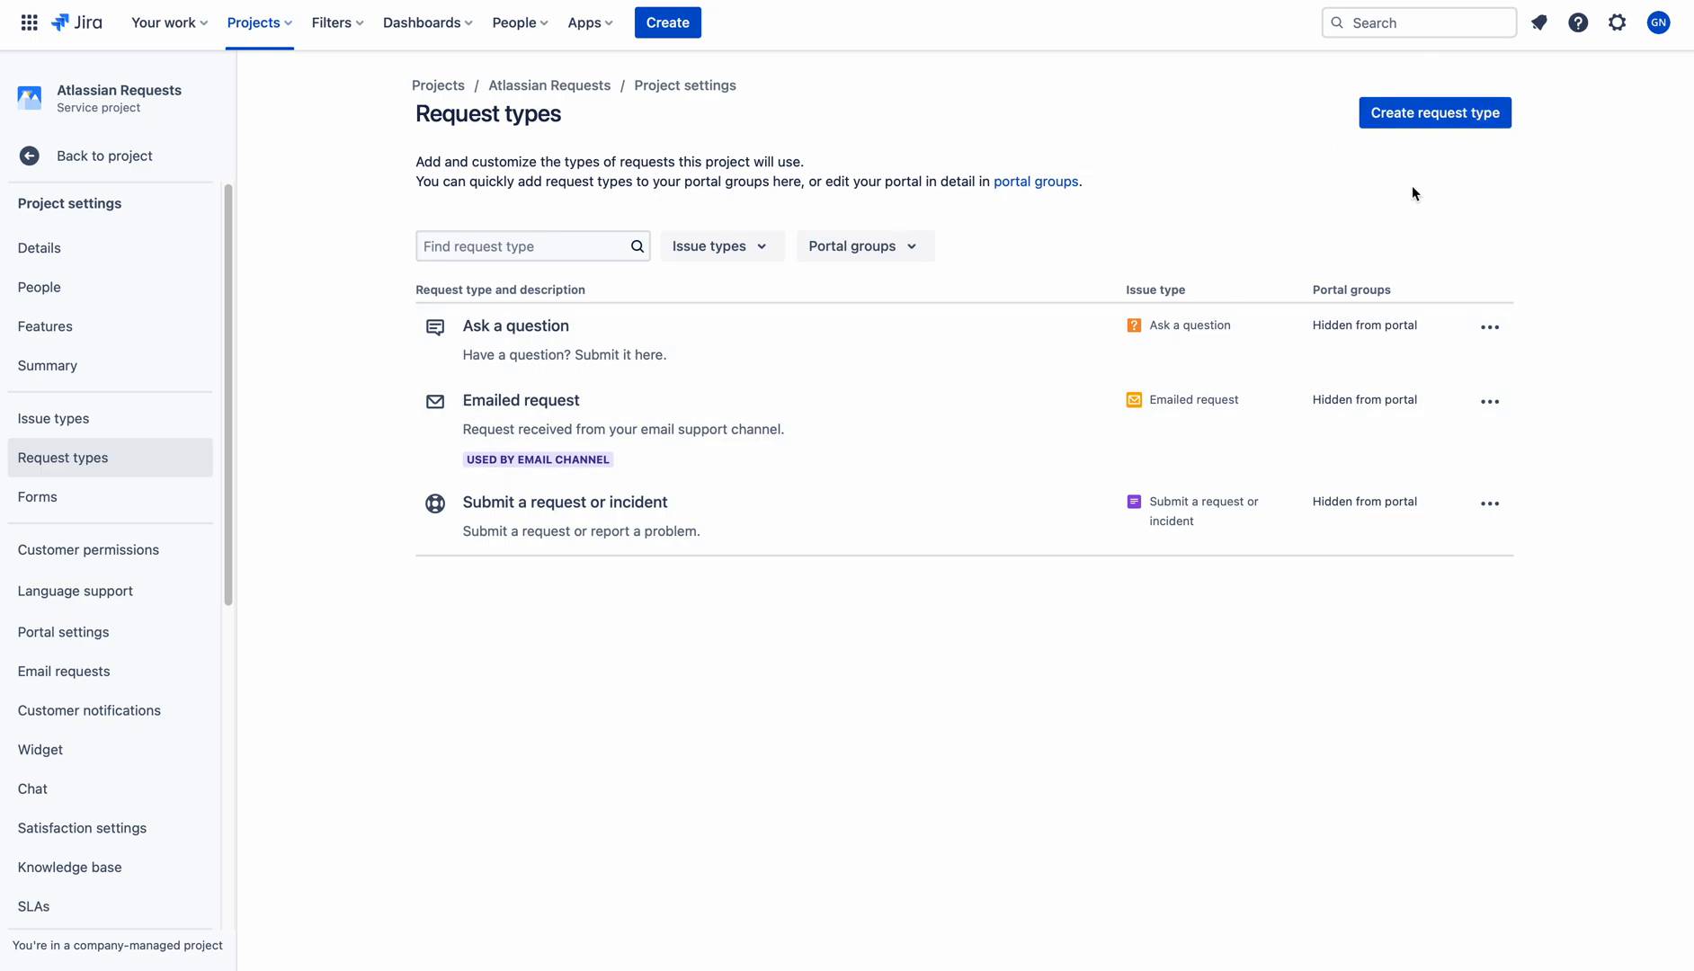
pyautogui.click(1419, 123)
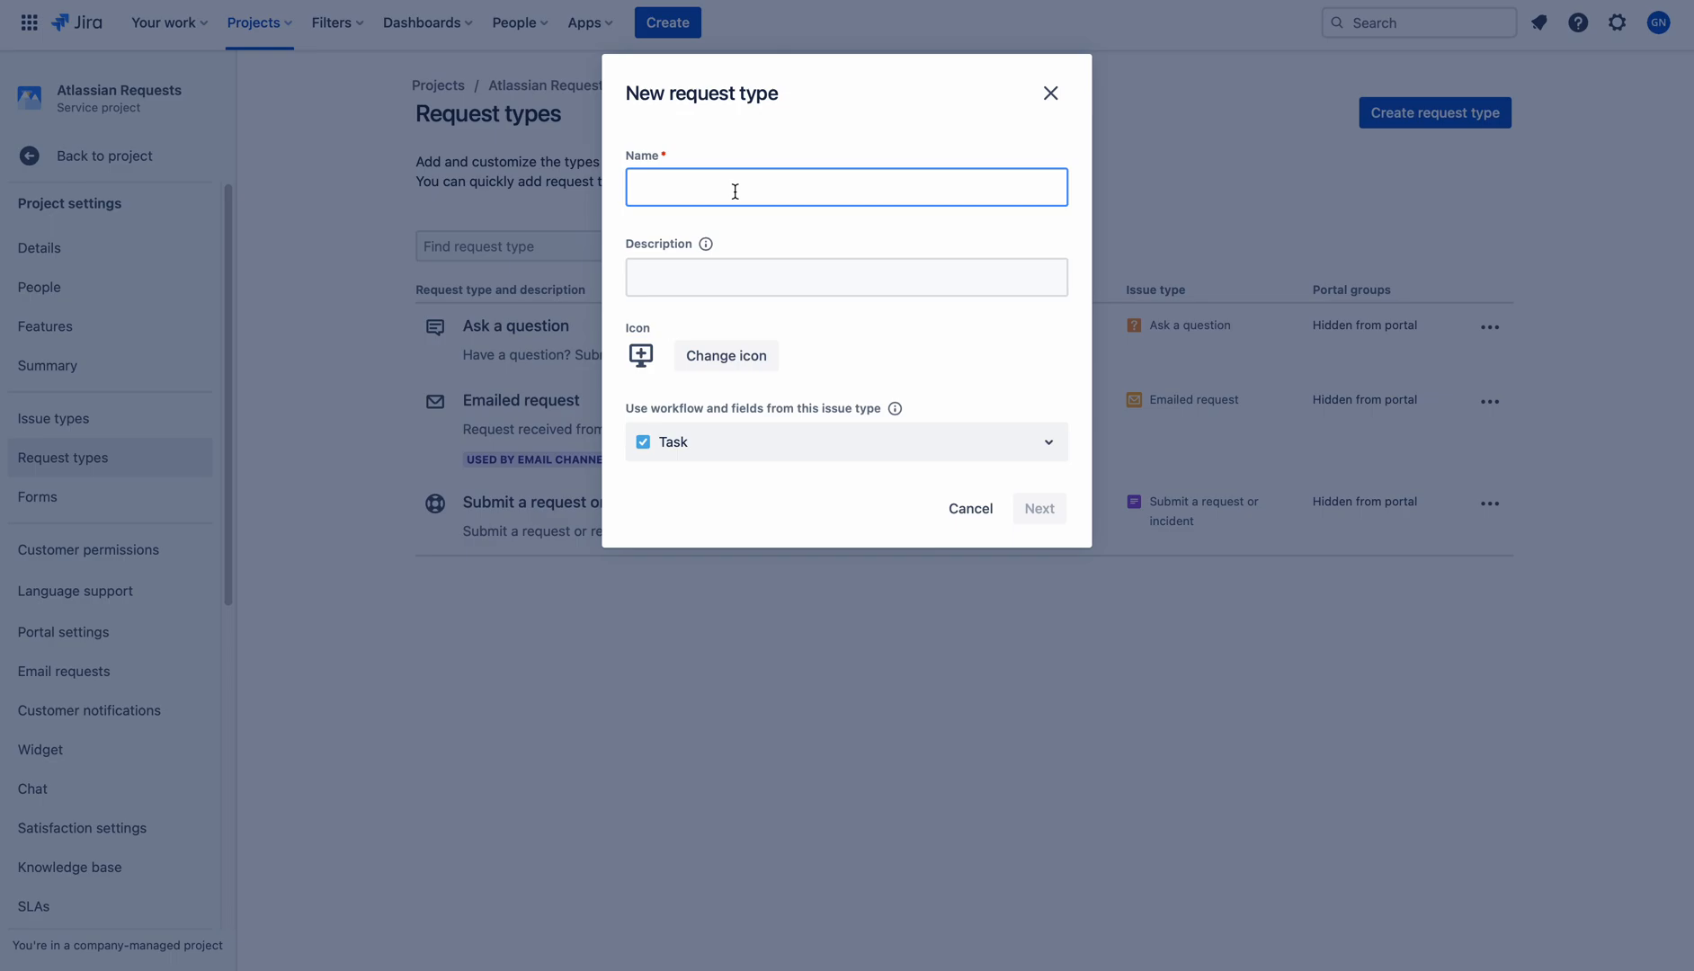
pyautogui.write('N')
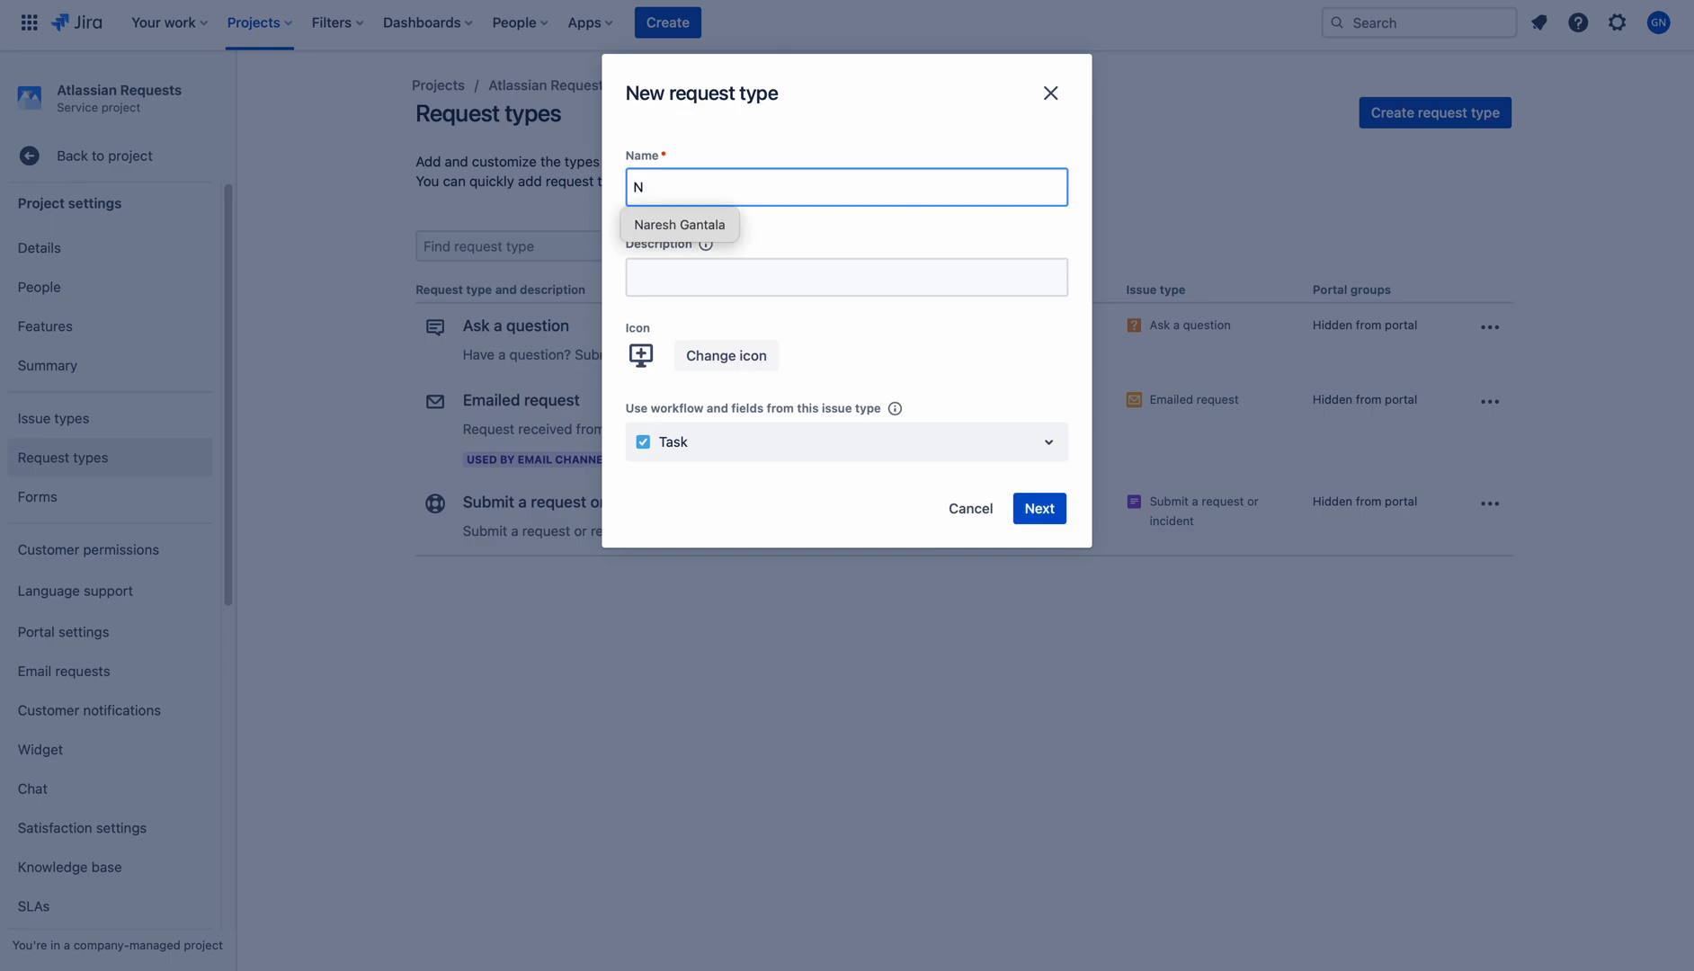
pyautogui.write('ew')
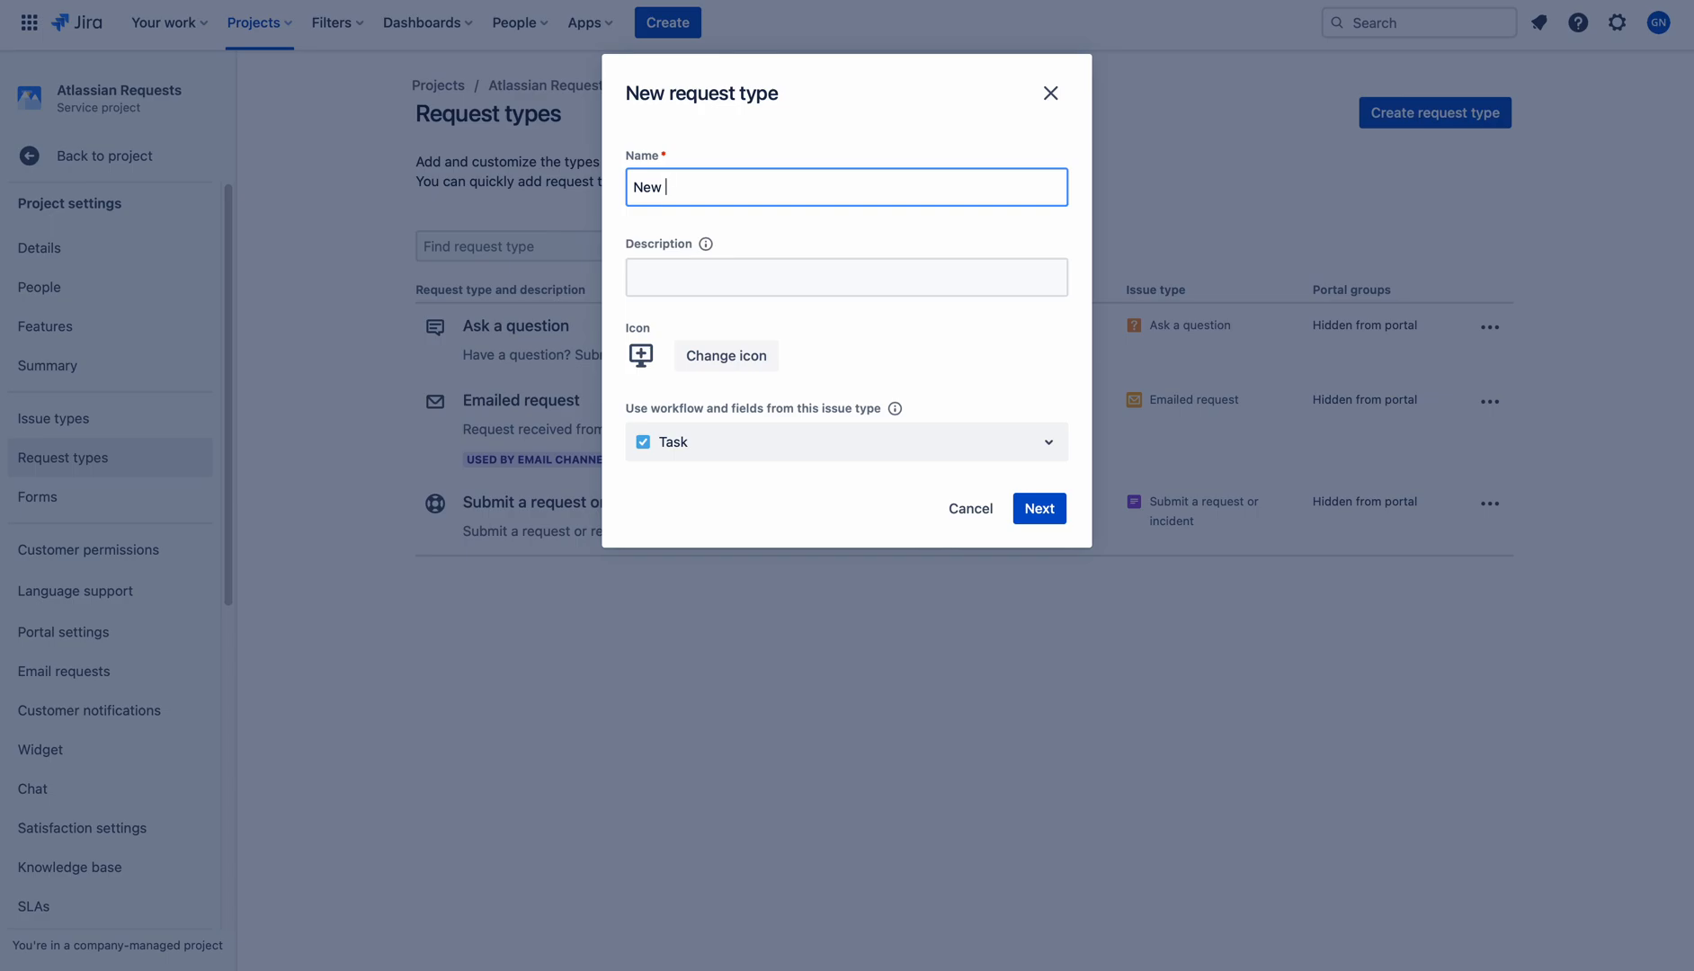
pyautogui.write(' Jira Project')
pyautogui.click(790, 285)
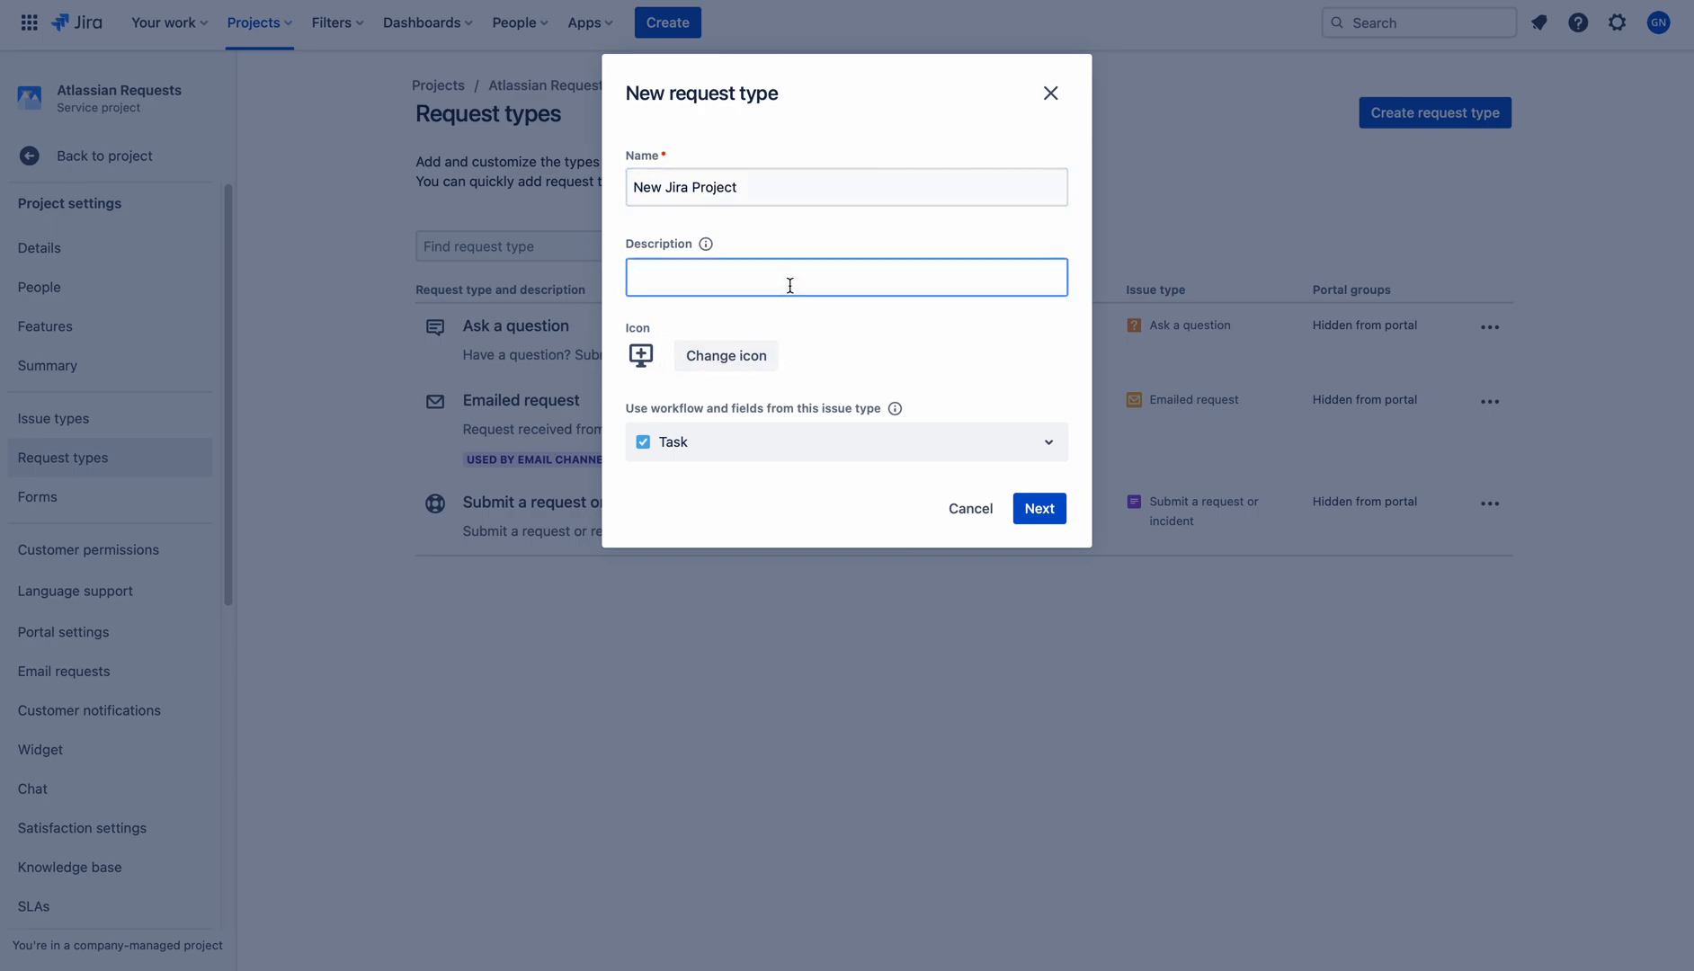
pyautogui.write('Request to create a new jira project fro sof')
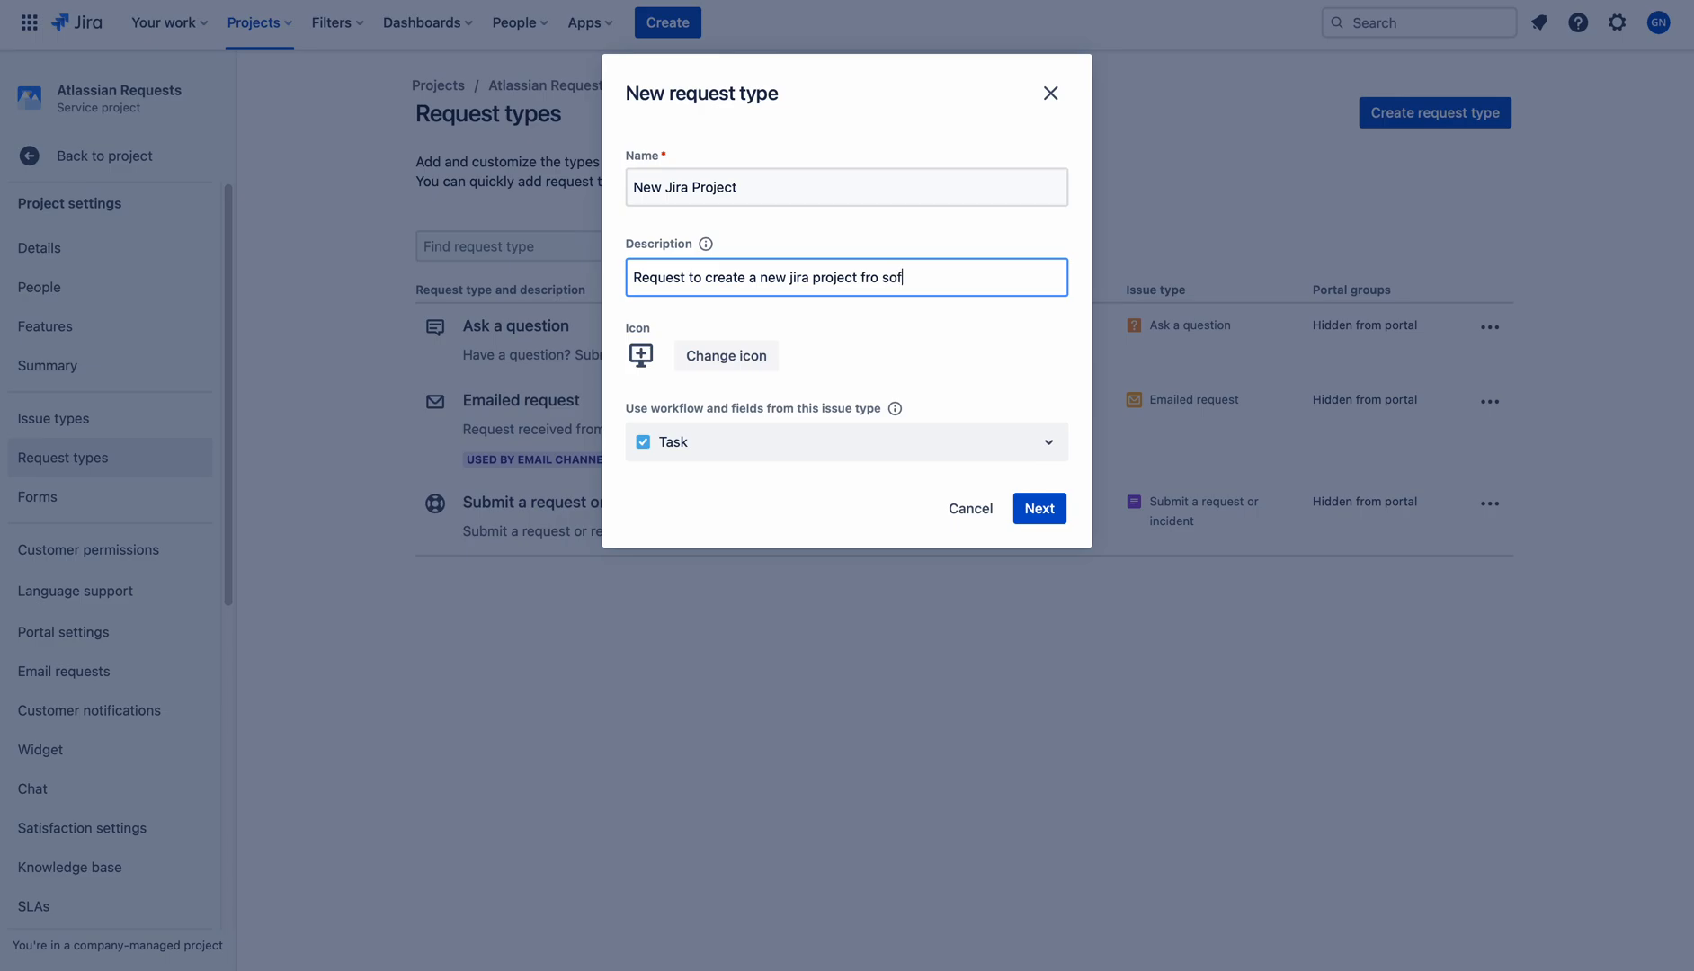
pyautogui.write('tware team')
pyautogui.click(967, 345)
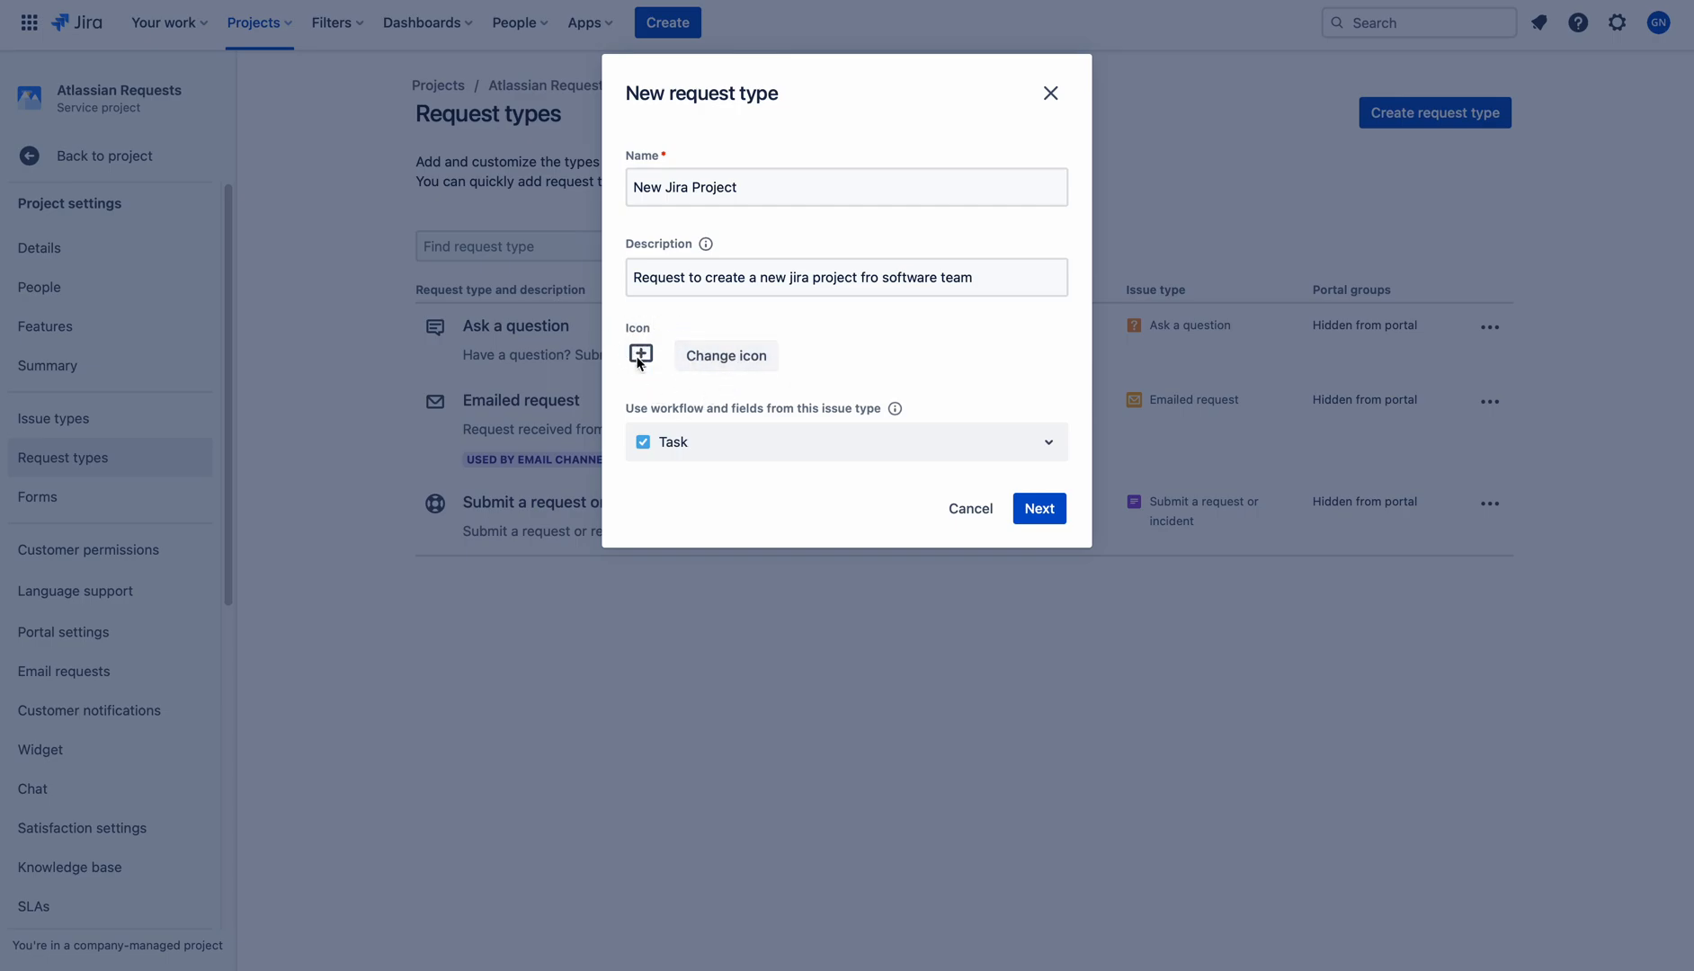
pyautogui.click(711, 362)
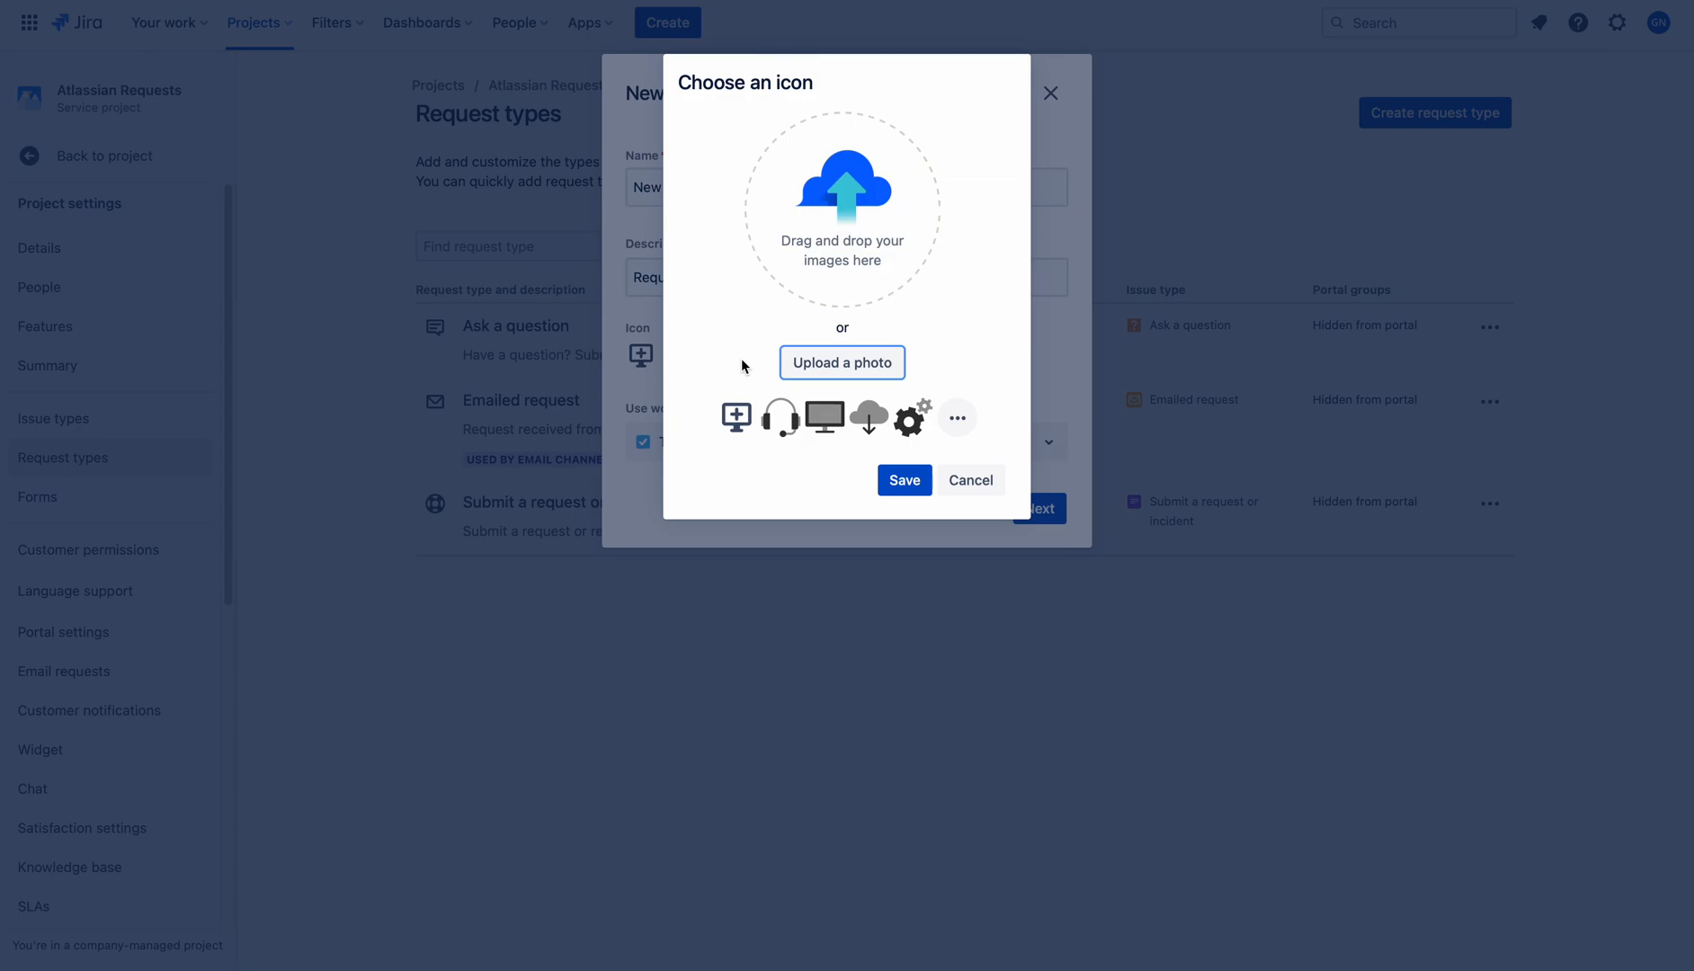
pyautogui.click(828, 423)
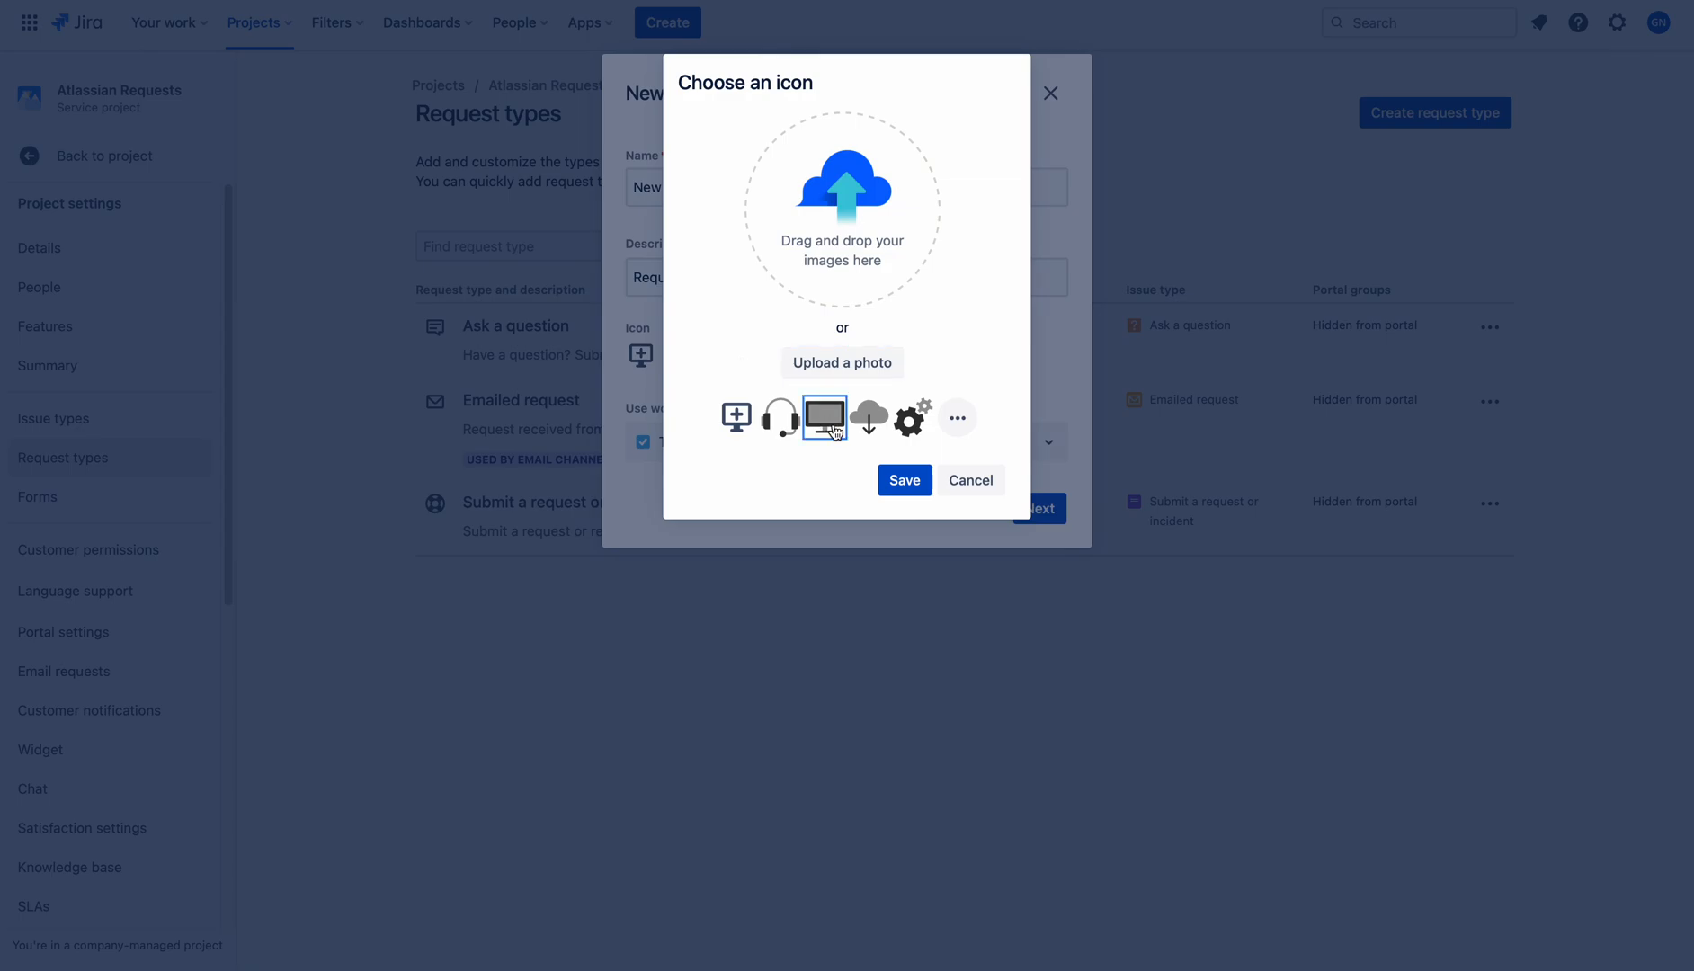
pyautogui.click(904, 484)
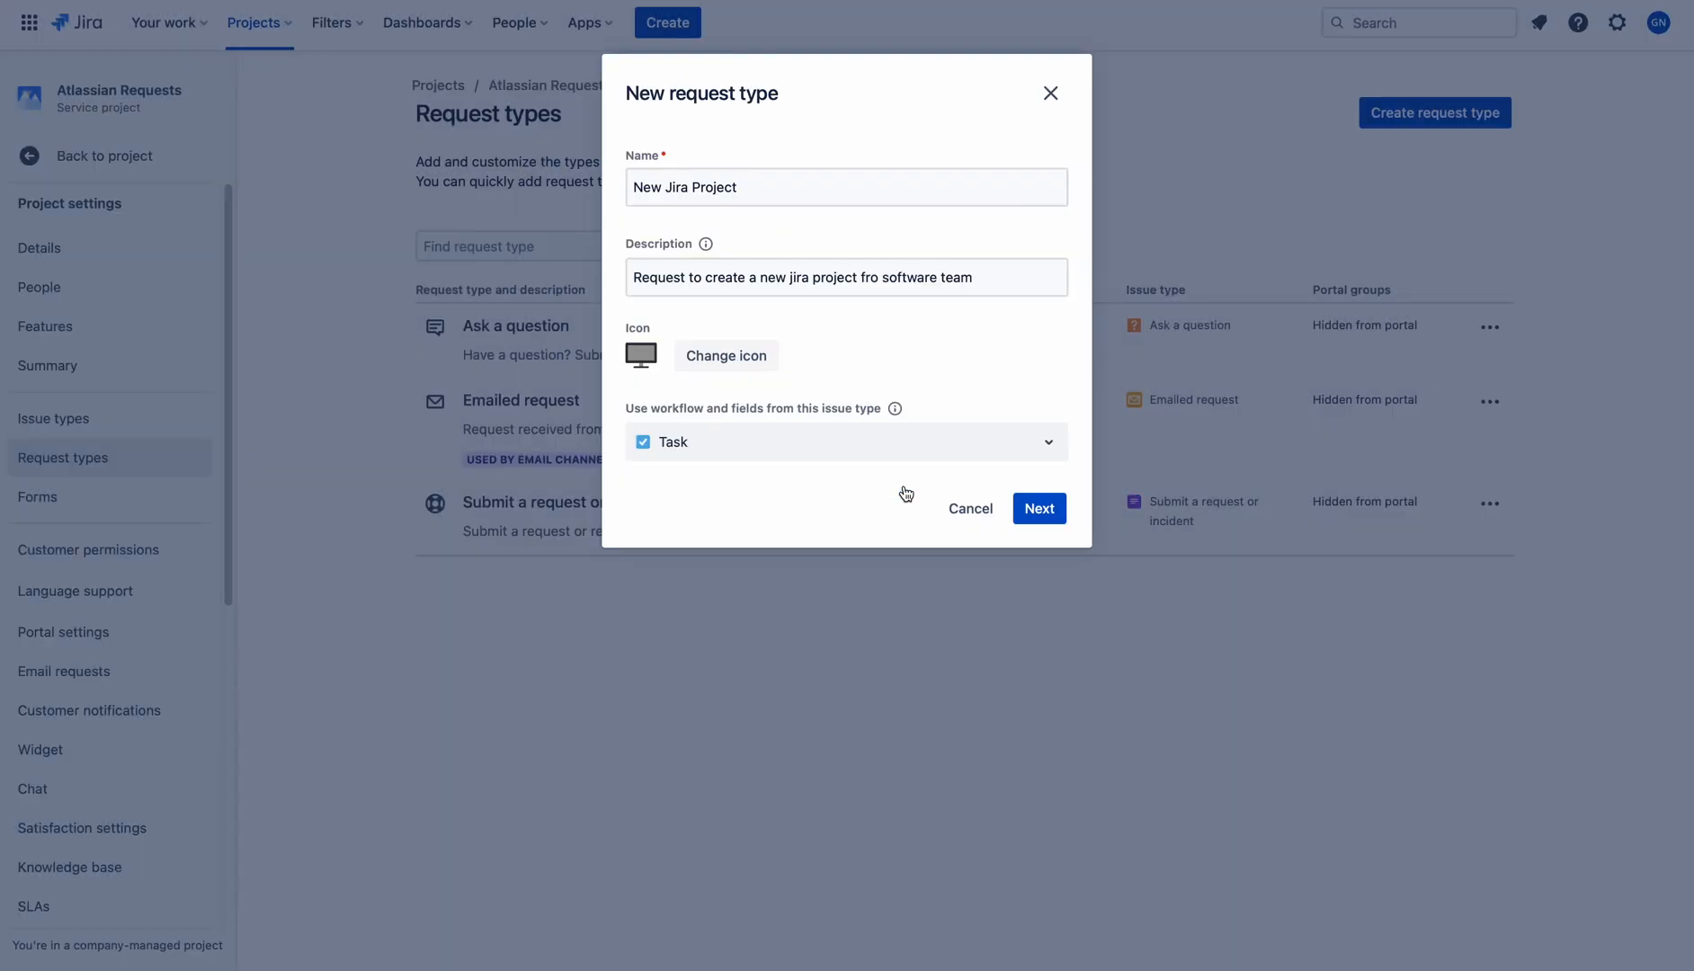
pyautogui.click(920, 452)
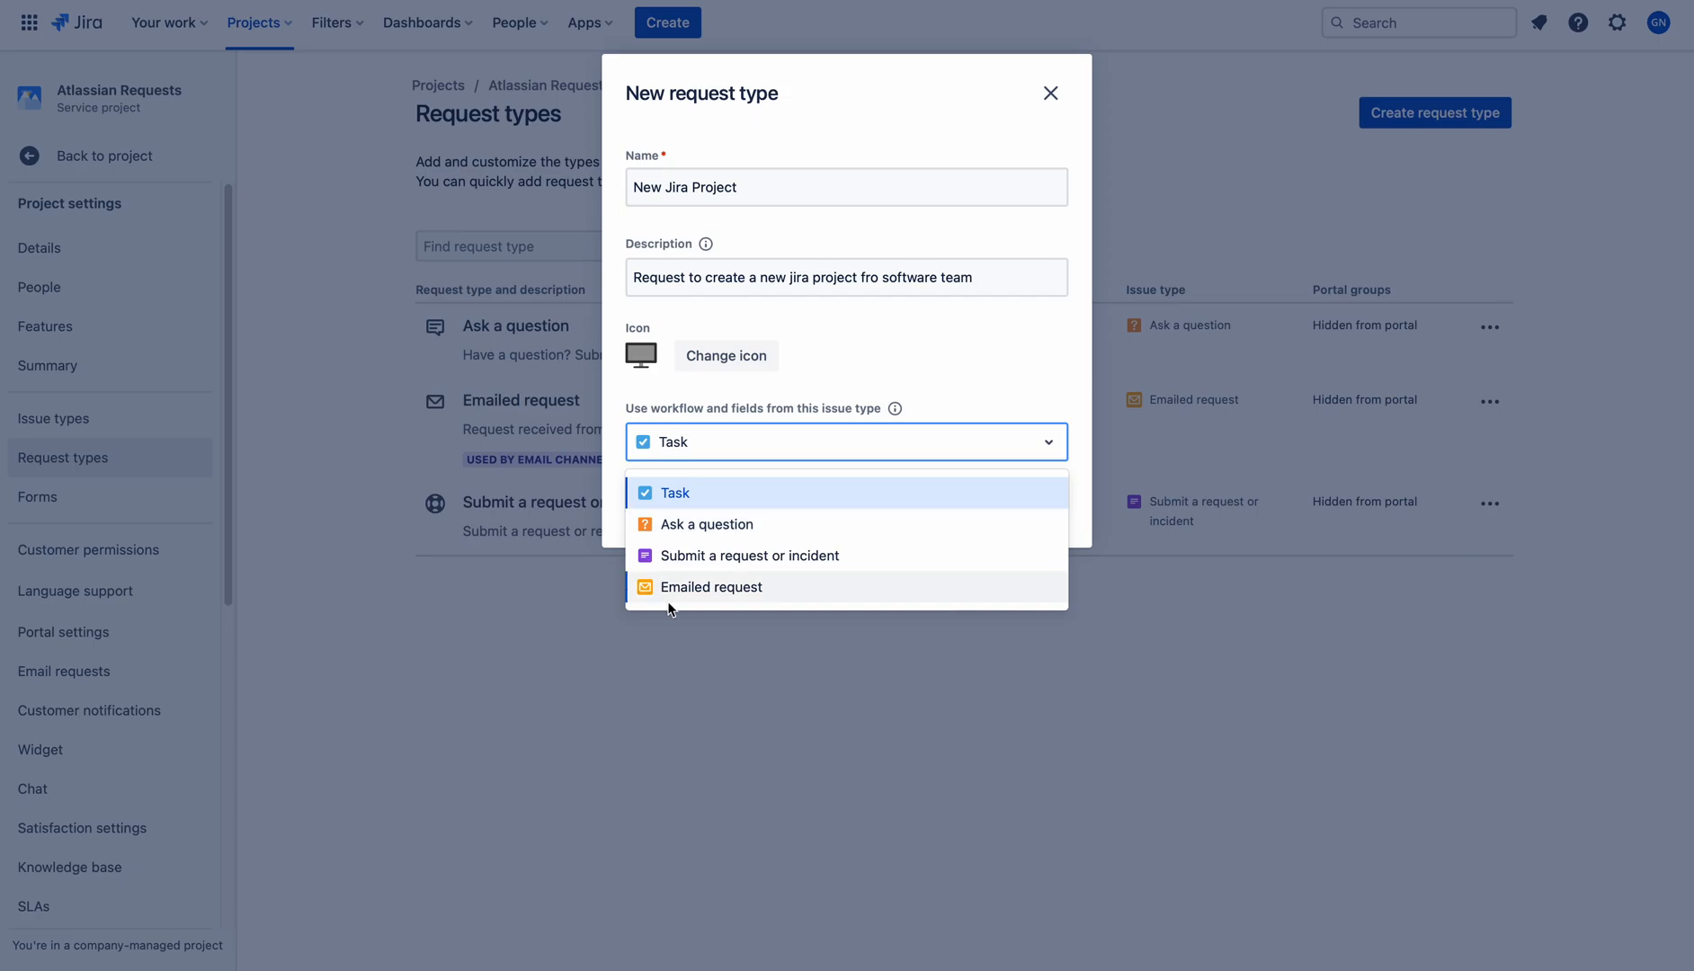
pyautogui.click(732, 448)
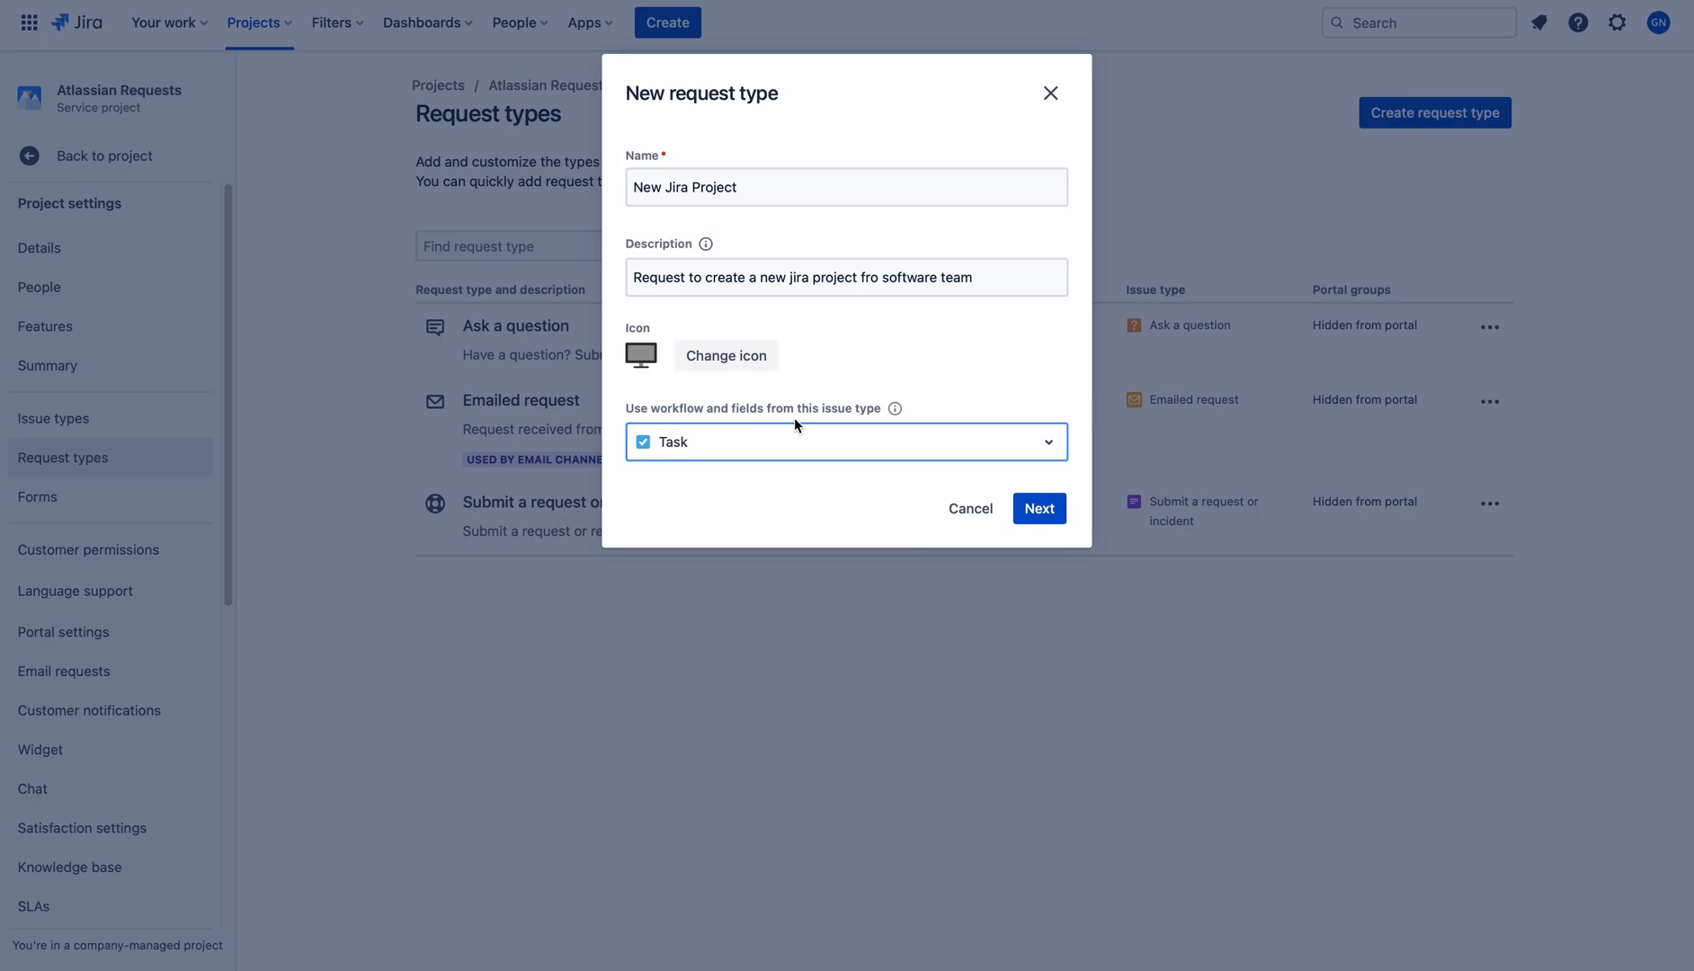
pyautogui.click(776, 455)
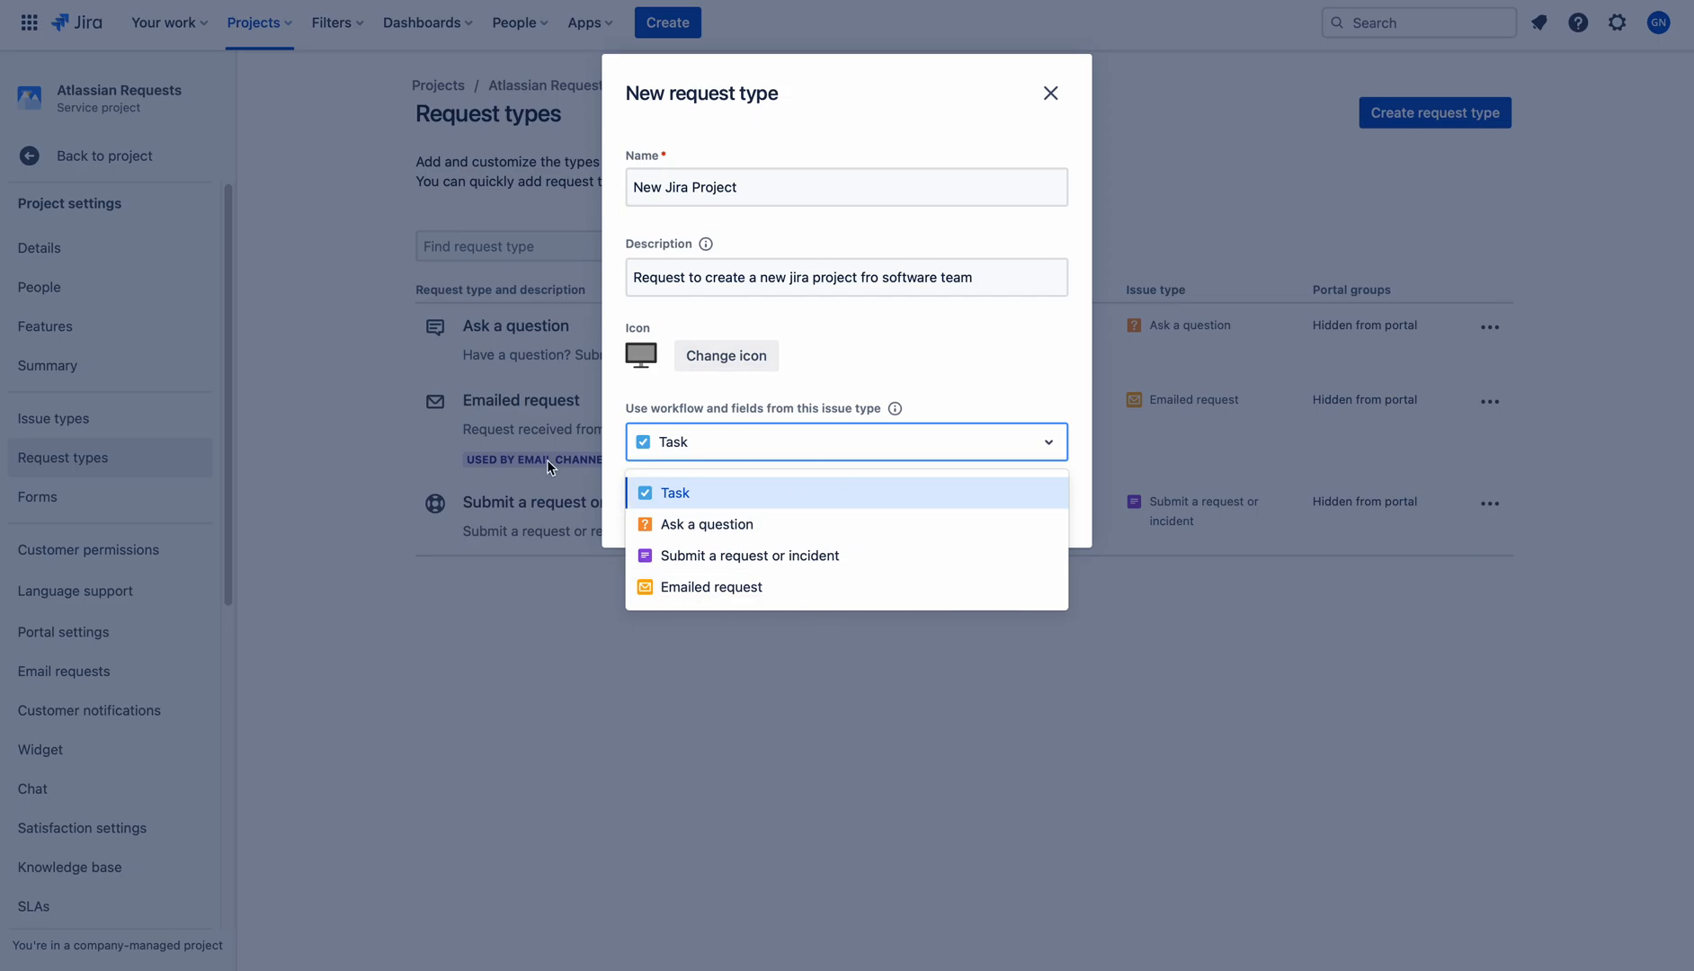
pyautogui.click(968, 367)
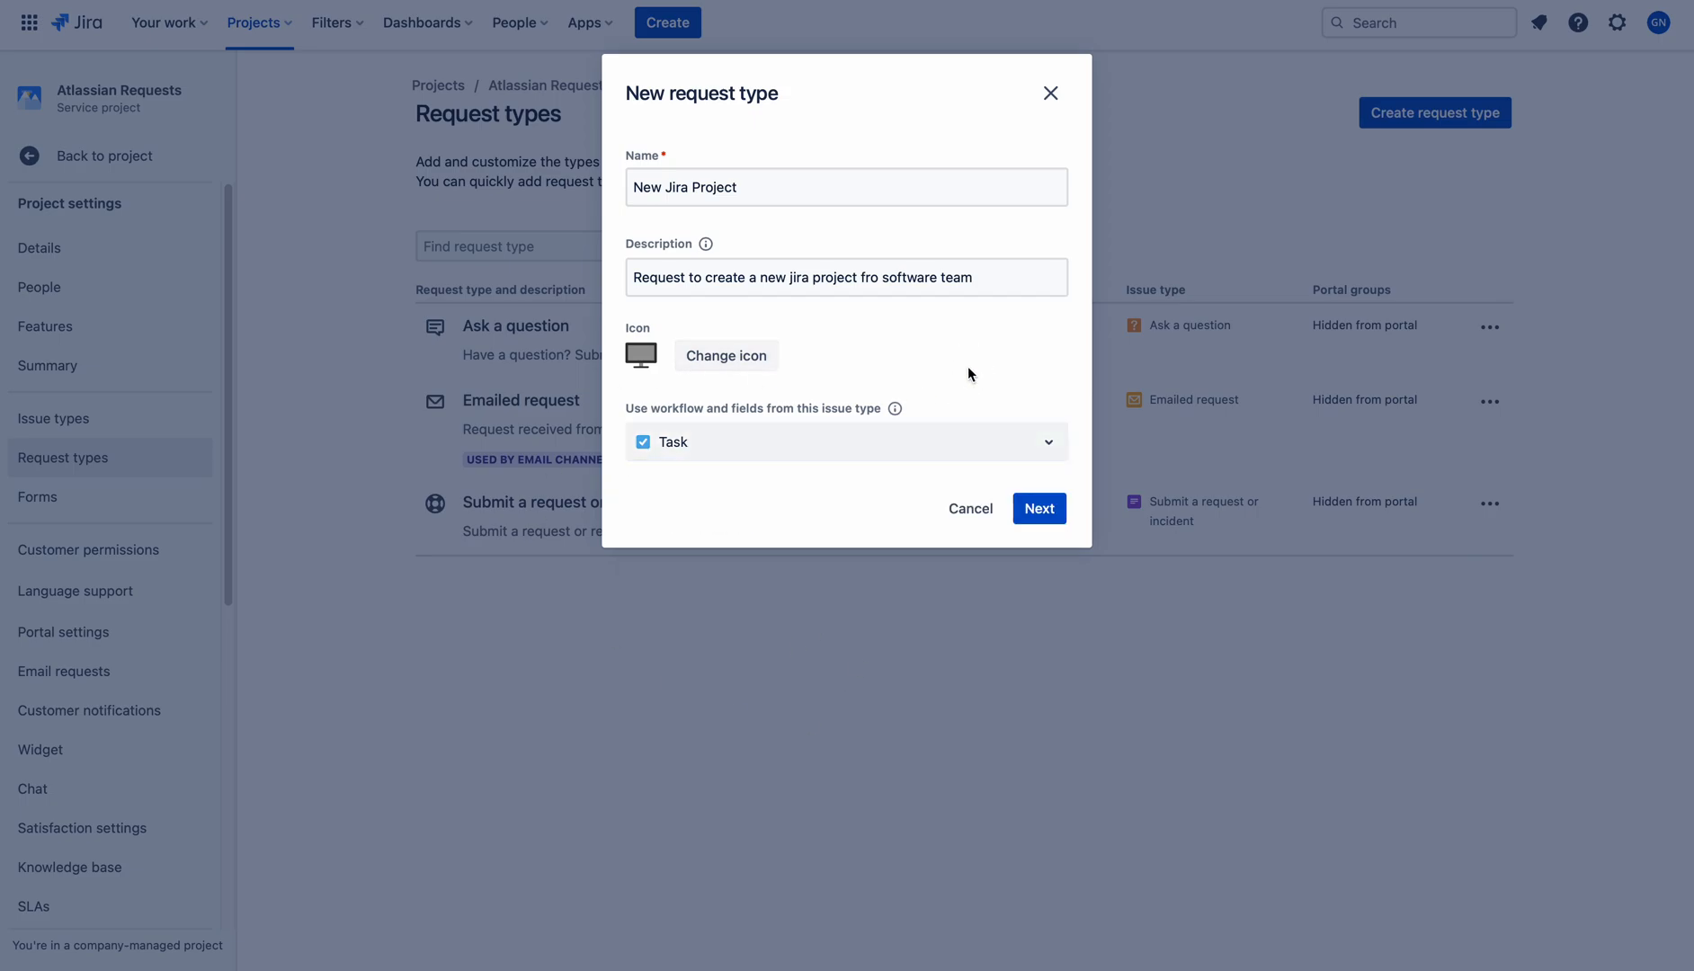
pyautogui.click(980, 513)
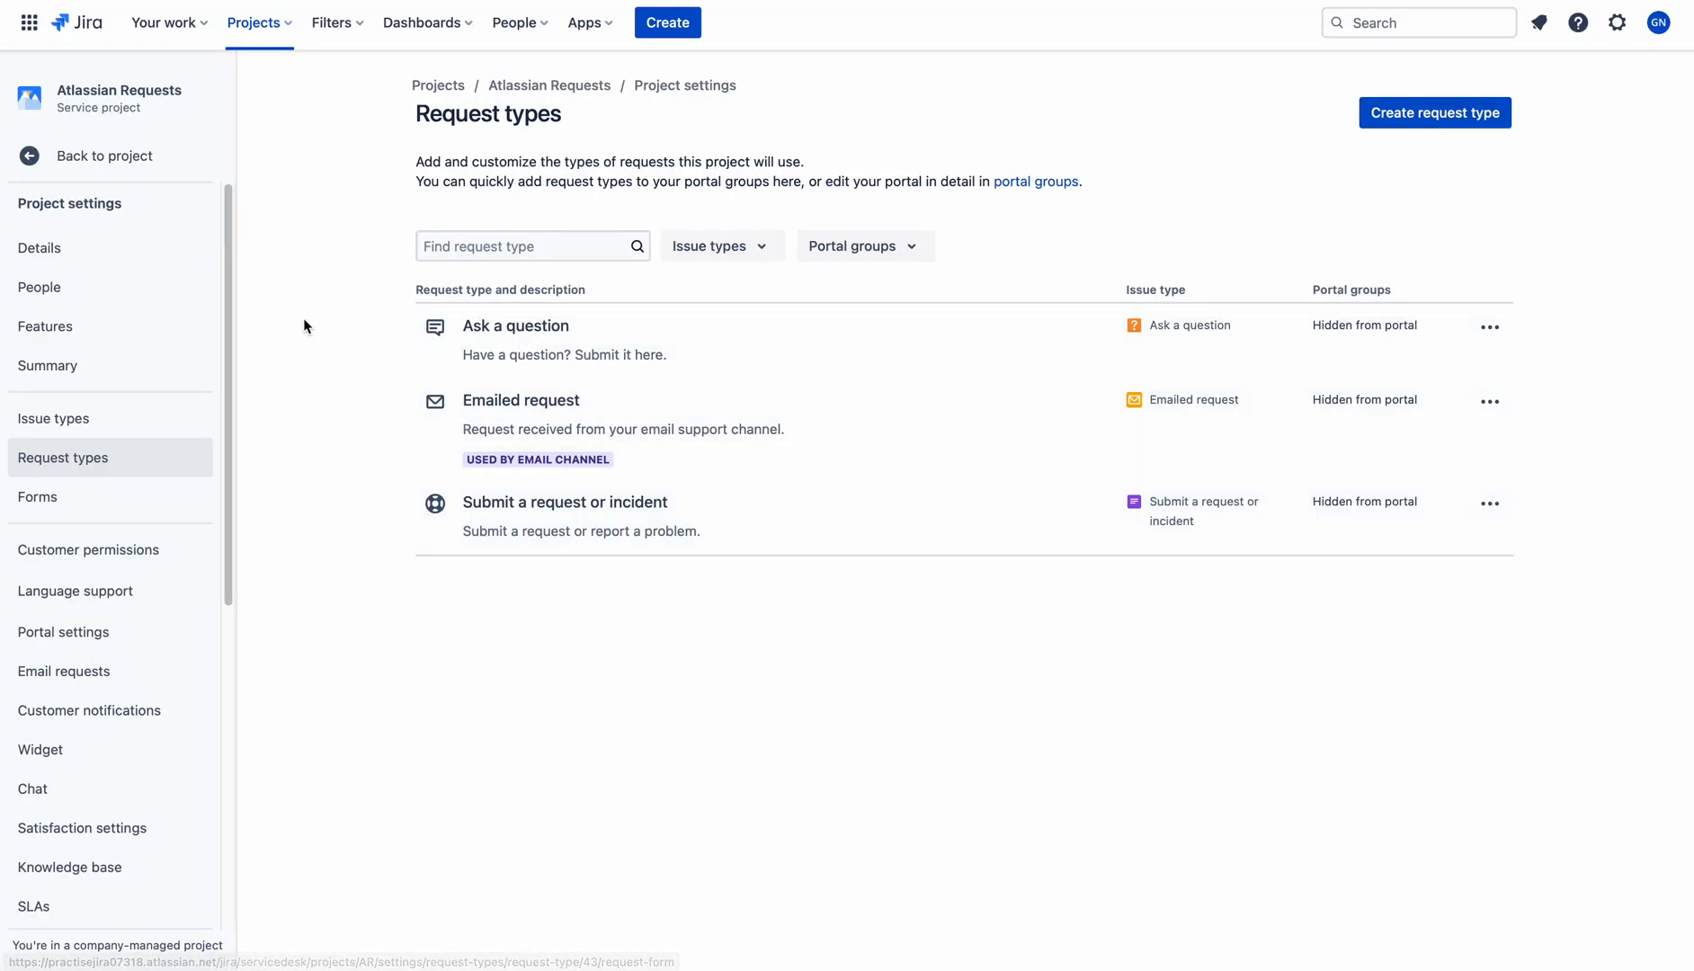
# Open the project's issue type scheme from the project summary and start editing its issue types
pyautogui.click(54, 363)
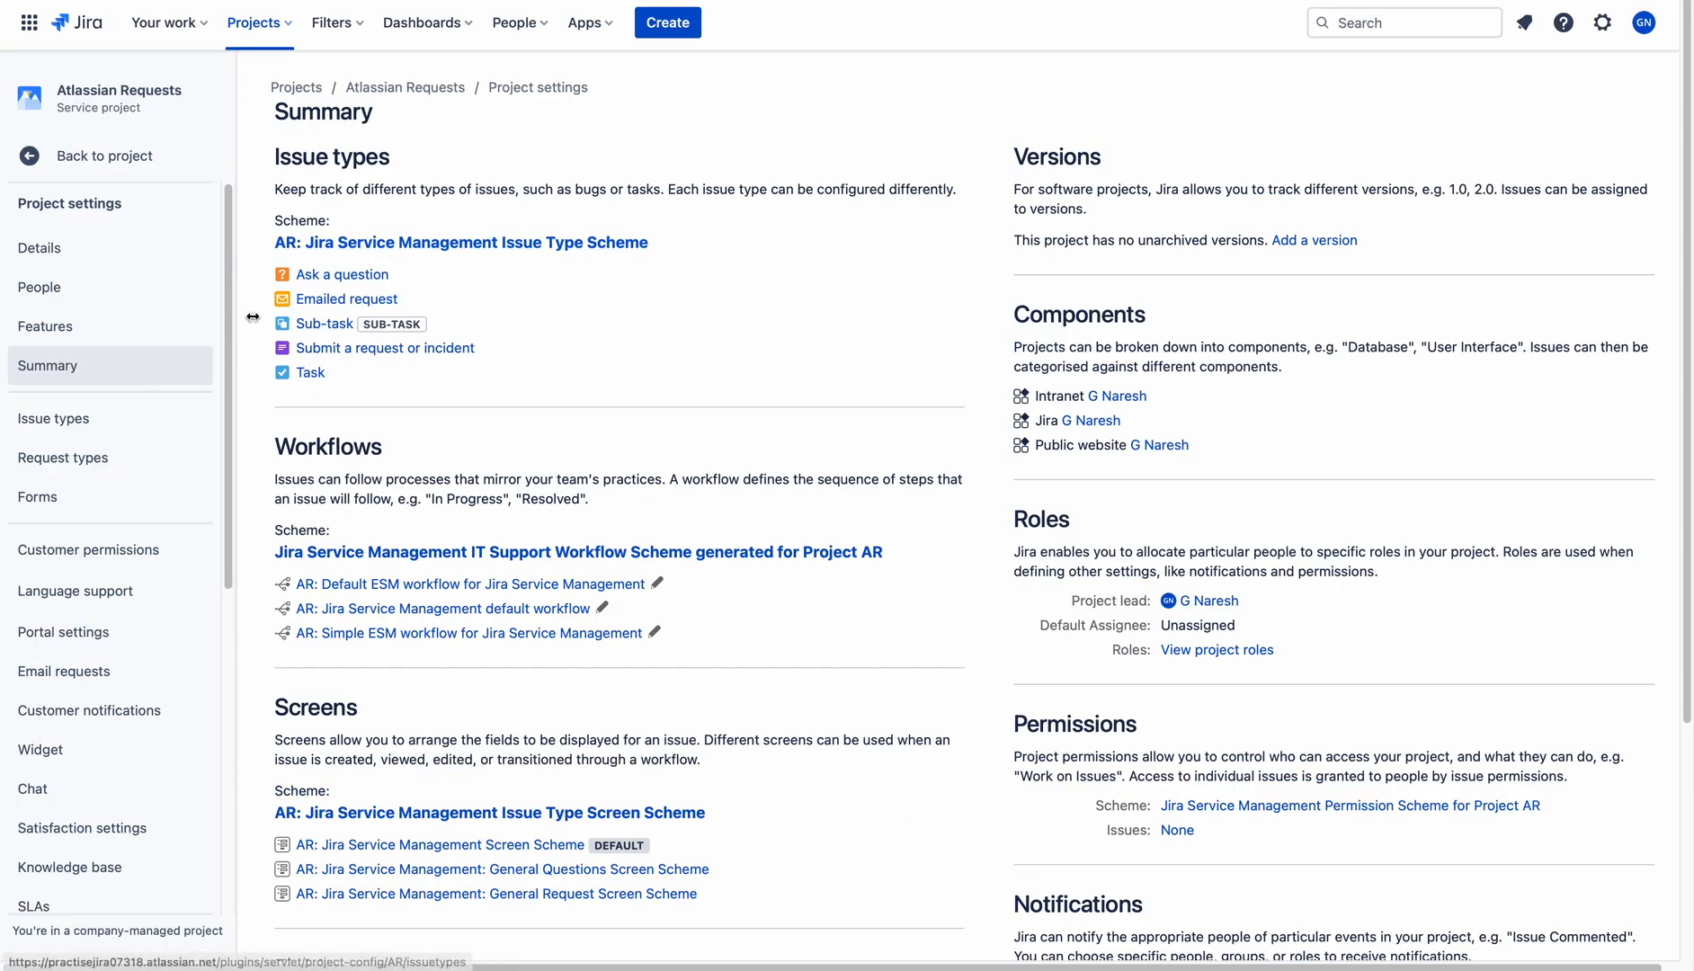
pyautogui.click(414, 245)
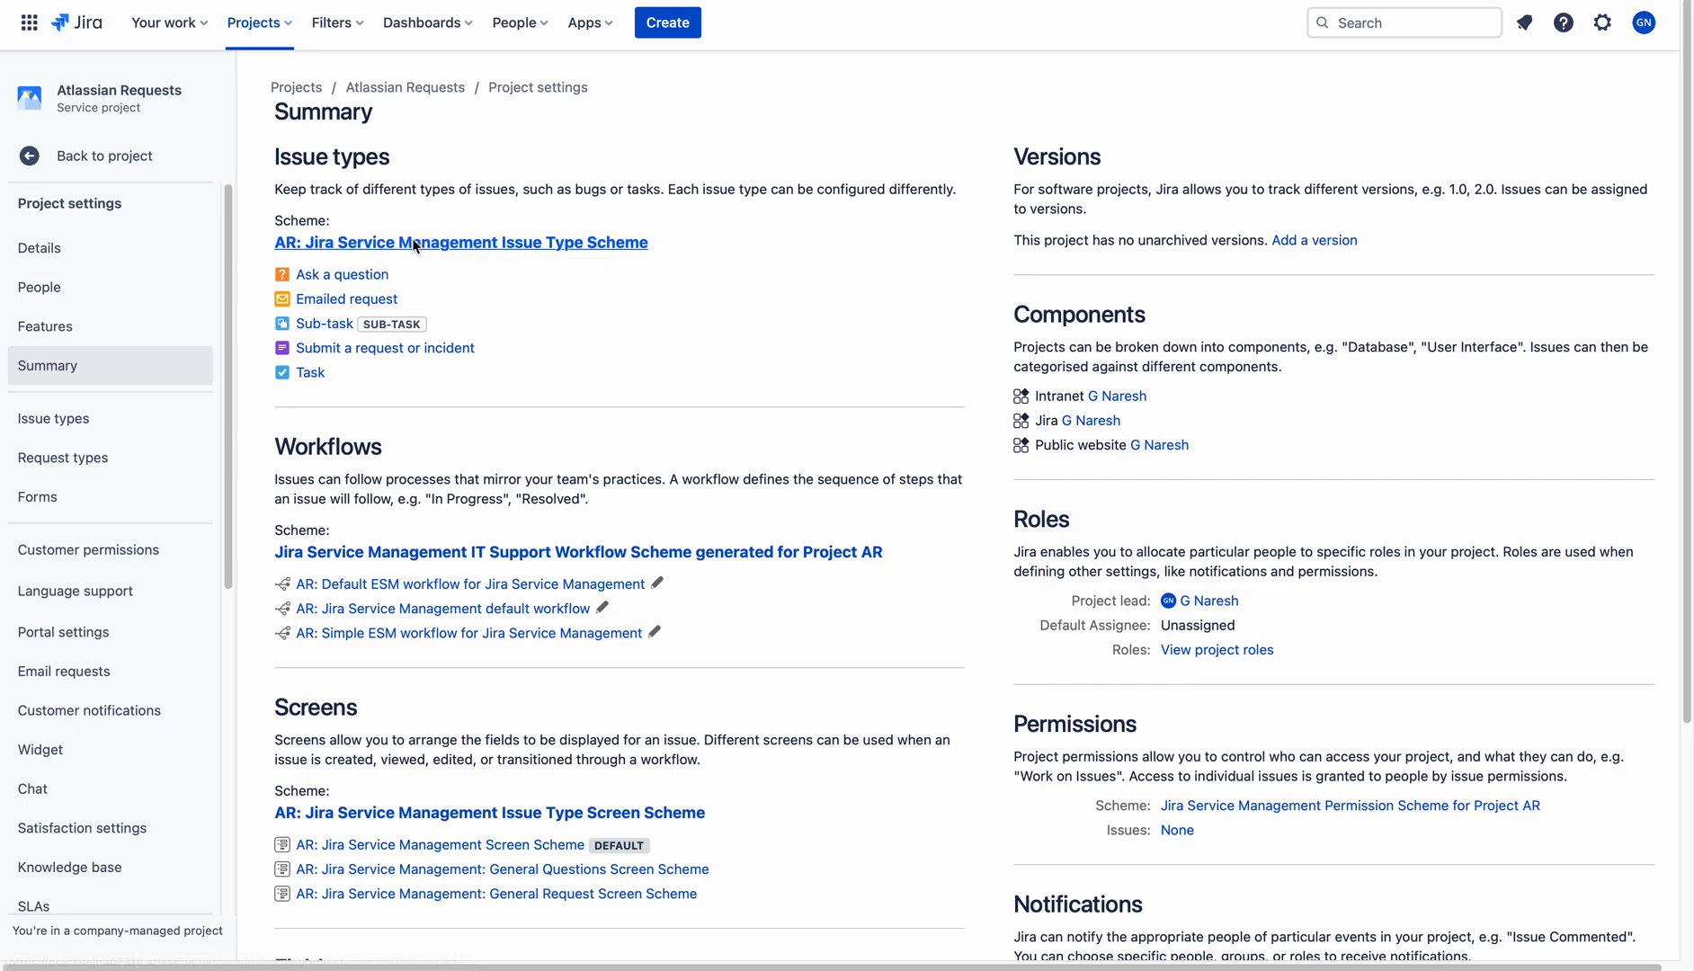
pyautogui.click(1609, 160)
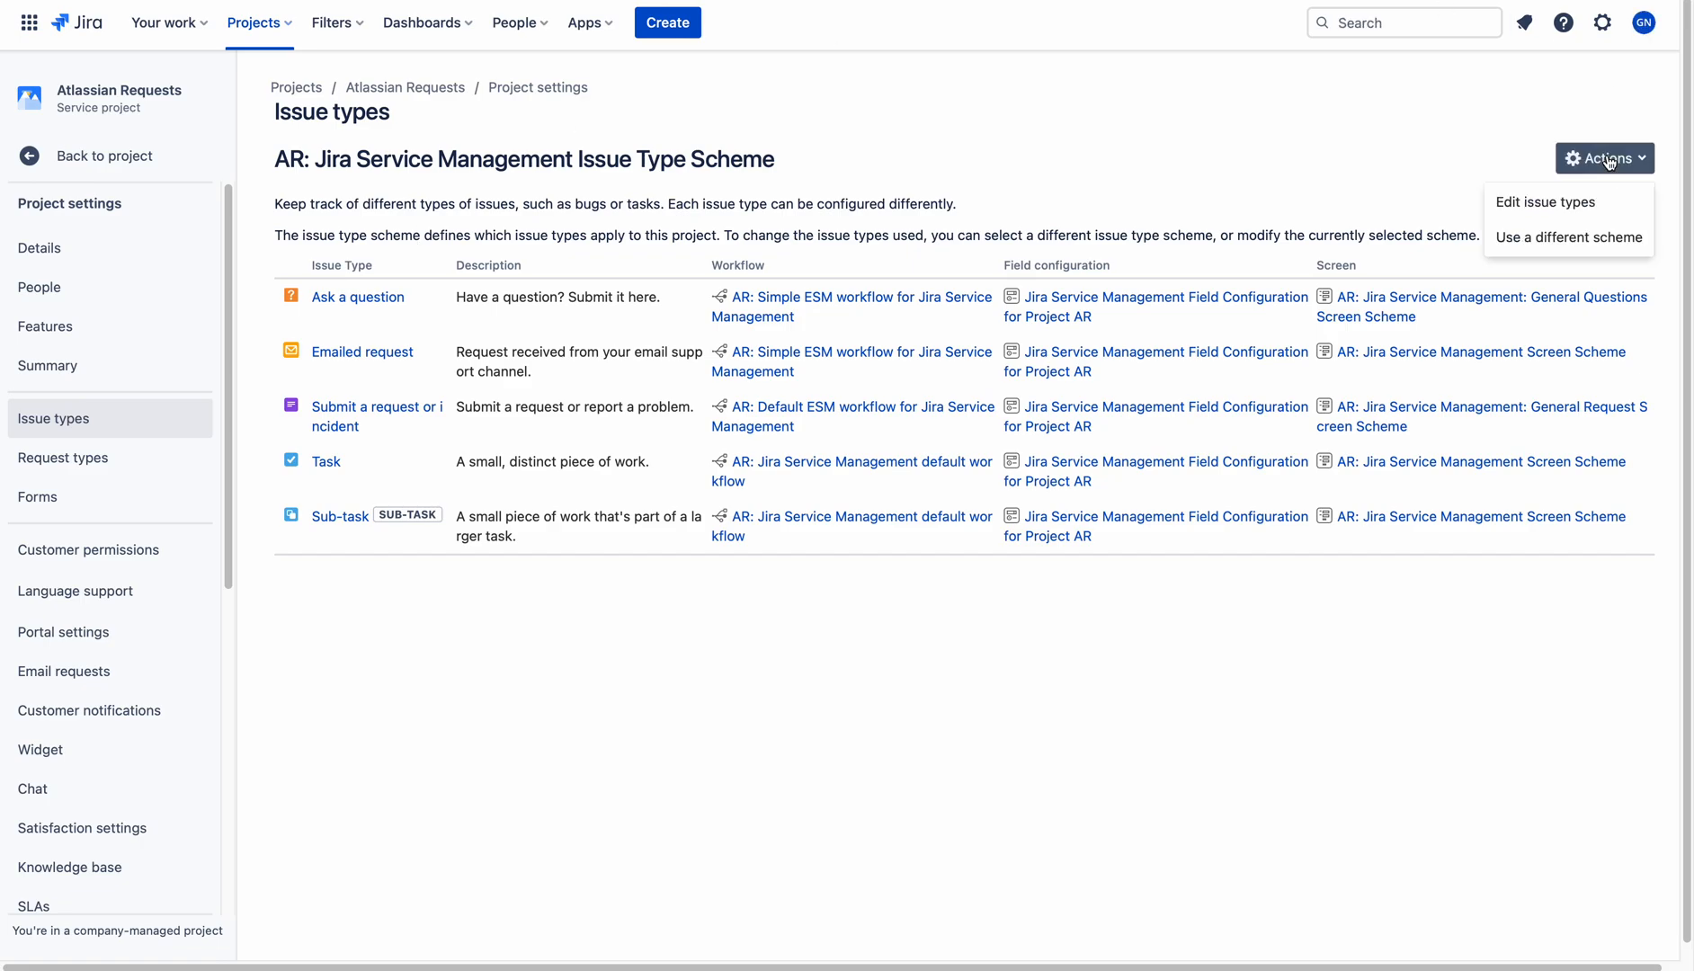
pyautogui.click(1567, 206)
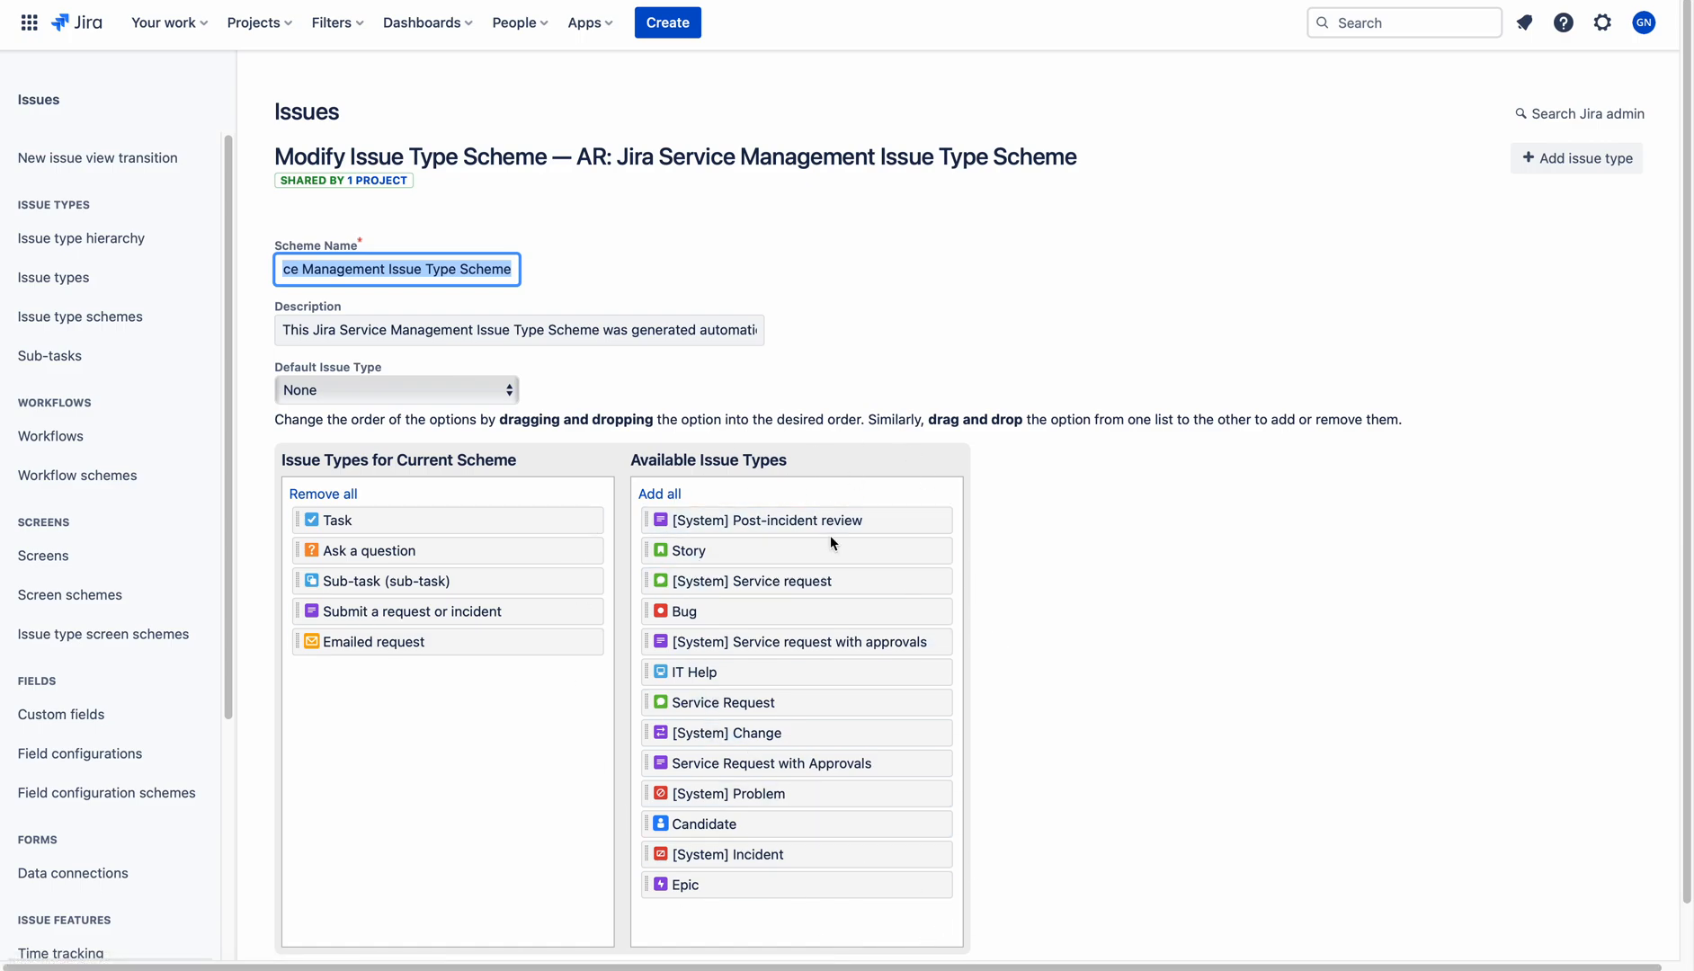
# Replace the scheme's issue types with Sub-task, [System] Service request, [System] Change, [System] Incident and [System] Problem, and save the scheme
pyautogui.click(323, 494)
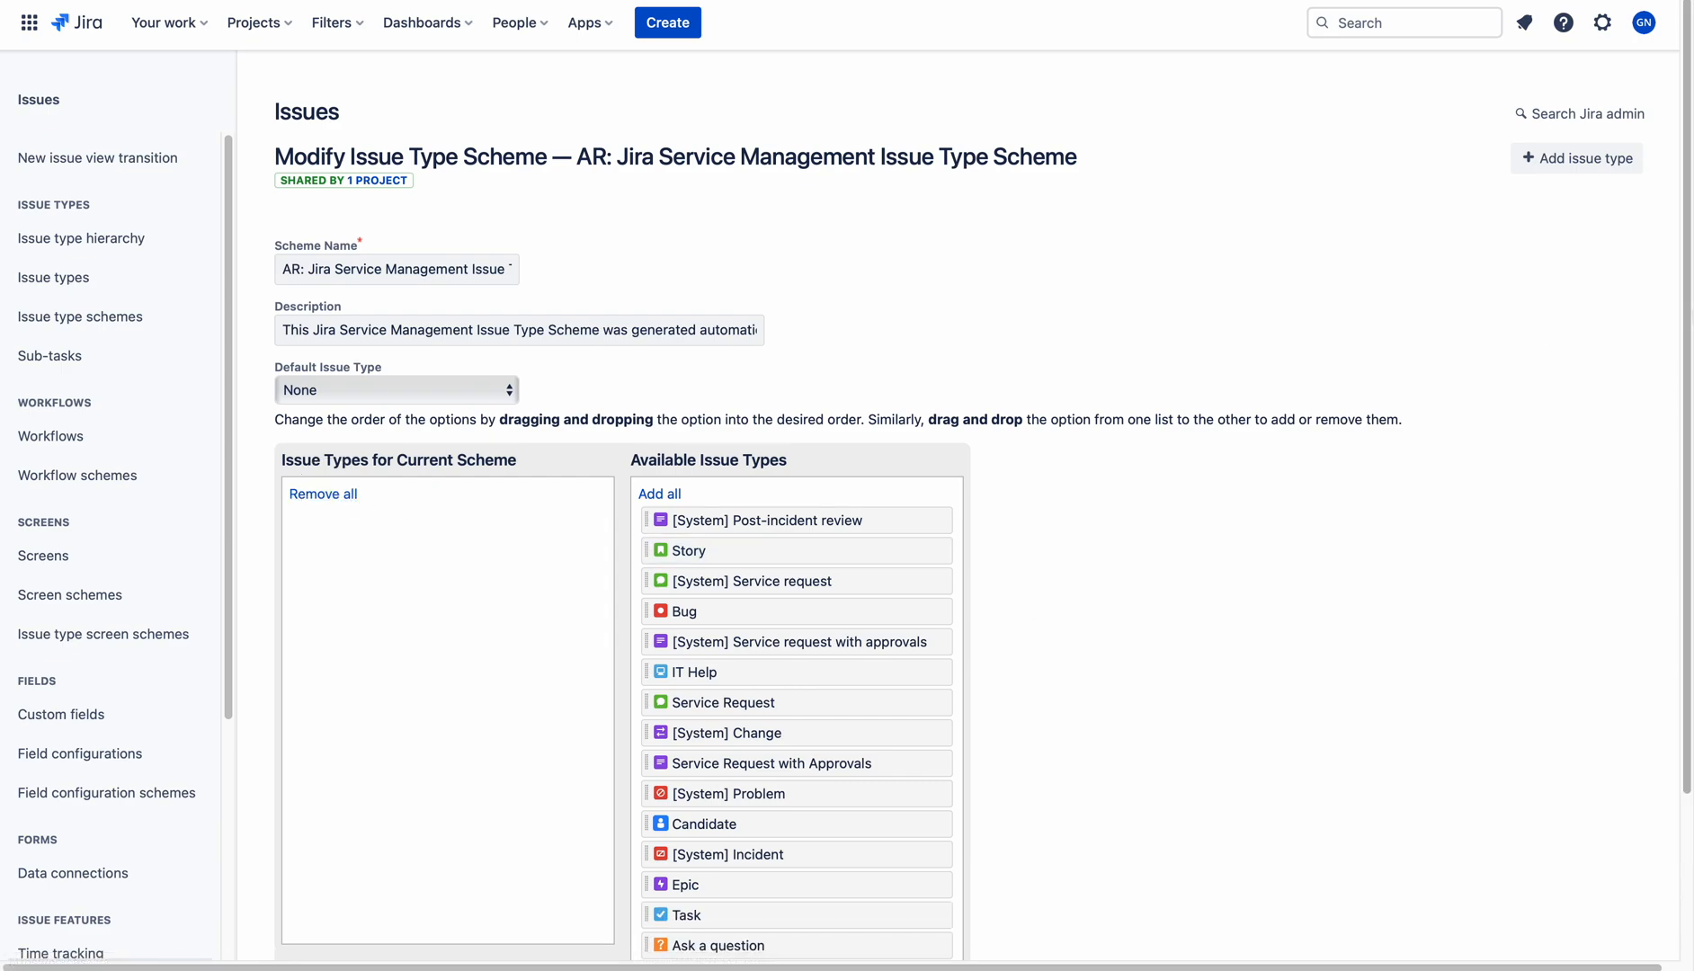
pyautogui.moveTo(1687, 286); pyautogui.dragTo(1687, 446)
pyautogui.moveTo(789, 781); pyautogui.dragTo(427, 351)
pyautogui.moveTo(791, 414); pyautogui.dragTo(468, 419)
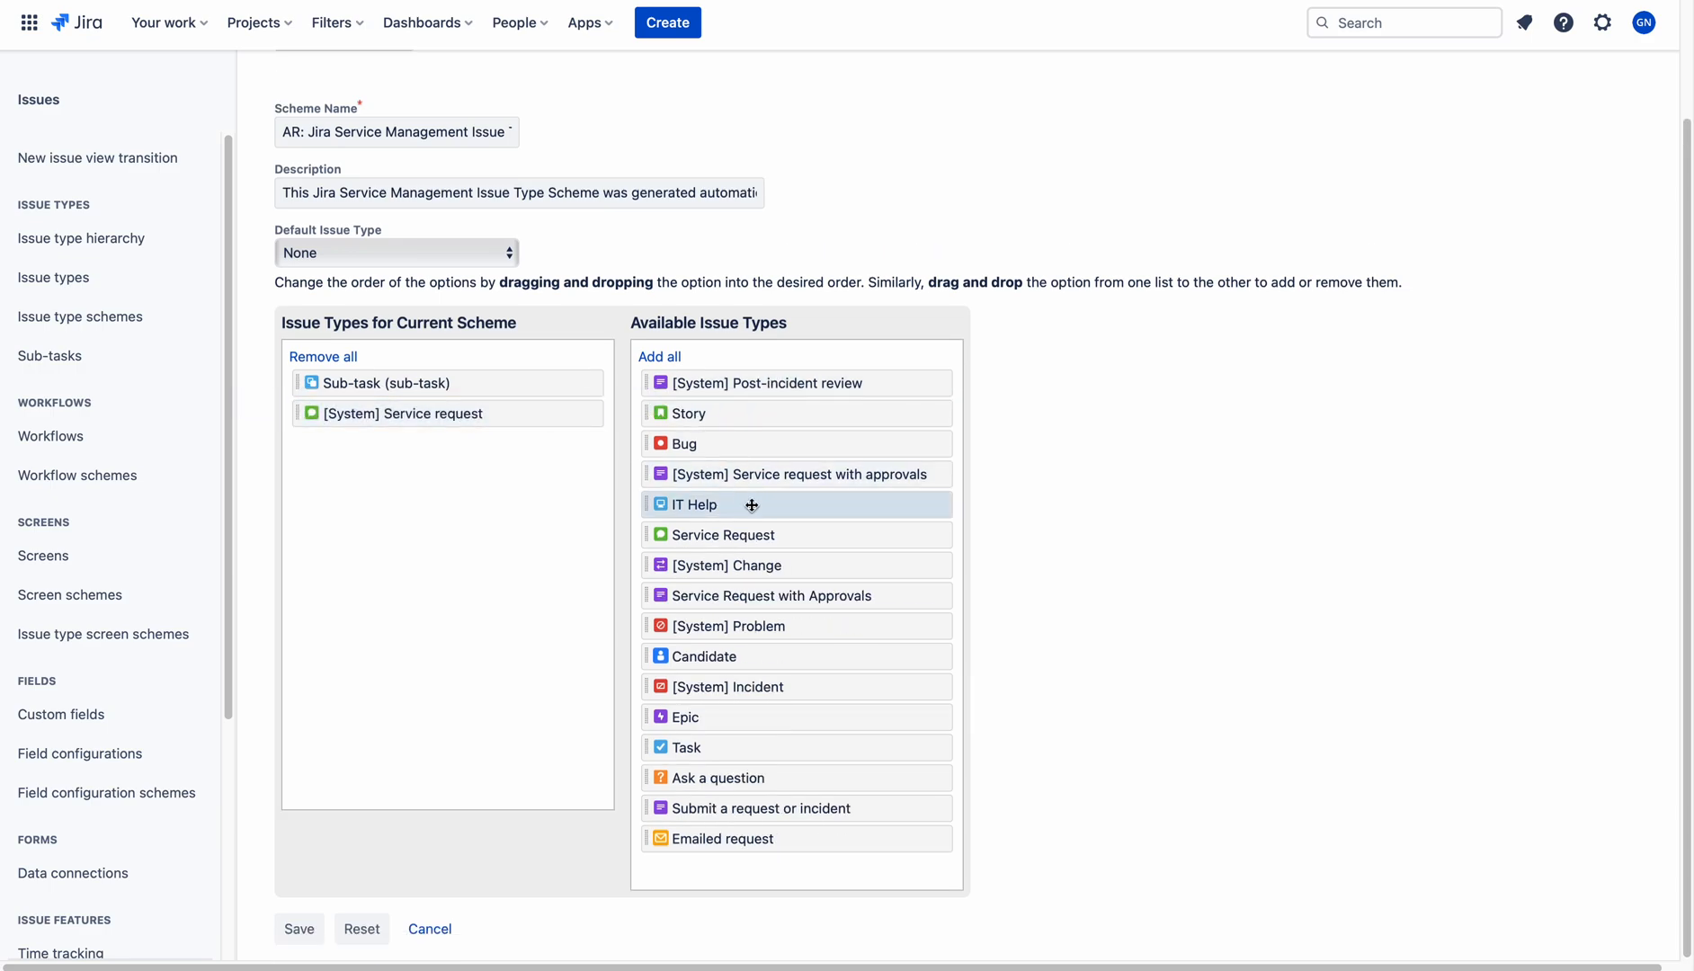
pyautogui.moveTo(795, 632); pyautogui.dragTo(429, 493)
pyautogui.moveTo(769, 685); pyautogui.dragTo(450, 500)
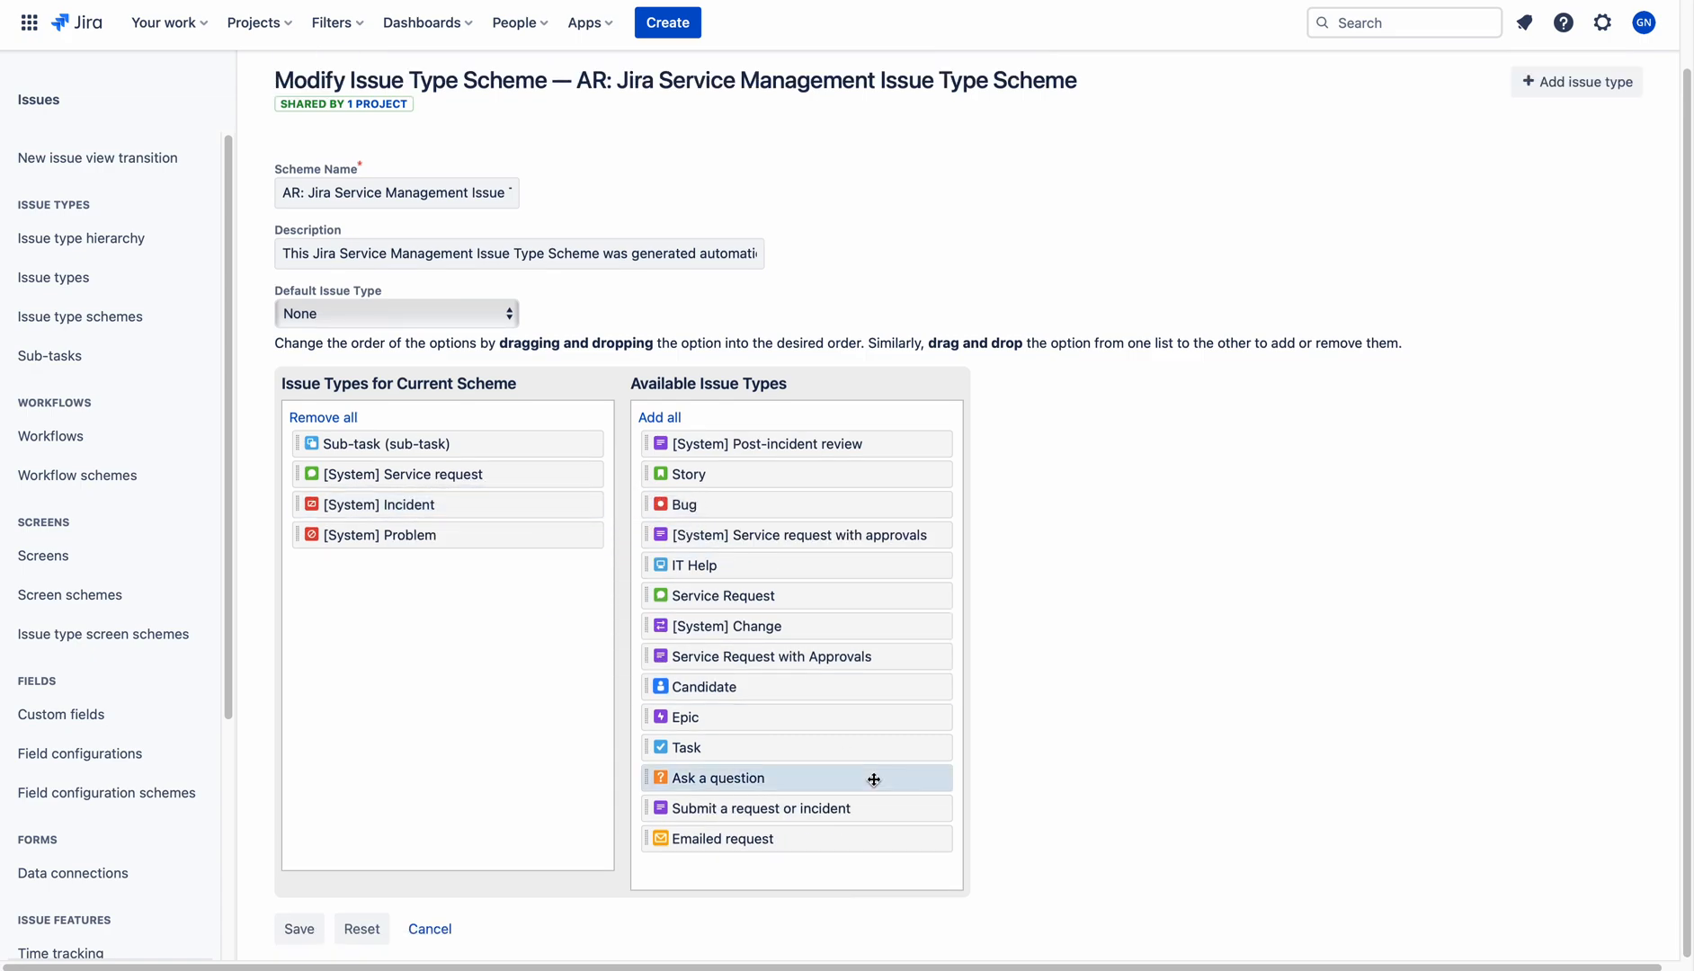
pyautogui.moveTo(787, 628); pyautogui.dragTo(423, 537)
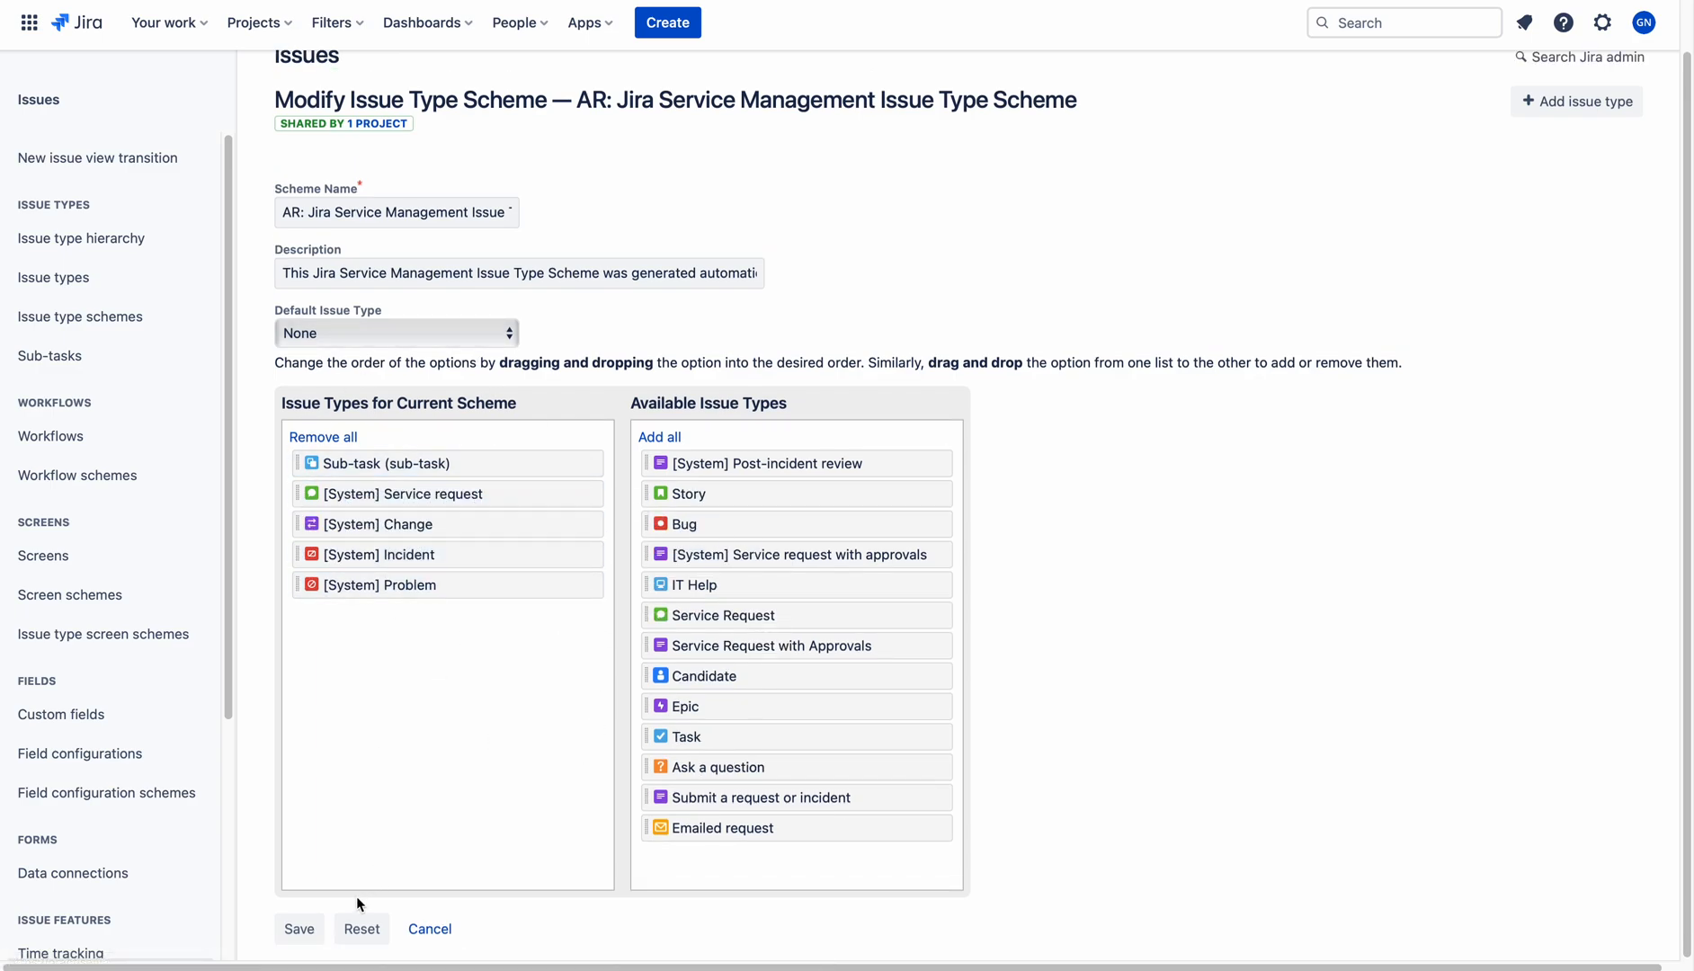
pyautogui.click(310, 931)
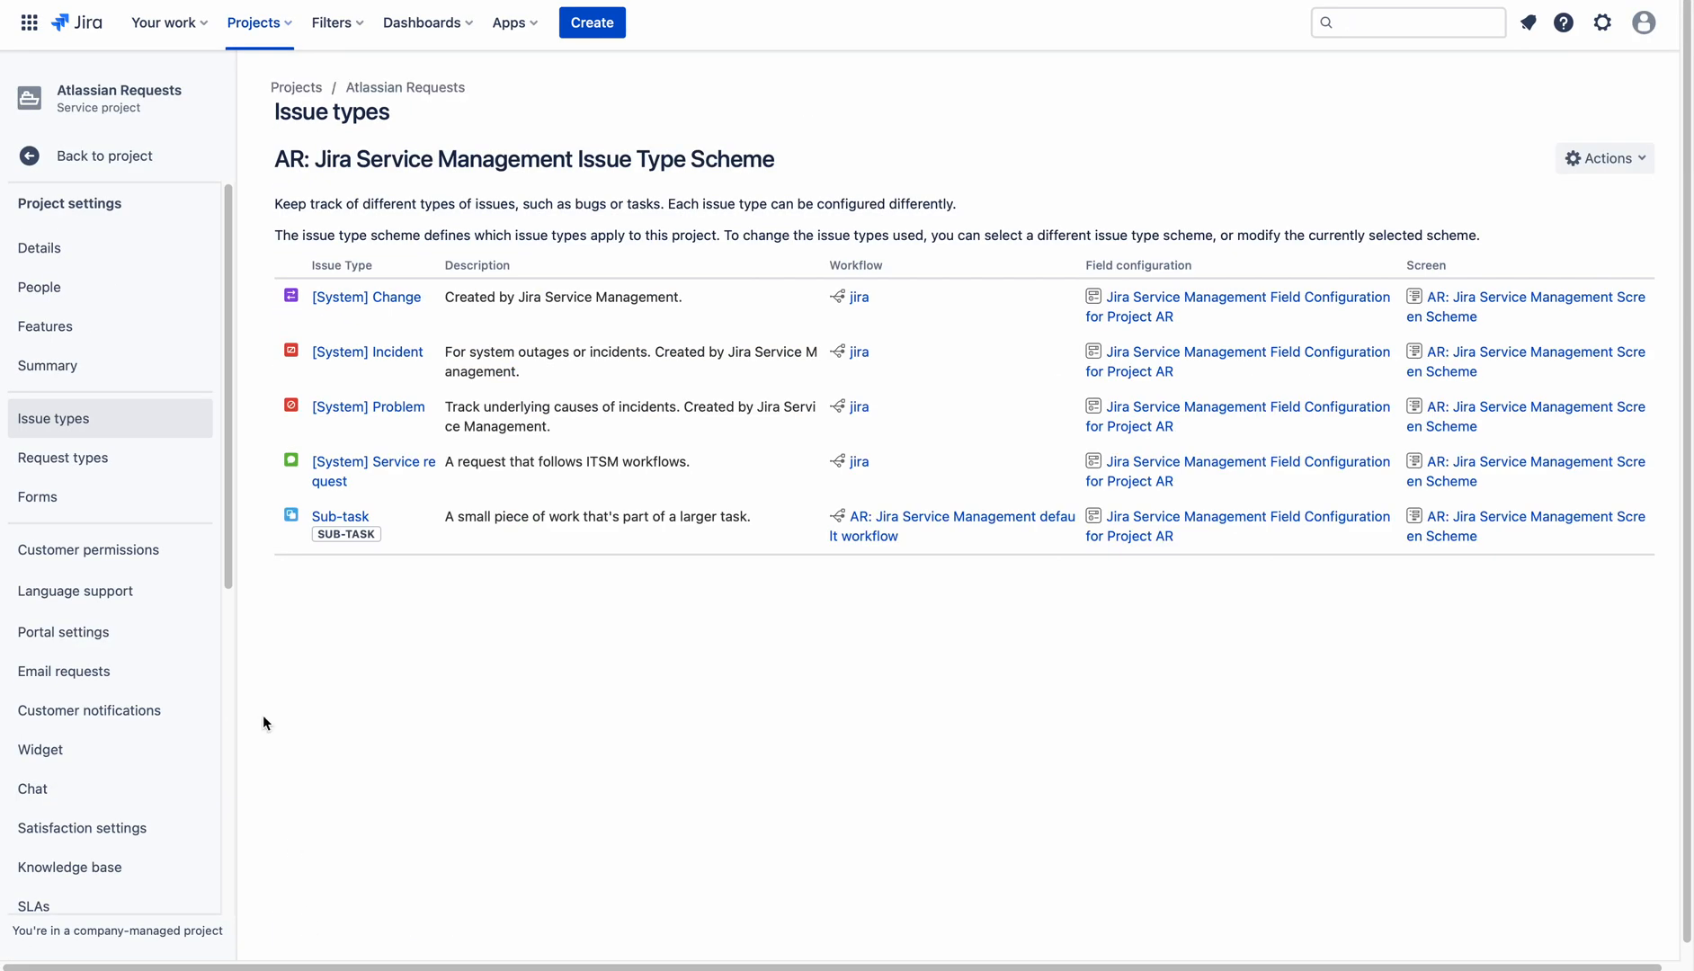
# Start a new request type named "New Jira Project" with the description "Request for creating a new jira project for software team"
pyautogui.click(64, 367)
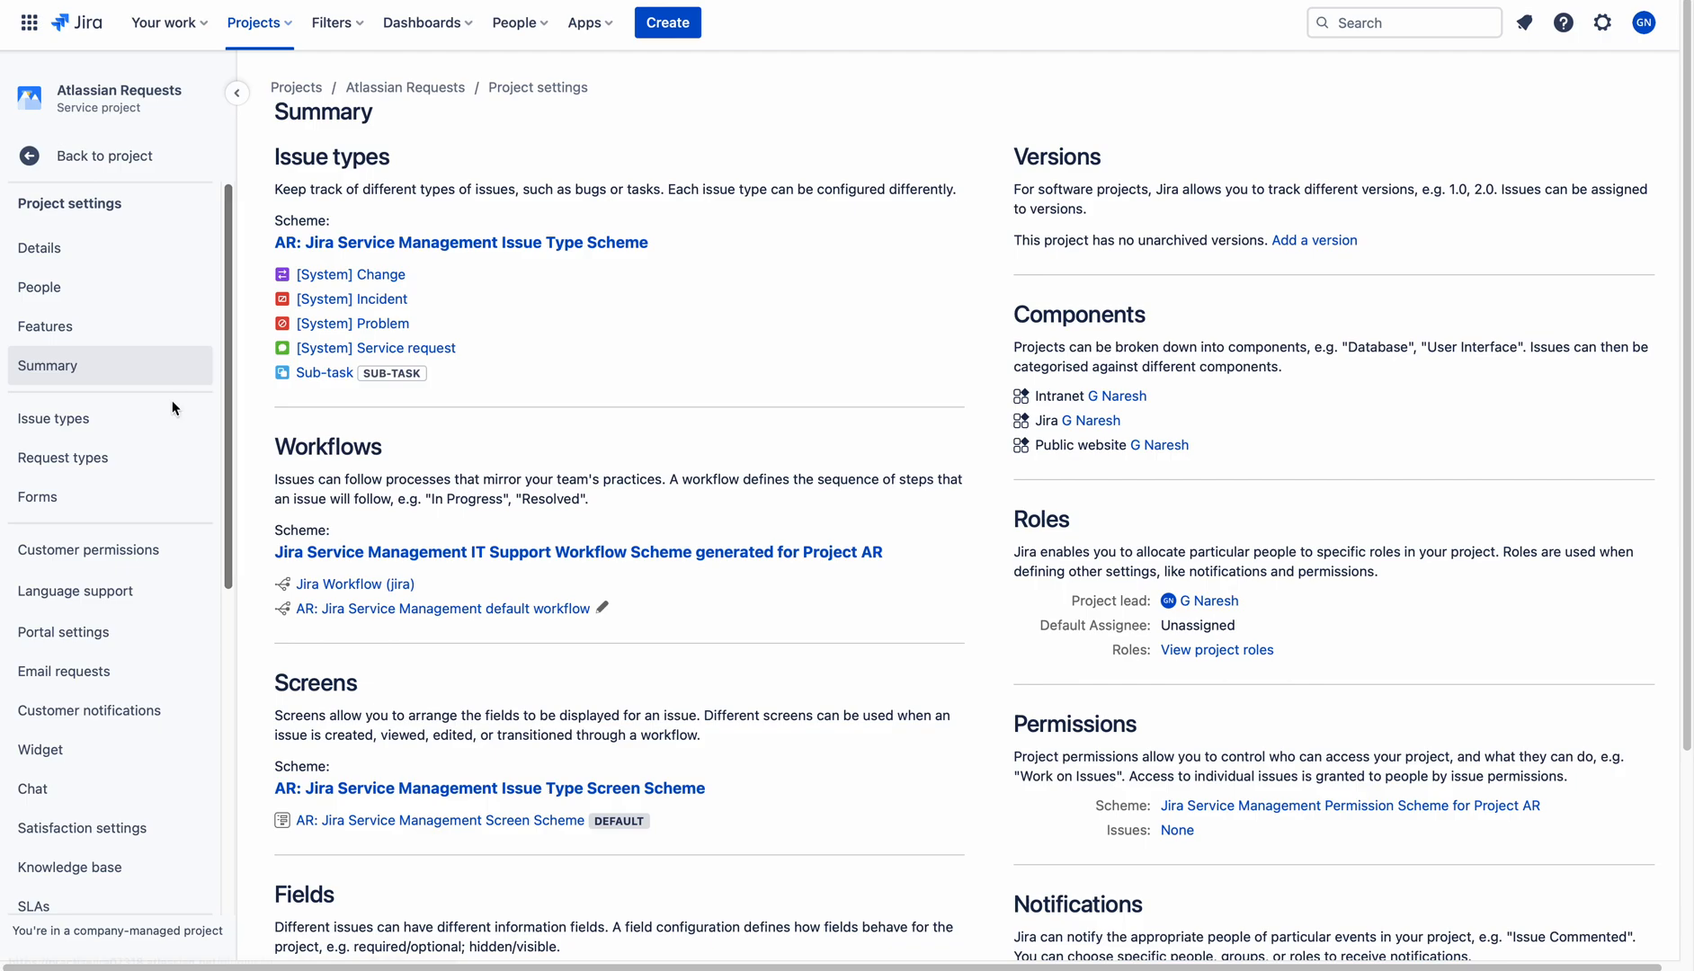
pyautogui.click(80, 461)
pyautogui.click(1454, 119)
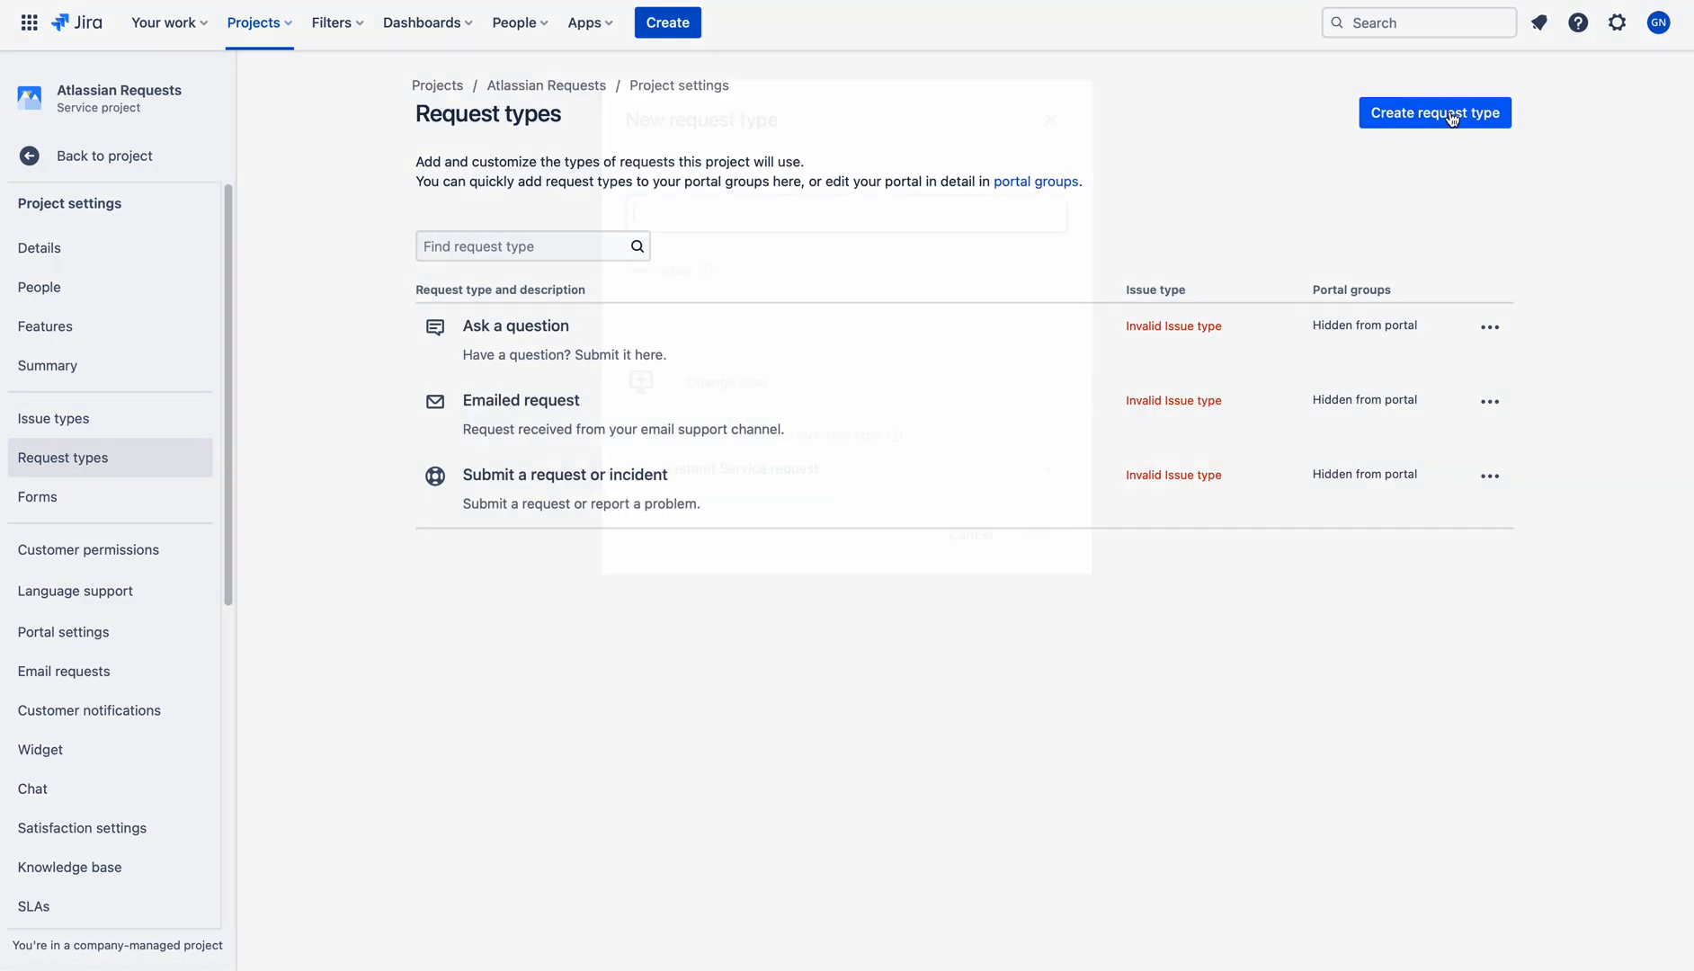
pyautogui.write('N')
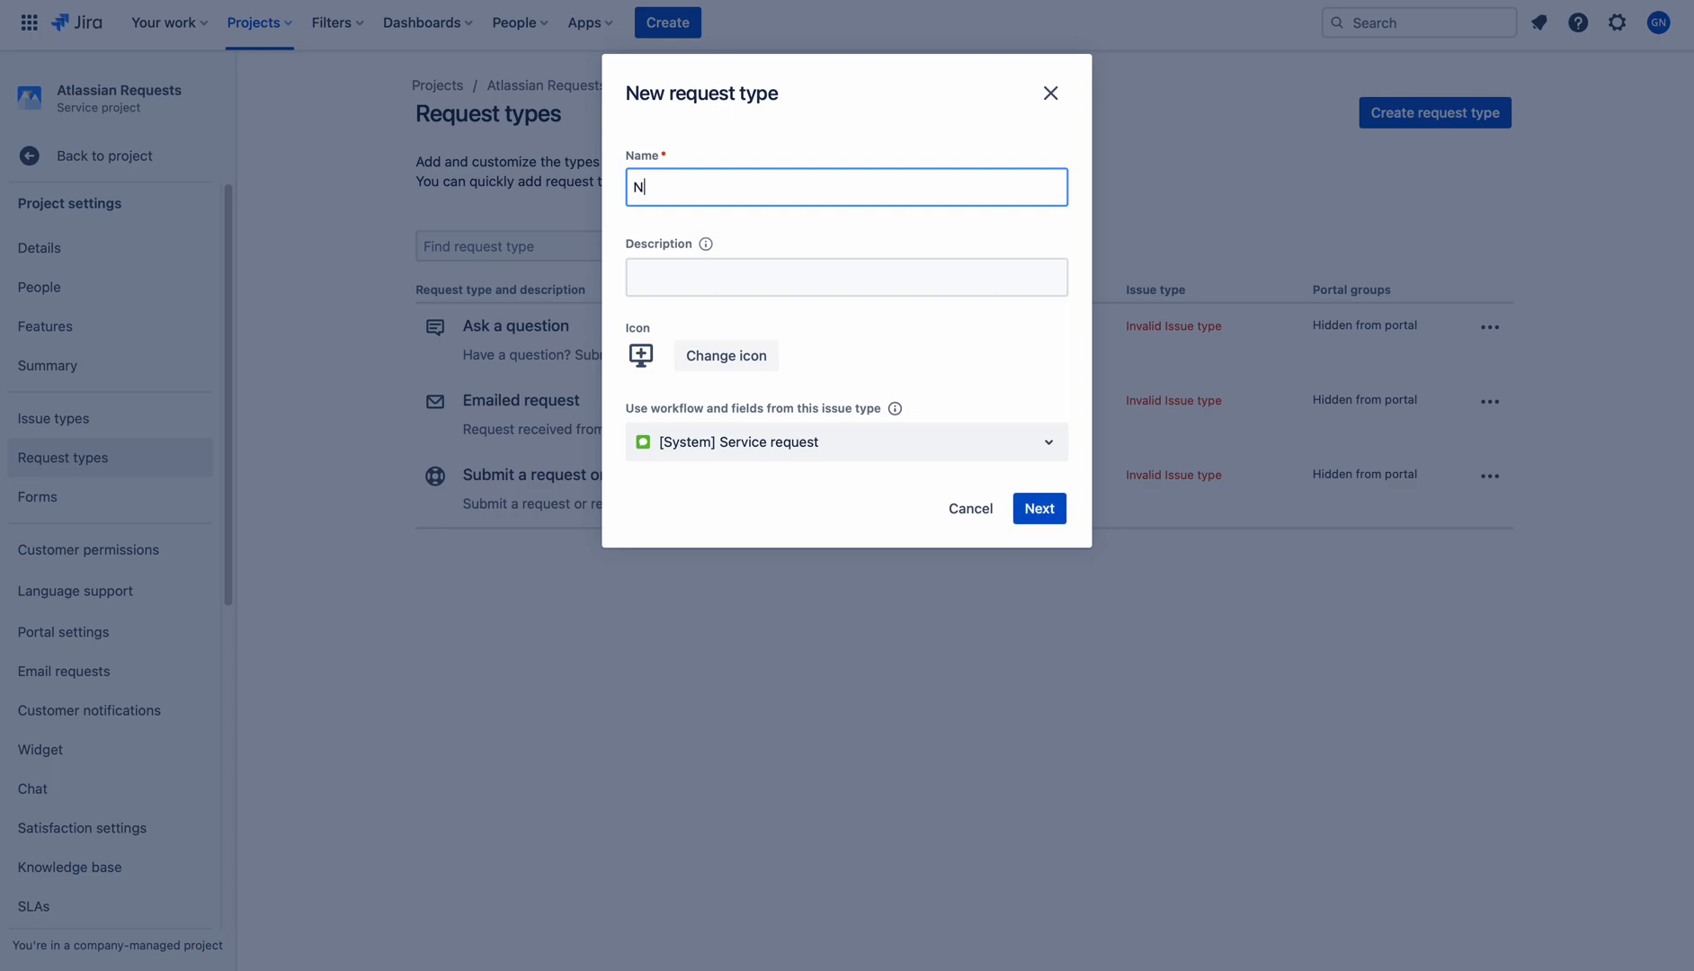
pyautogui.write('ew Jira Project')
pyautogui.click(690, 276)
pyautogui.write('Request')
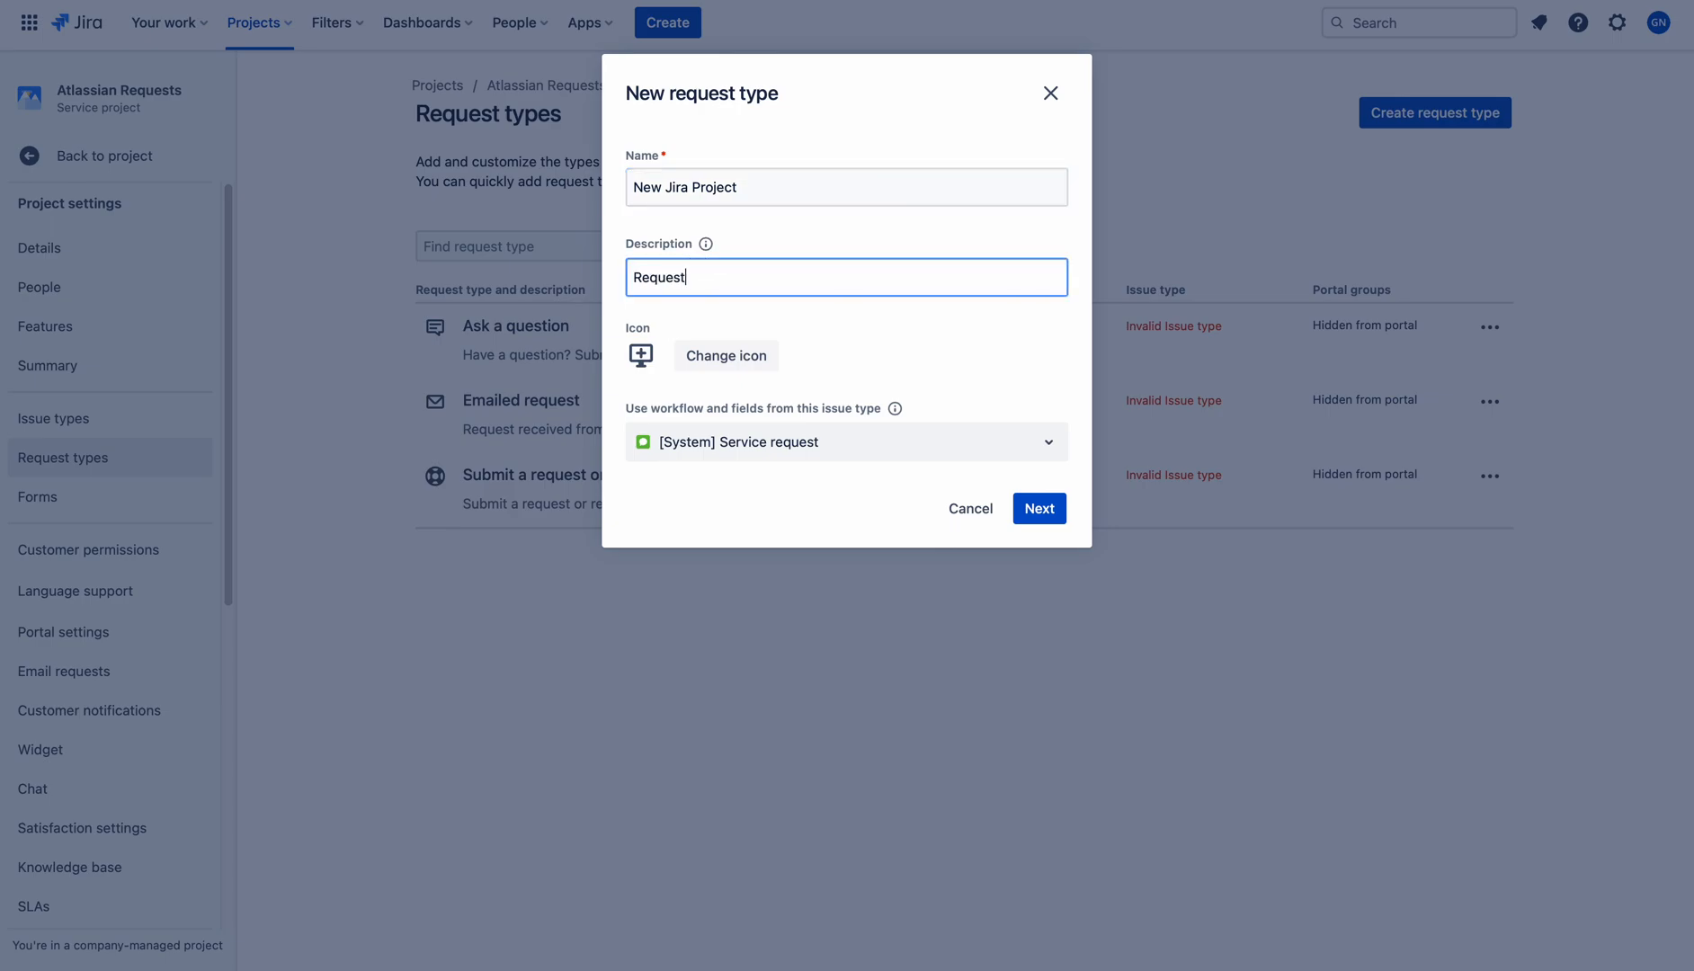
pyautogui.write(' for creating a new jira op')
pyautogui.write('oject for software team')
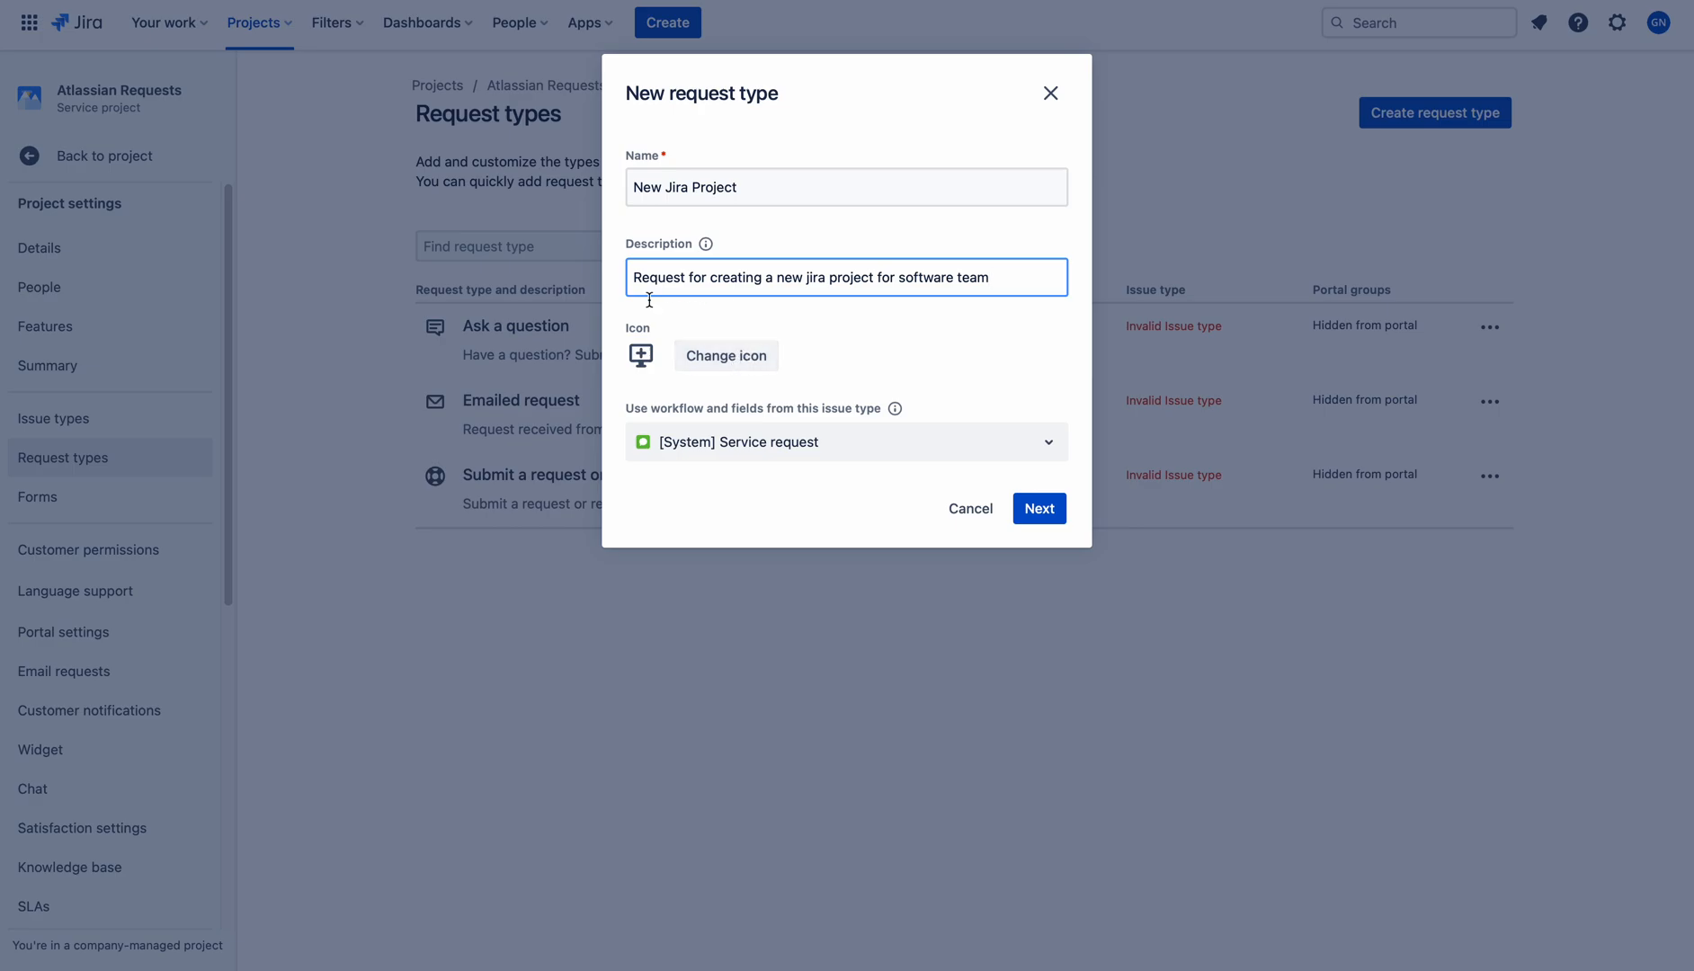
# Set the request type's icon to the plain grey monitor, use the [System] Service request issue type, and continue to portal group selection
pyautogui.click(739, 361)
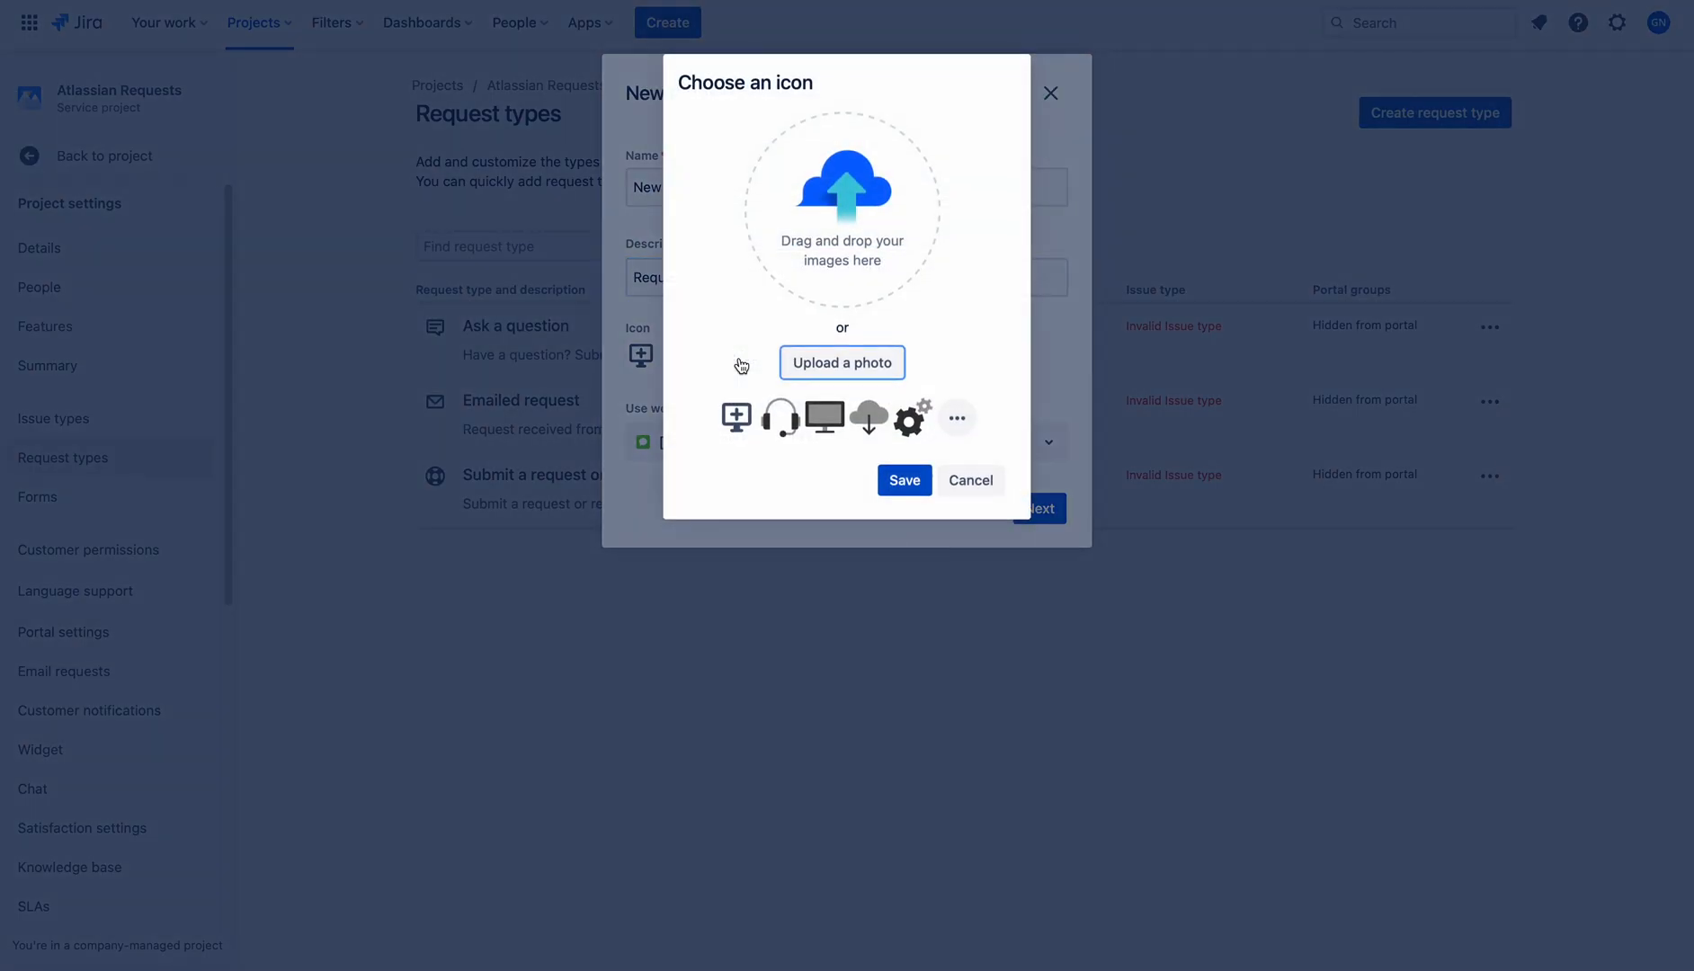
pyautogui.click(836, 419)
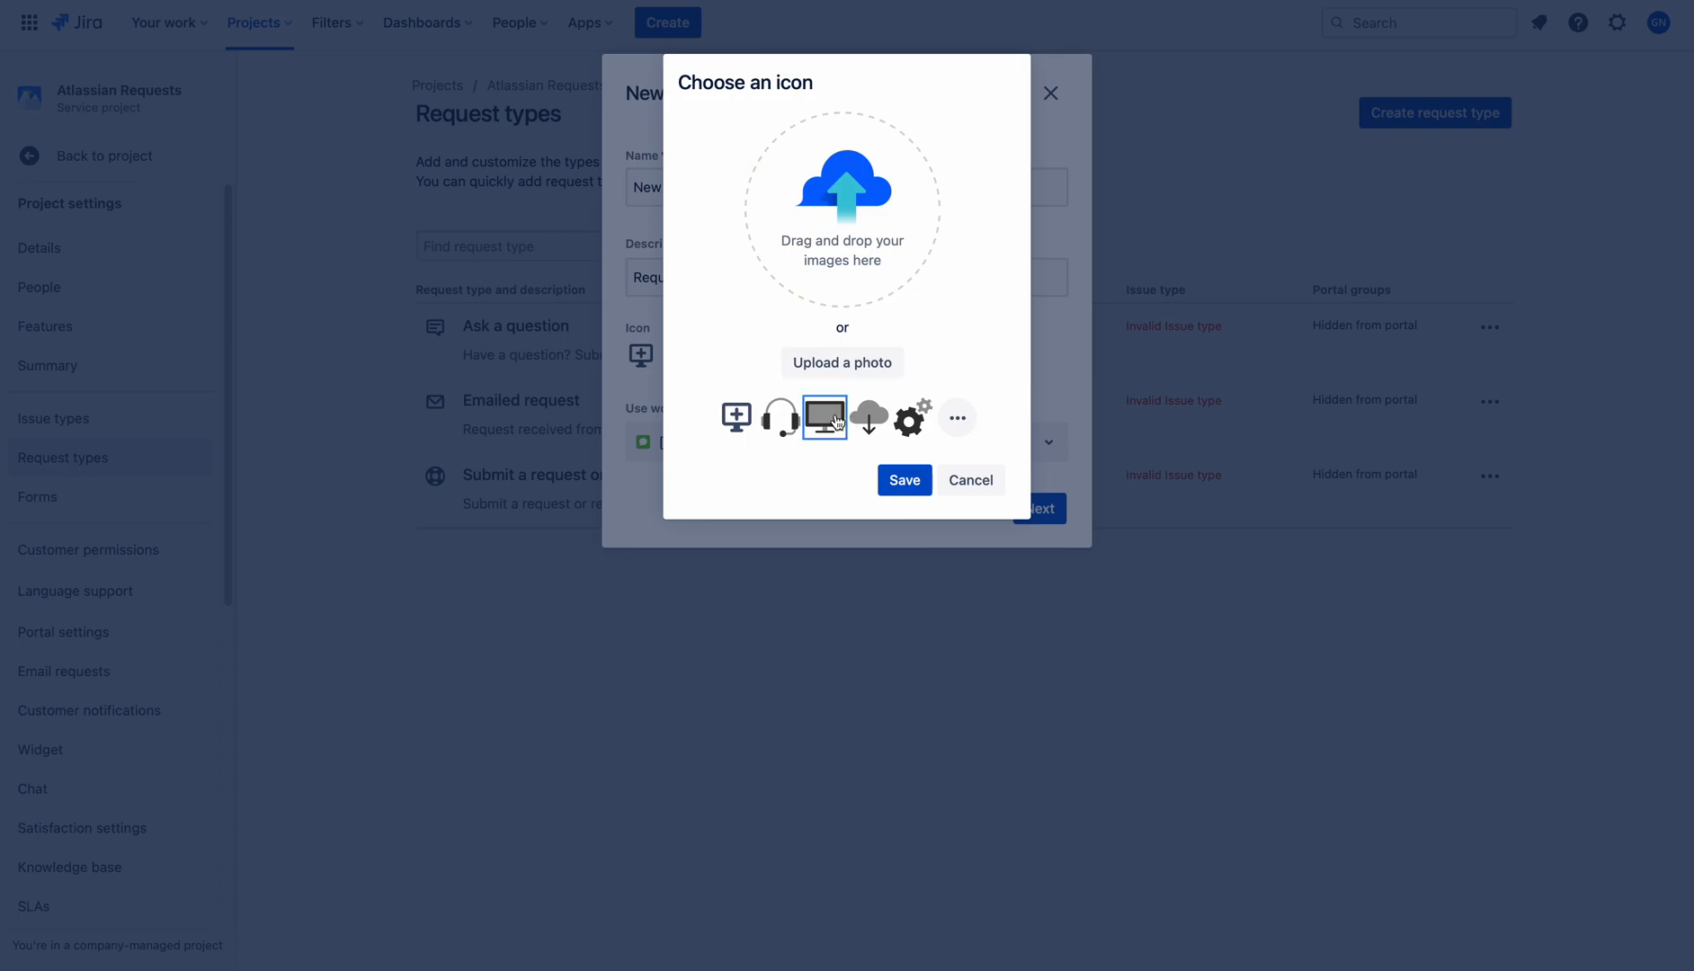
pyautogui.click(904, 479)
pyautogui.click(838, 452)
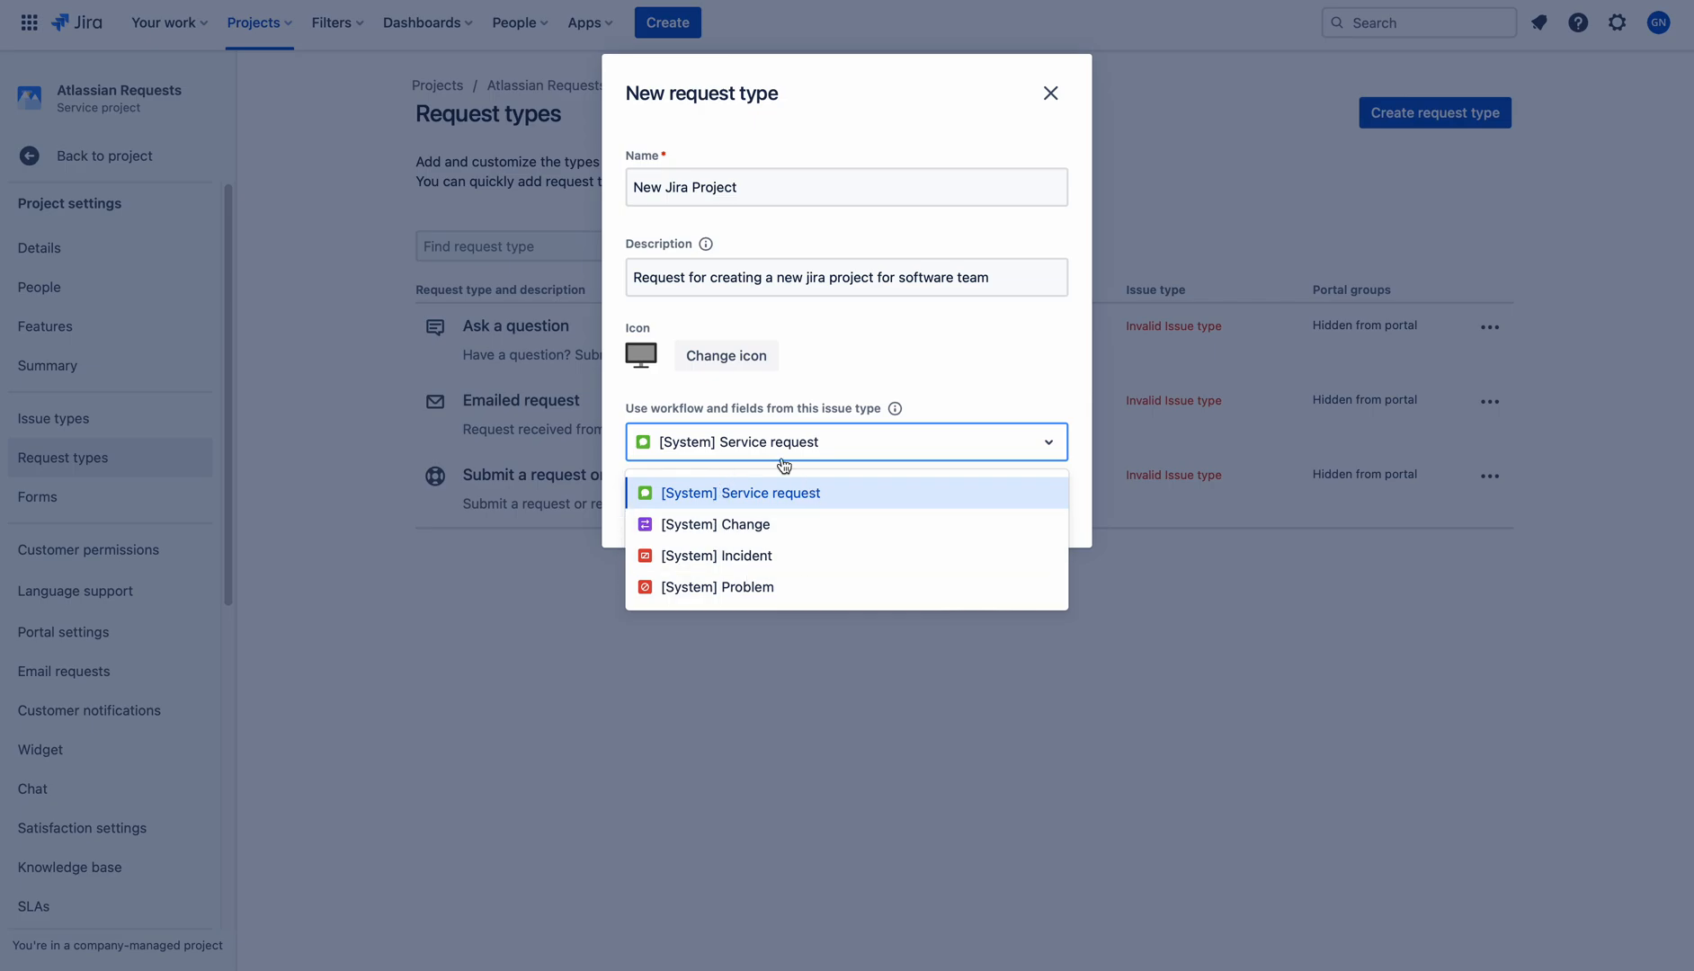
pyautogui.click(763, 492)
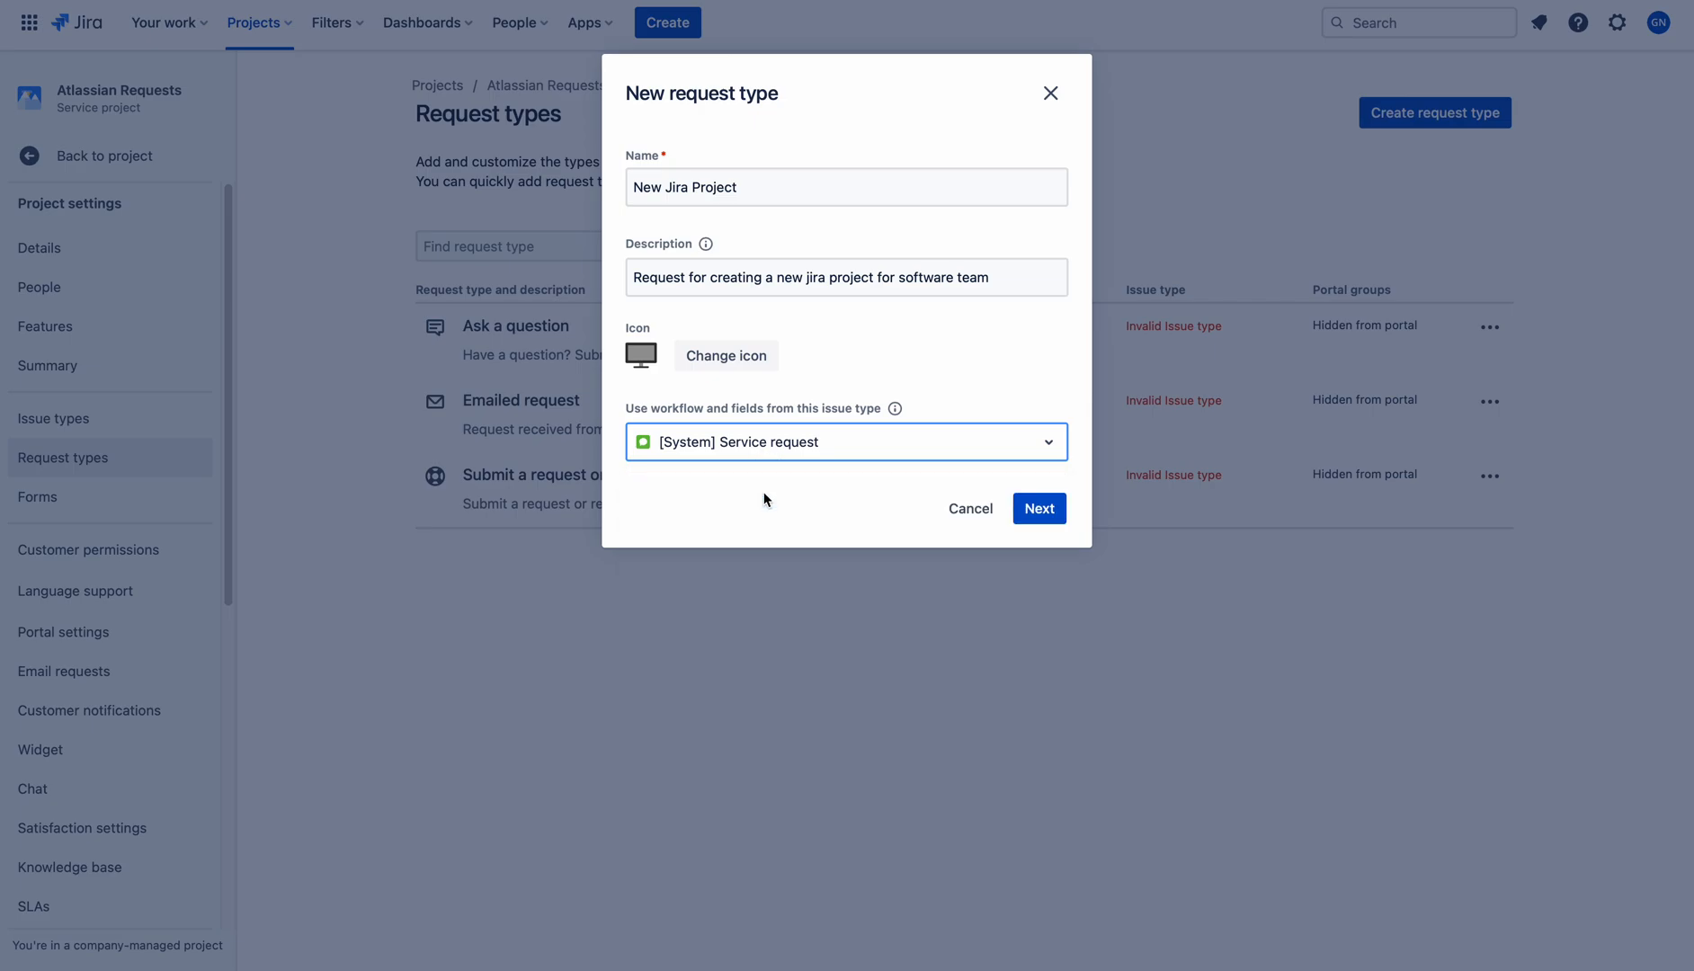
pyautogui.click(848, 352)
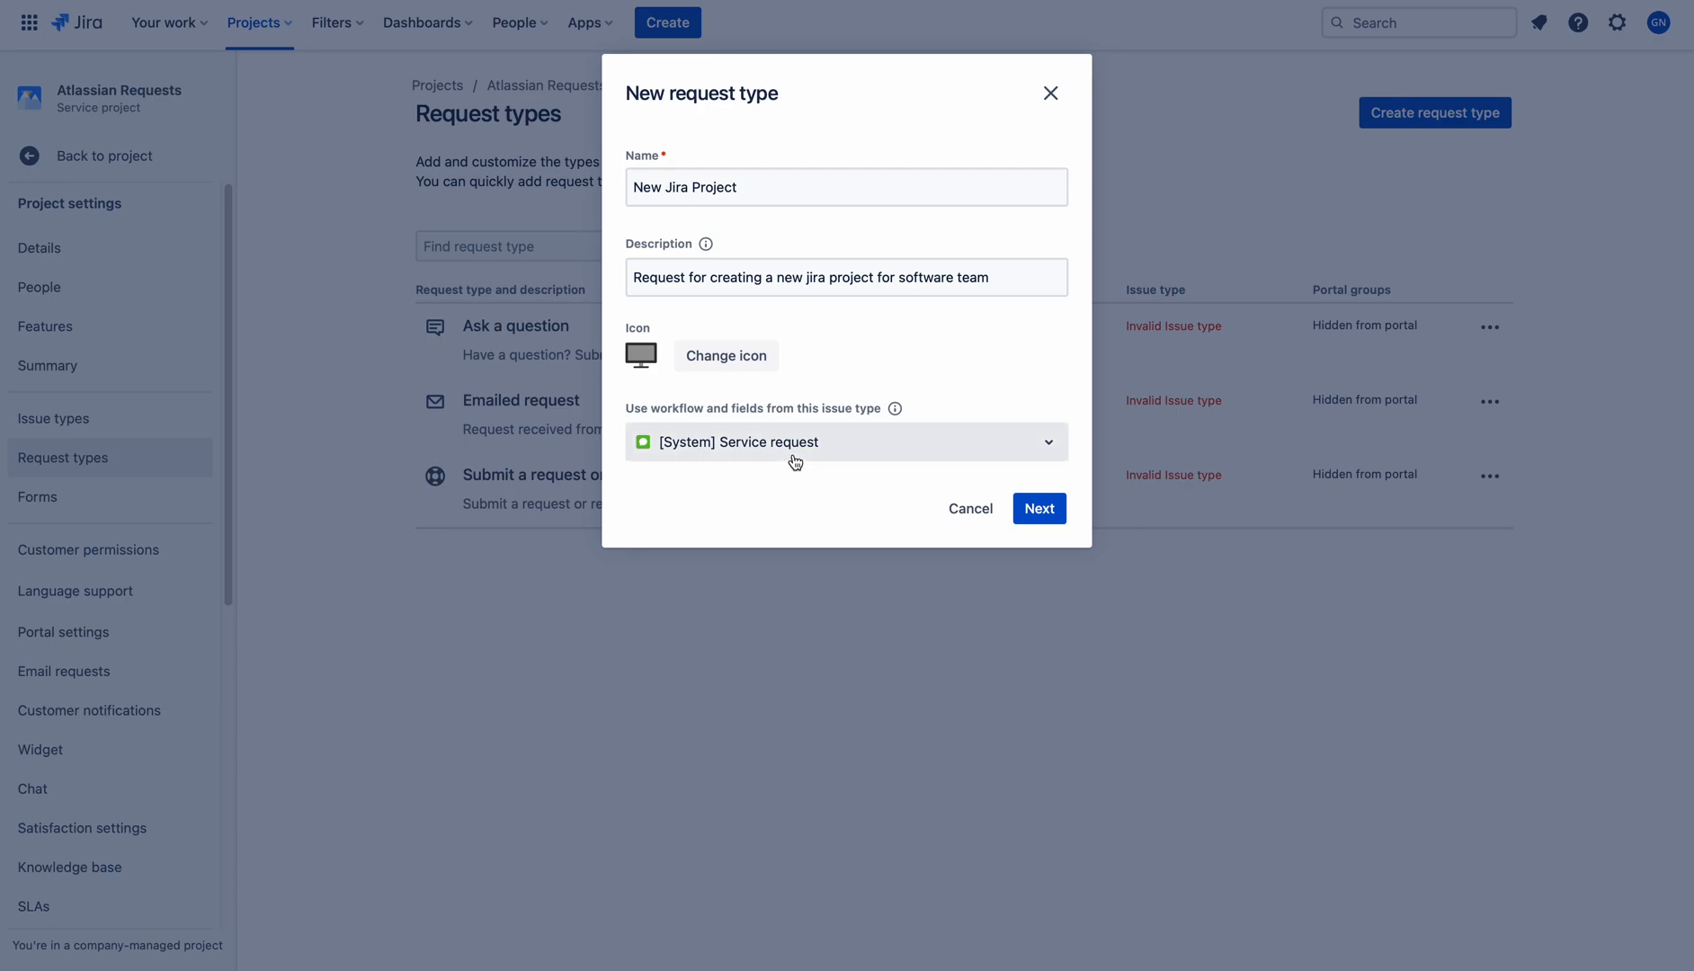
pyautogui.moveTo(626, 412); pyautogui.dragTo(942, 409)
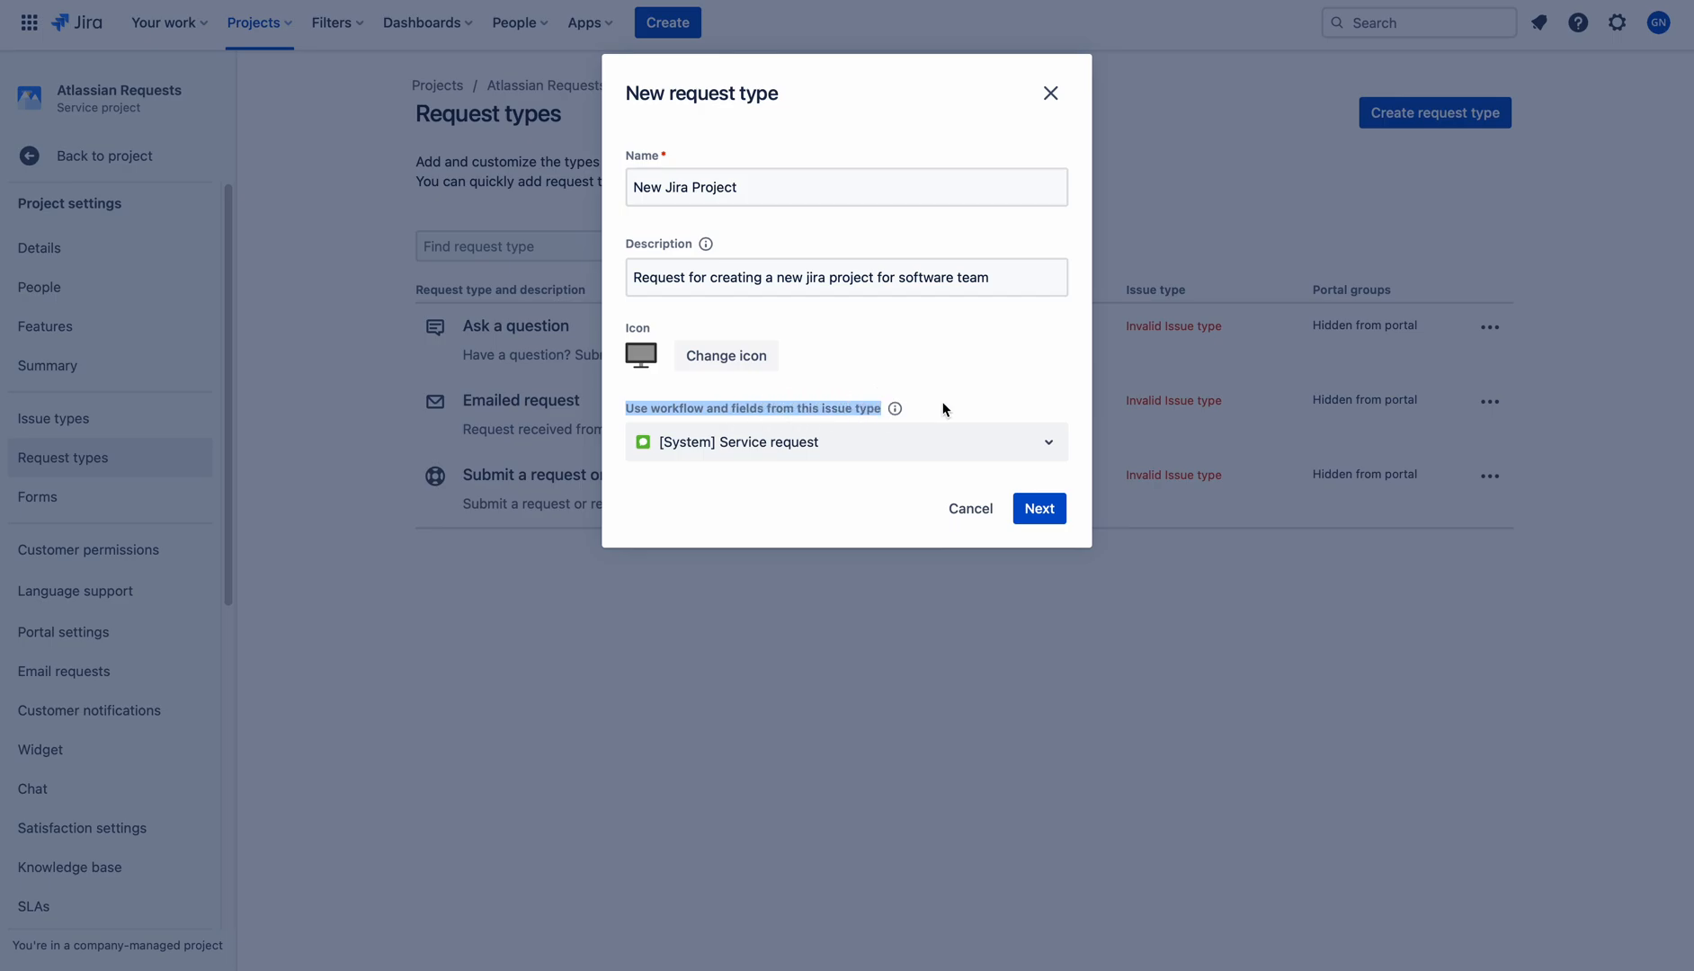
pyautogui.click(943, 409)
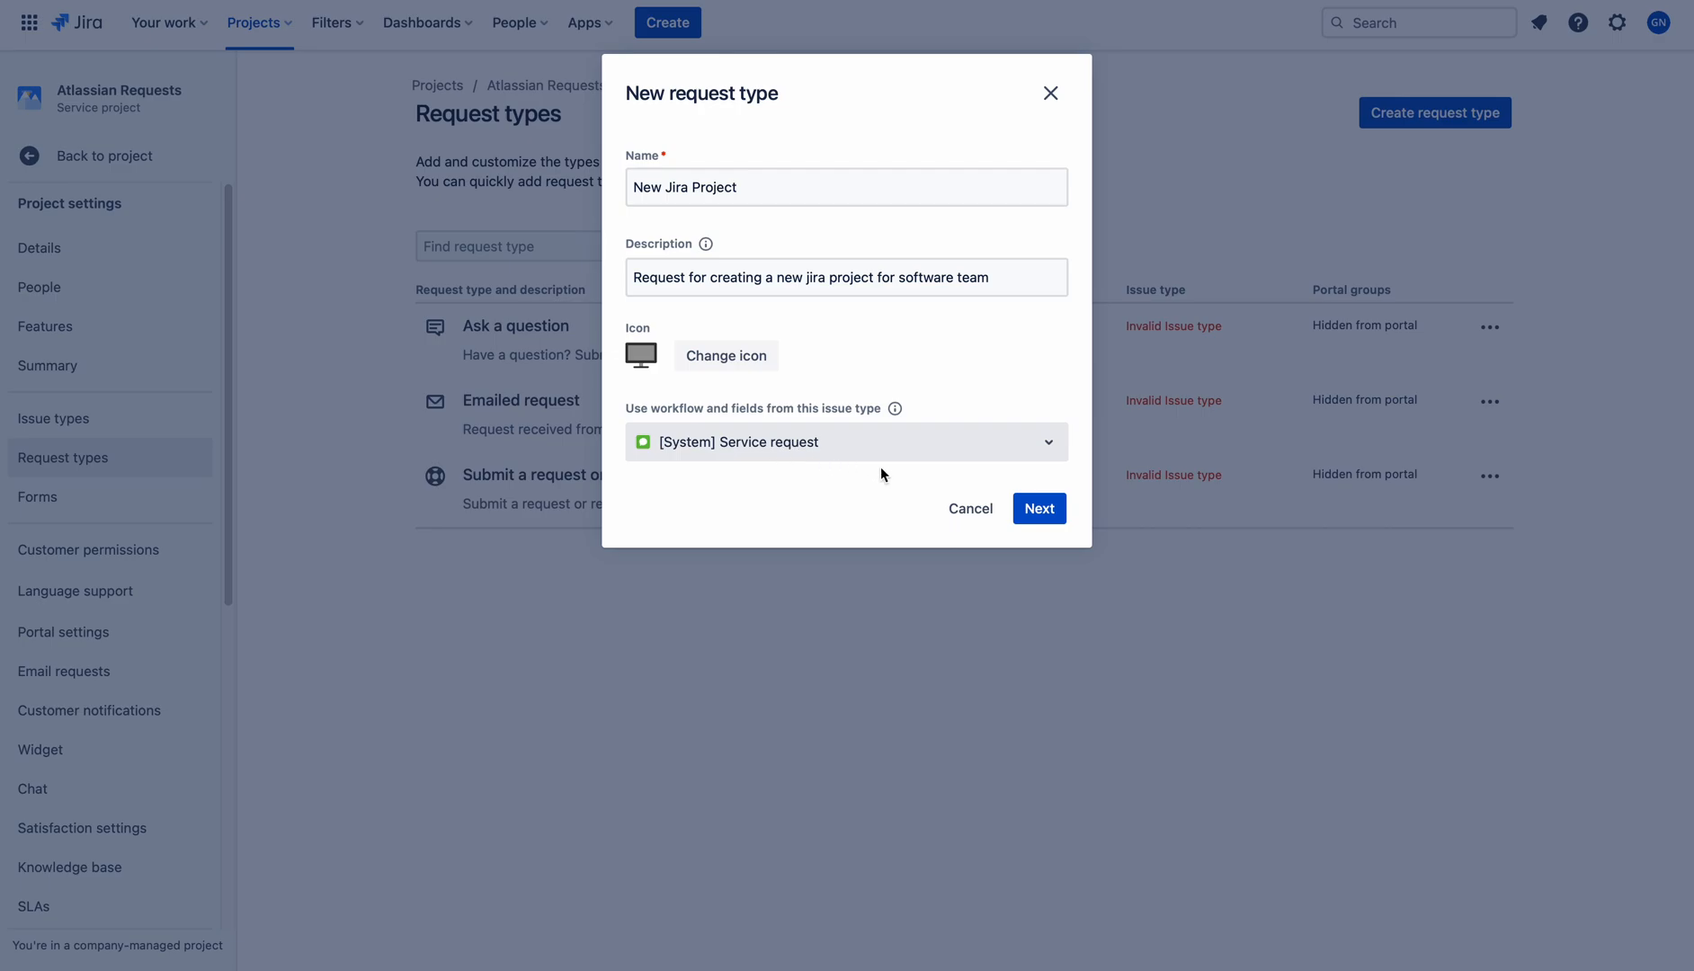
pyautogui.click(1053, 513)
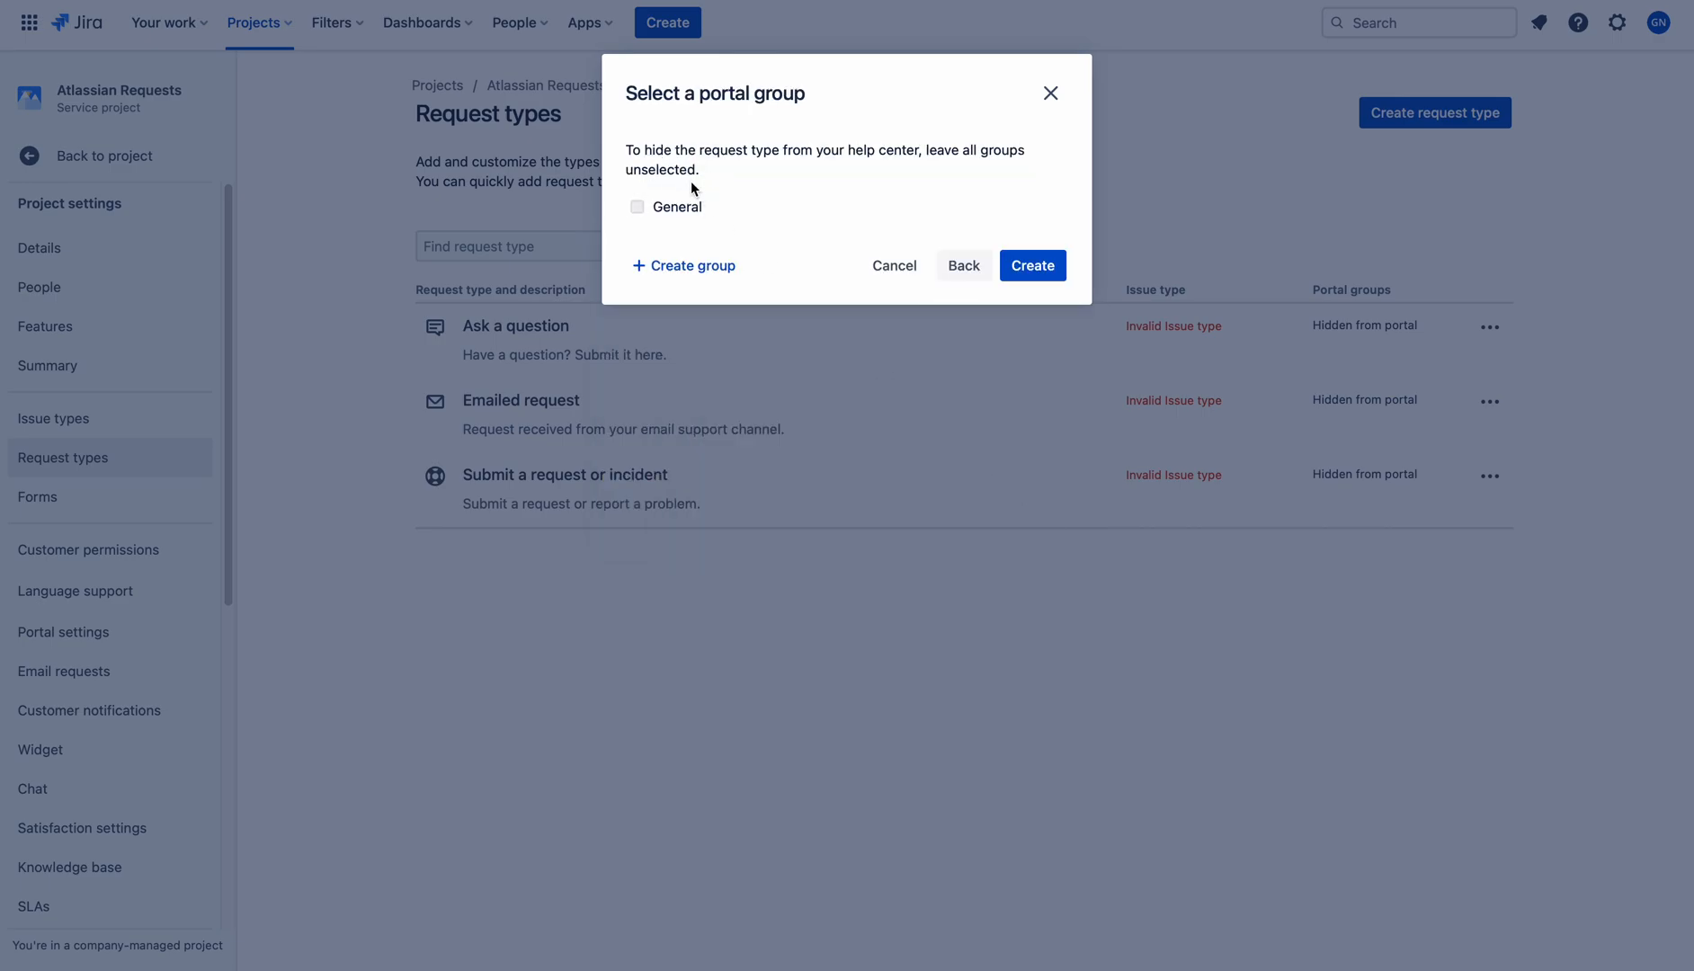
# Add a portal group named "Jira Software" for the request type and create the request type in it
pyautogui.click(681, 266)
pyautogui.write('Jira Softw')
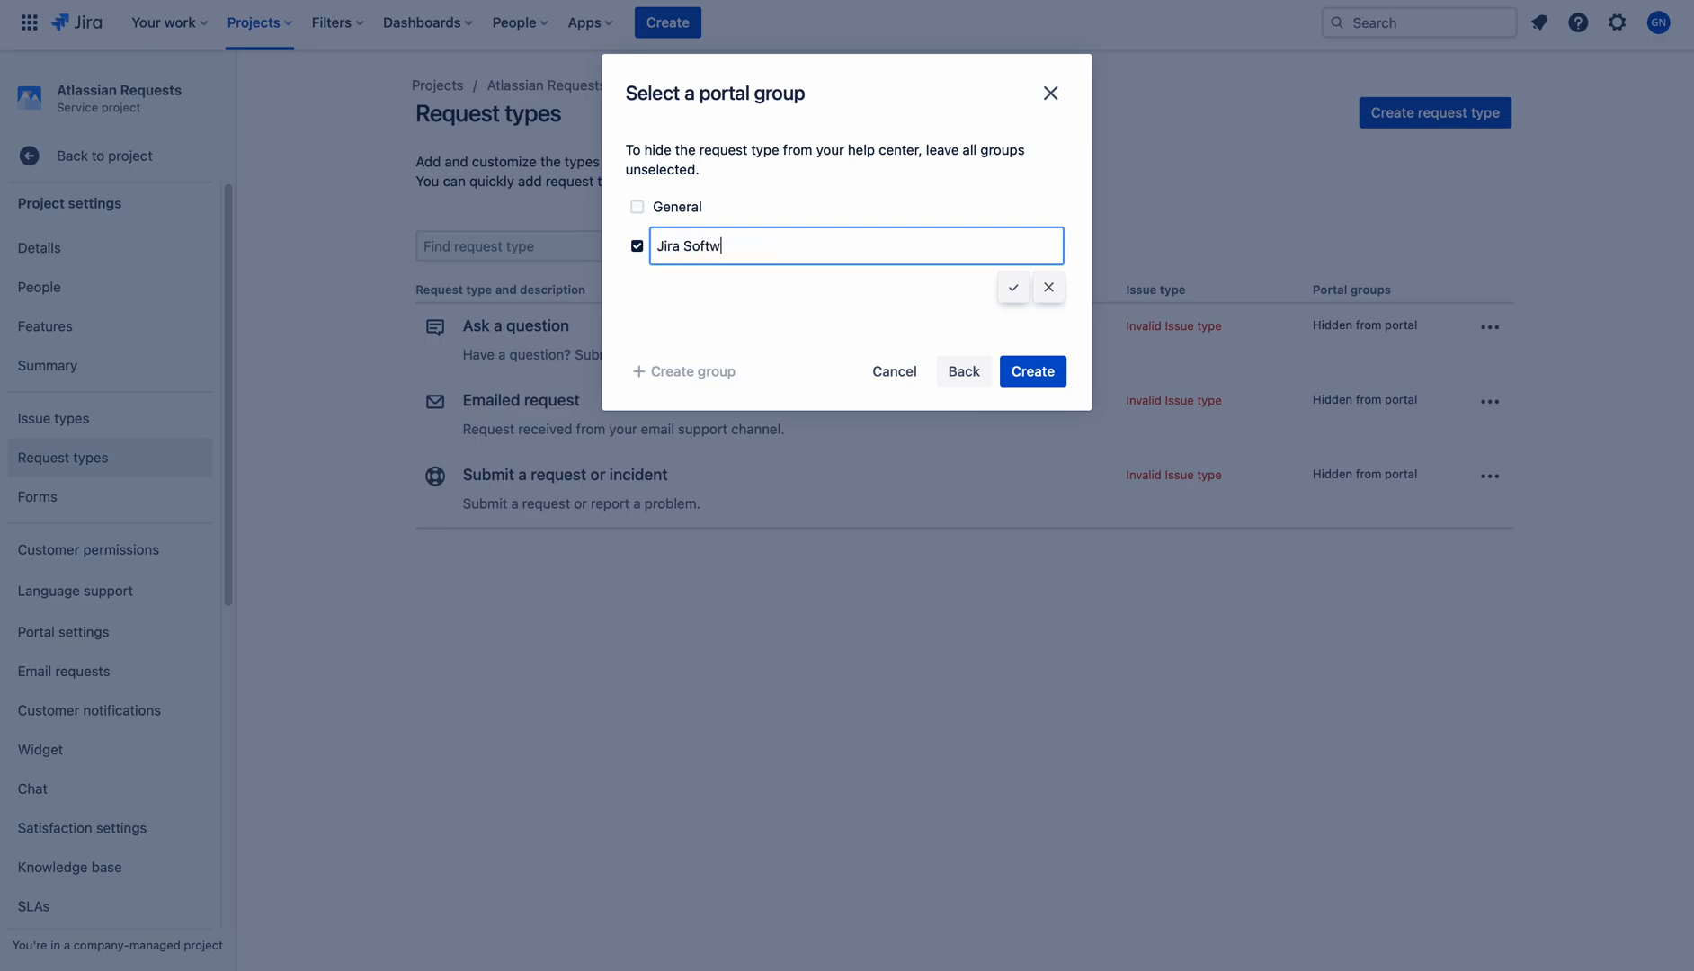
pyautogui.write('are')
pyautogui.click(1012, 291)
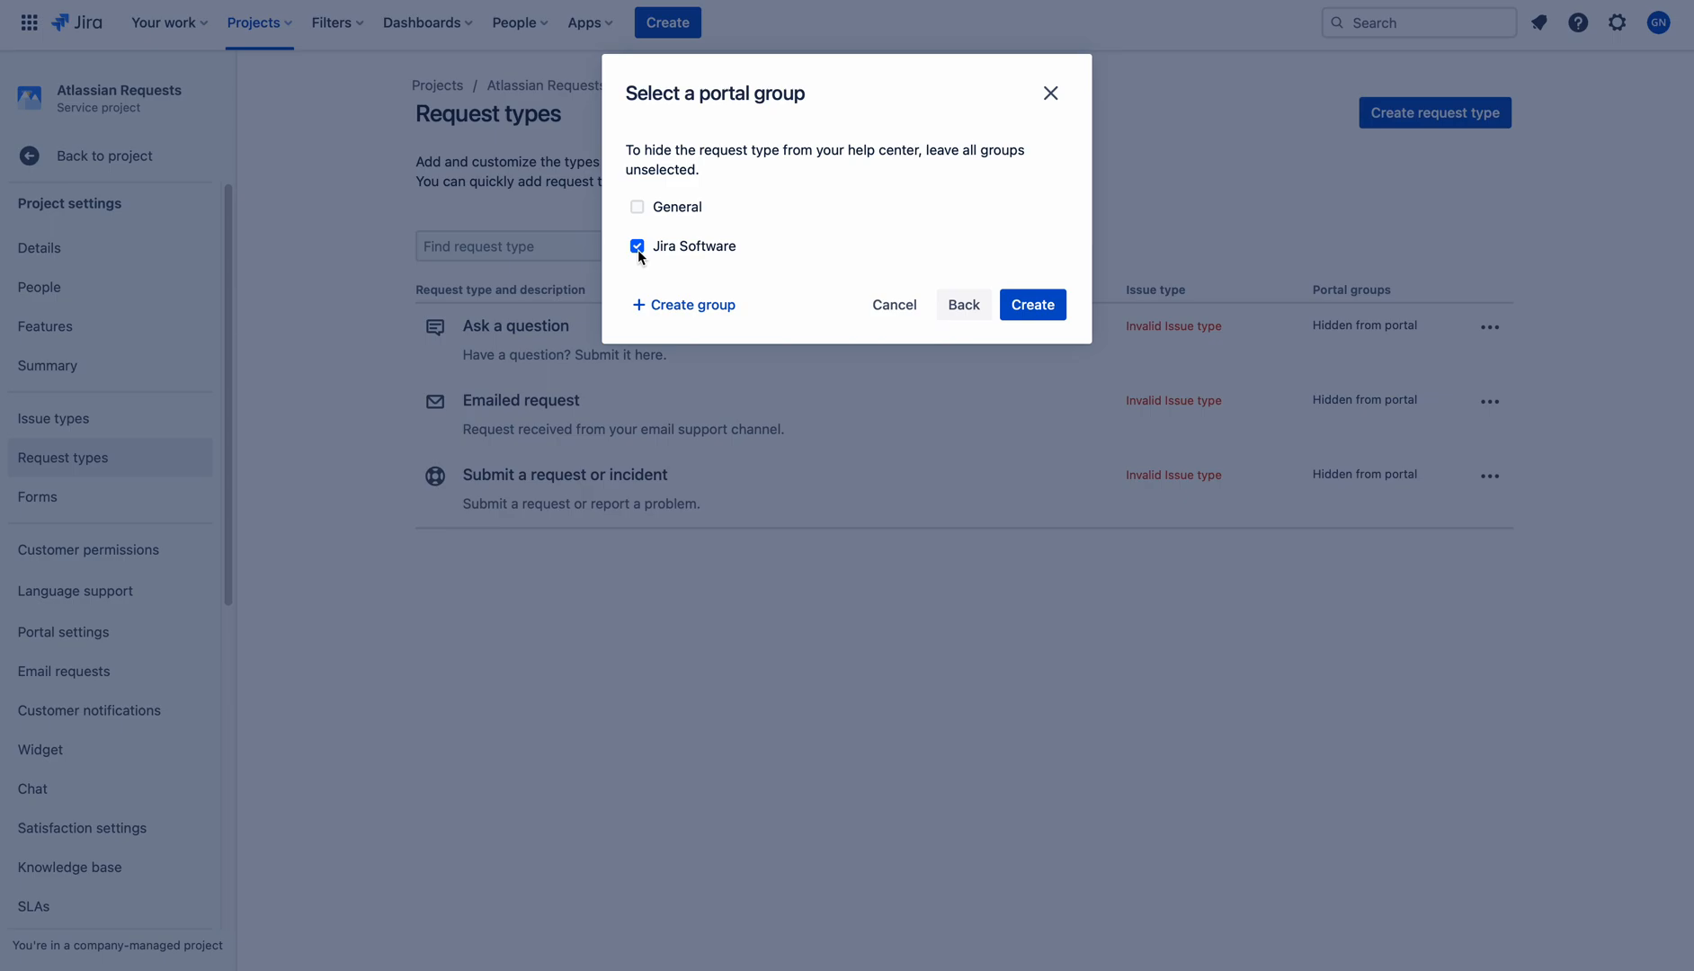
pyautogui.click(1043, 306)
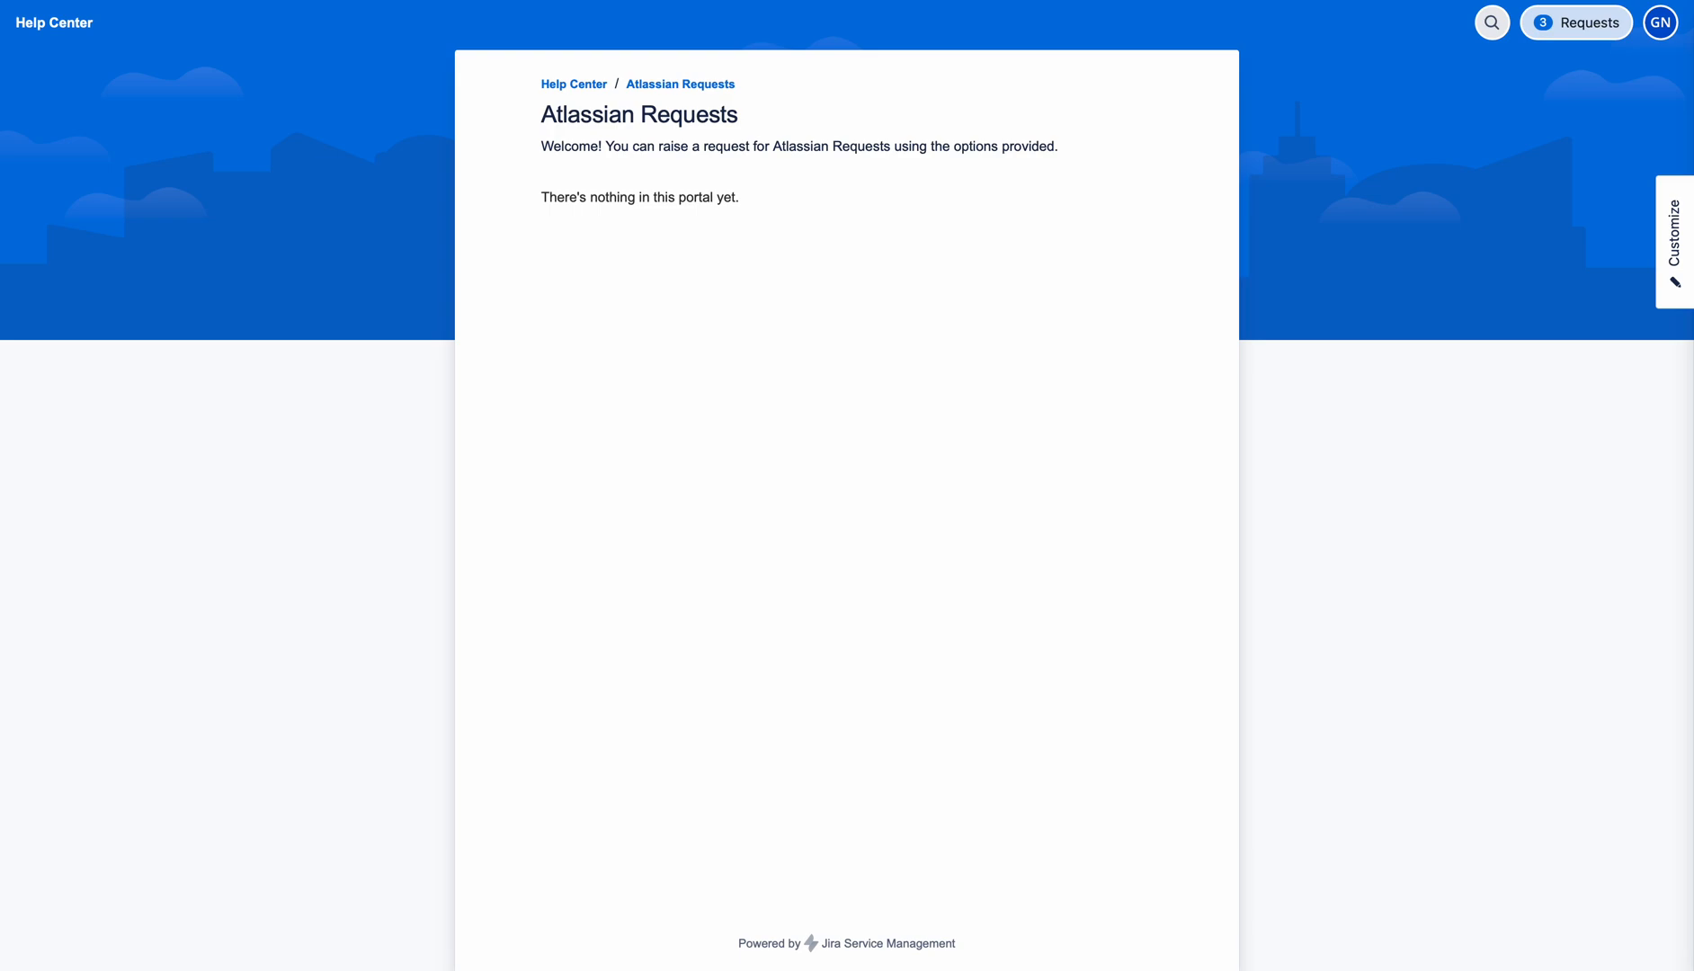
# Reload the Atlassian Requests customer portal and open the New Jira Project request form
pyautogui.press('super+r')
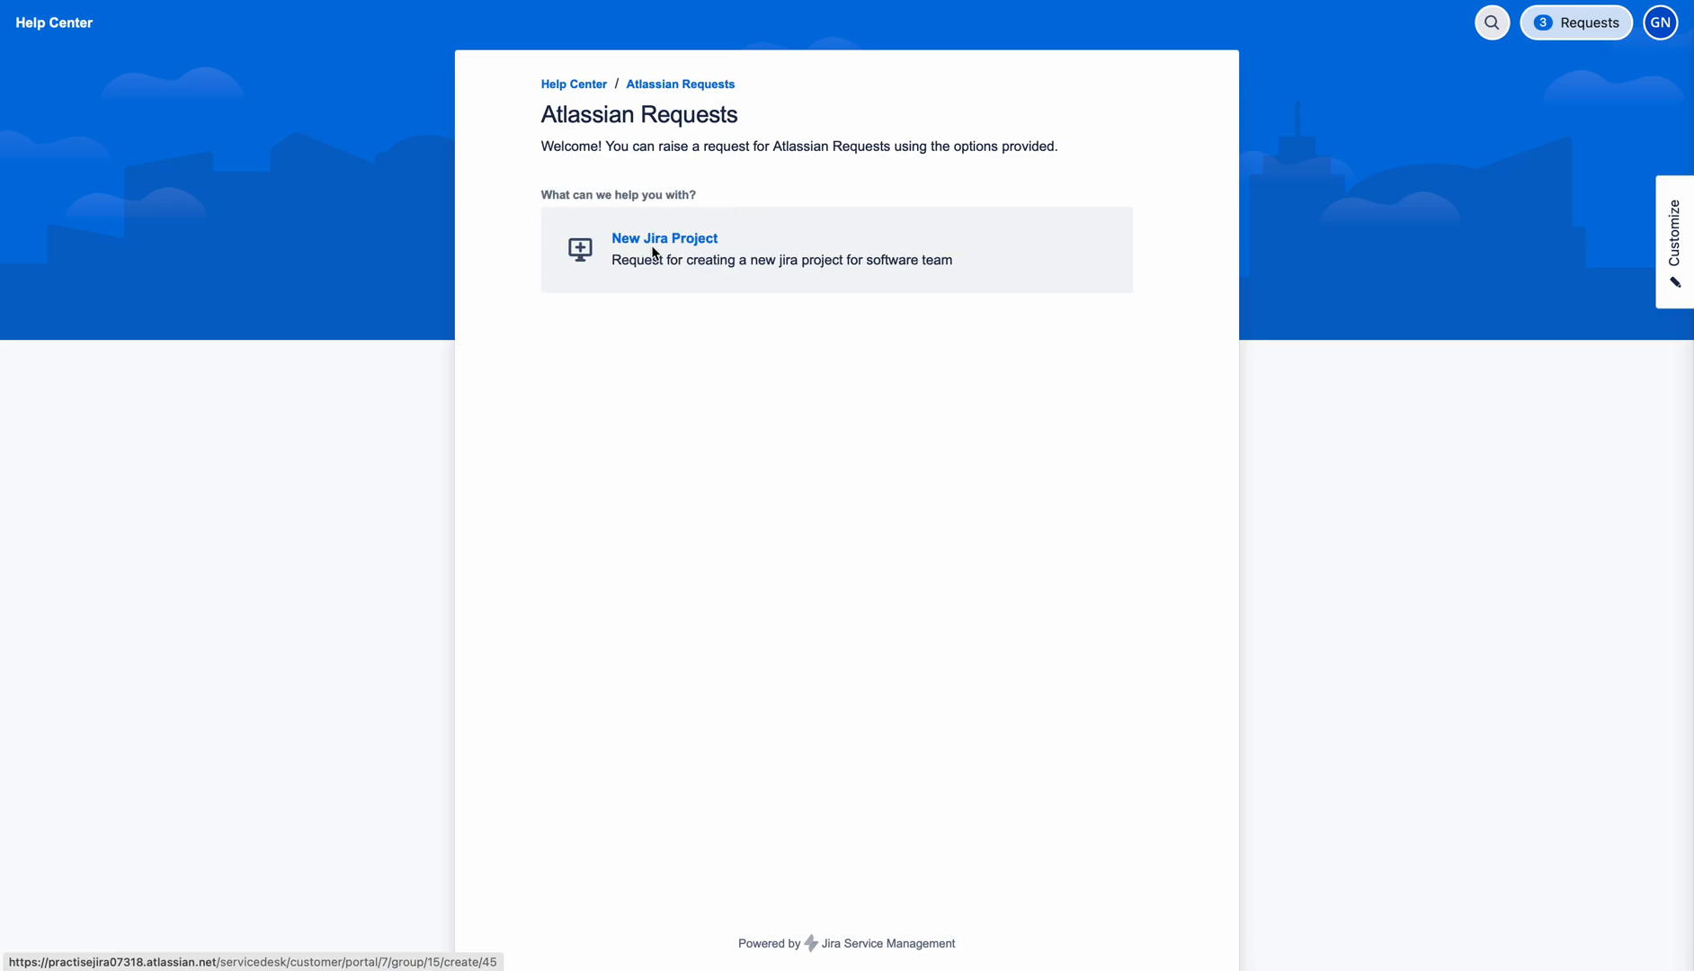
pyautogui.click(653, 252)
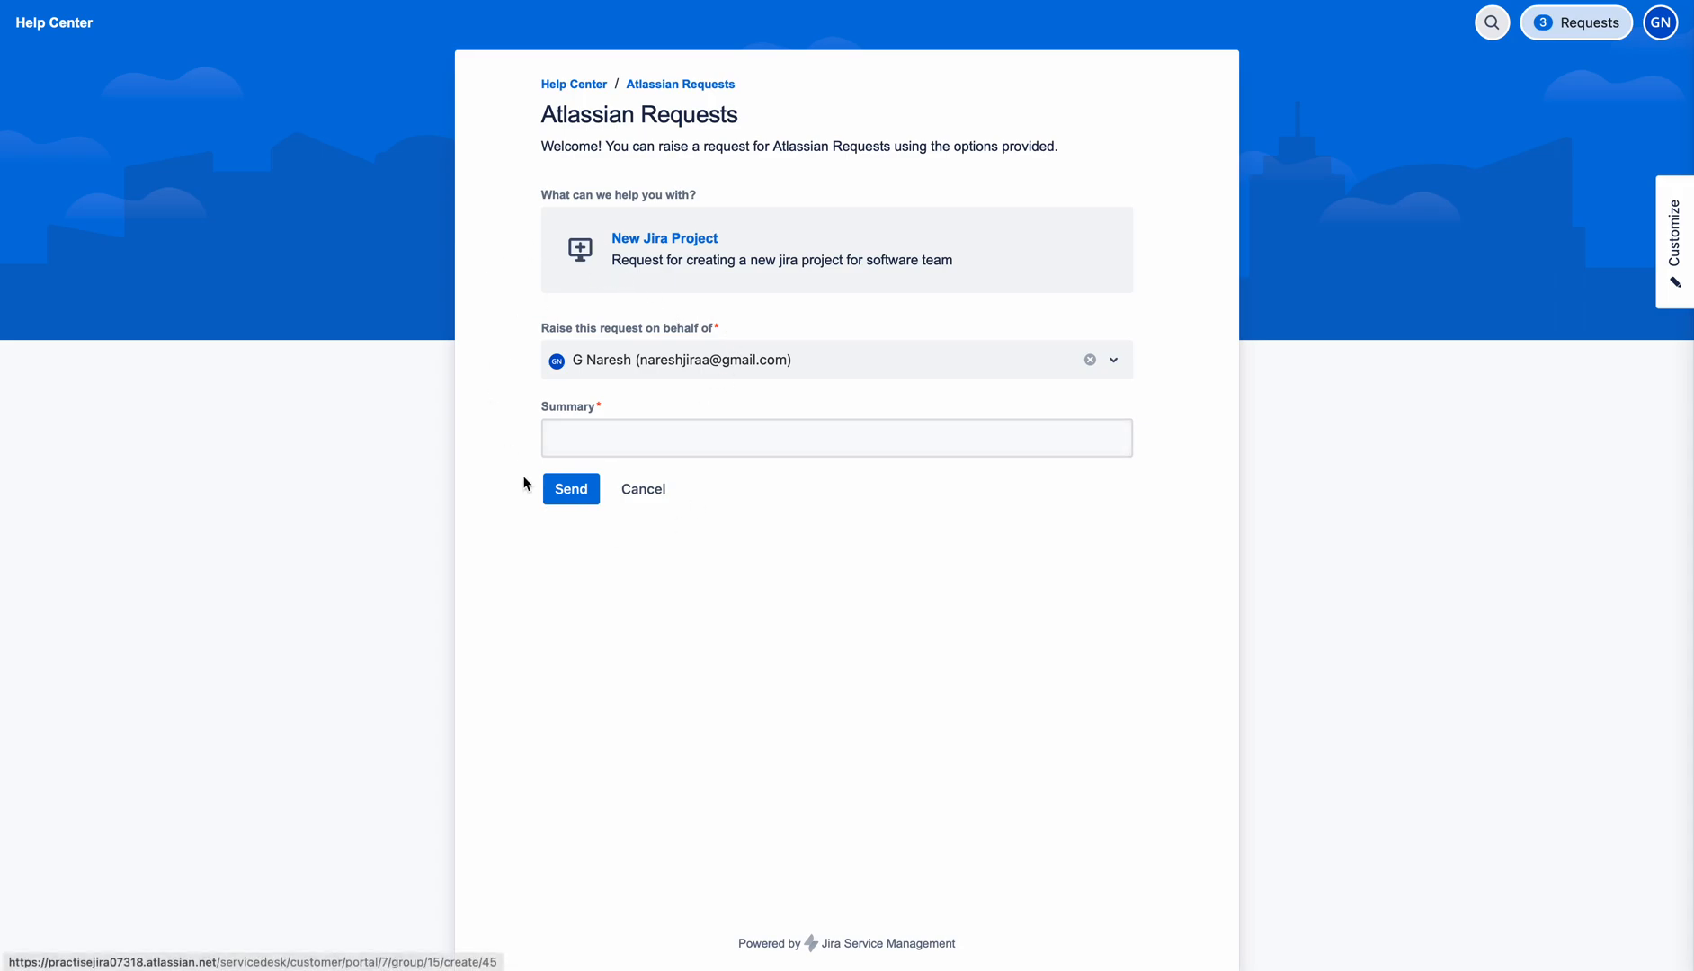
pyautogui.click(583, 442)
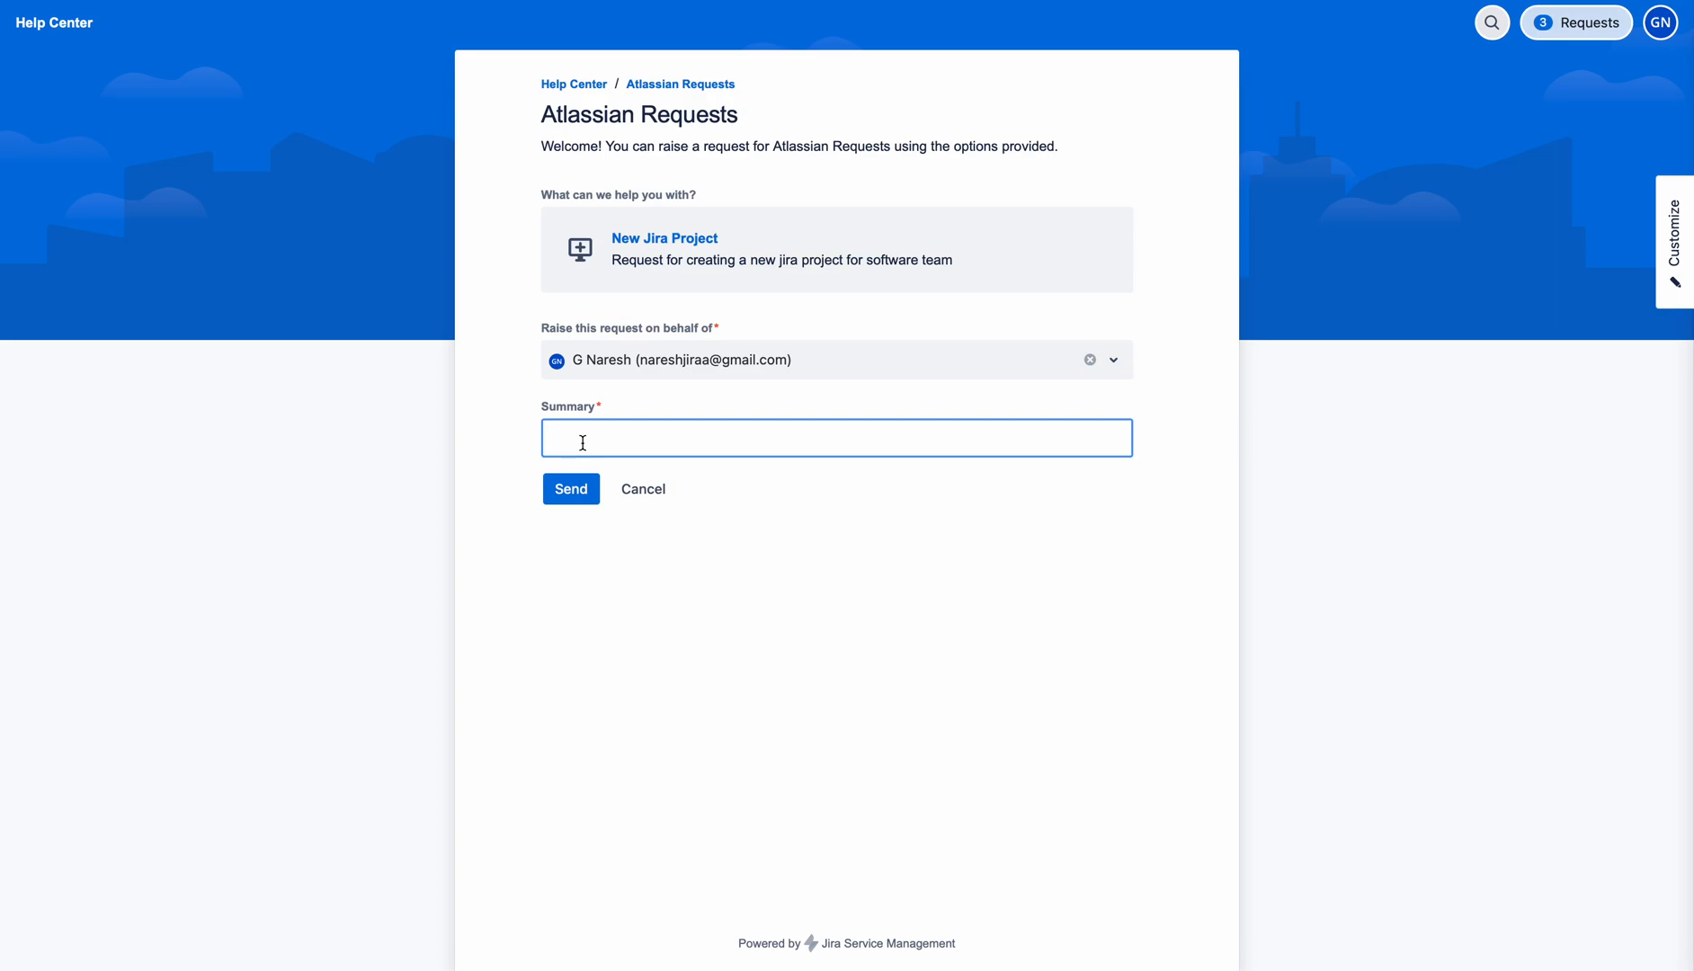
# Try raising the request on behalf of another customer and restore the original requester
pyautogui.click(680, 360)
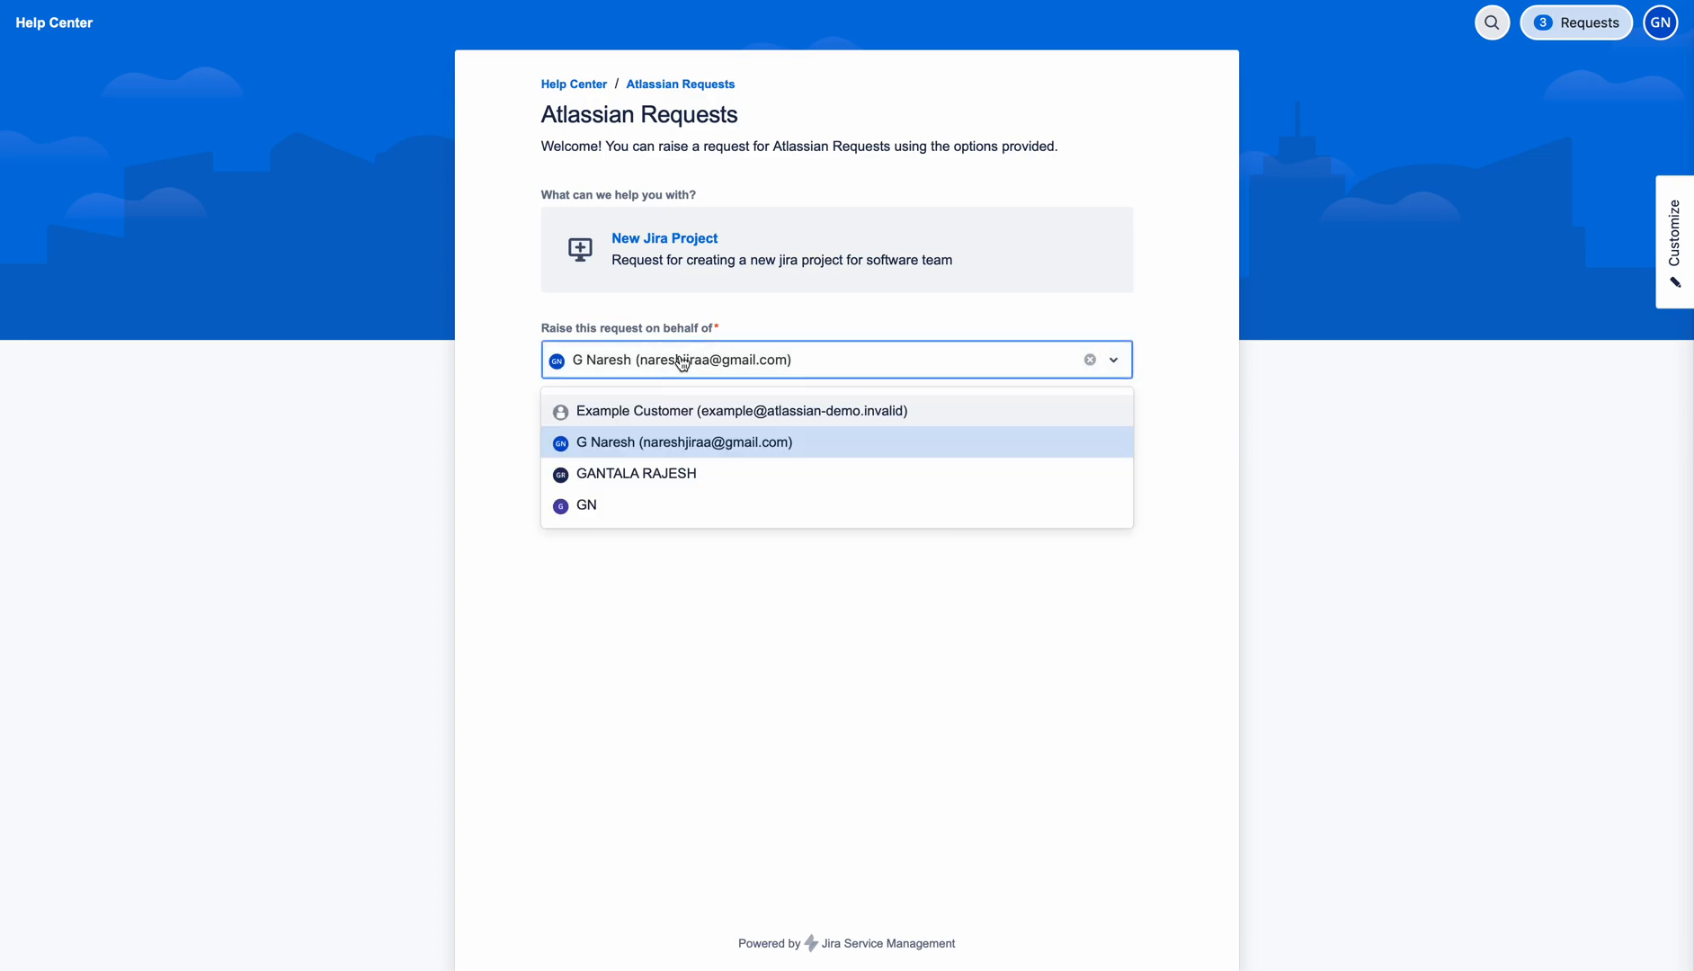
pyautogui.click(680, 362)
pyautogui.click(689, 362)
pyautogui.click(654, 471)
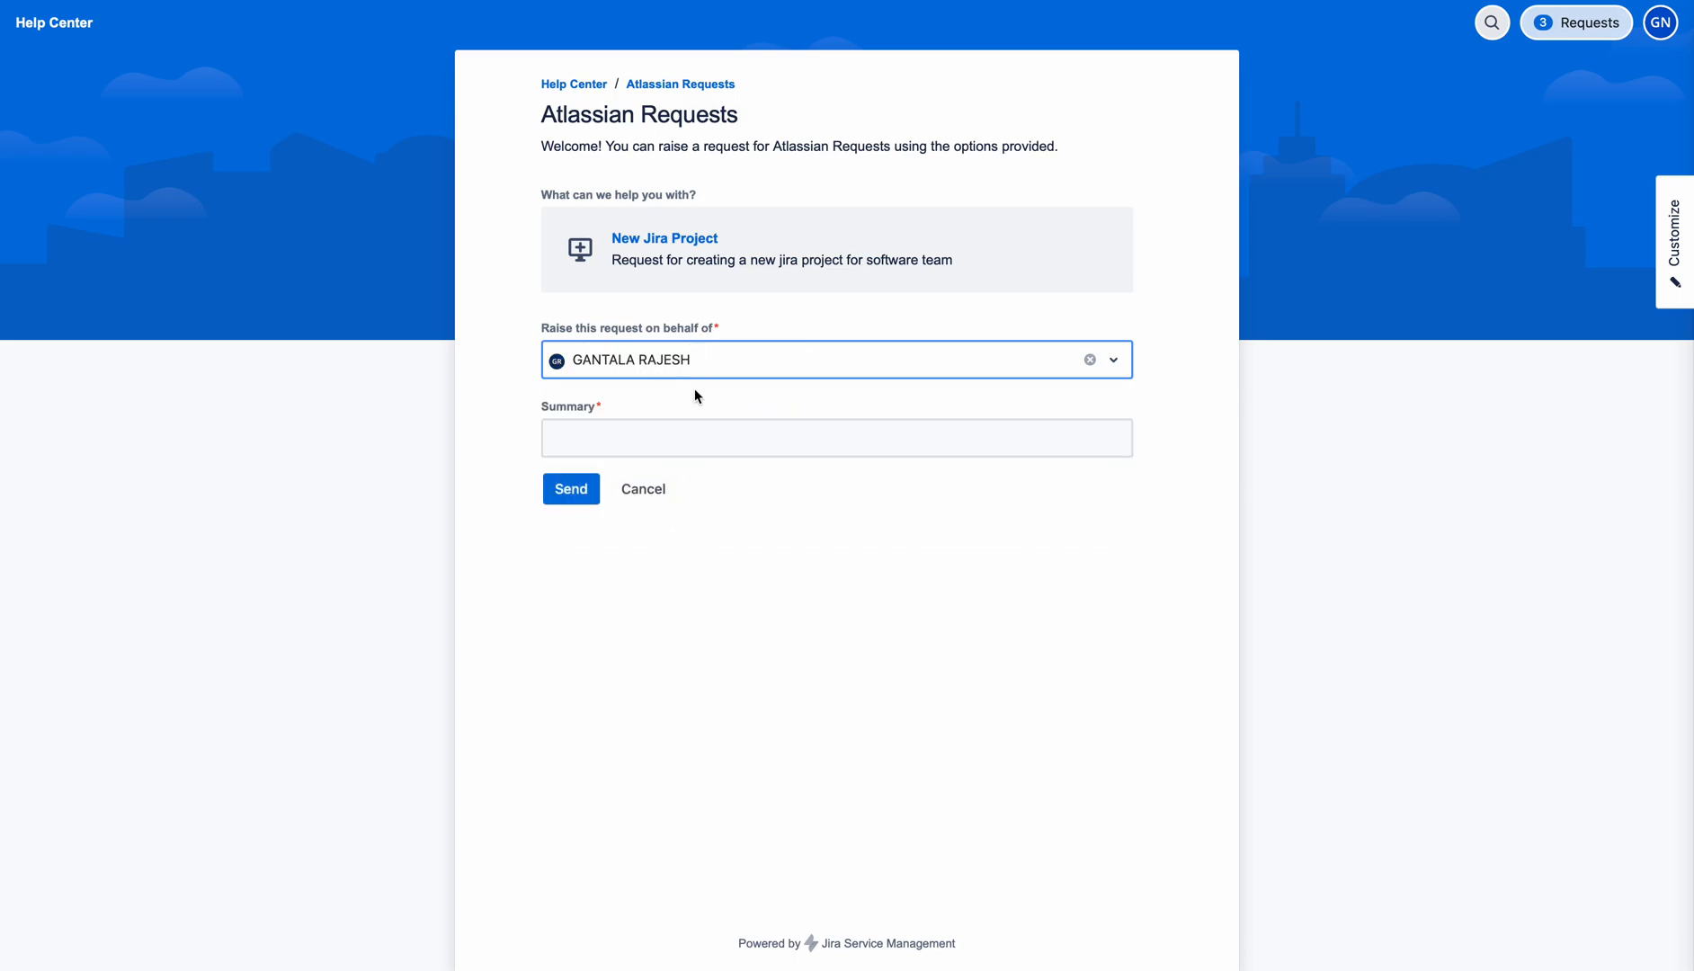
pyautogui.click(828, 353)
pyautogui.click(707, 440)
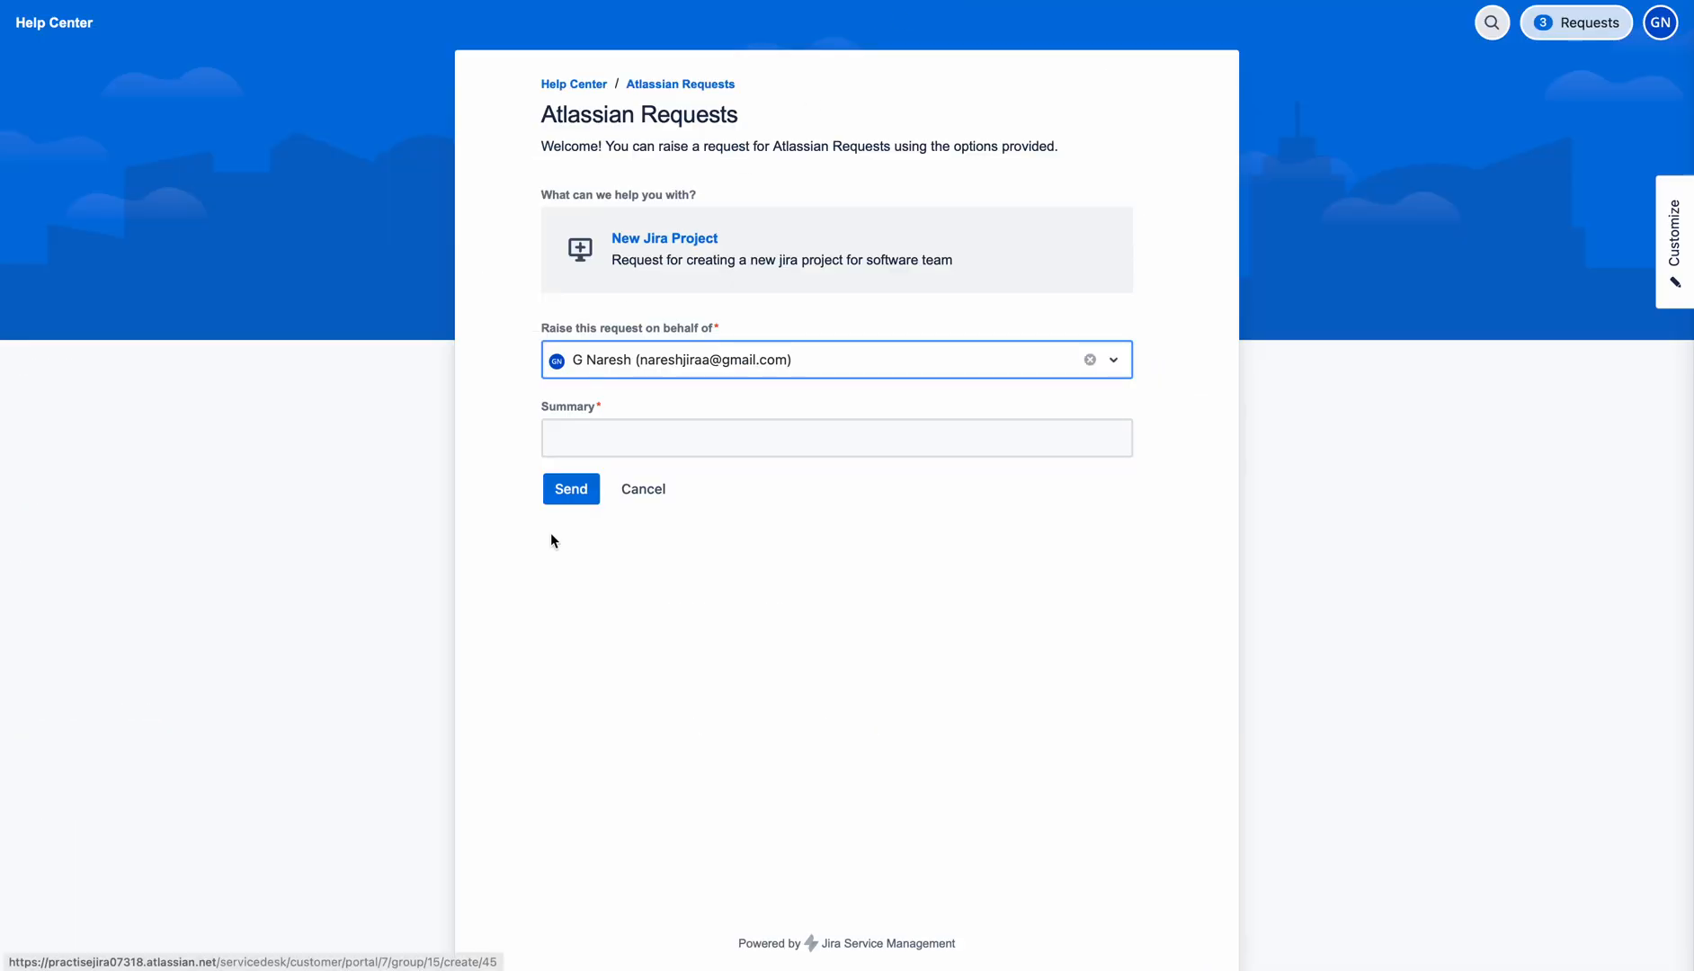
pyautogui.click(630, 438)
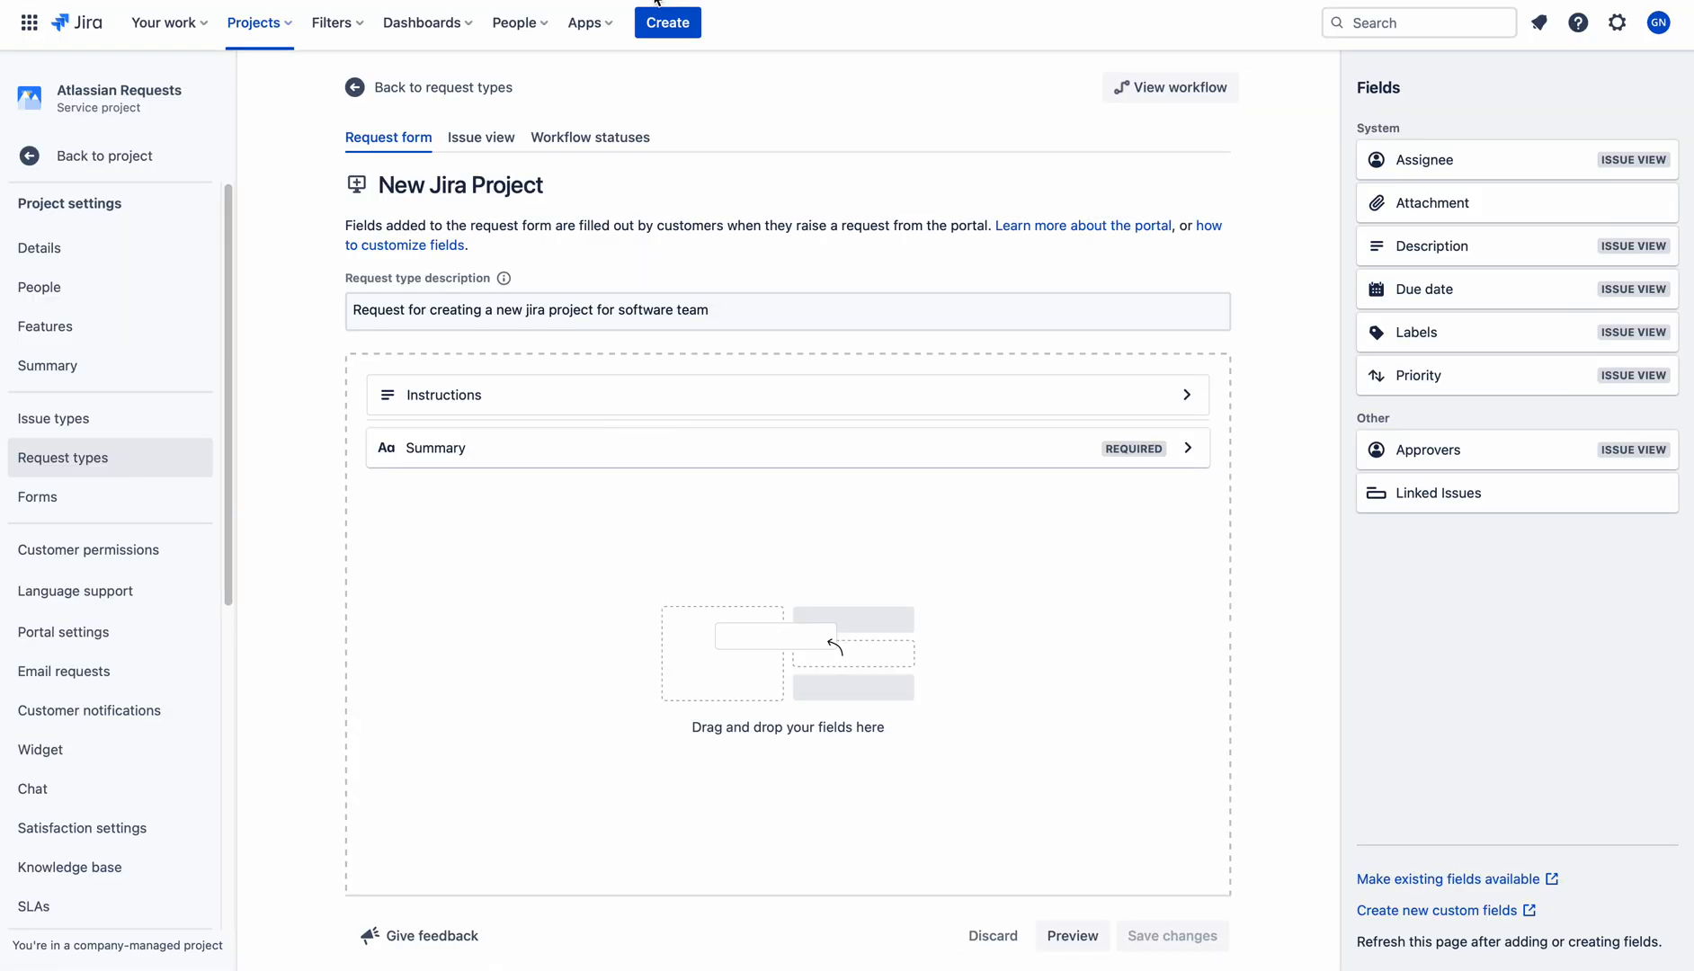
# Add the Description field below Summary on the New Jira Project request form and save the changes
pyautogui.moveTo(1434, 262); pyautogui.dragTo(540, 493)
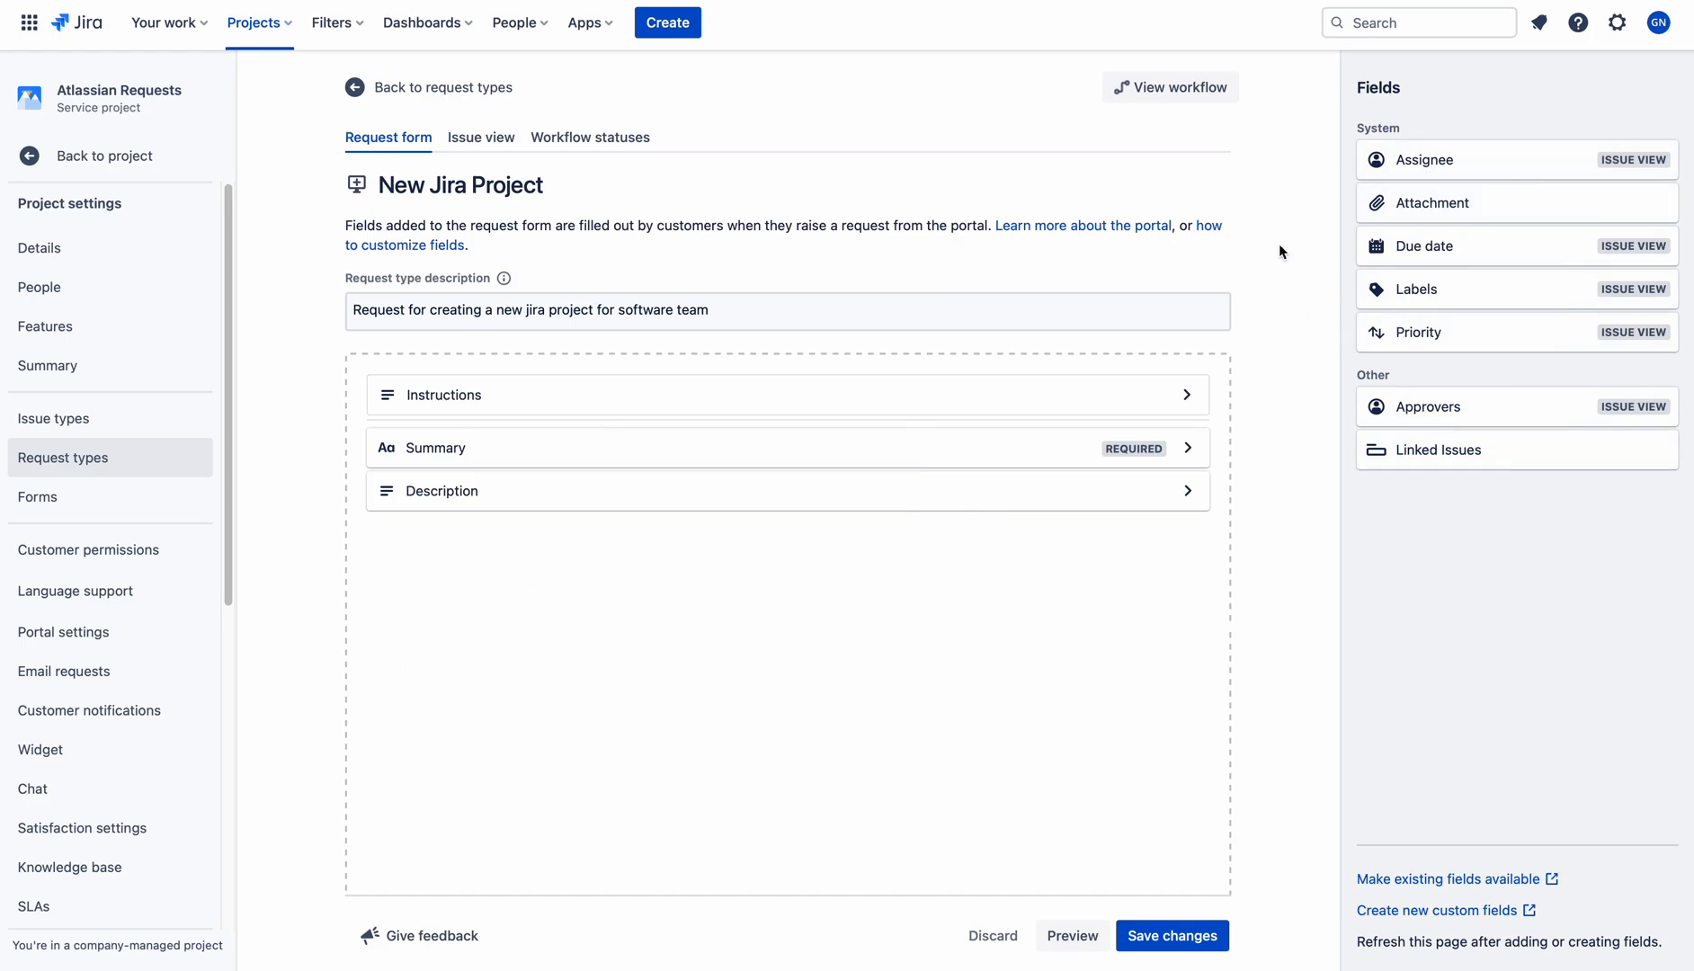
pyautogui.click(1056, 0)
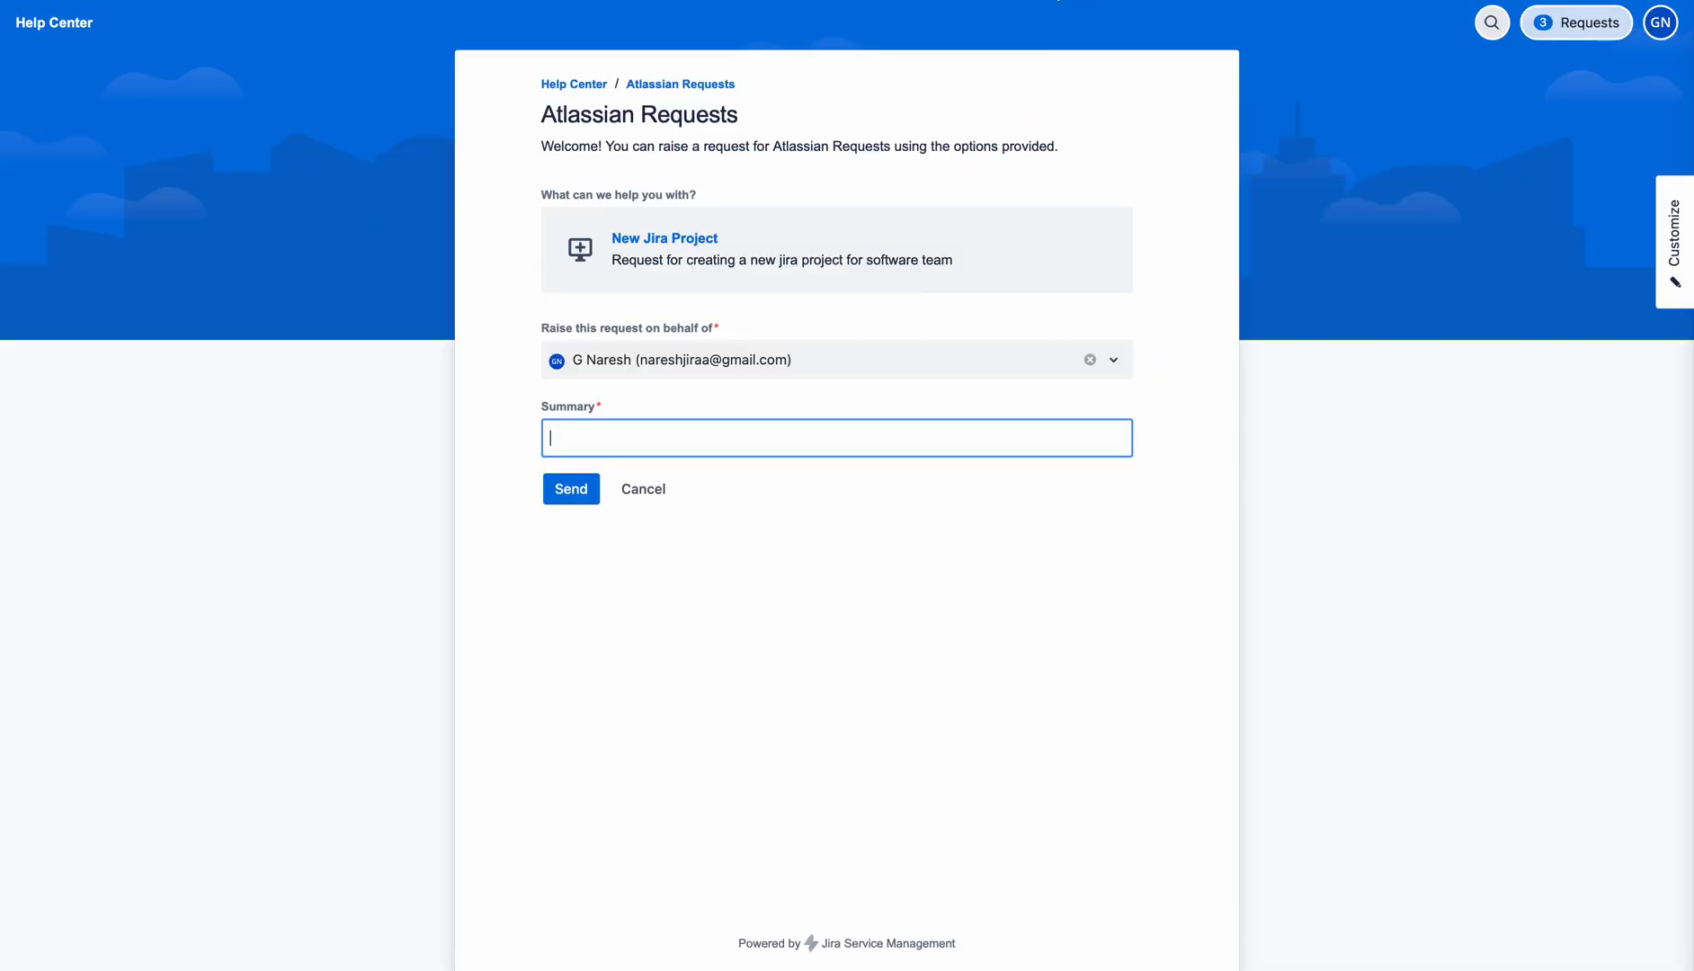
pyautogui.press('super+r')
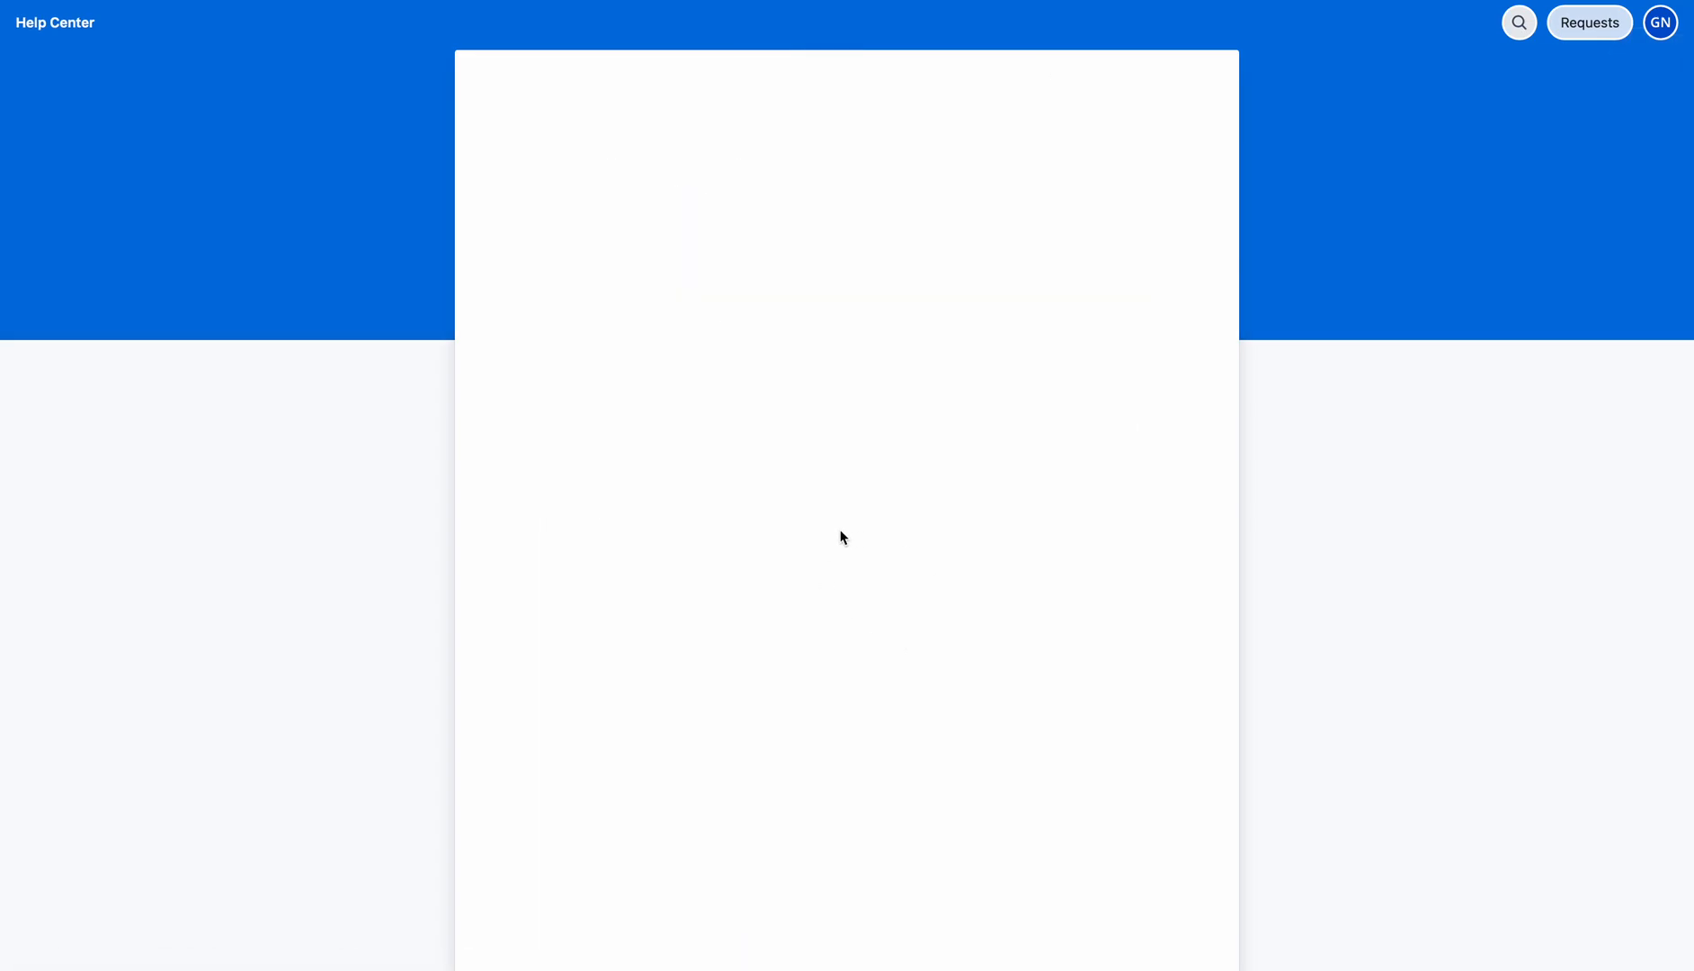
pyautogui.click(902, 0)
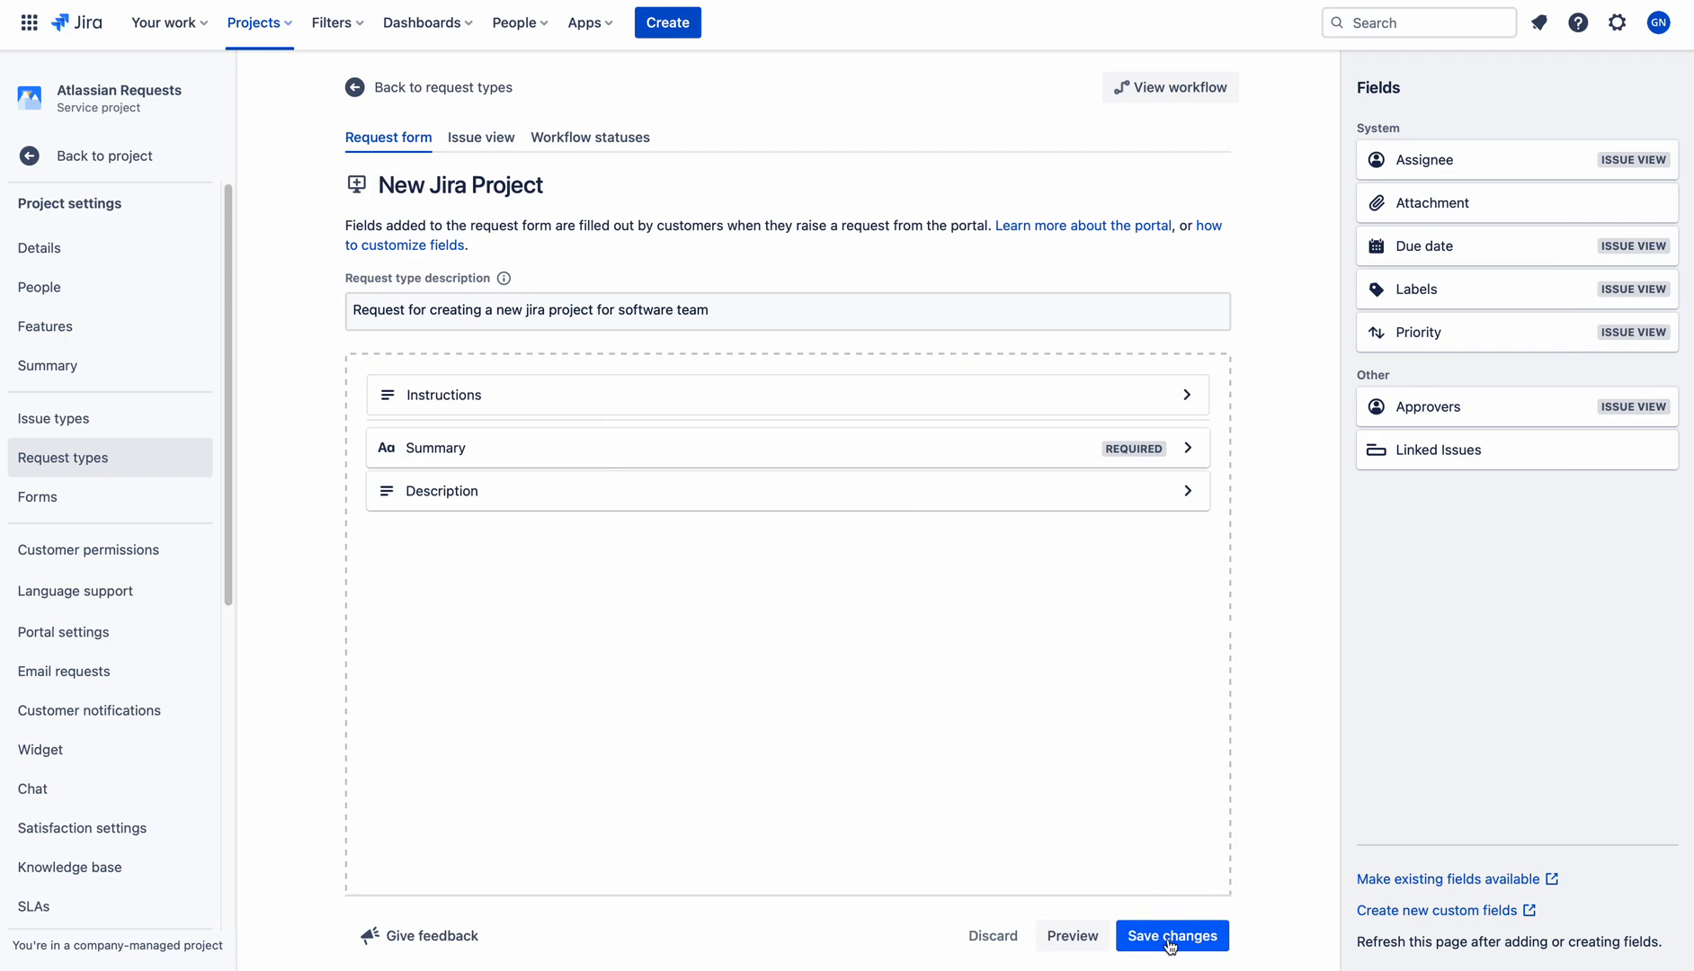
pyautogui.click(1205, 937)
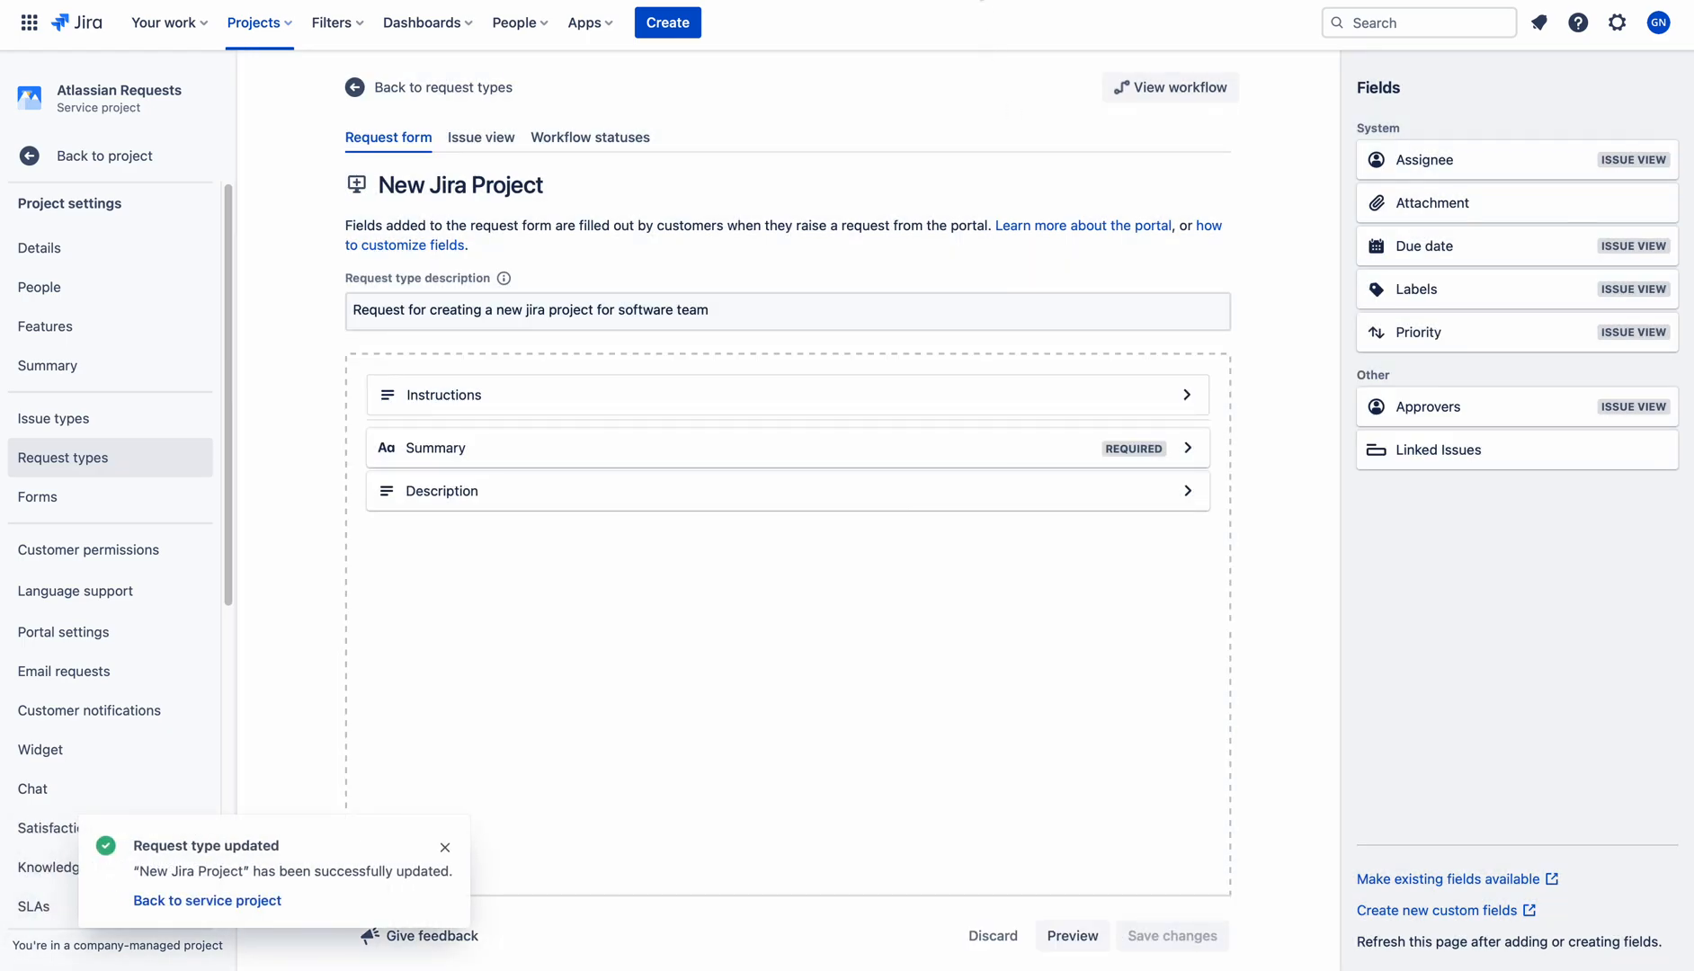
# Reload the portal's New Jira Project form and check its Description field
pyautogui.click(1052, 0)
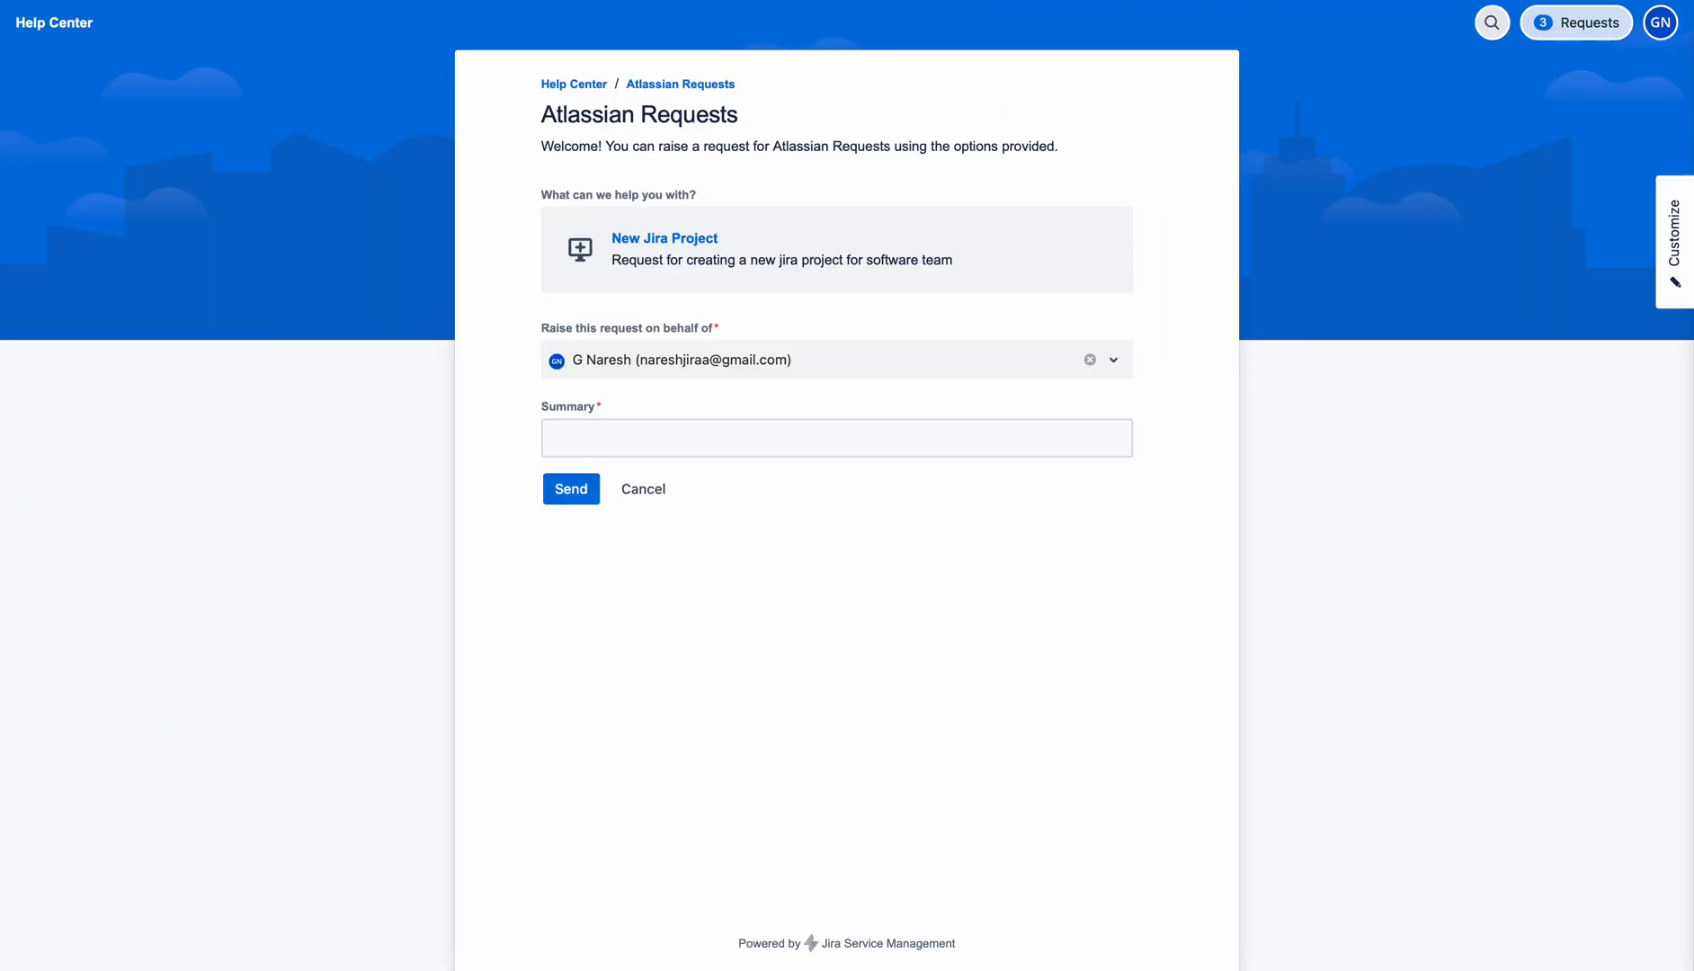
pyautogui.press('super+r')
pyautogui.click(751, 562)
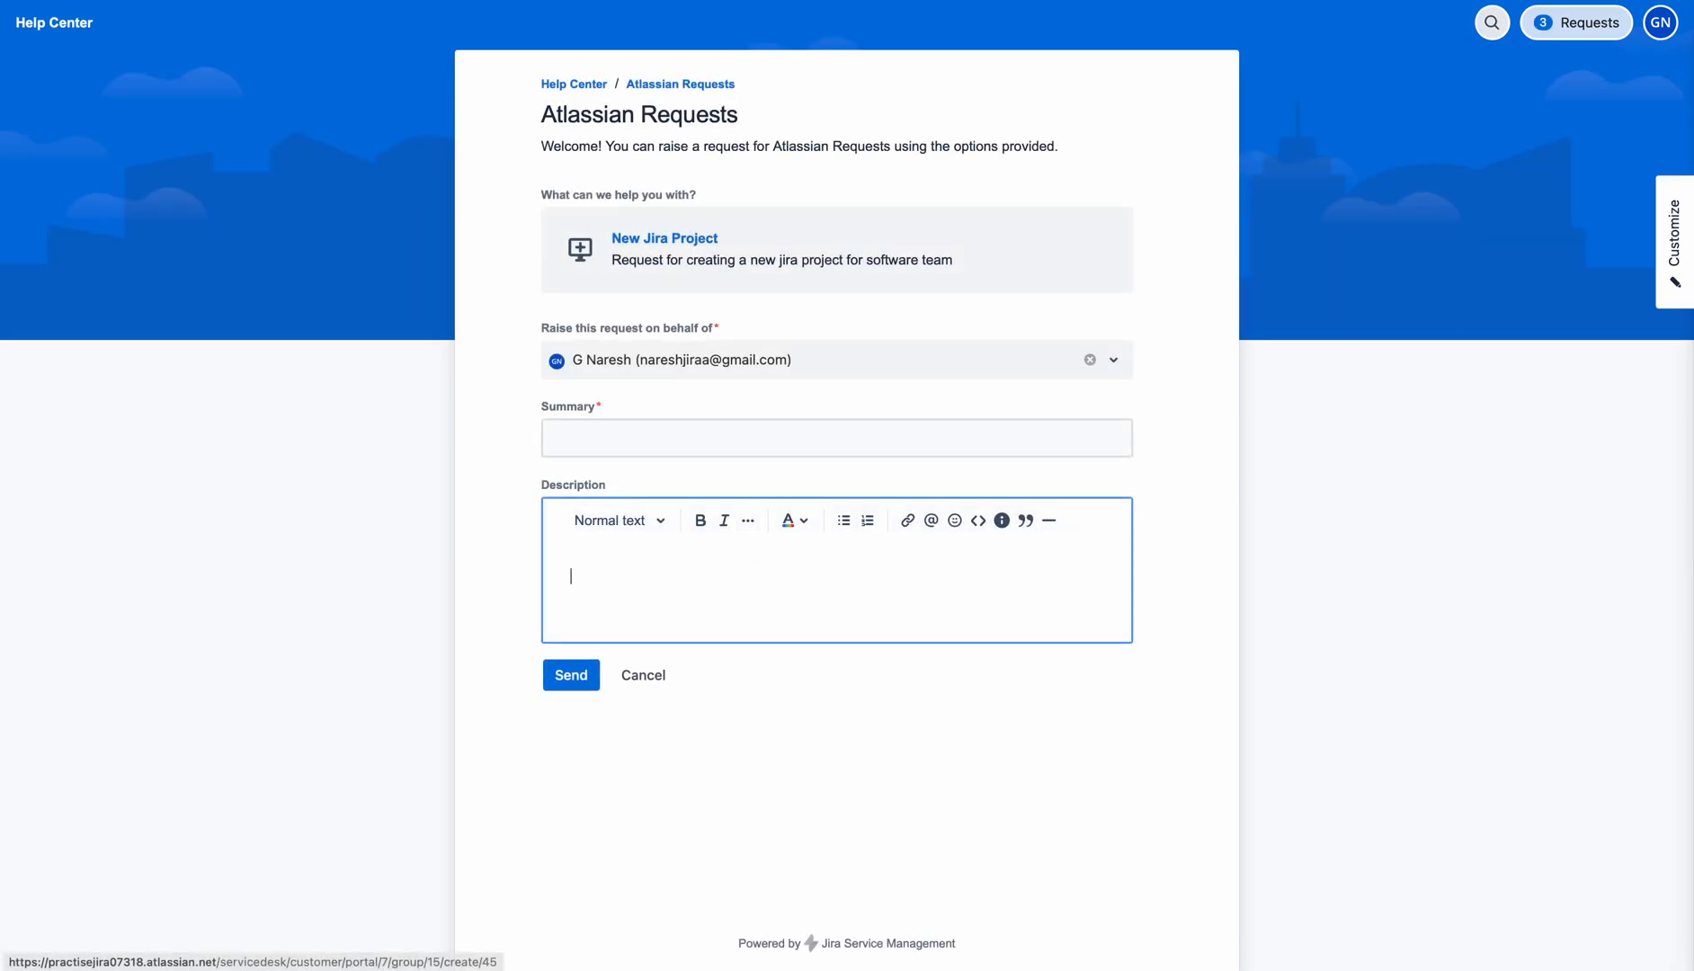
# Add the Attachment field below Description on the New Jira Project request form and save the changes
pyautogui.click(654, 0)
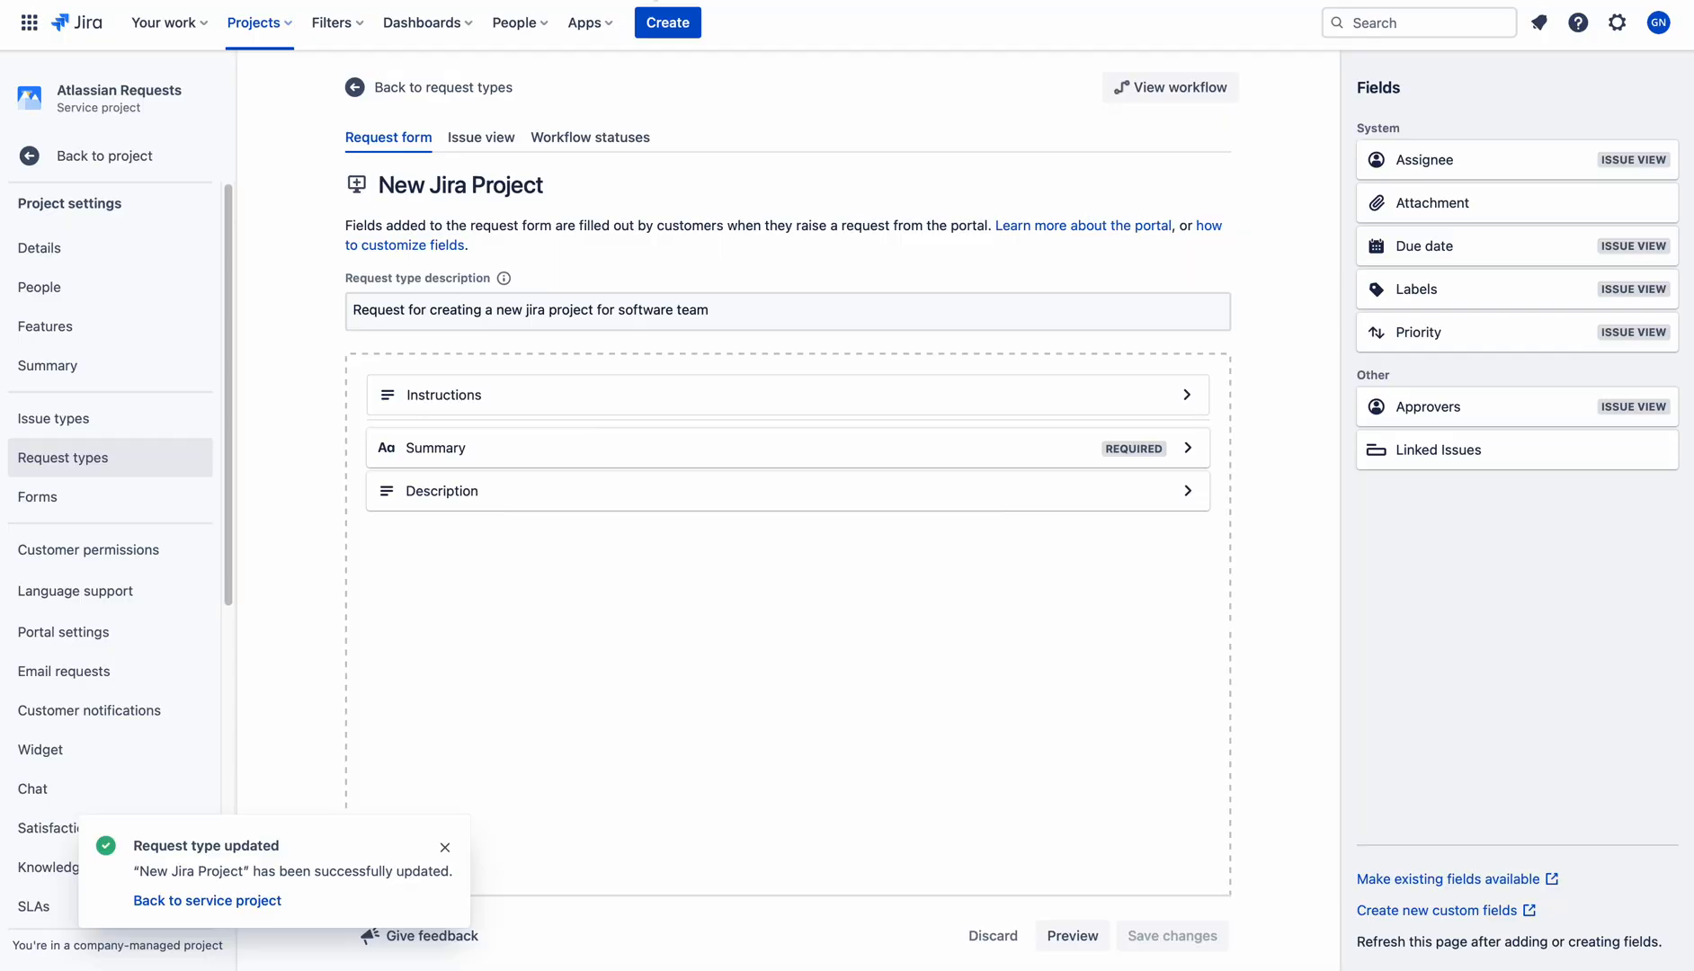
pyautogui.moveTo(1491, 207); pyautogui.dragTo(495, 538)
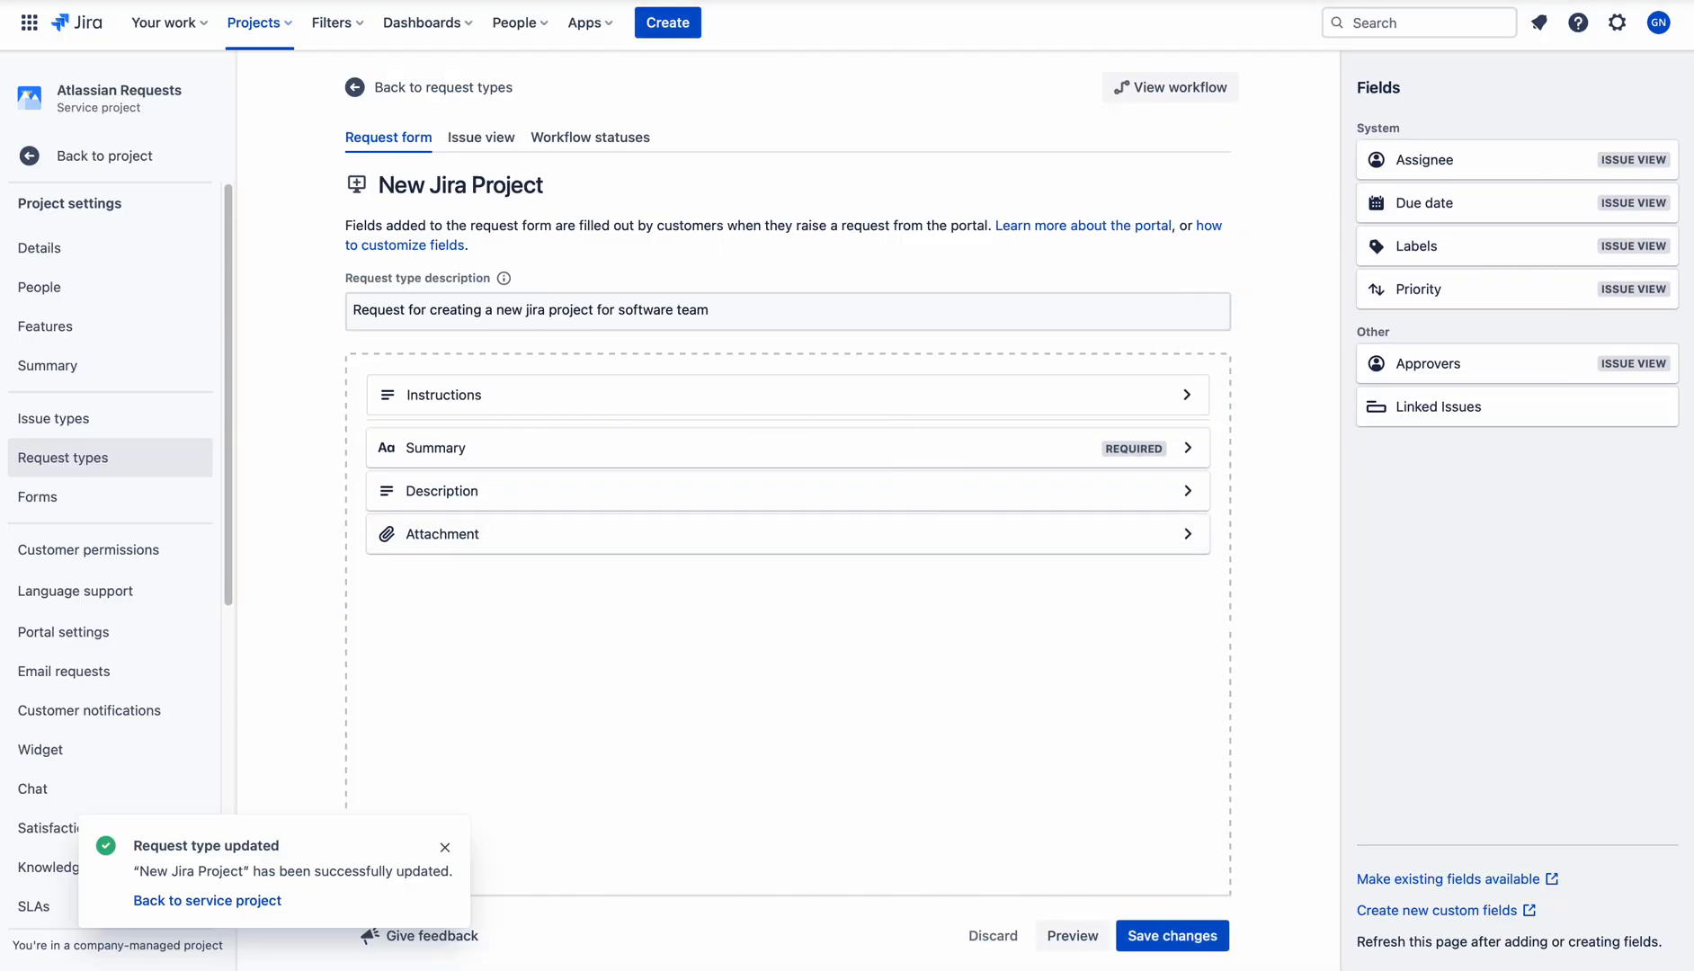
pyautogui.click(1174, 939)
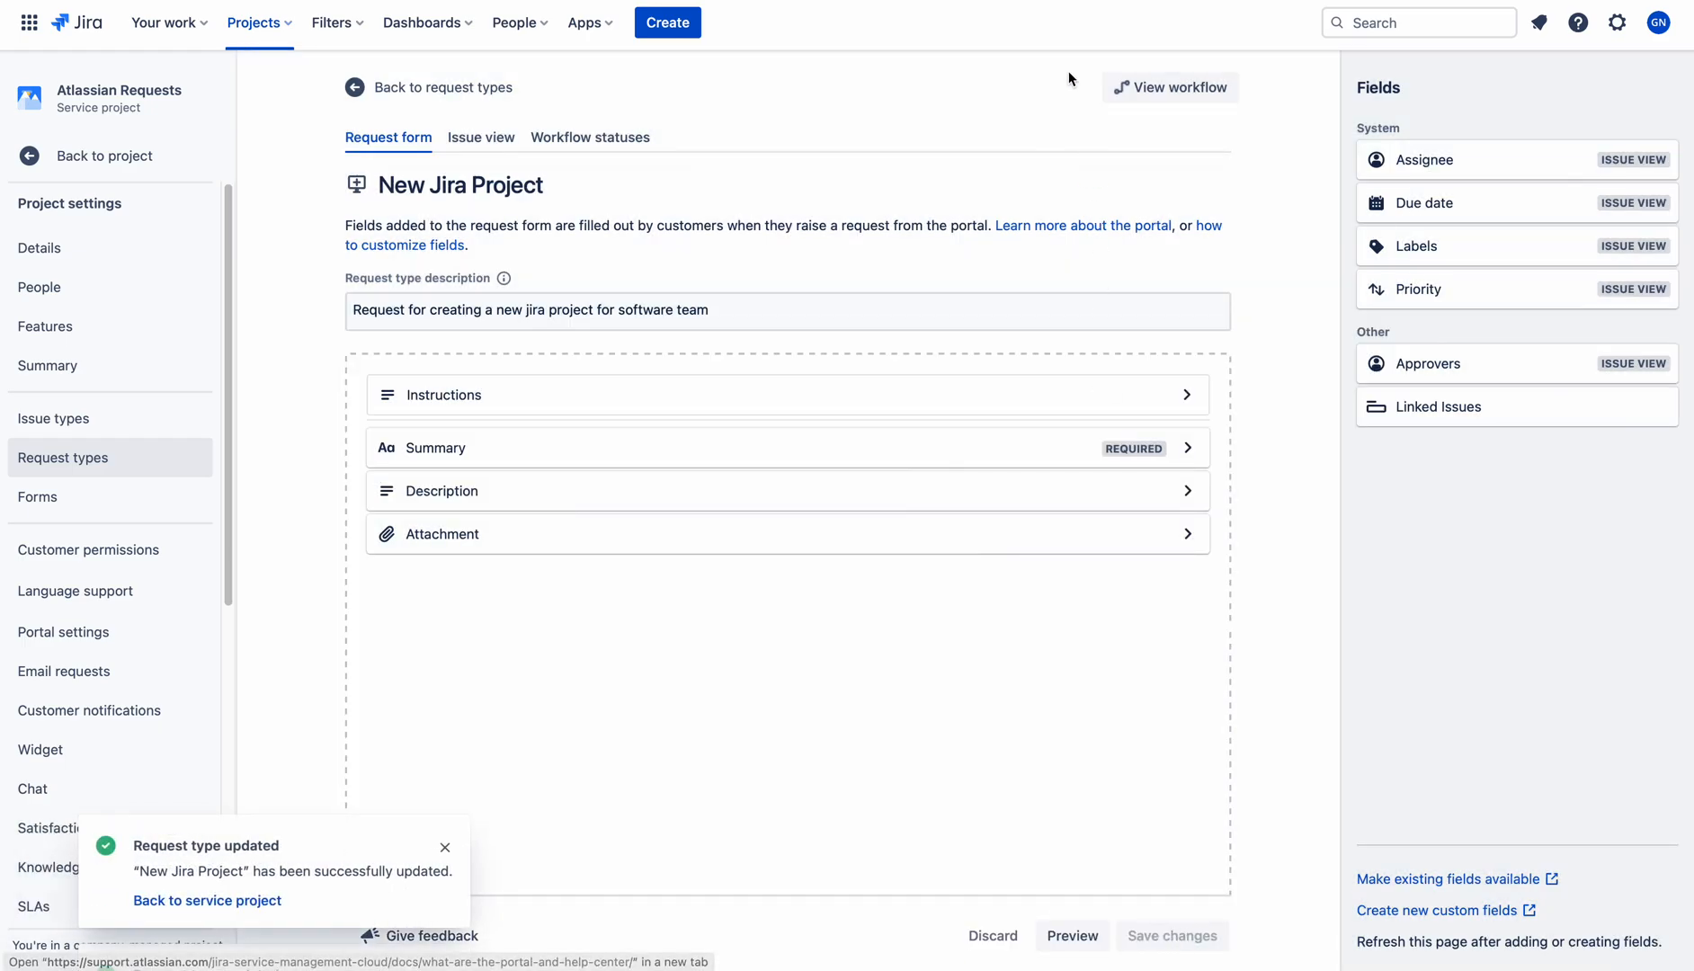
# Reload the portal's request form to check the Attachment field, and return to the Atlassian Requests portal page
pyautogui.click(1043, 0)
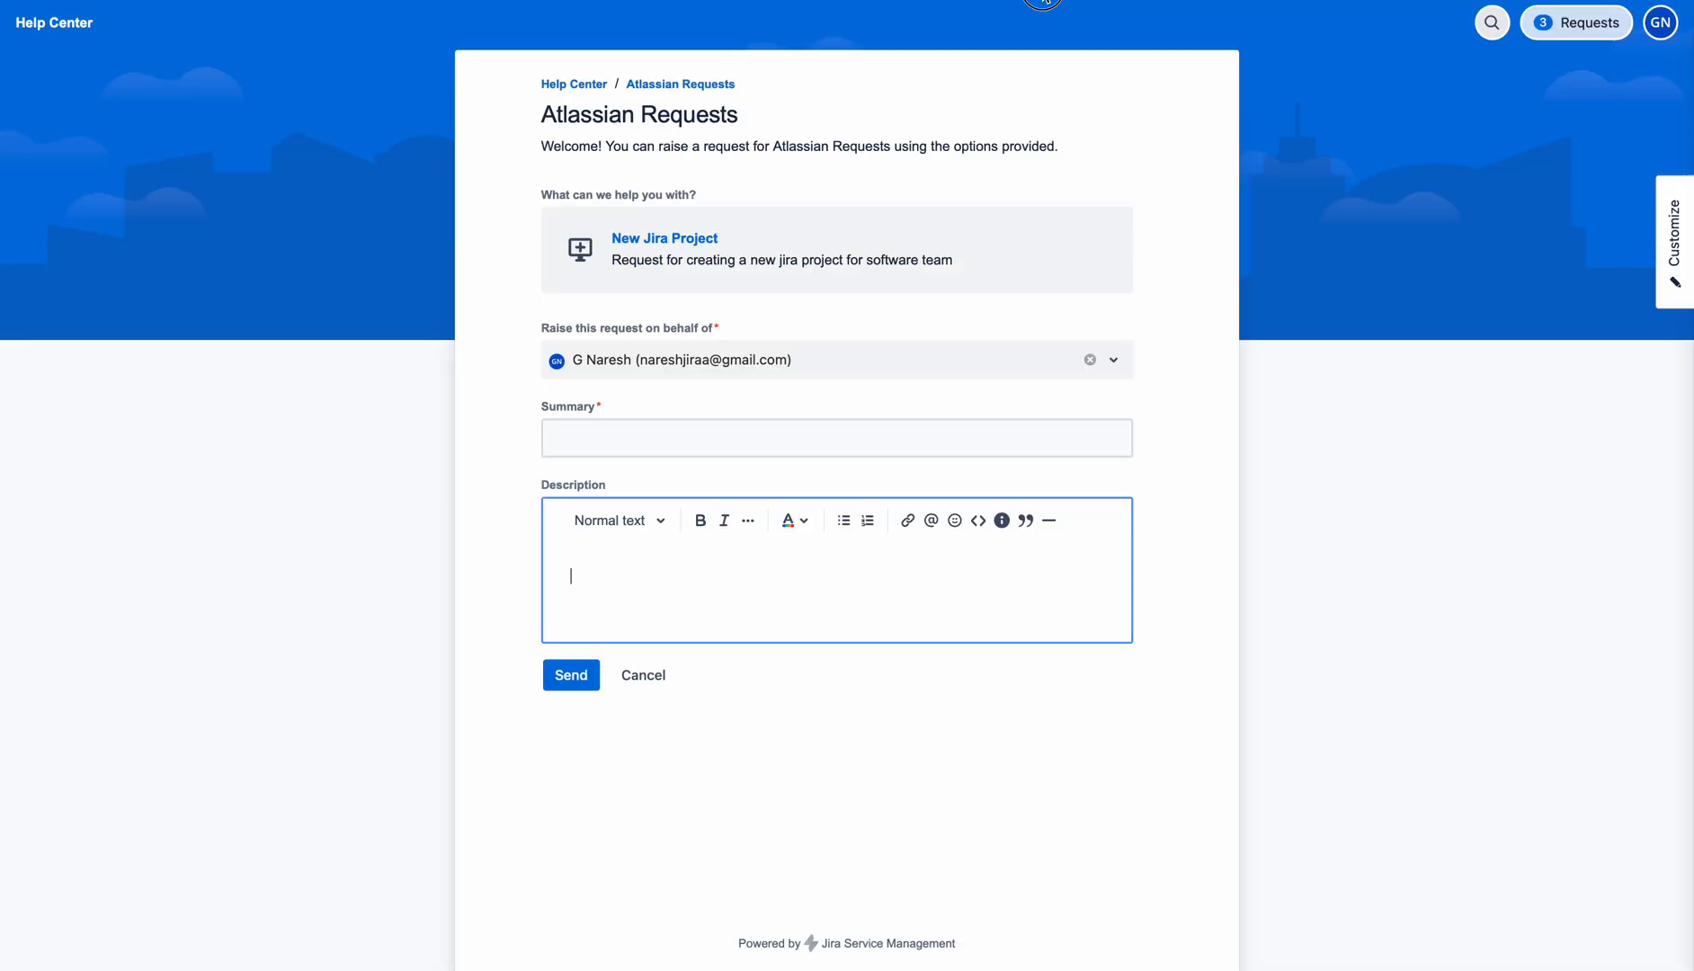
pyautogui.press('super+r')
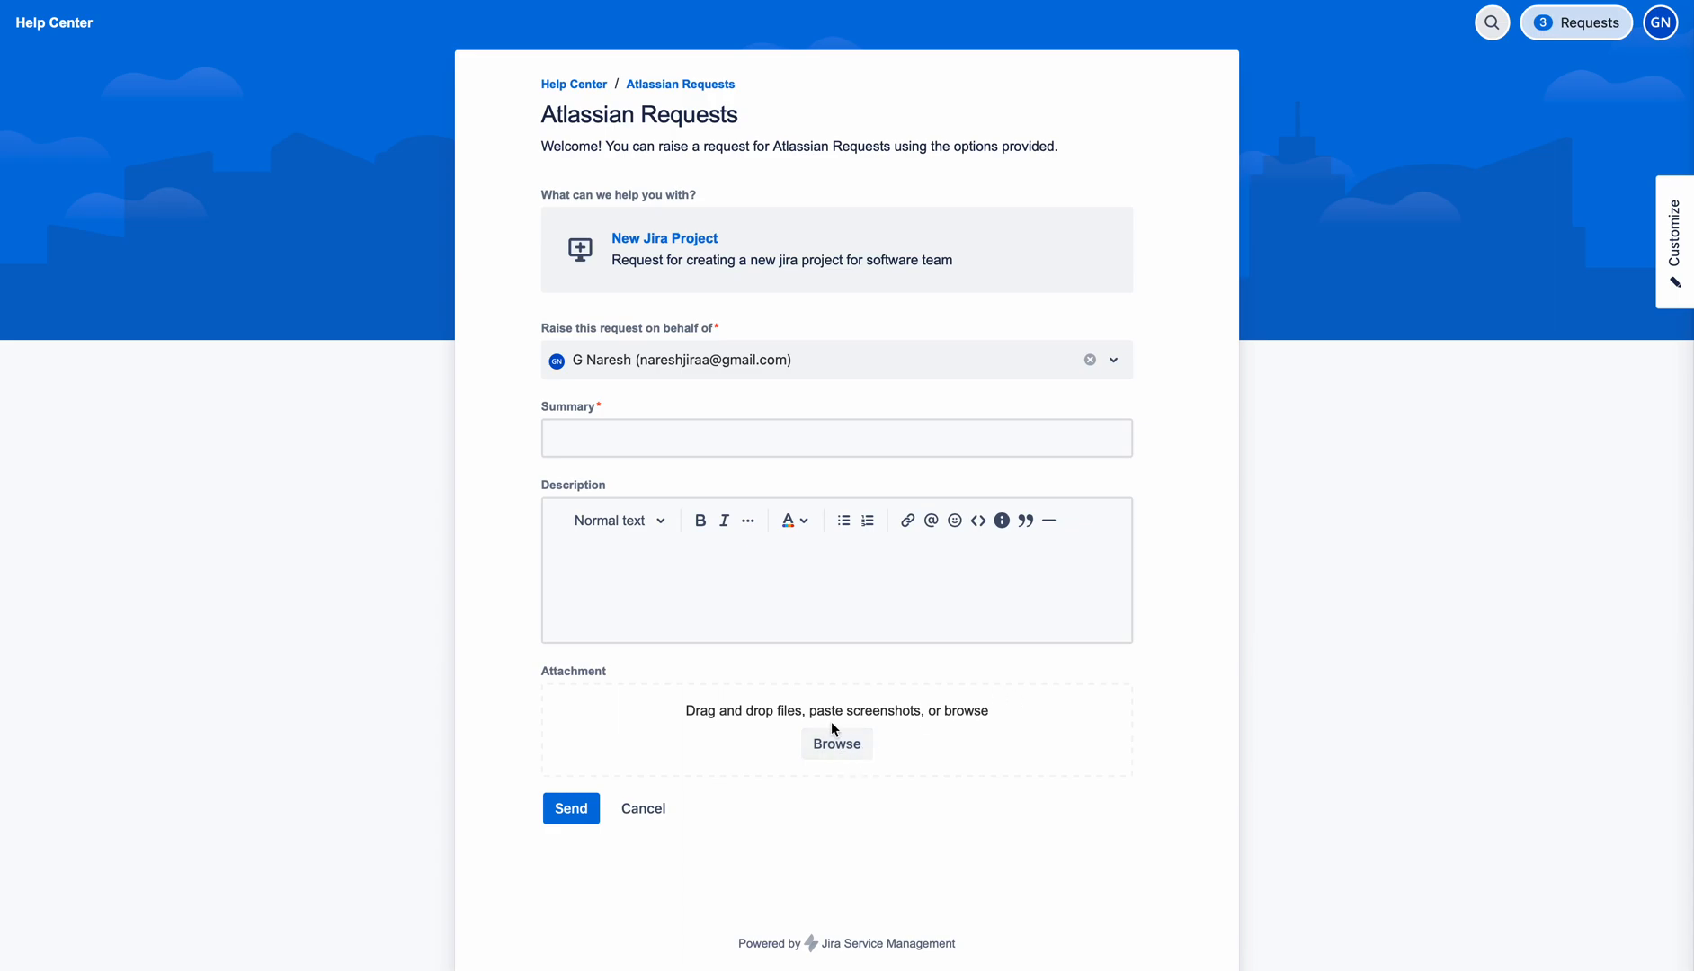
pyautogui.click(665, 1)
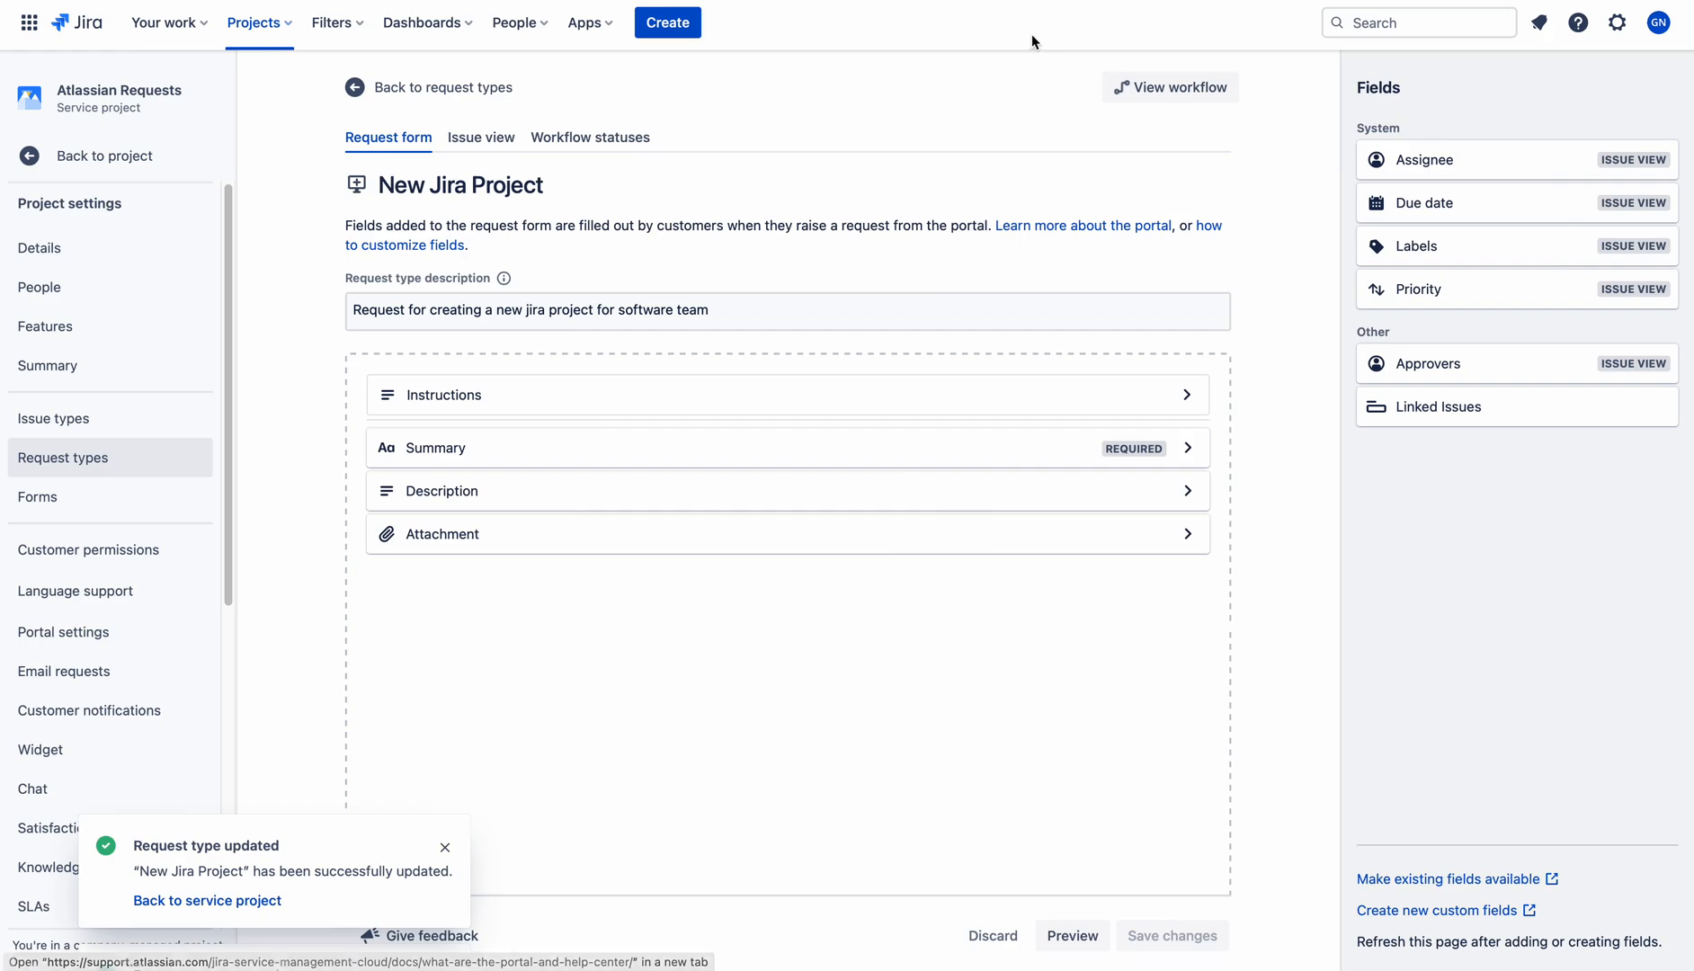
pyautogui.click(1032, 1)
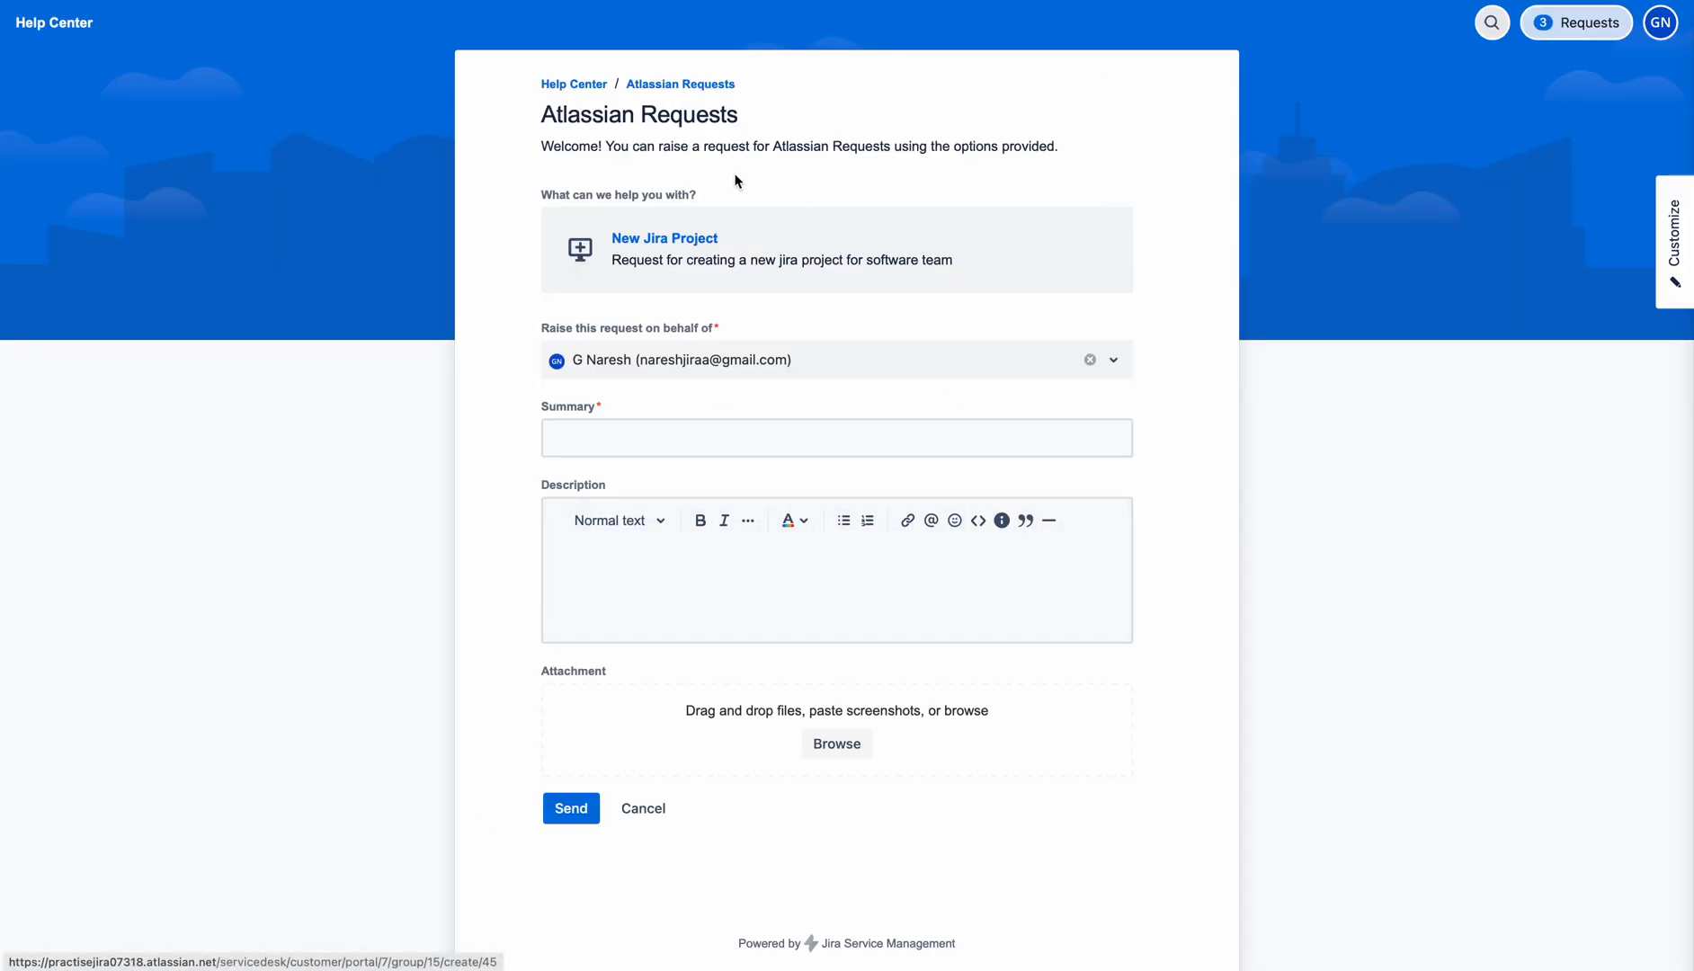
pyautogui.click(683, 85)
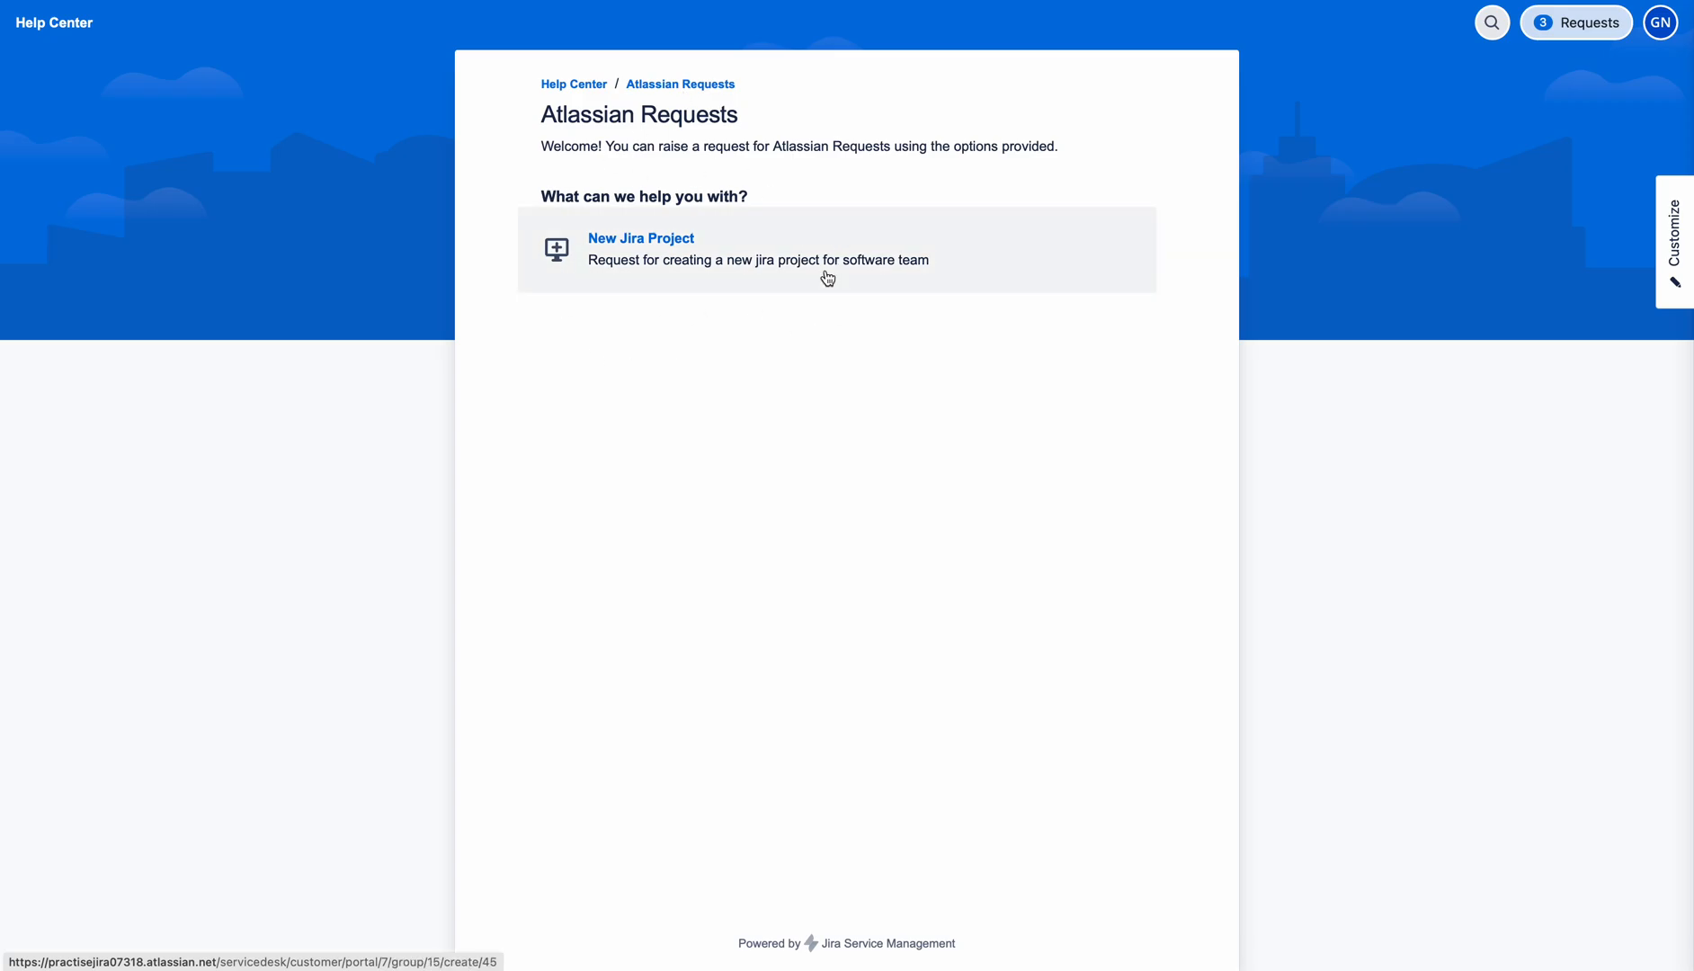
# Start a new request type named New Custom Field with the description "Request too create a new custom field"
pyautogui.click(547, 0)
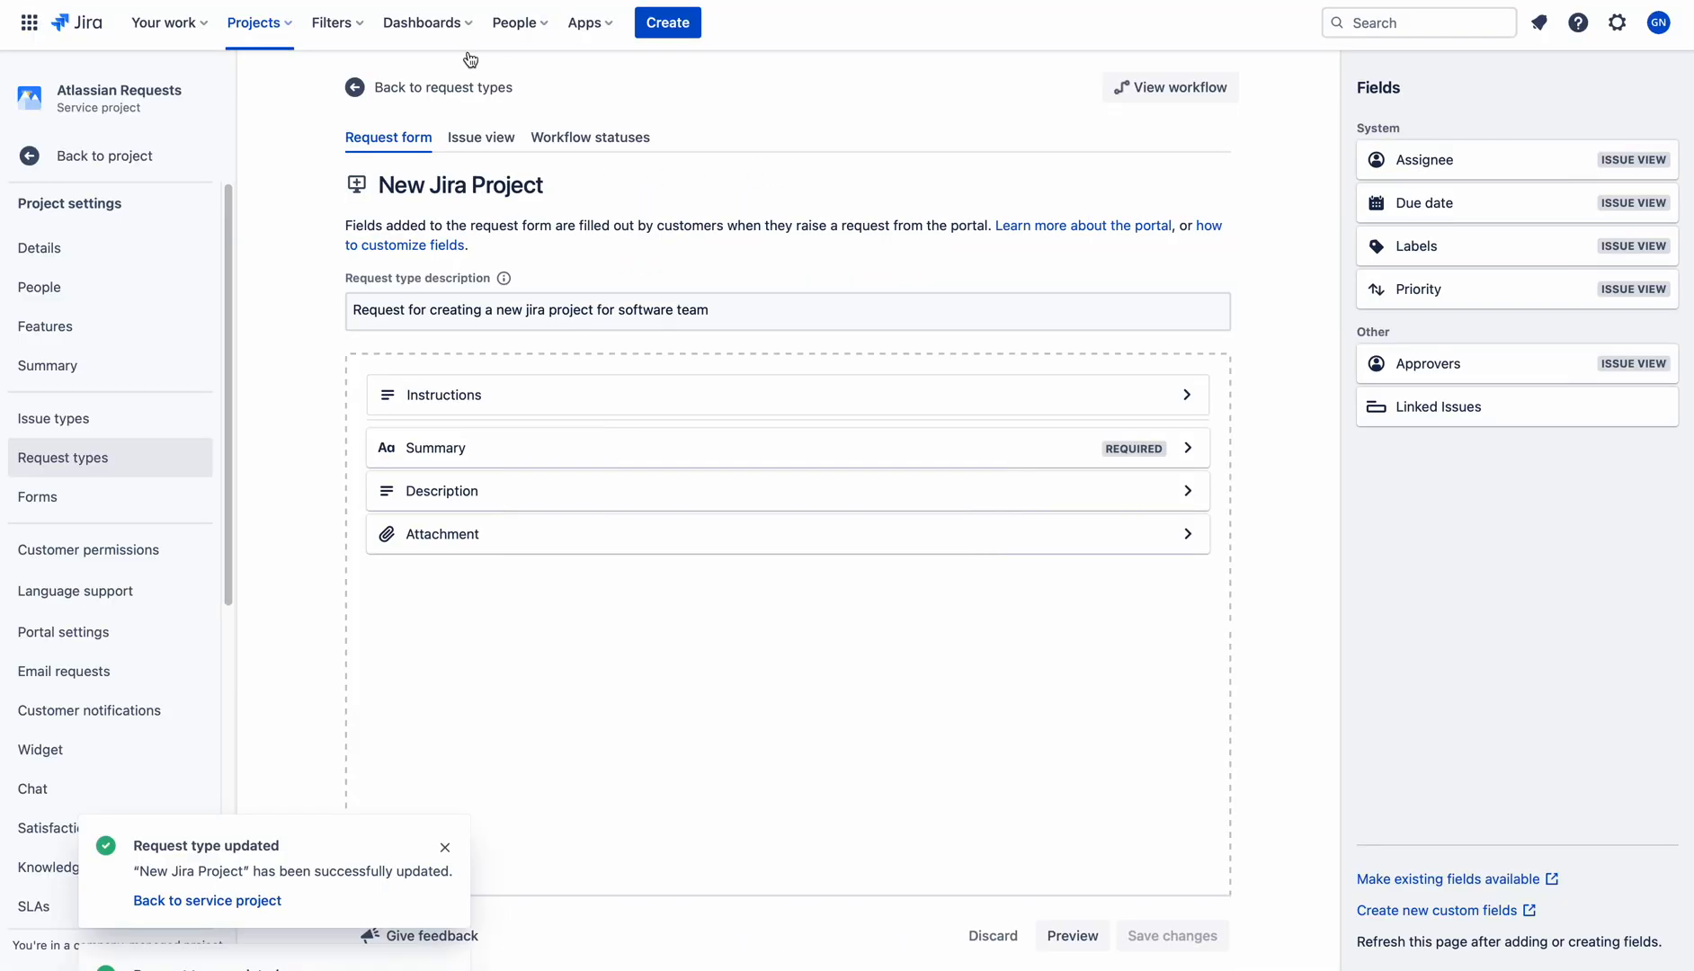
pyautogui.click(76, 460)
pyautogui.click(1430, 118)
pyautogui.write('Nr')
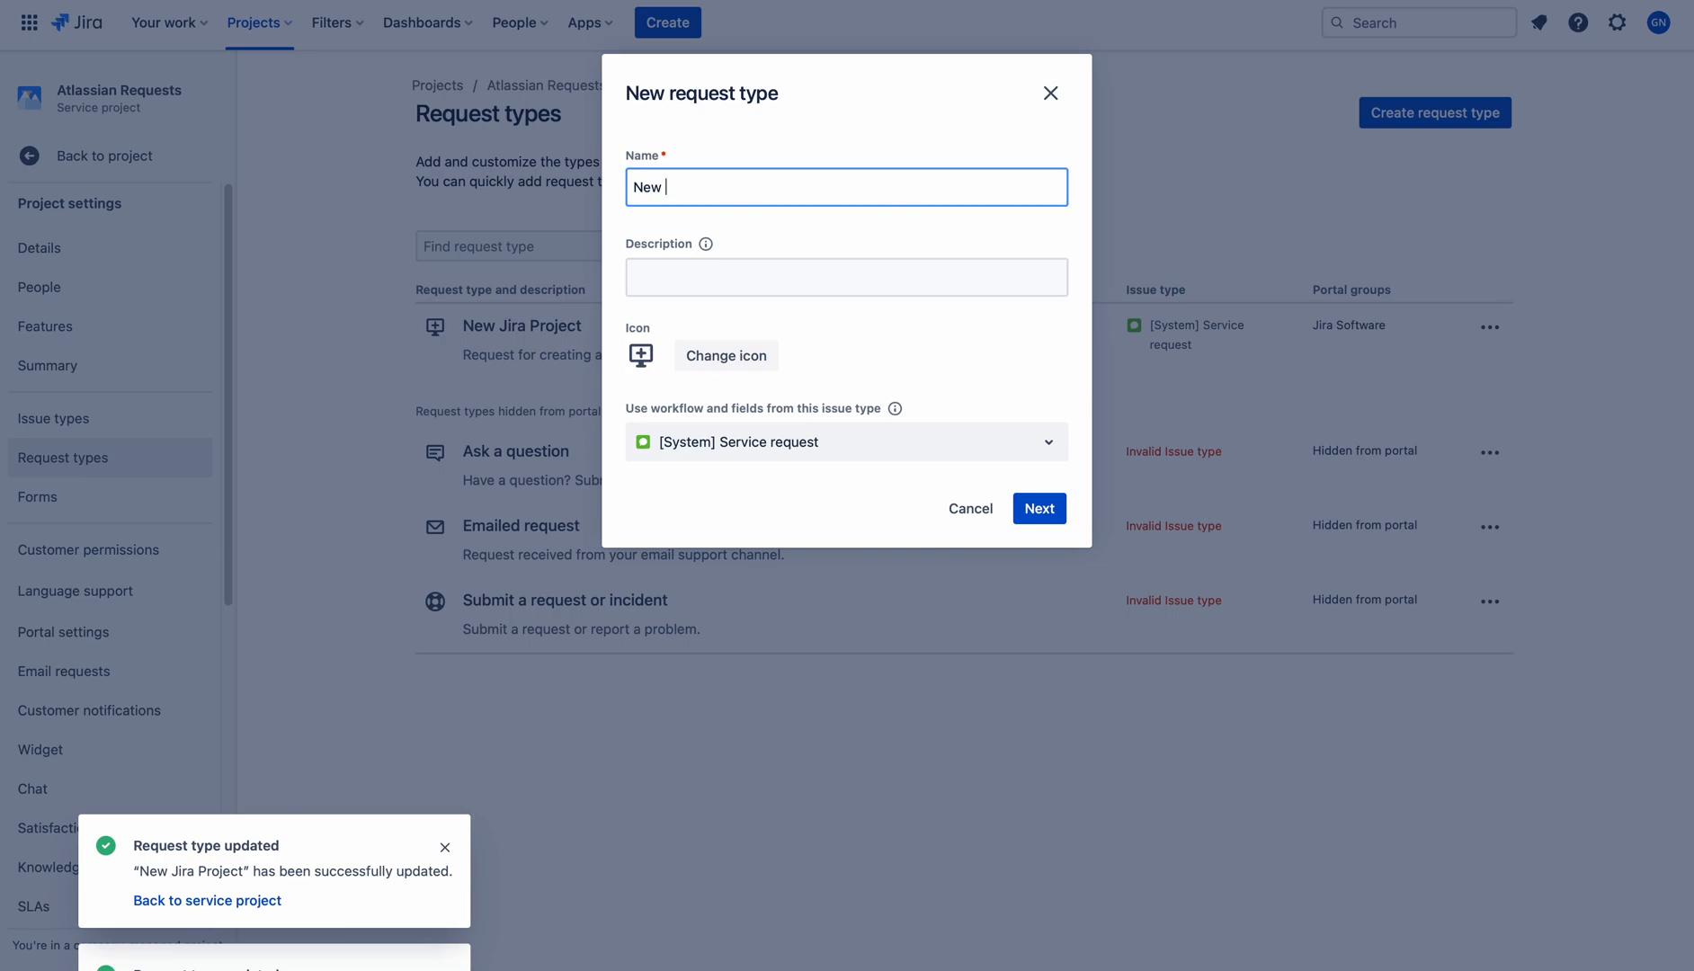
pyautogui.write('w Custom Field')
pyautogui.click(910, 237)
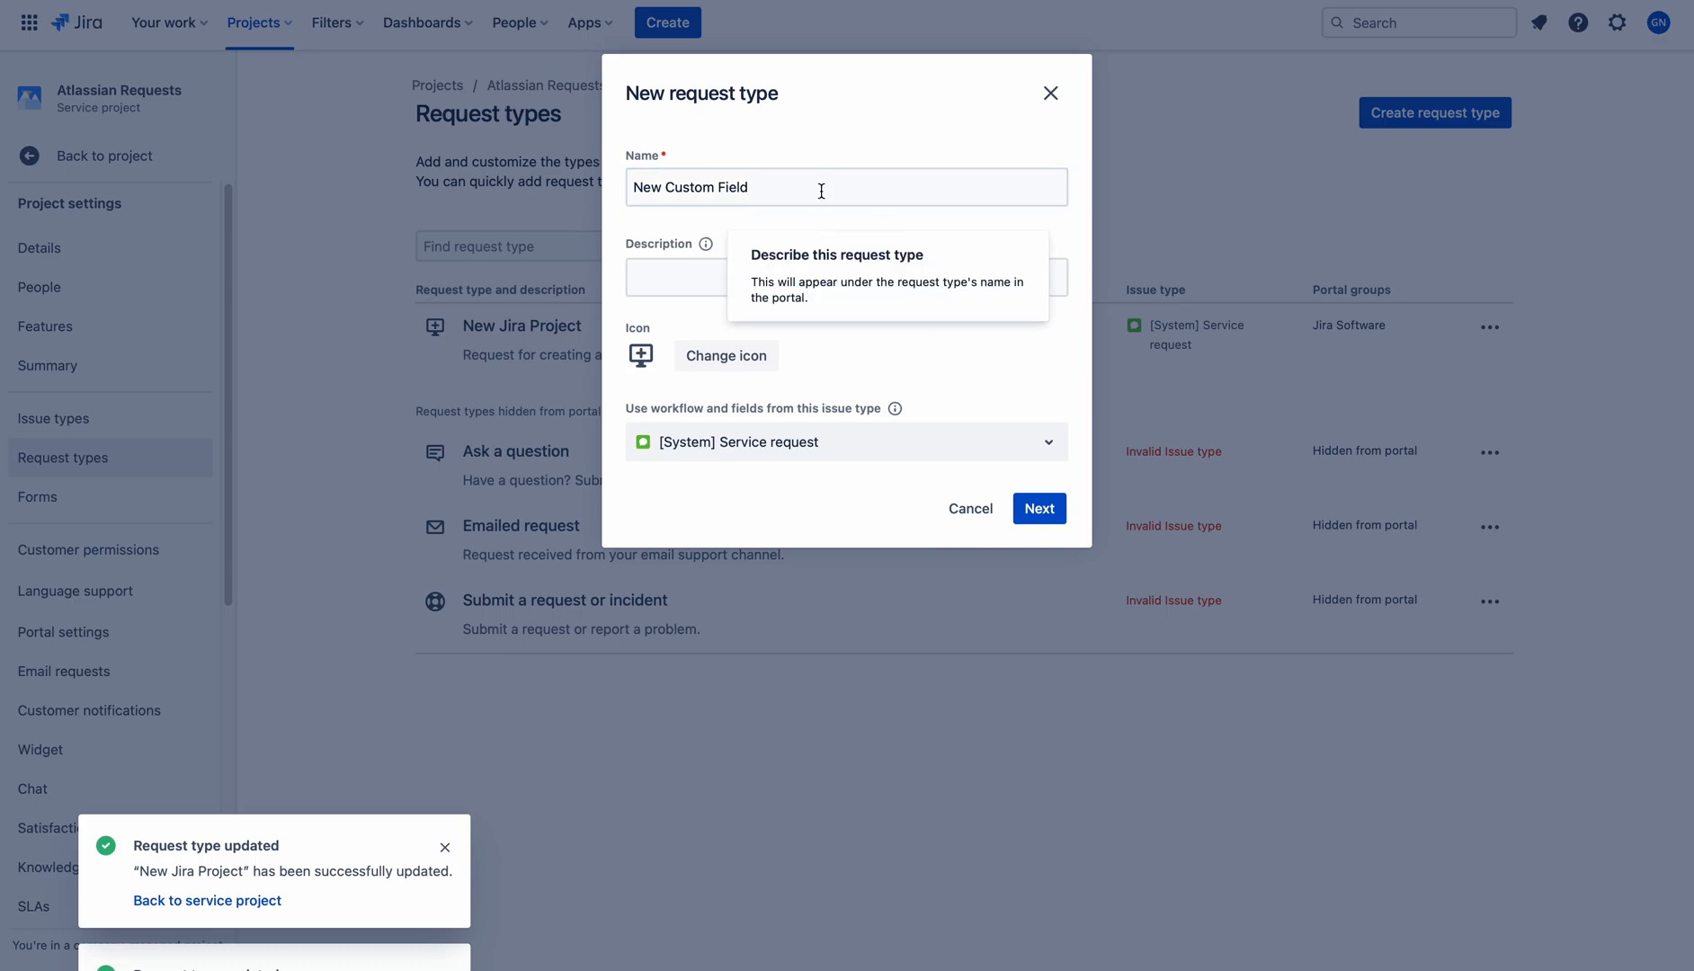
pyautogui.click(705, 241)
pyautogui.click(704, 285)
pyautogui.write('Reque')
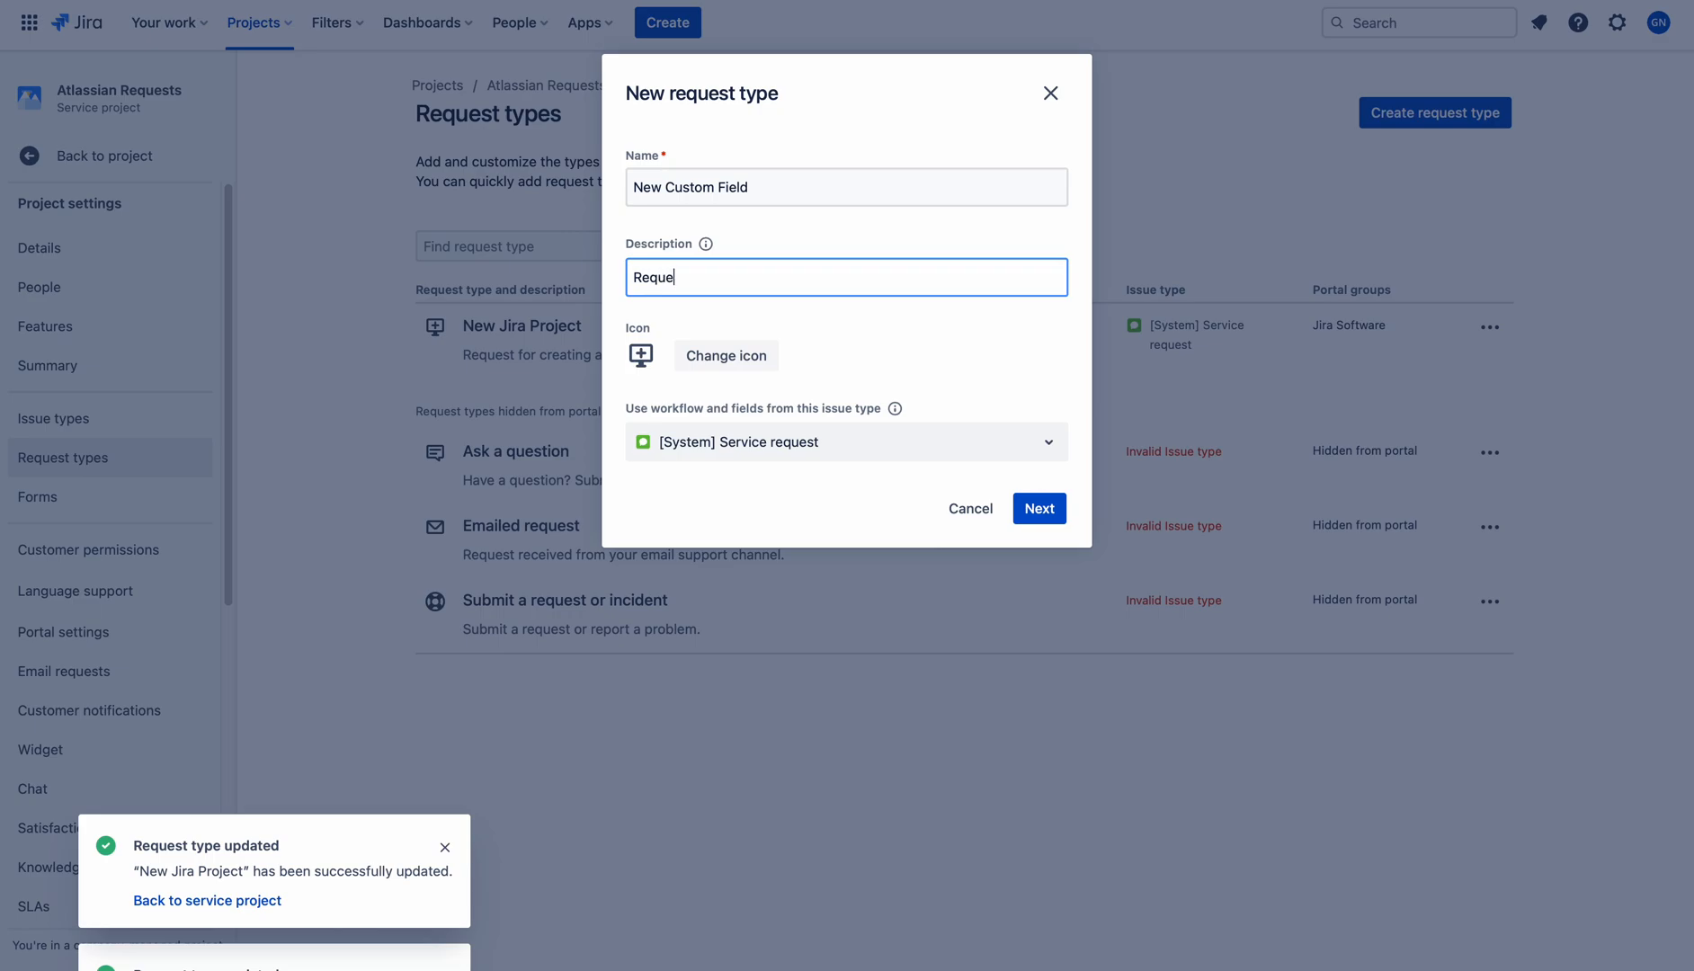
pyautogui.write('st too create a new cust')
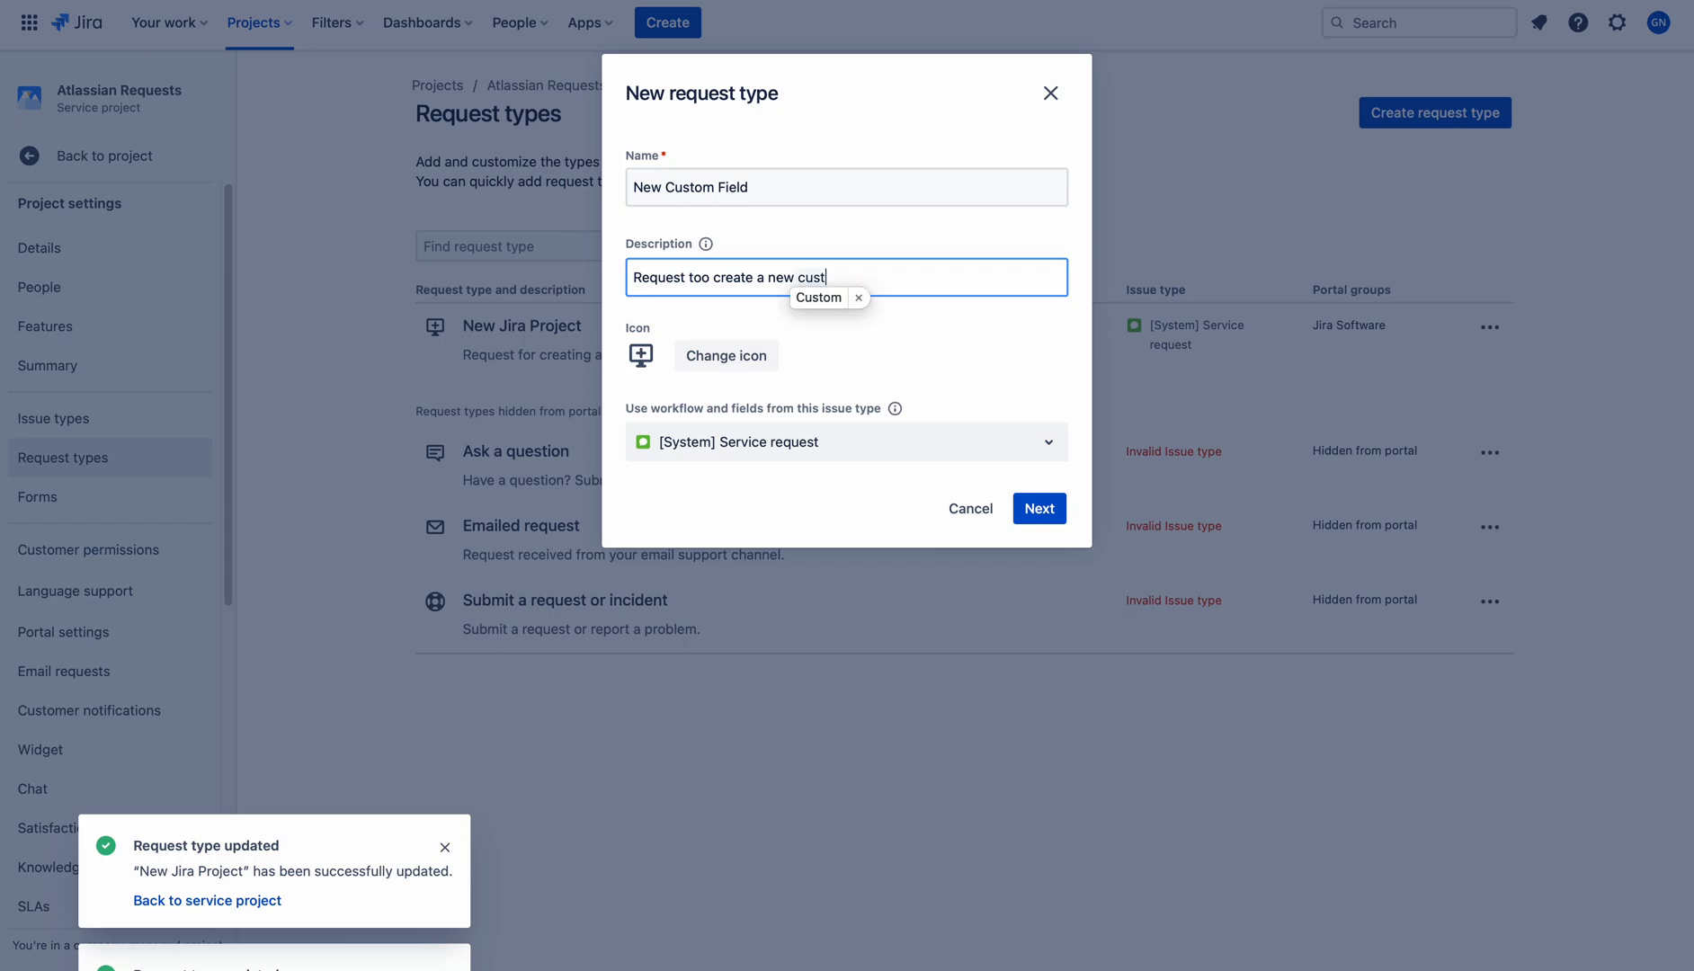
pyautogui.write('om field')
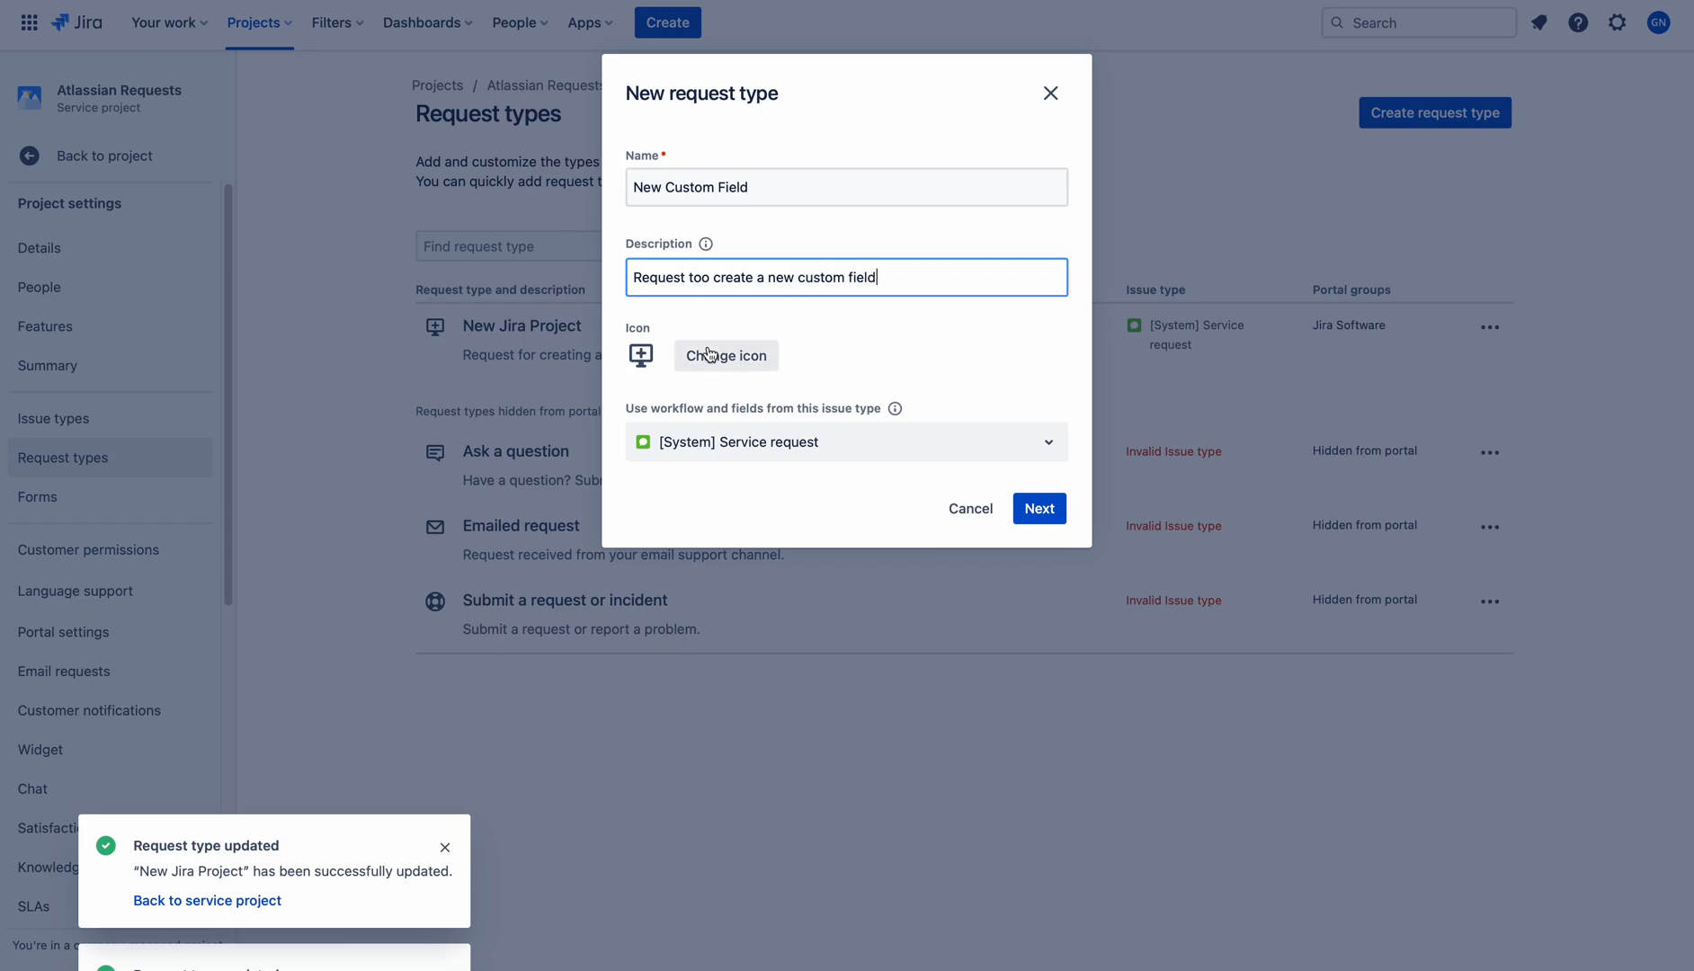
pyautogui.click(871, 313)
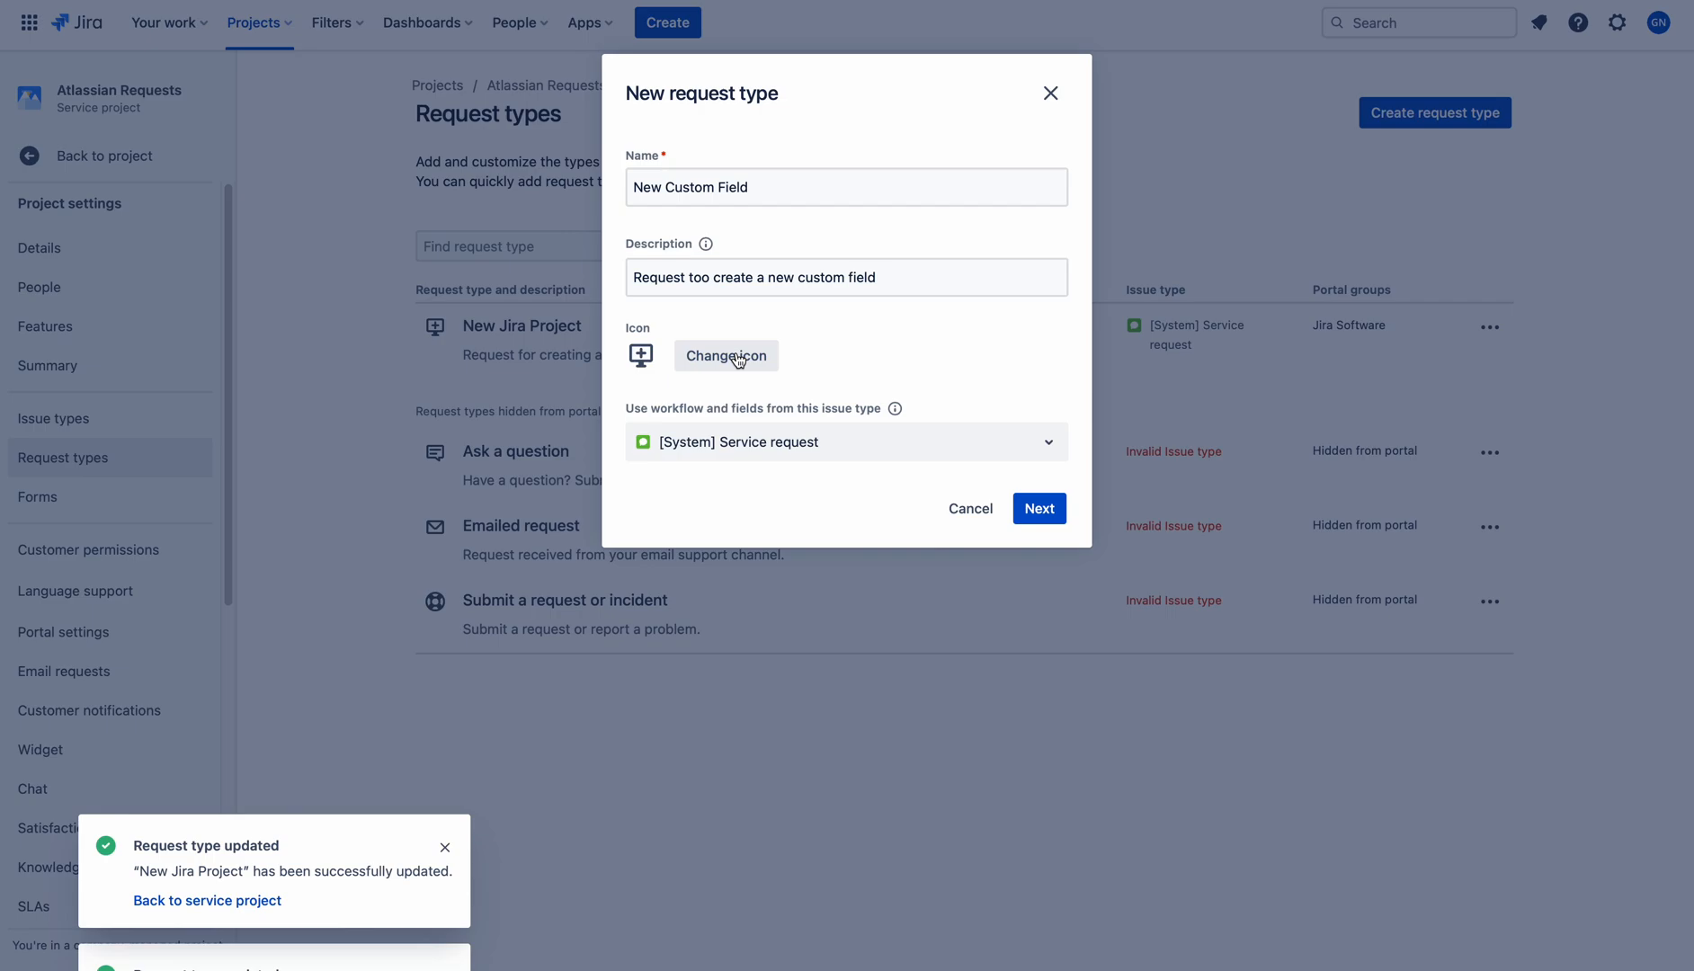
# Give the request type the gears icon and create it in the Jira Software portal group
pyautogui.click(730, 357)
pyautogui.click(911, 421)
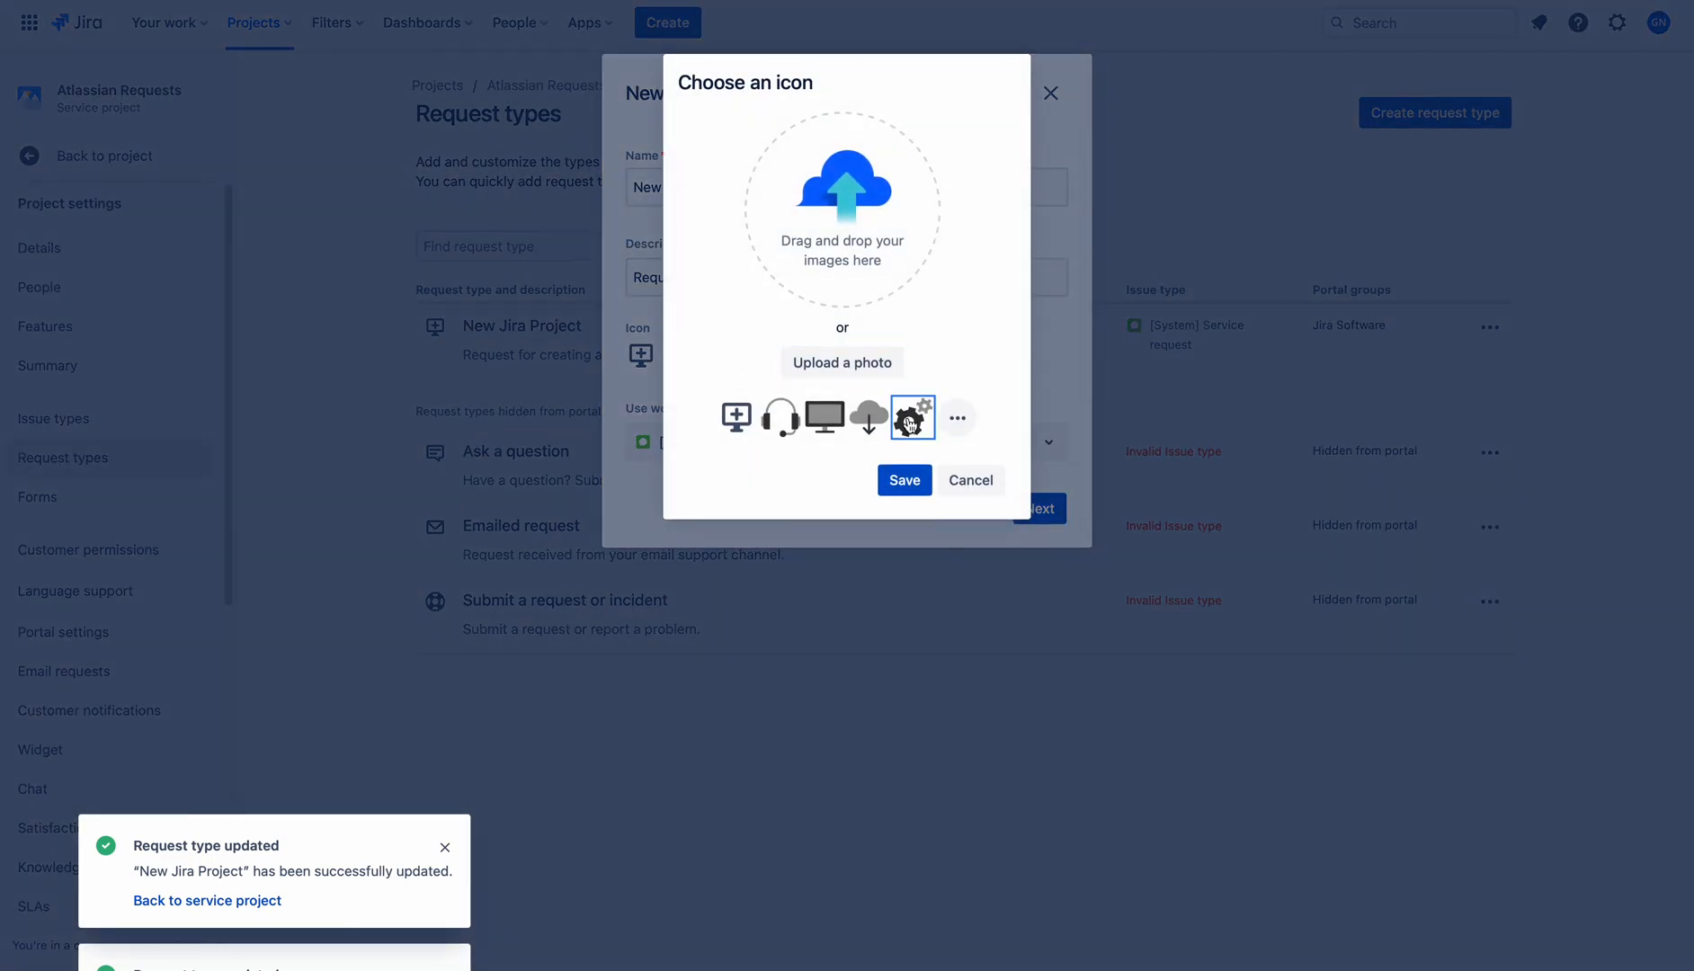
pyautogui.click(912, 483)
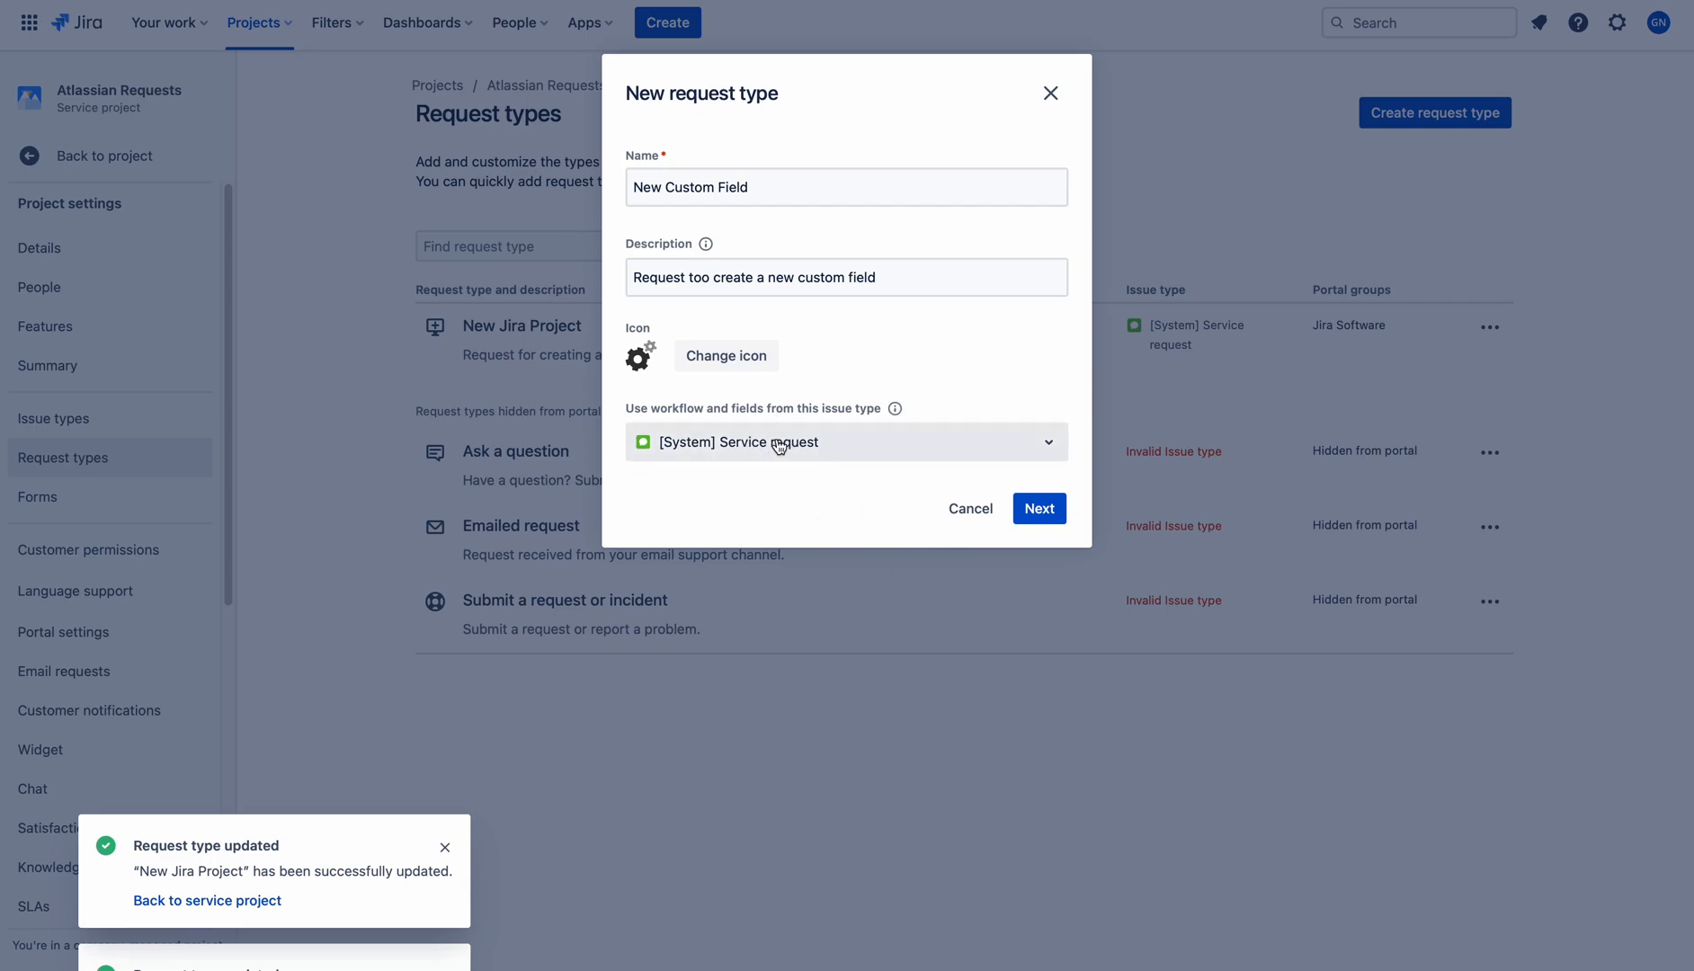
pyautogui.click(1048, 511)
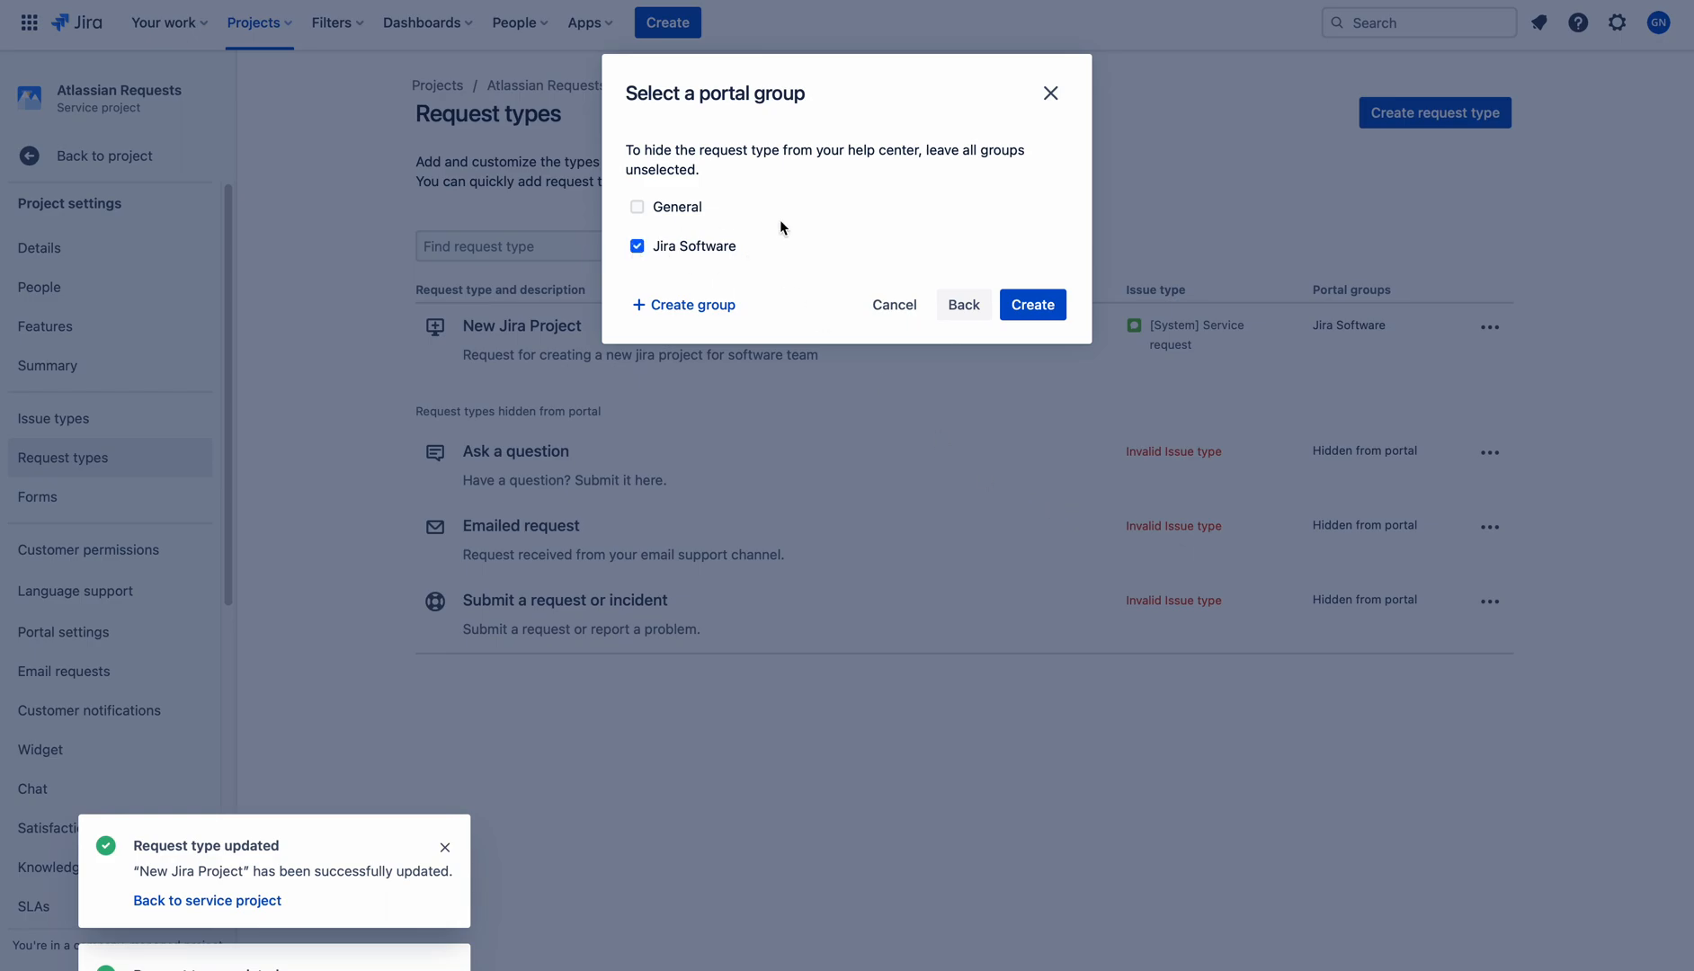
pyautogui.click(1035, 306)
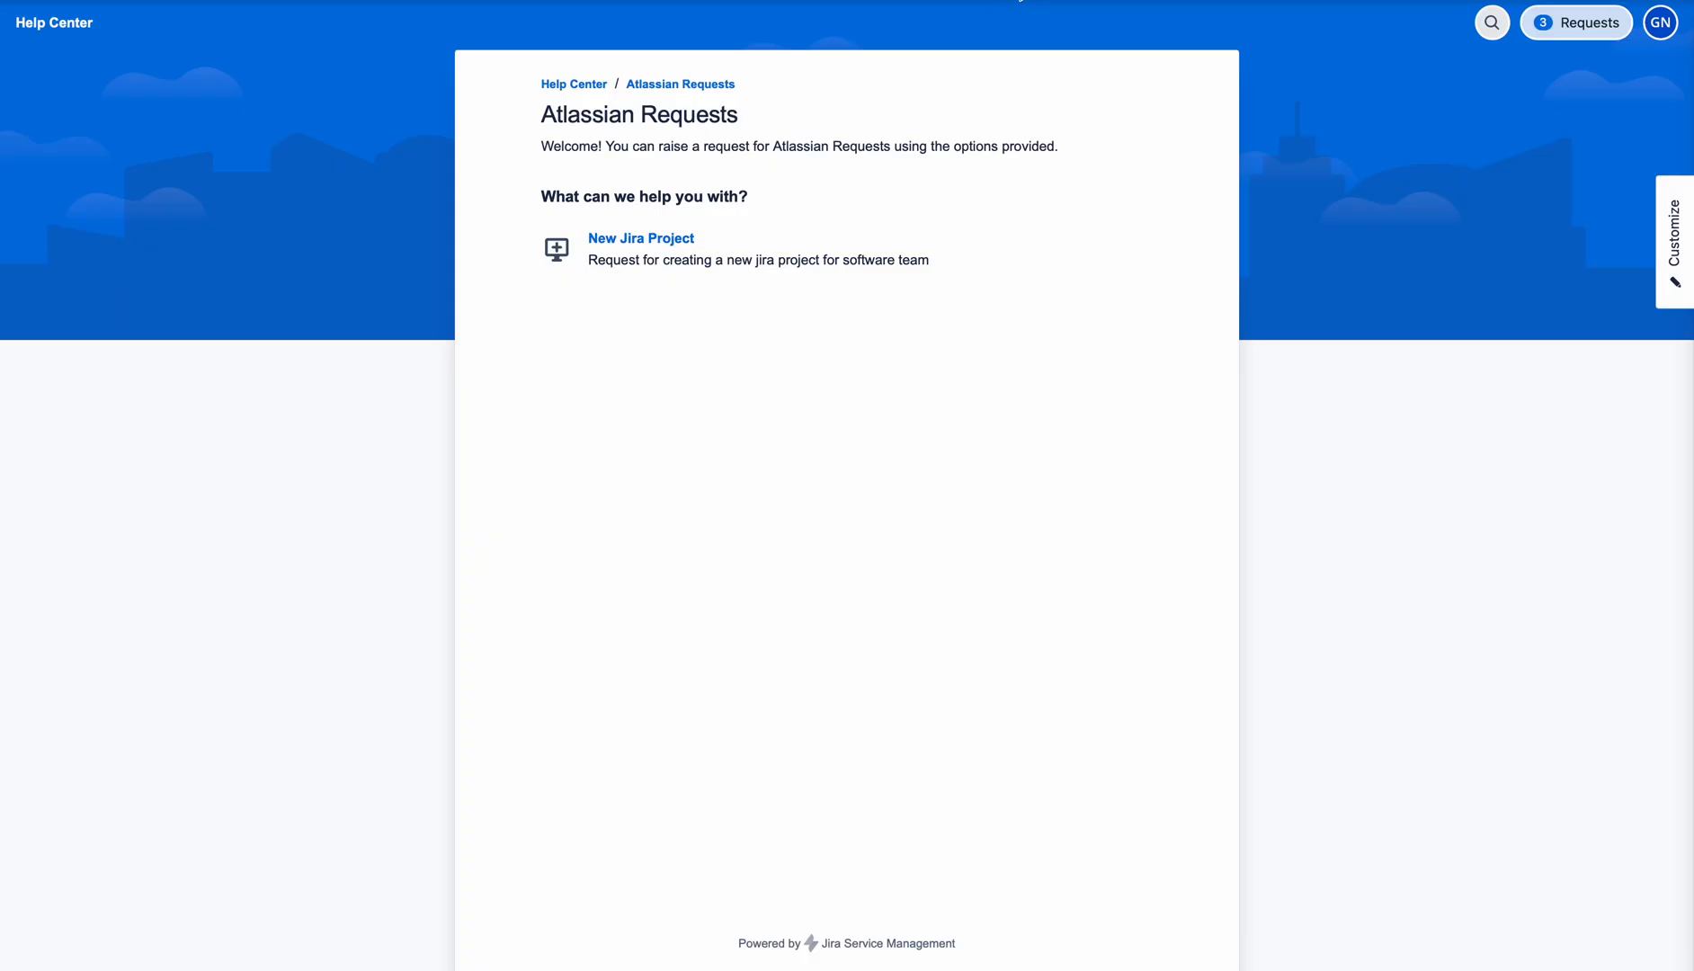
# Reload the Atlassian Requests portal and open the New Custom Field request form
pyautogui.press('super+r')
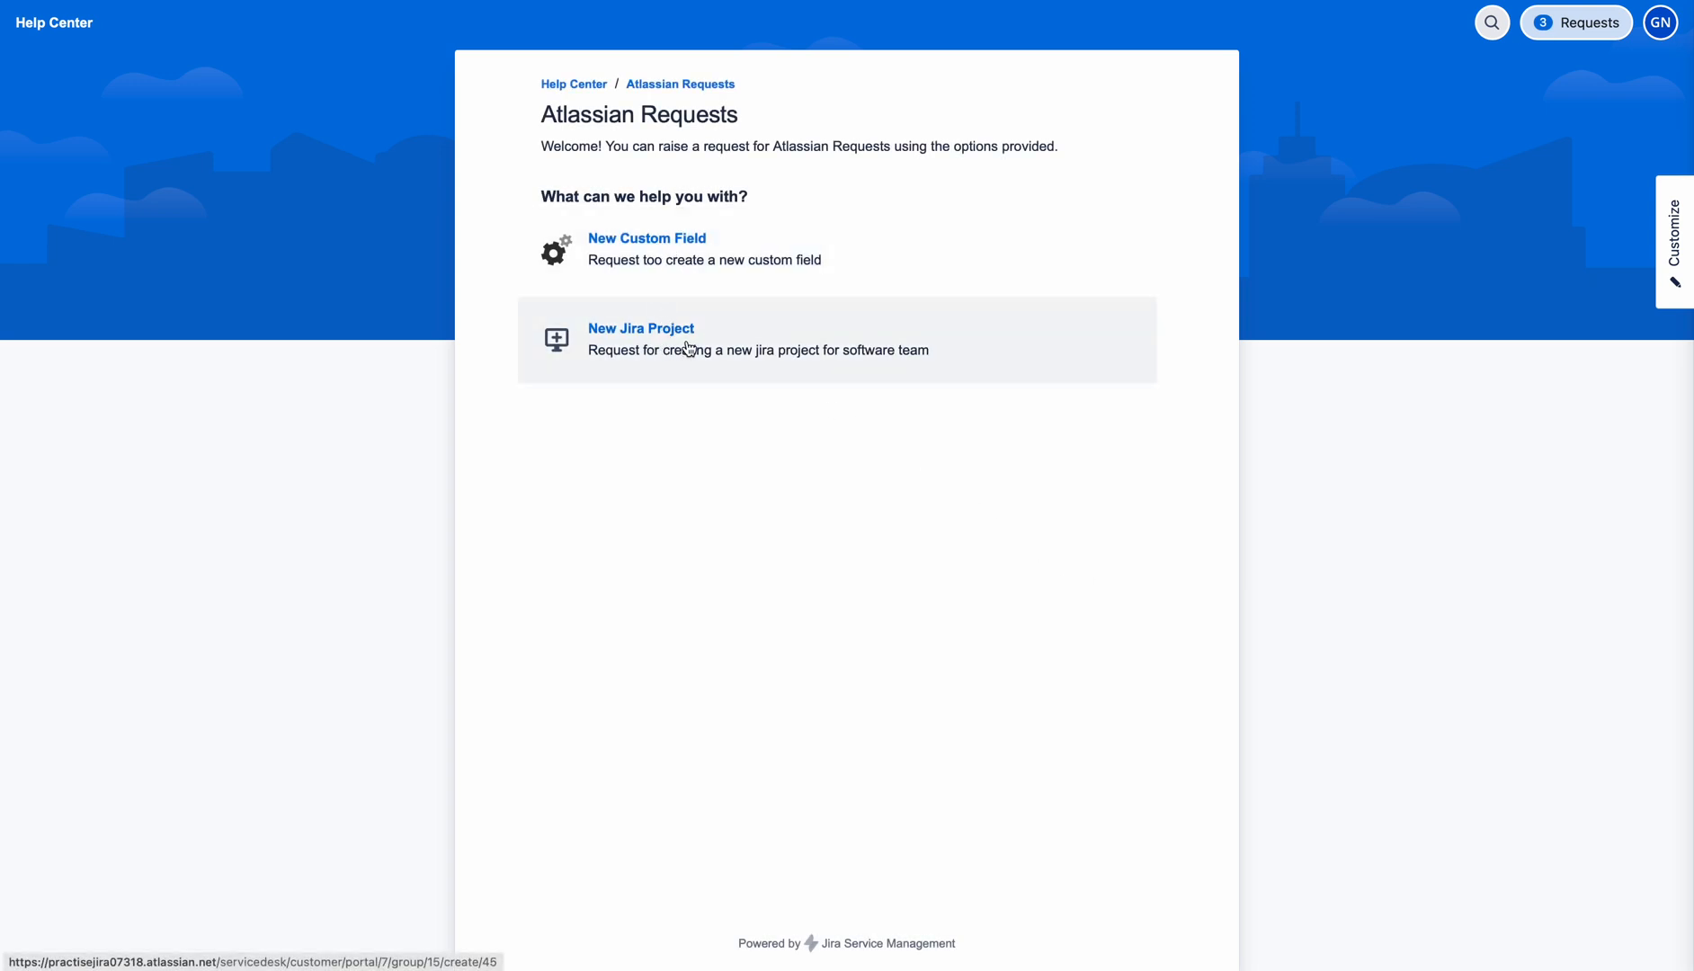
pyautogui.click(698, 247)
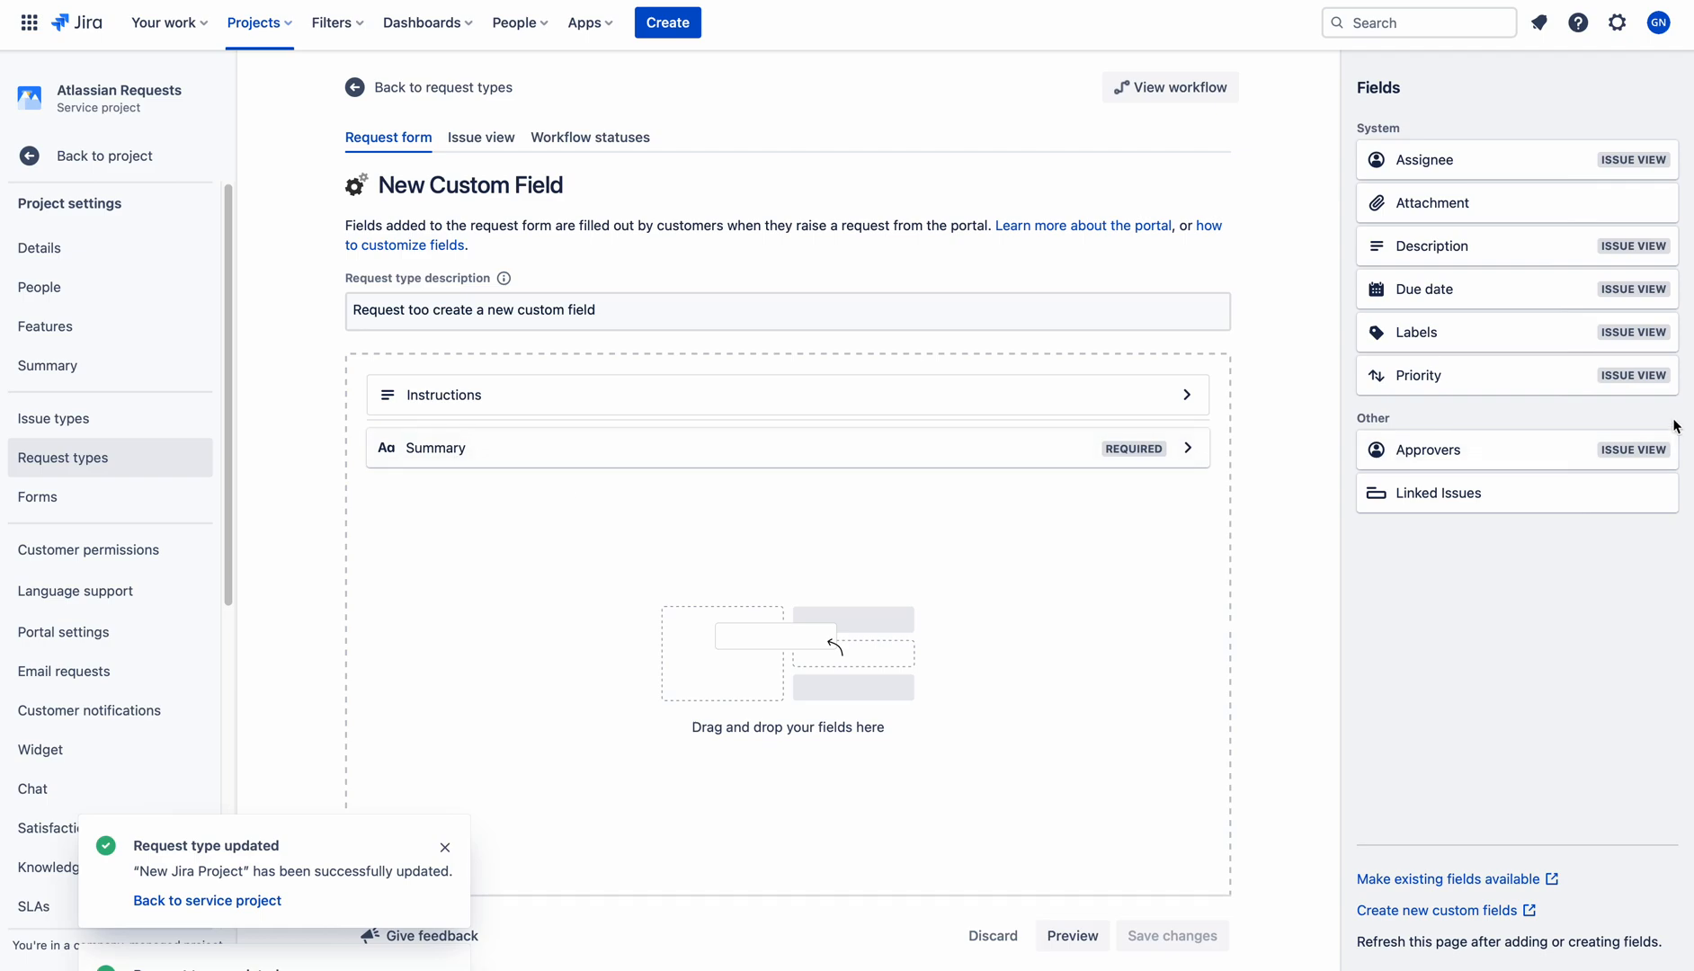
# Add the Description, Attachment and Priority fields below Summary on the New Custom Field request form and save the changes
pyautogui.click(1517, 246)
pyautogui.moveTo(1518, 245); pyautogui.dragTo(515, 490)
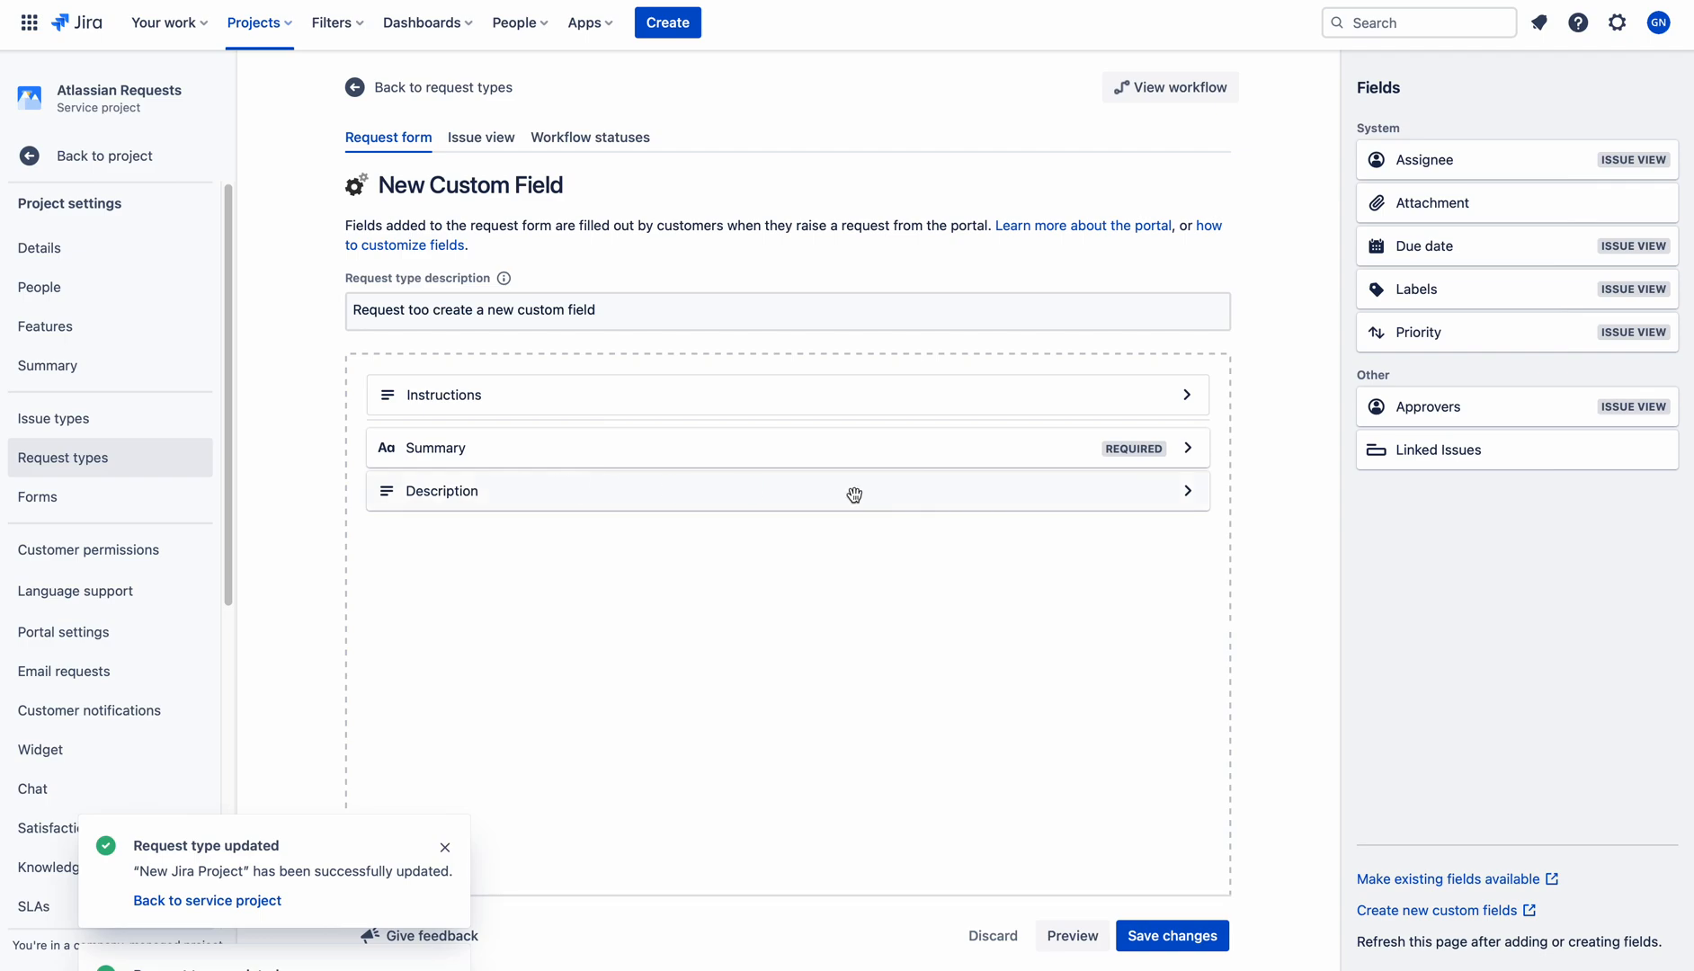
pyautogui.moveTo(1449, 205); pyautogui.dragTo(521, 540)
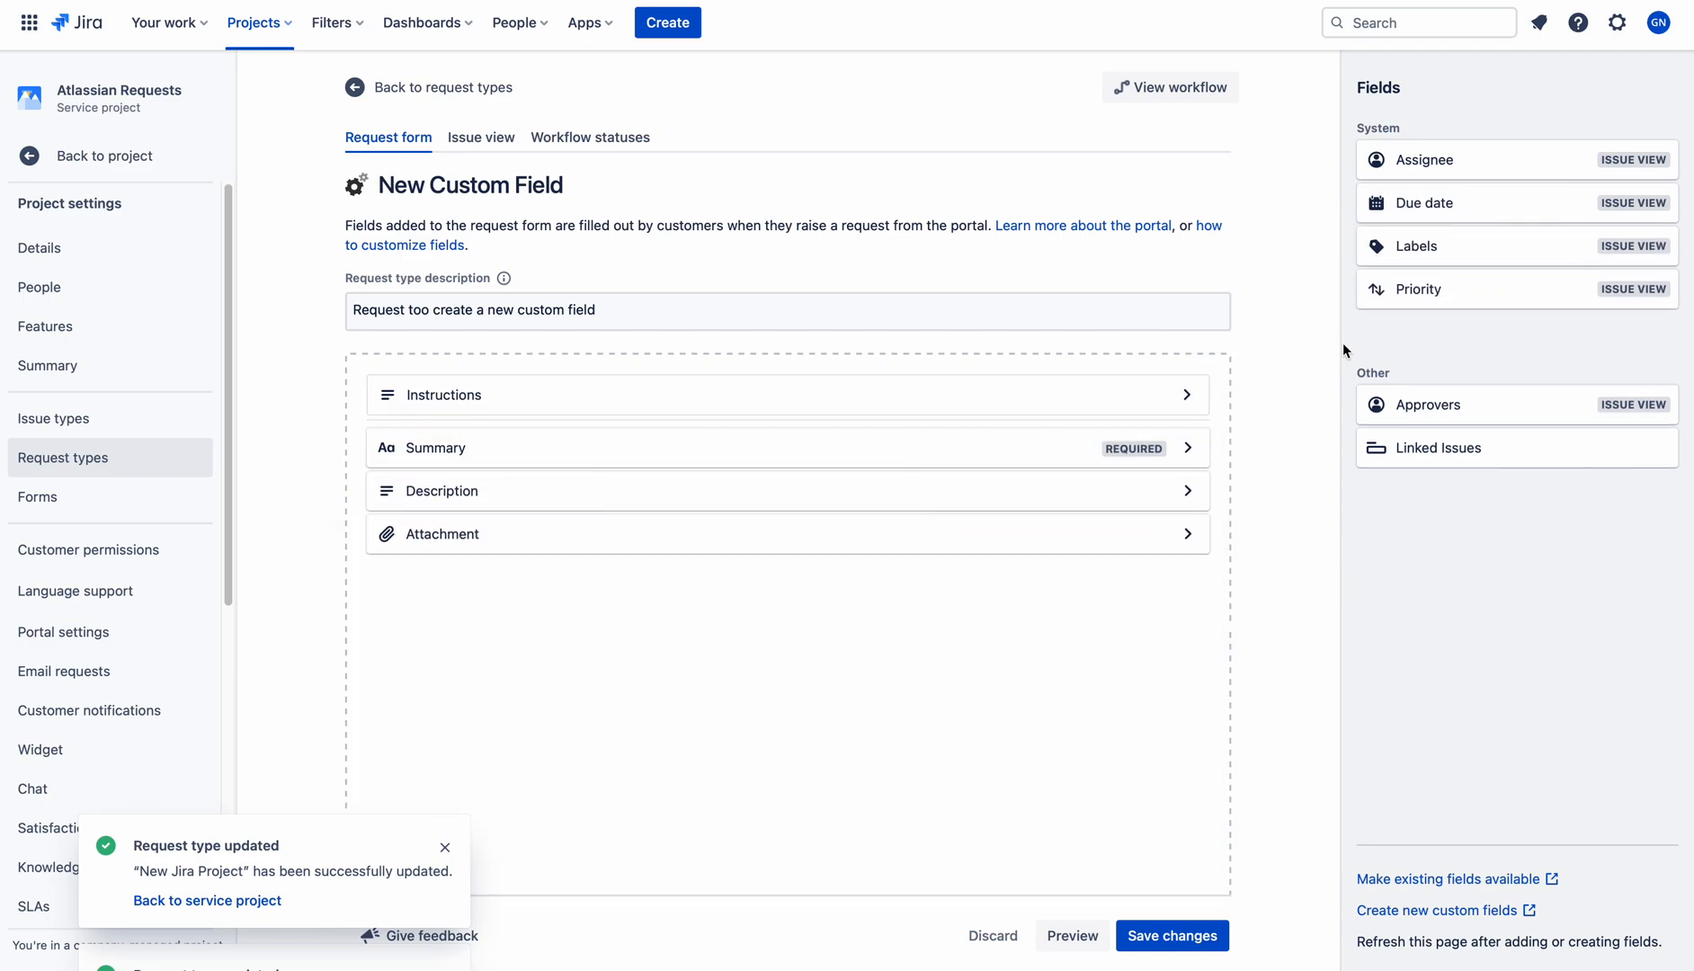
pyautogui.moveTo(1434, 286); pyautogui.dragTo(418, 577)
pyautogui.click(1174, 934)
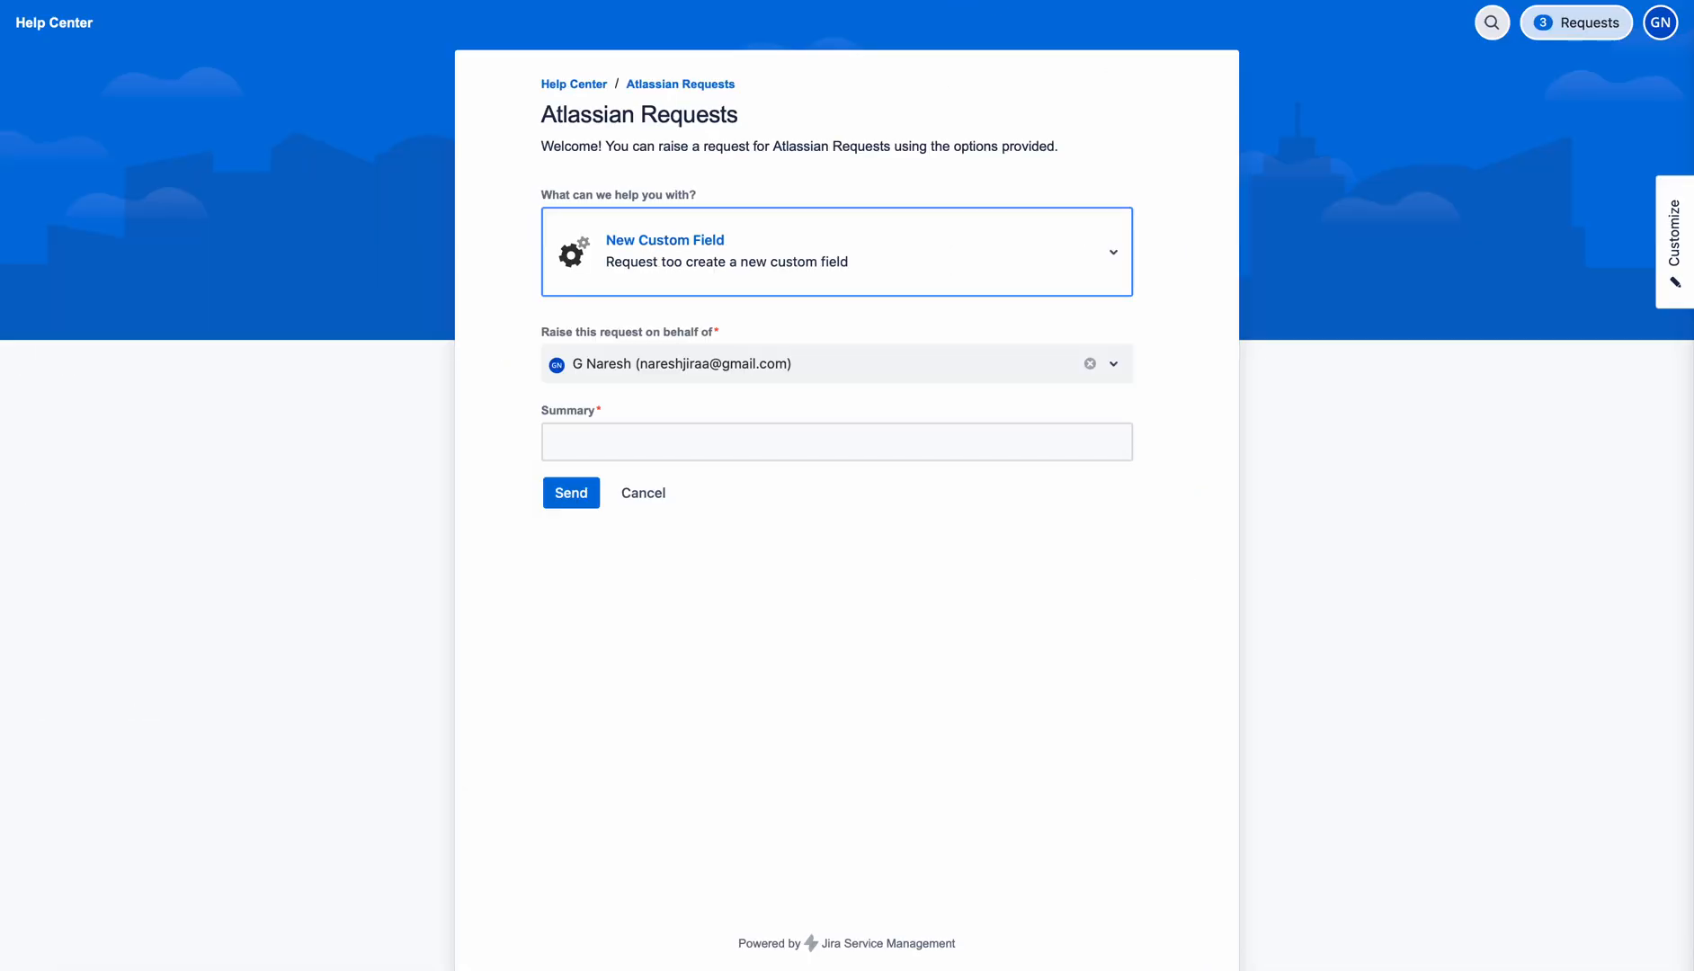
# Reload the portal's New Custom Field form and check its Description, Attachment and Priority fields
pyautogui.press('super+r')
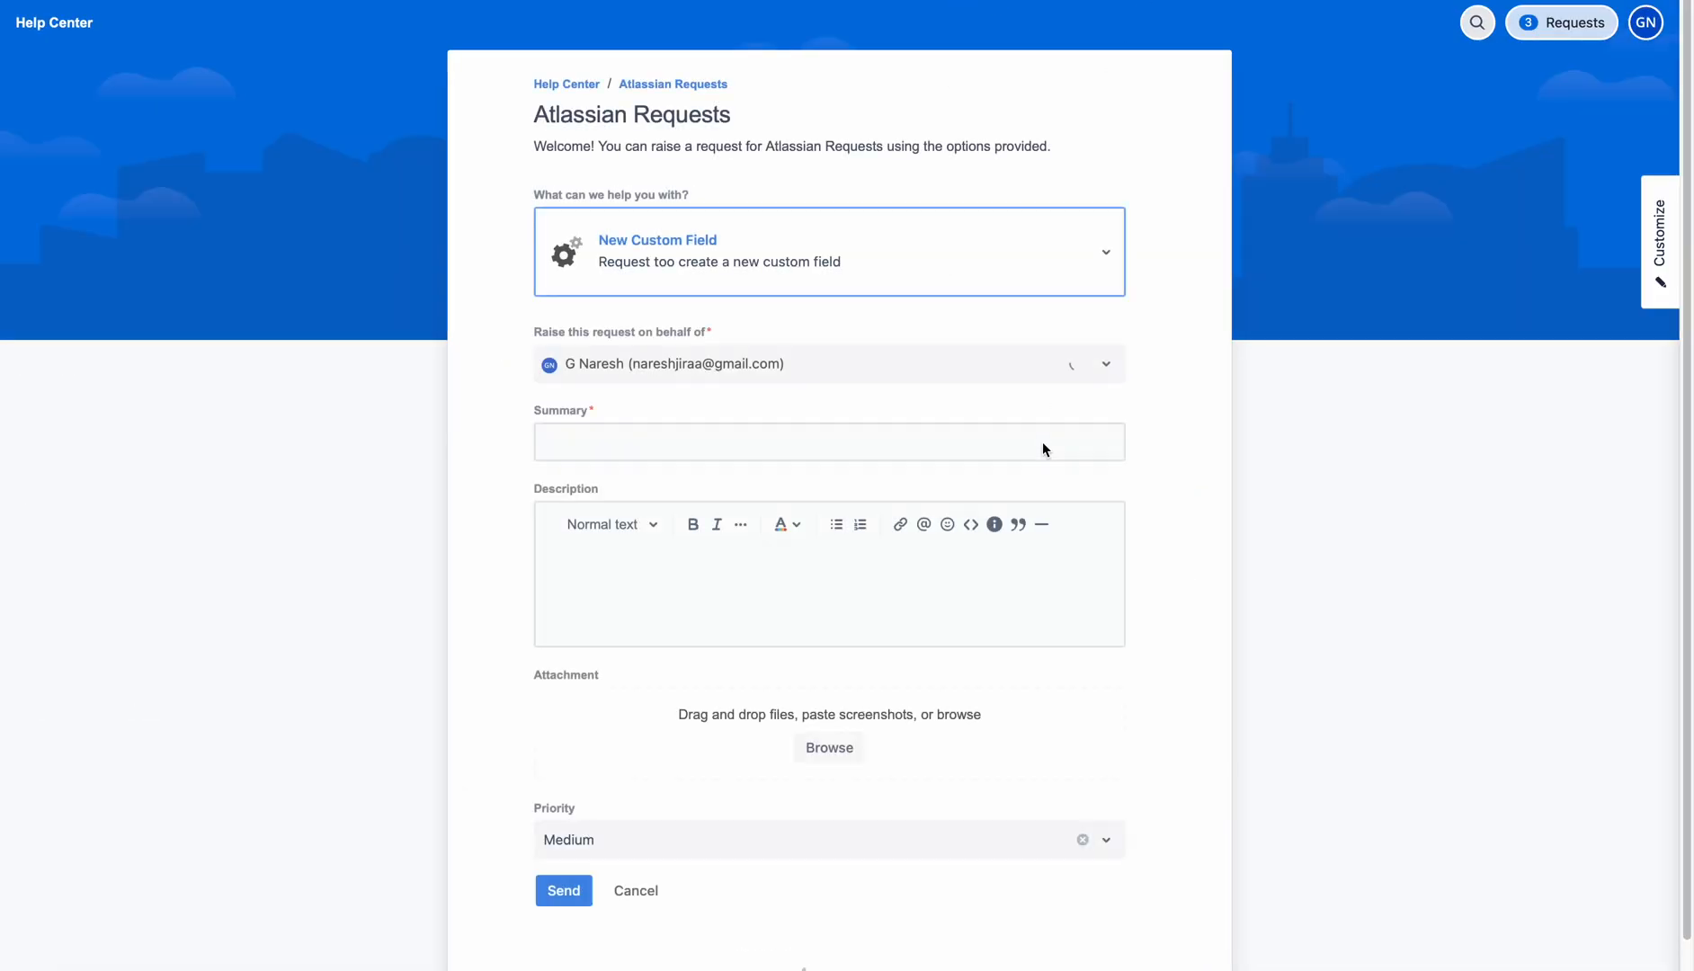
pyautogui.scroll(-1, 890, 422)
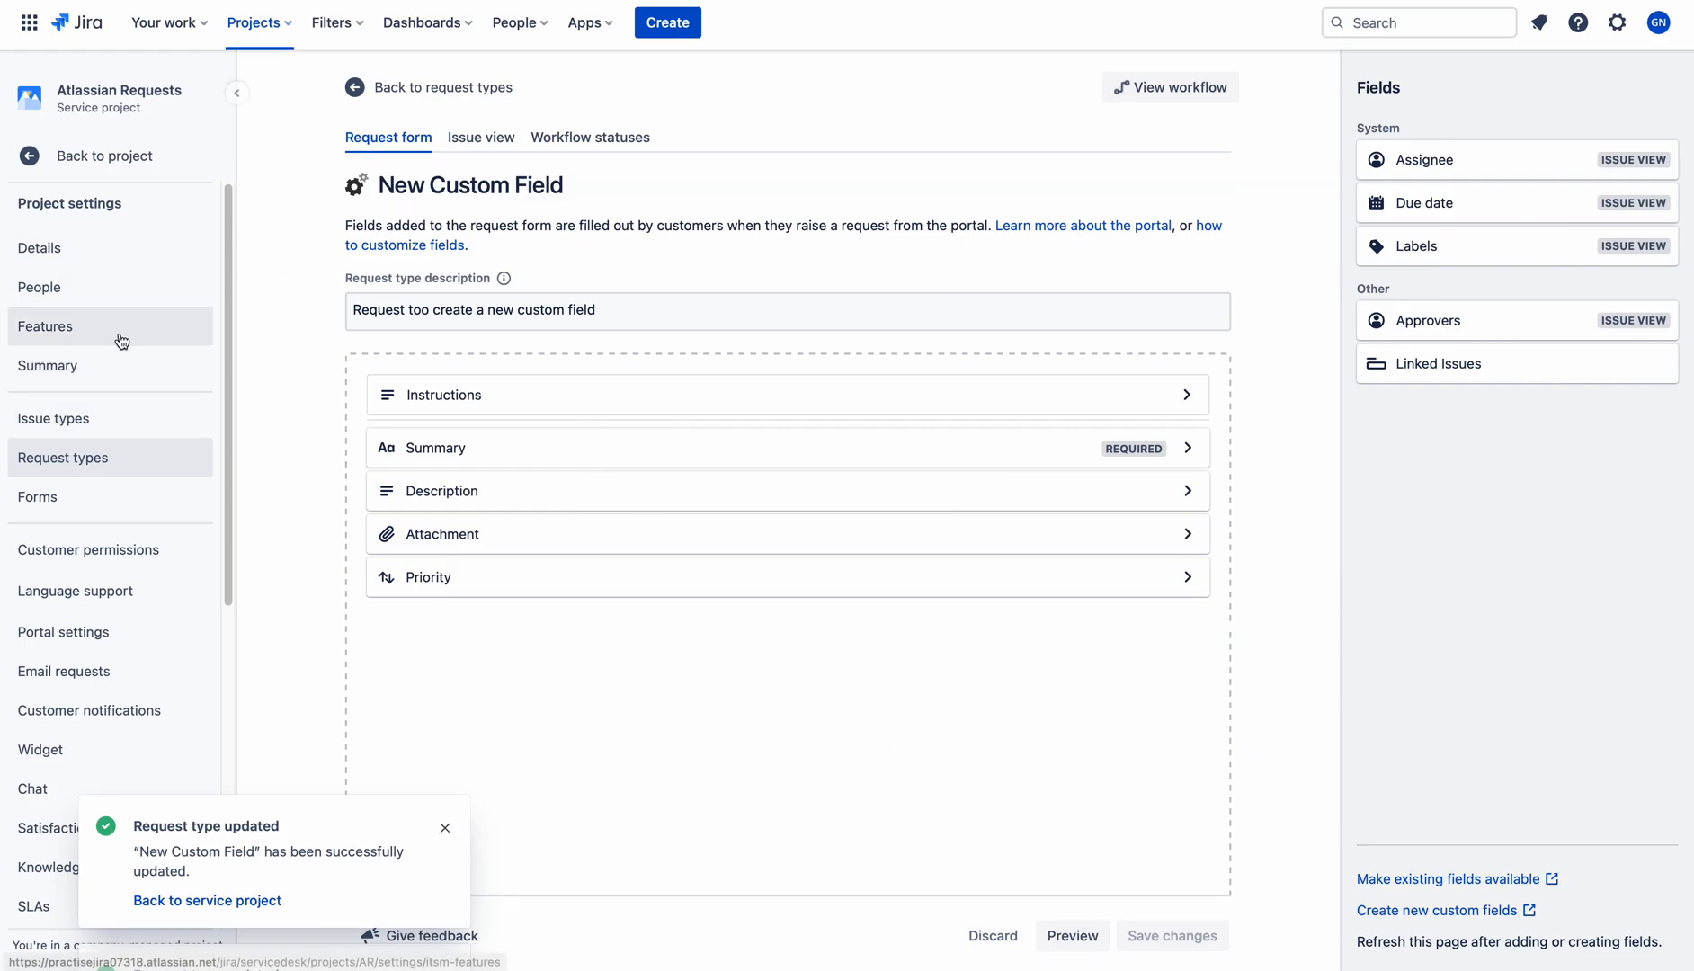
# Start another request type named New Jira Project with the description "Request to create a project for service teams"
pyautogui.click(85, 459)
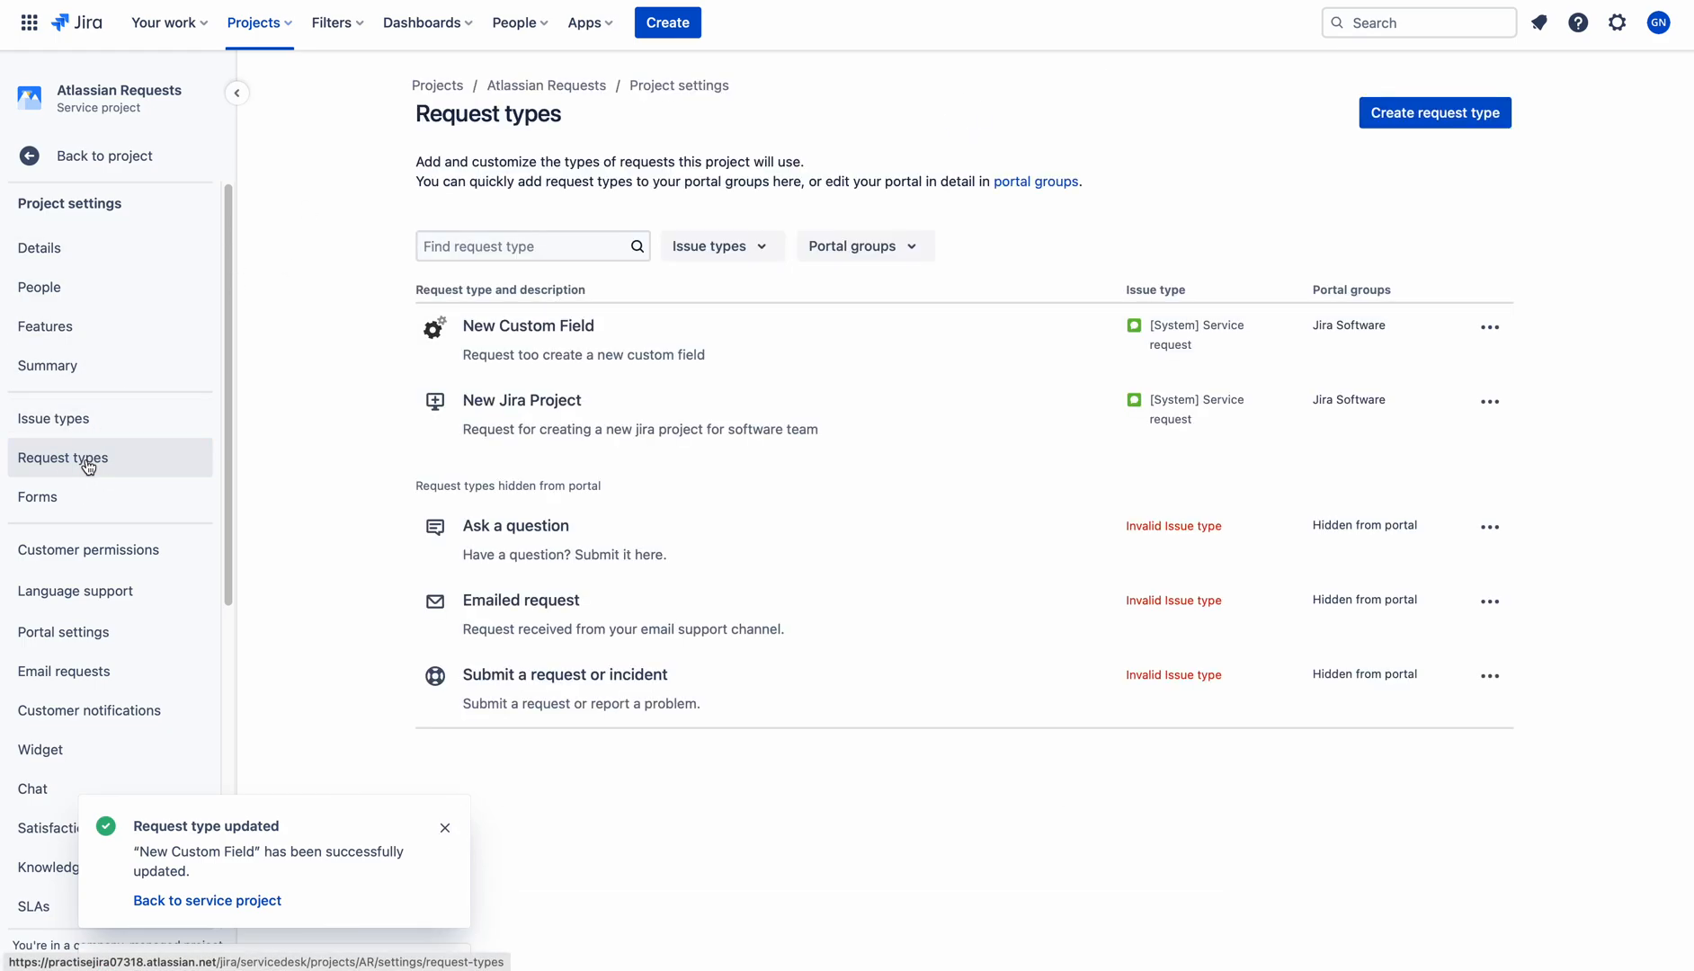
pyautogui.click(1437, 114)
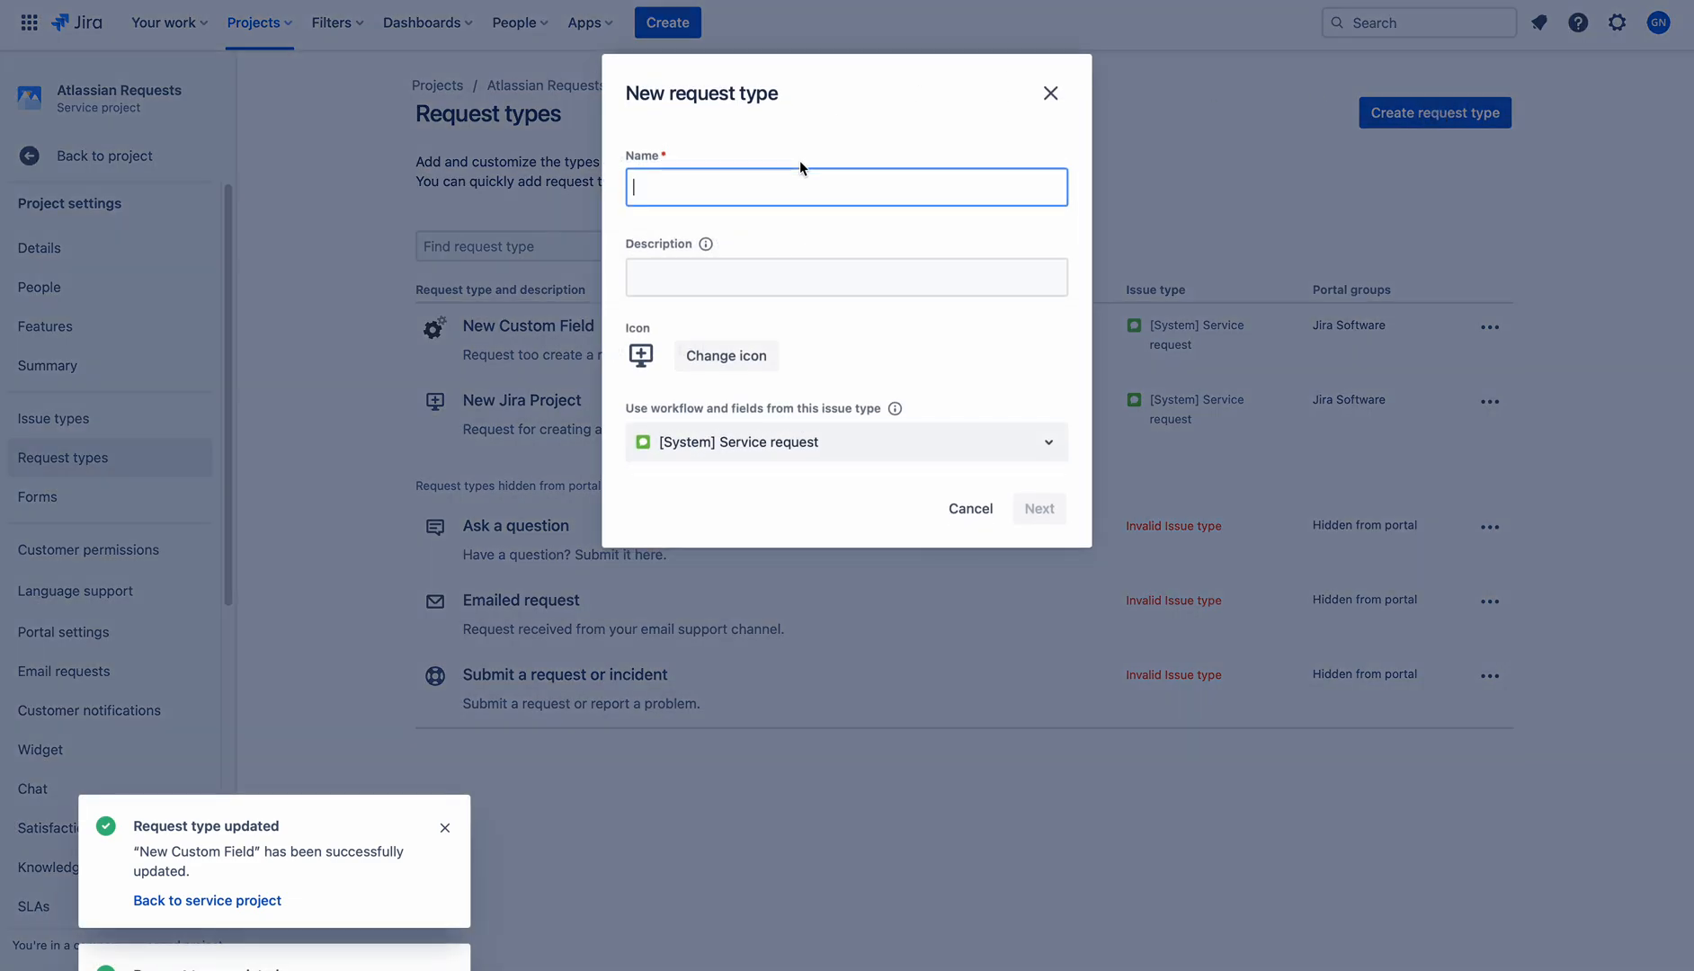
pyautogui.write('new')
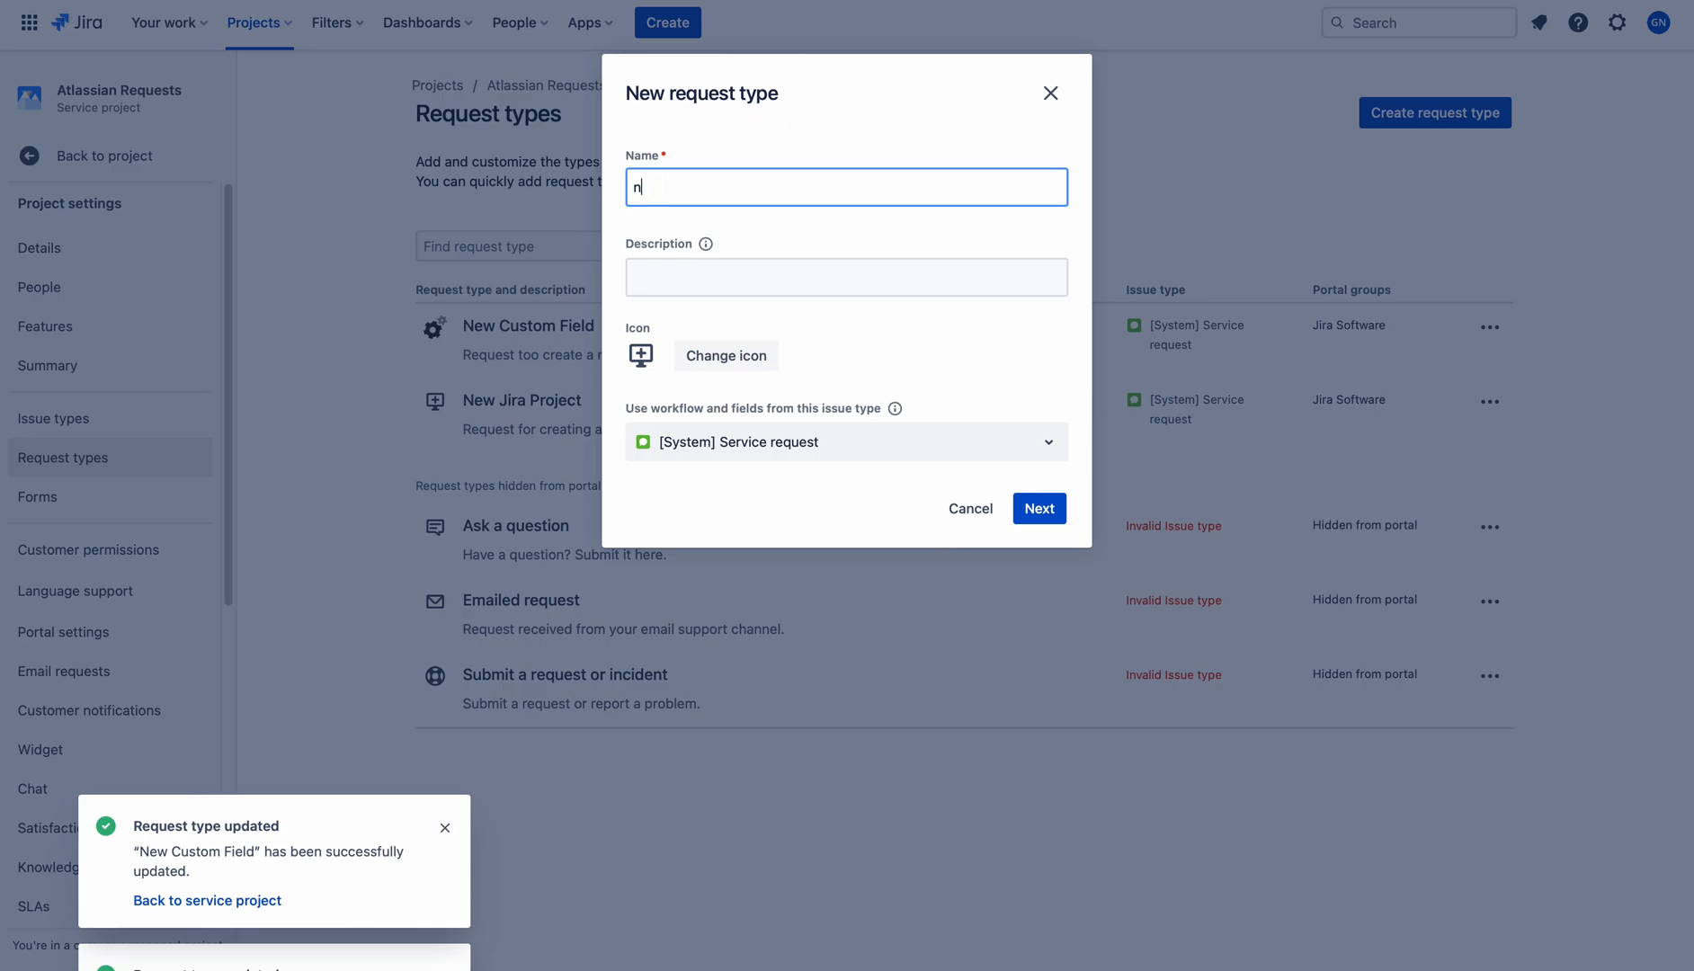
pyautogui.press('BackSpace')
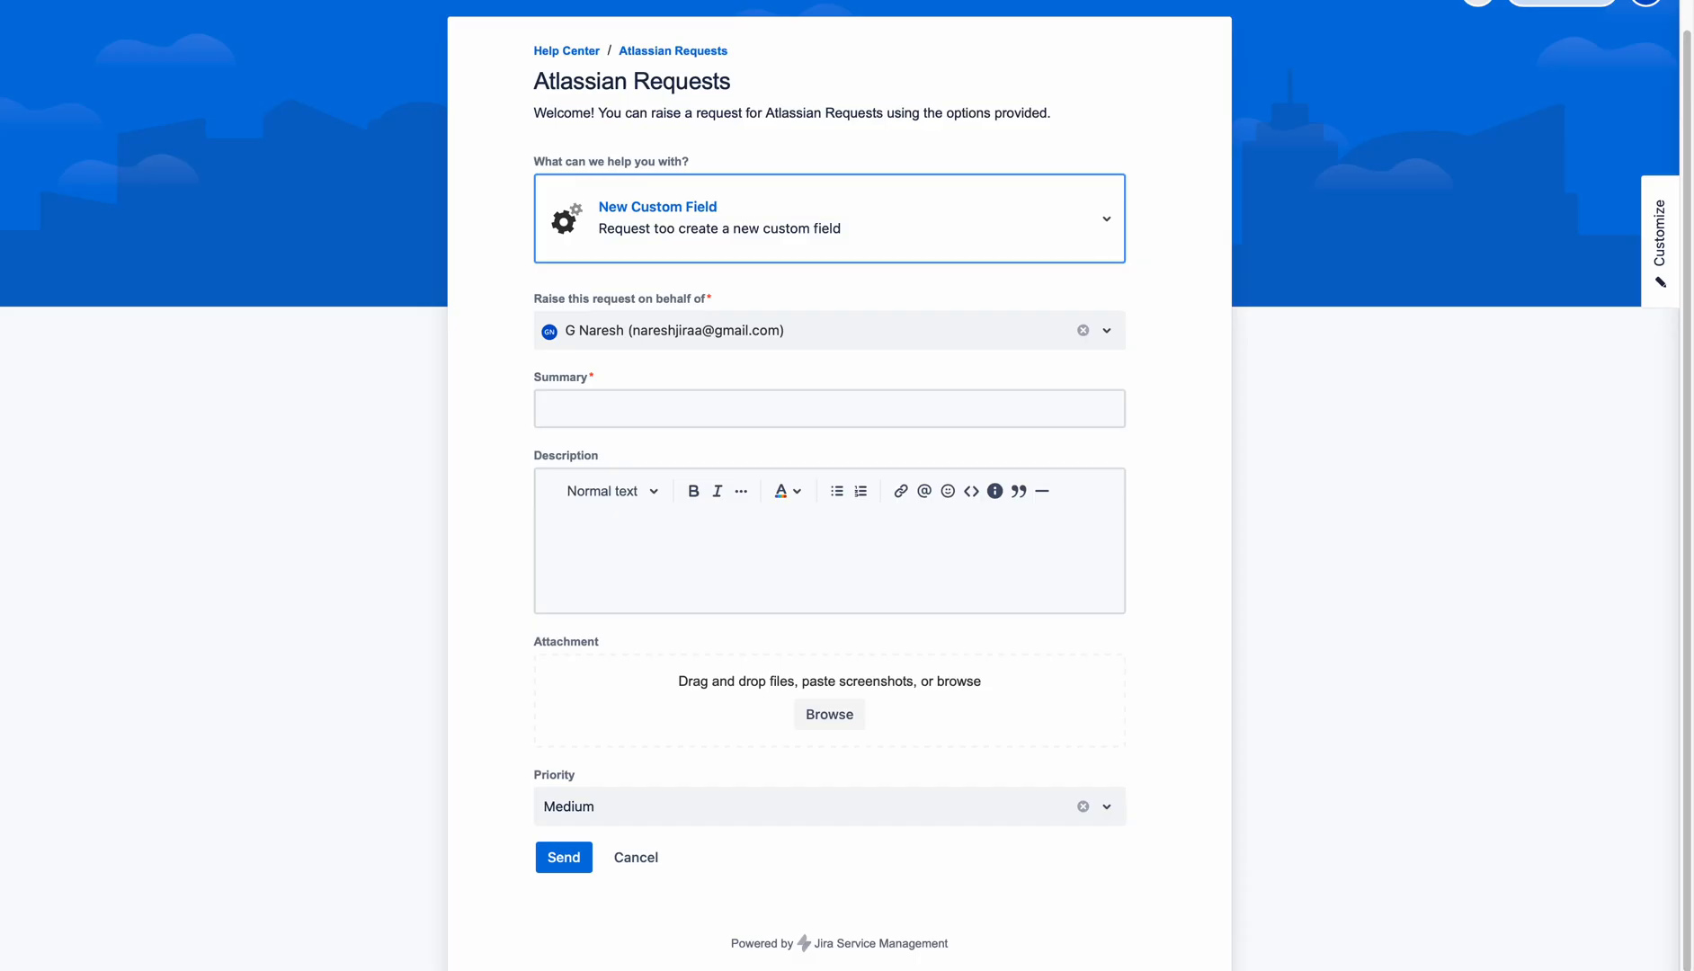
pyautogui.click(673, 51)
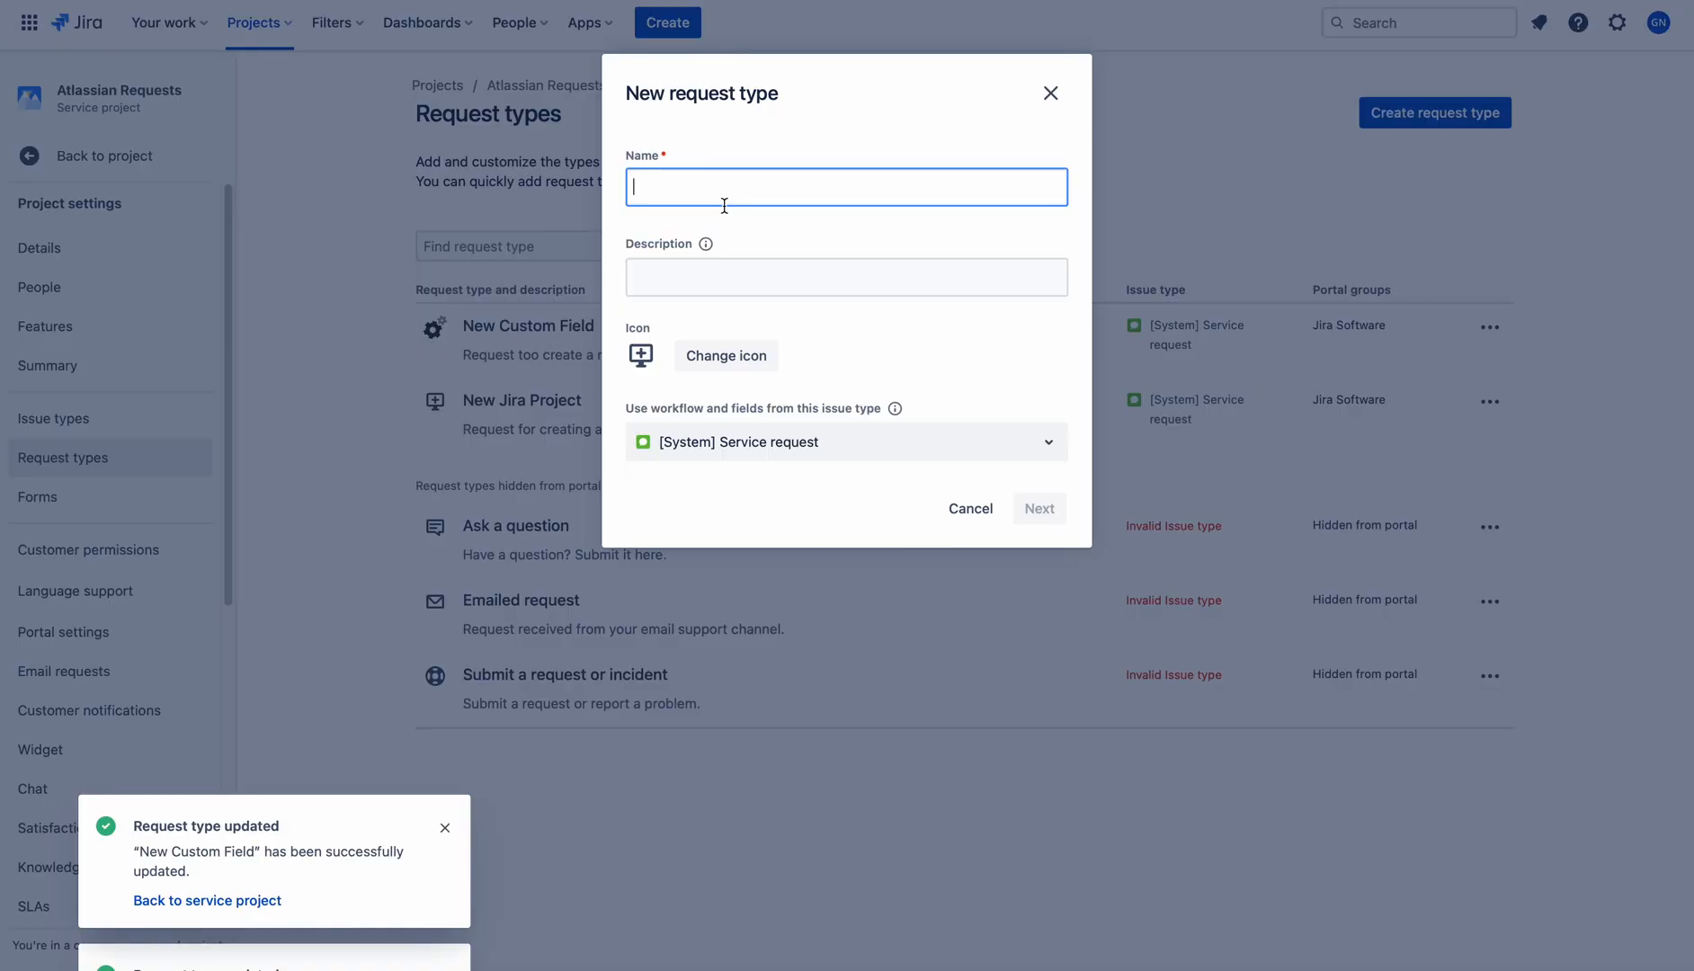
pyautogui.write('New Jira Project')
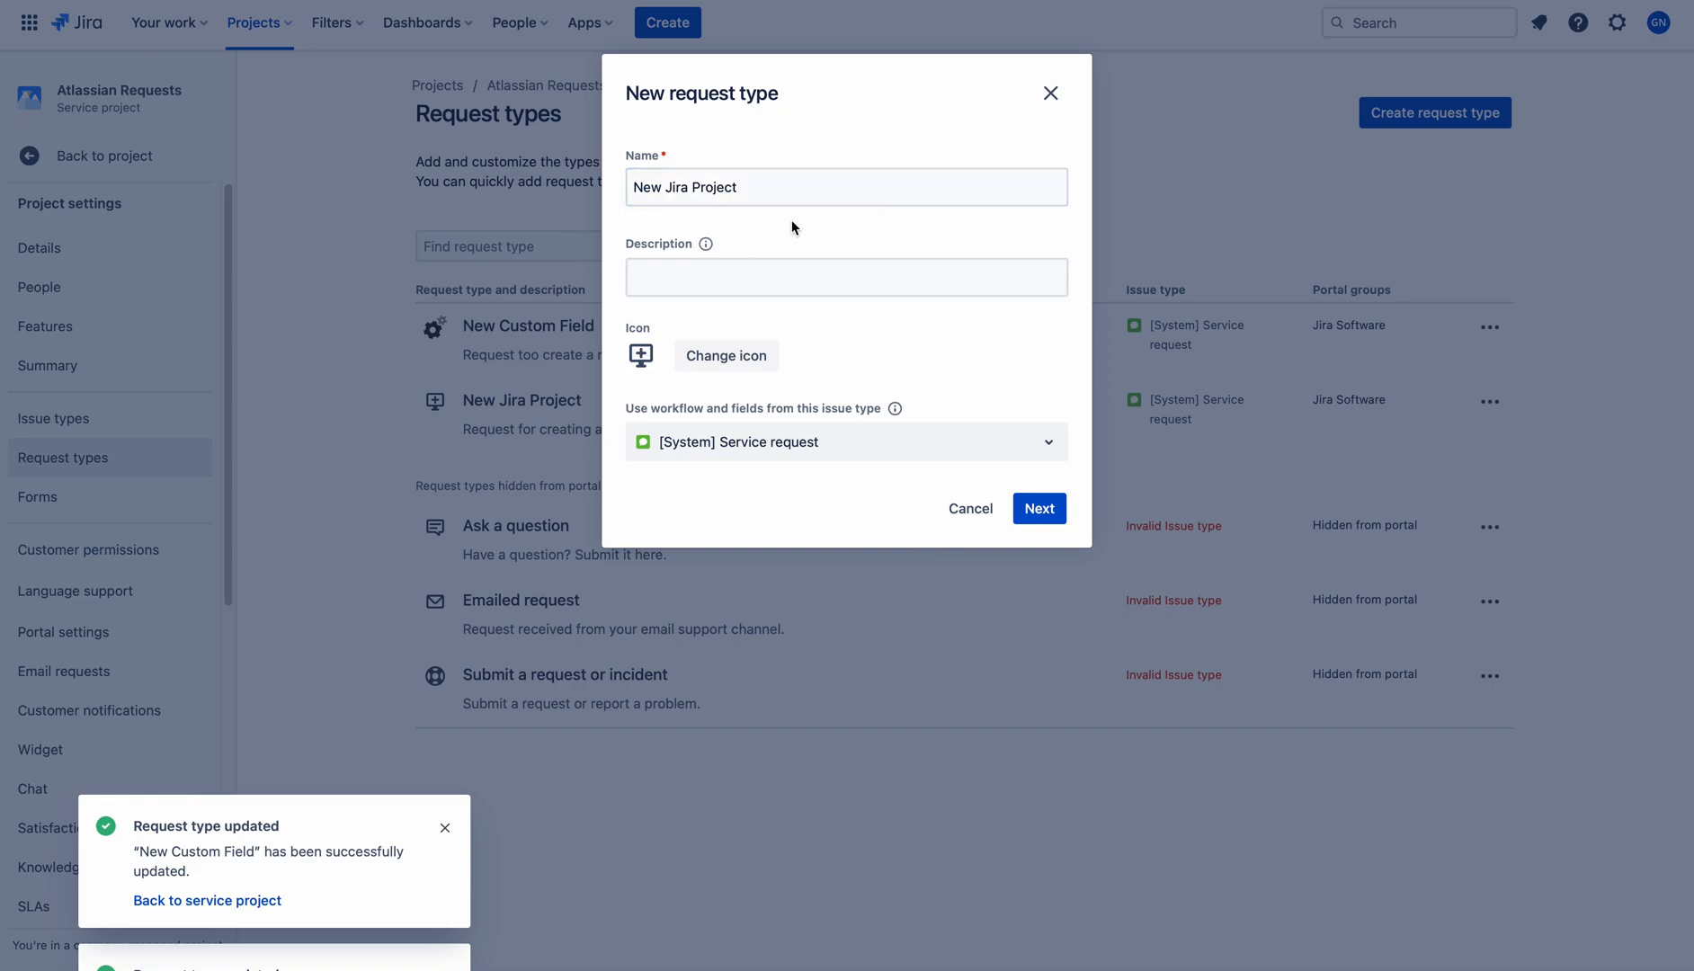
pyautogui.click(754, 287)
pyautogui.write('Request to')
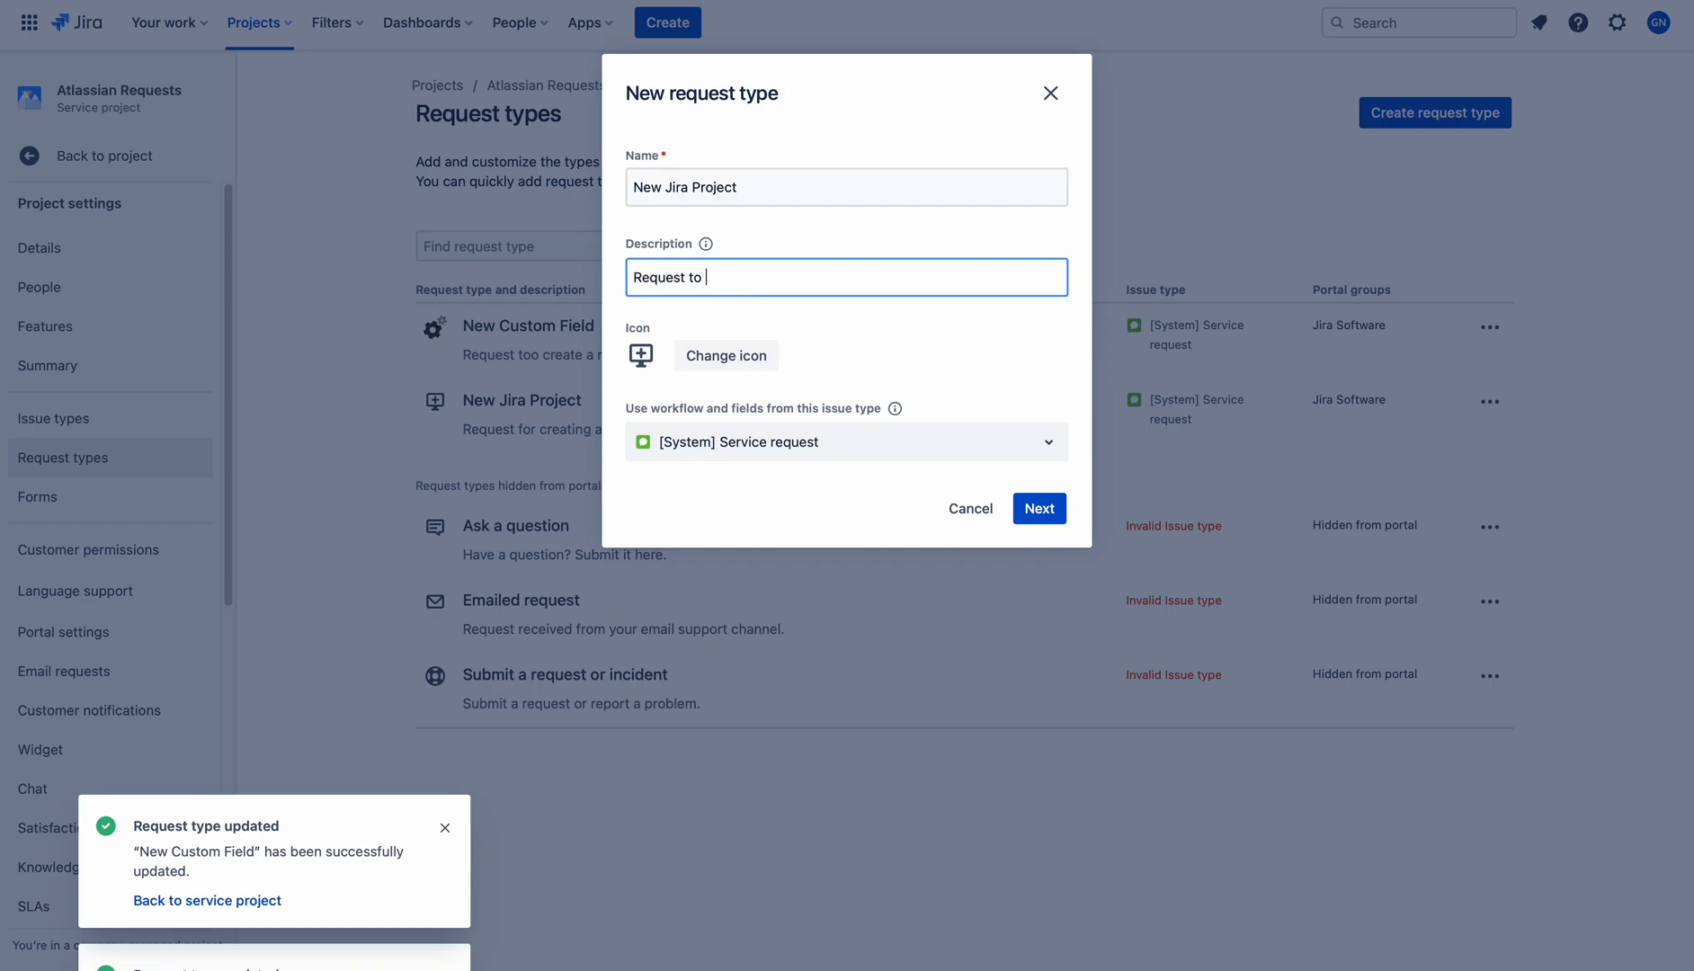
pyautogui.write('eate a project for service teams')
pyautogui.click(883, 344)
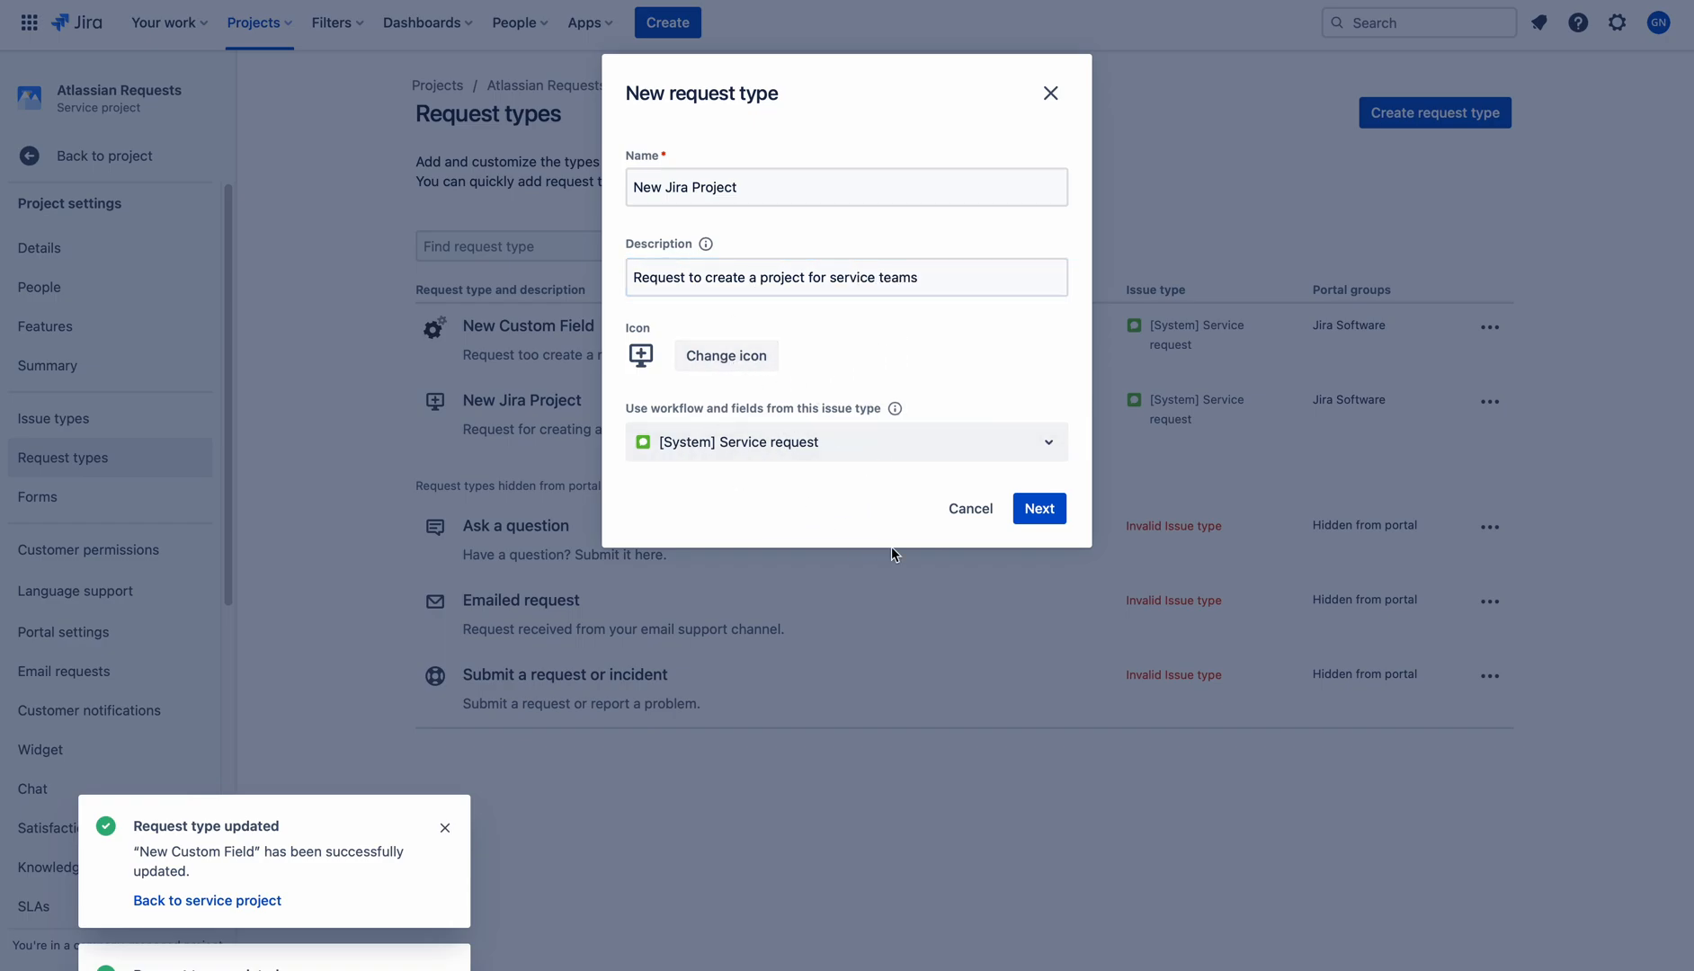
# Set the new request type's icon to the plain monitor
pyautogui.click(733, 369)
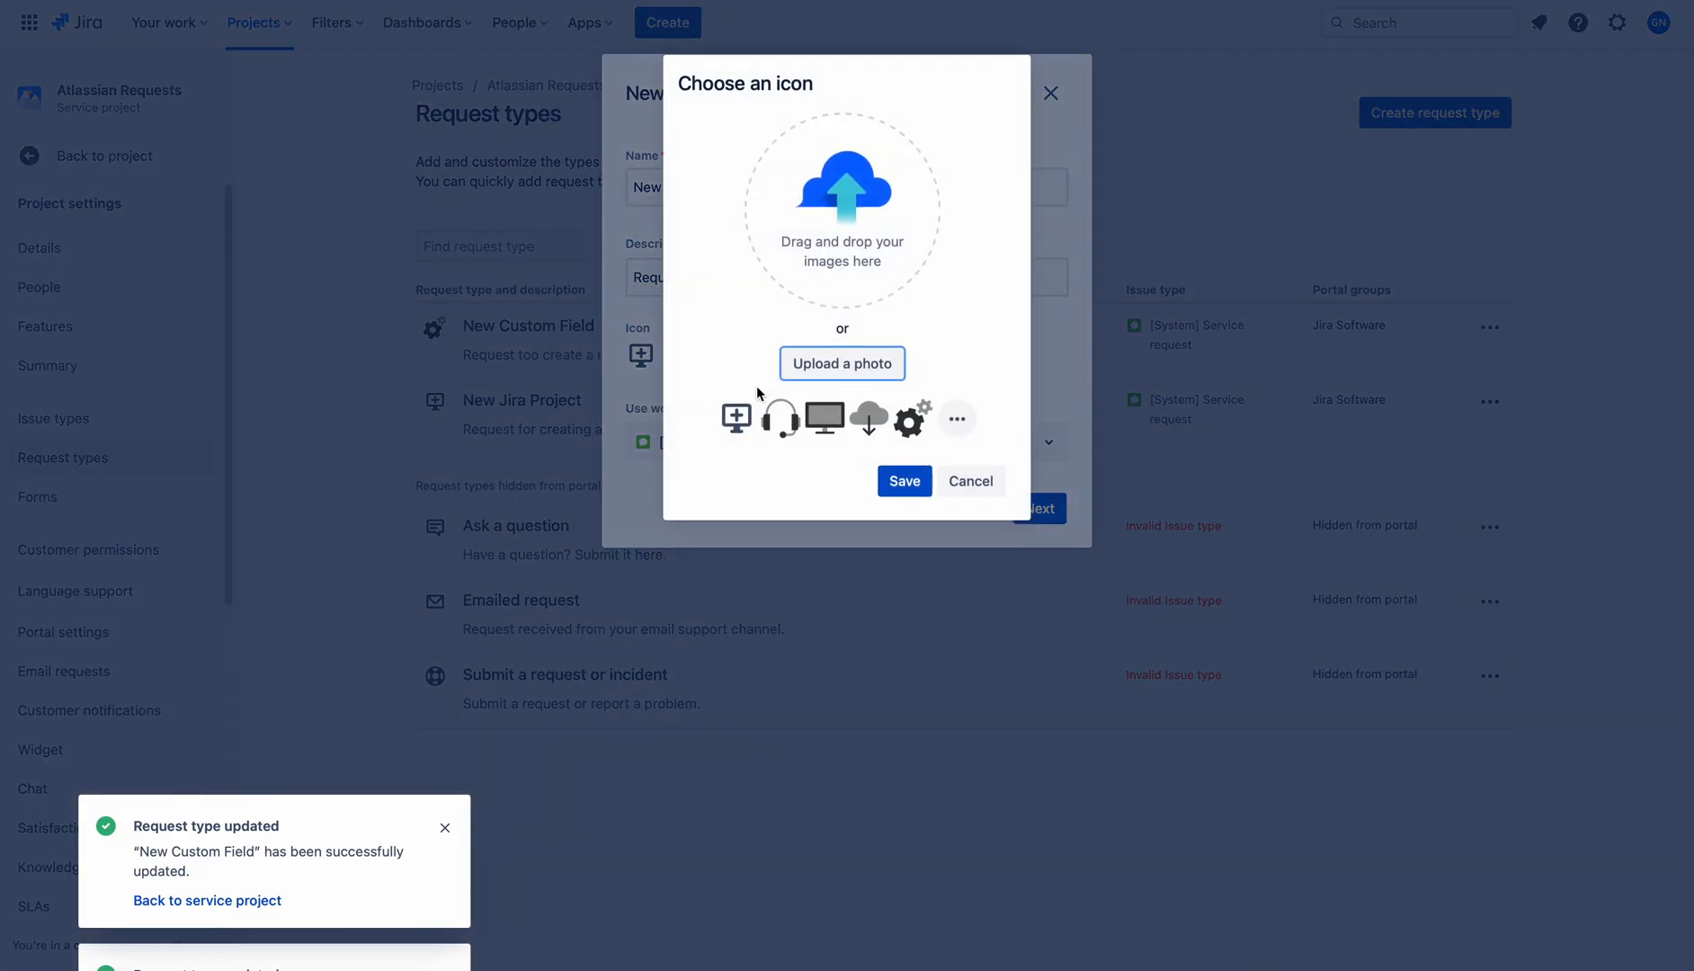
pyautogui.click(824, 416)
pyautogui.click(898, 497)
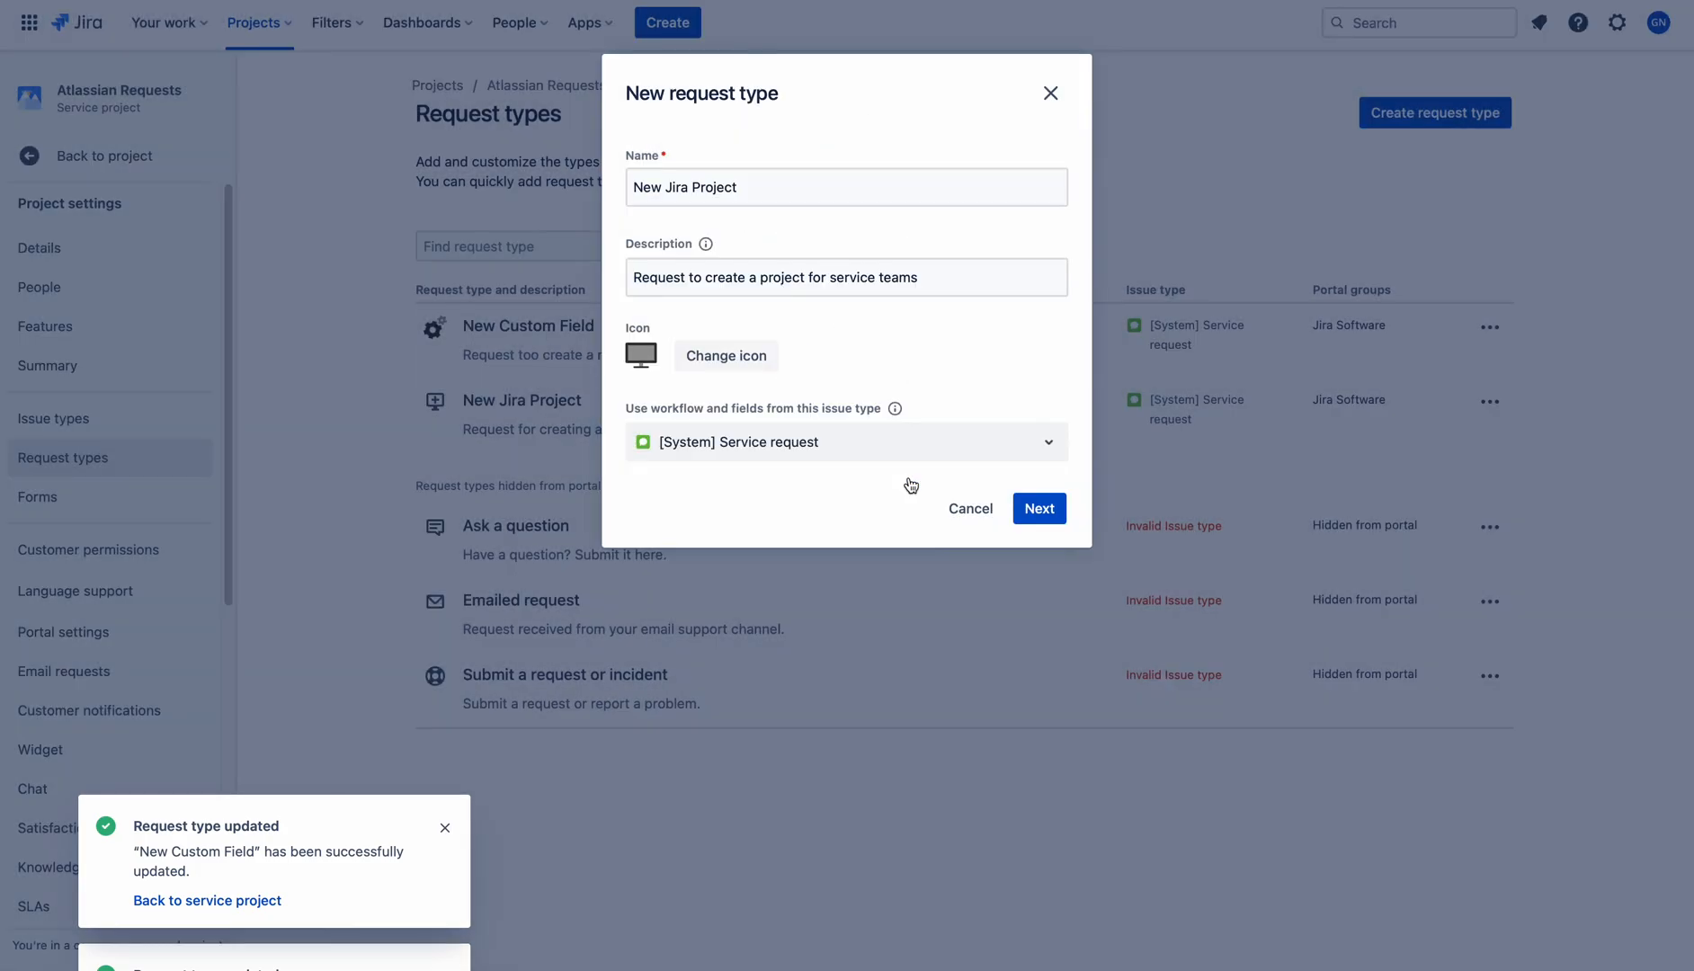
# Add a portal group named Jira Service Management and create the New Jira Project request type in it
pyautogui.click(1036, 509)
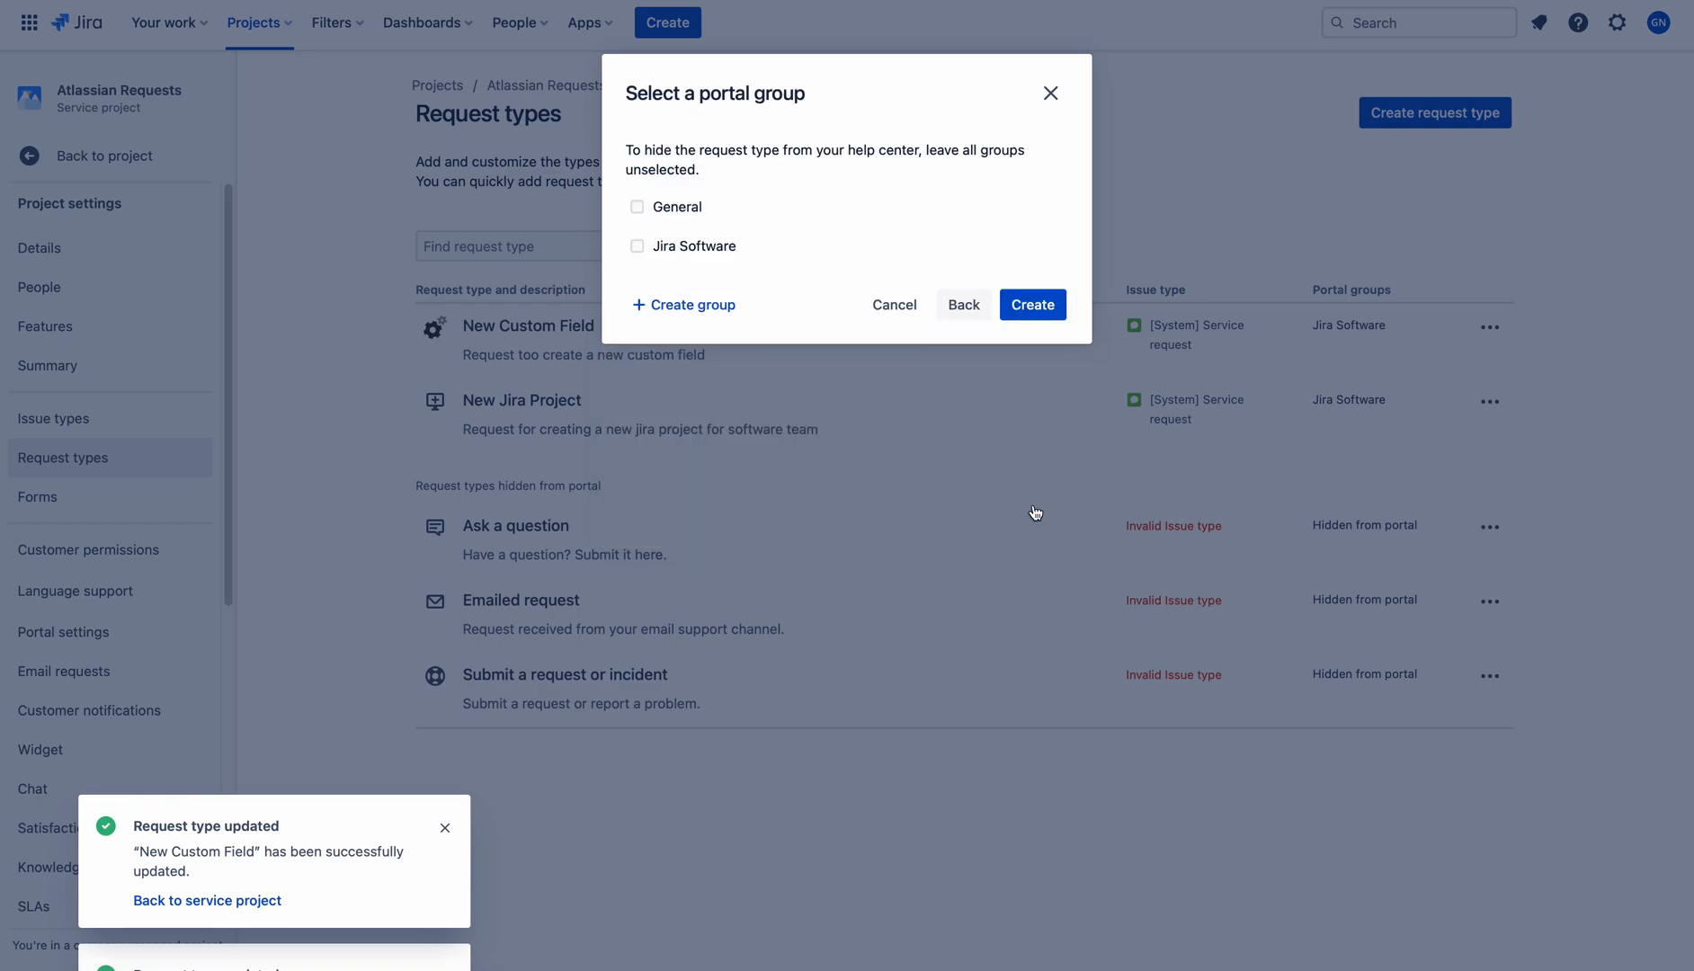
pyautogui.click(694, 305)
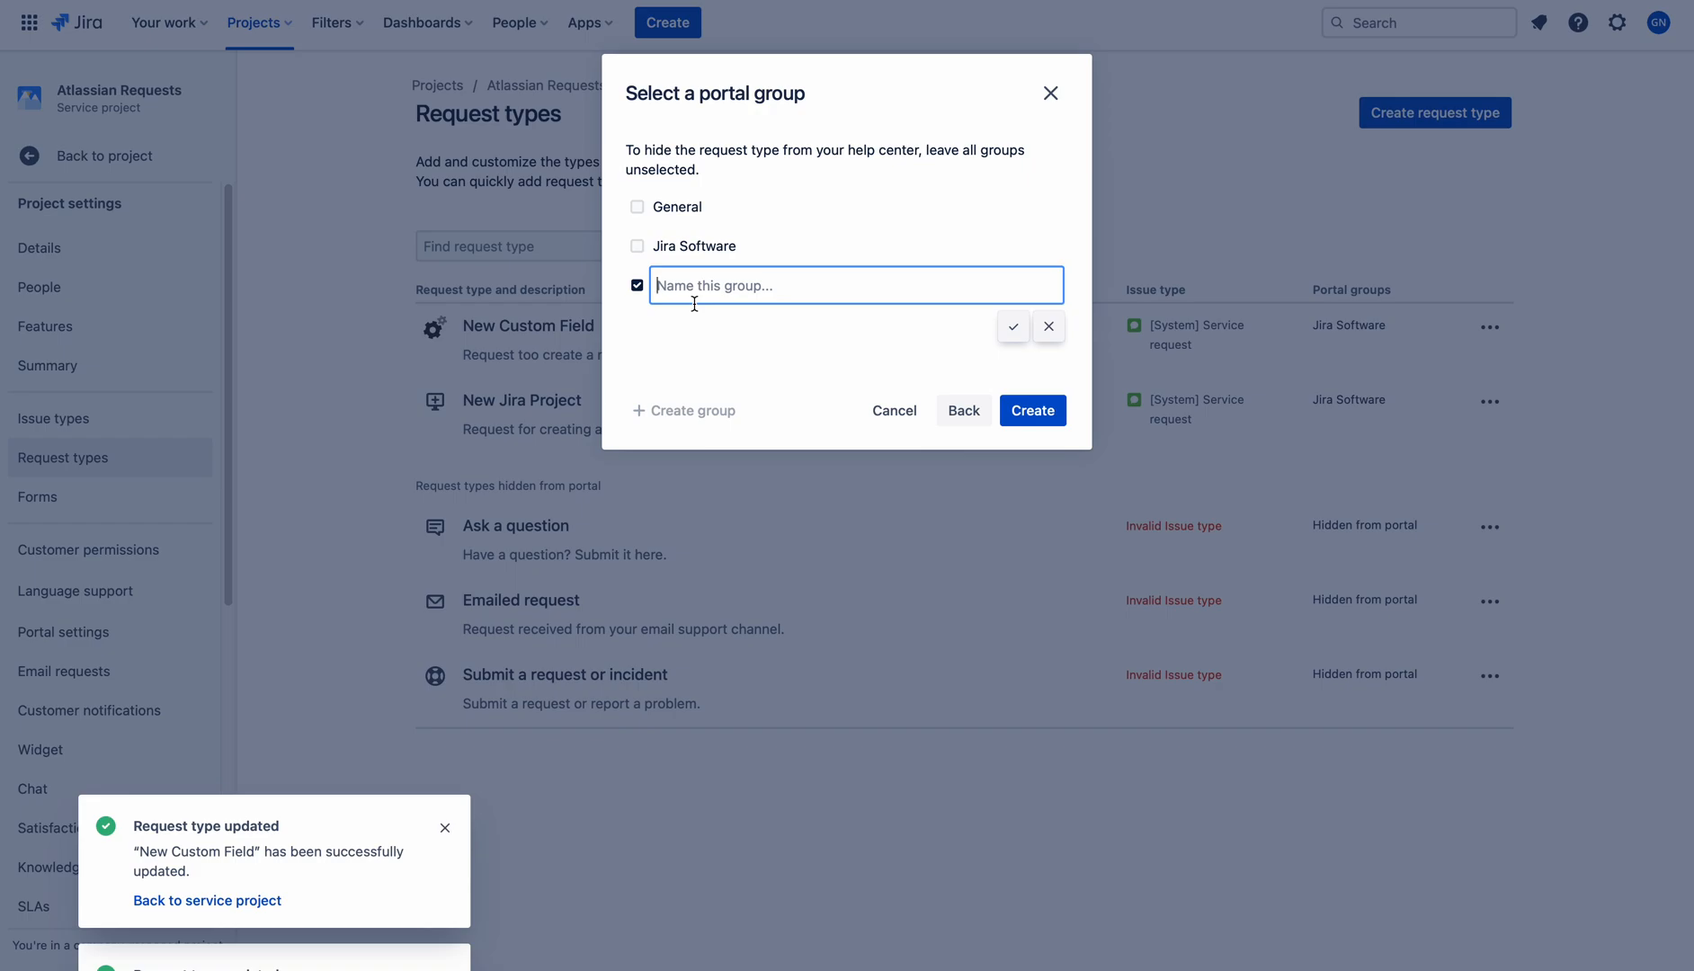
pyautogui.write('Jira Service Management')
pyautogui.click(1011, 328)
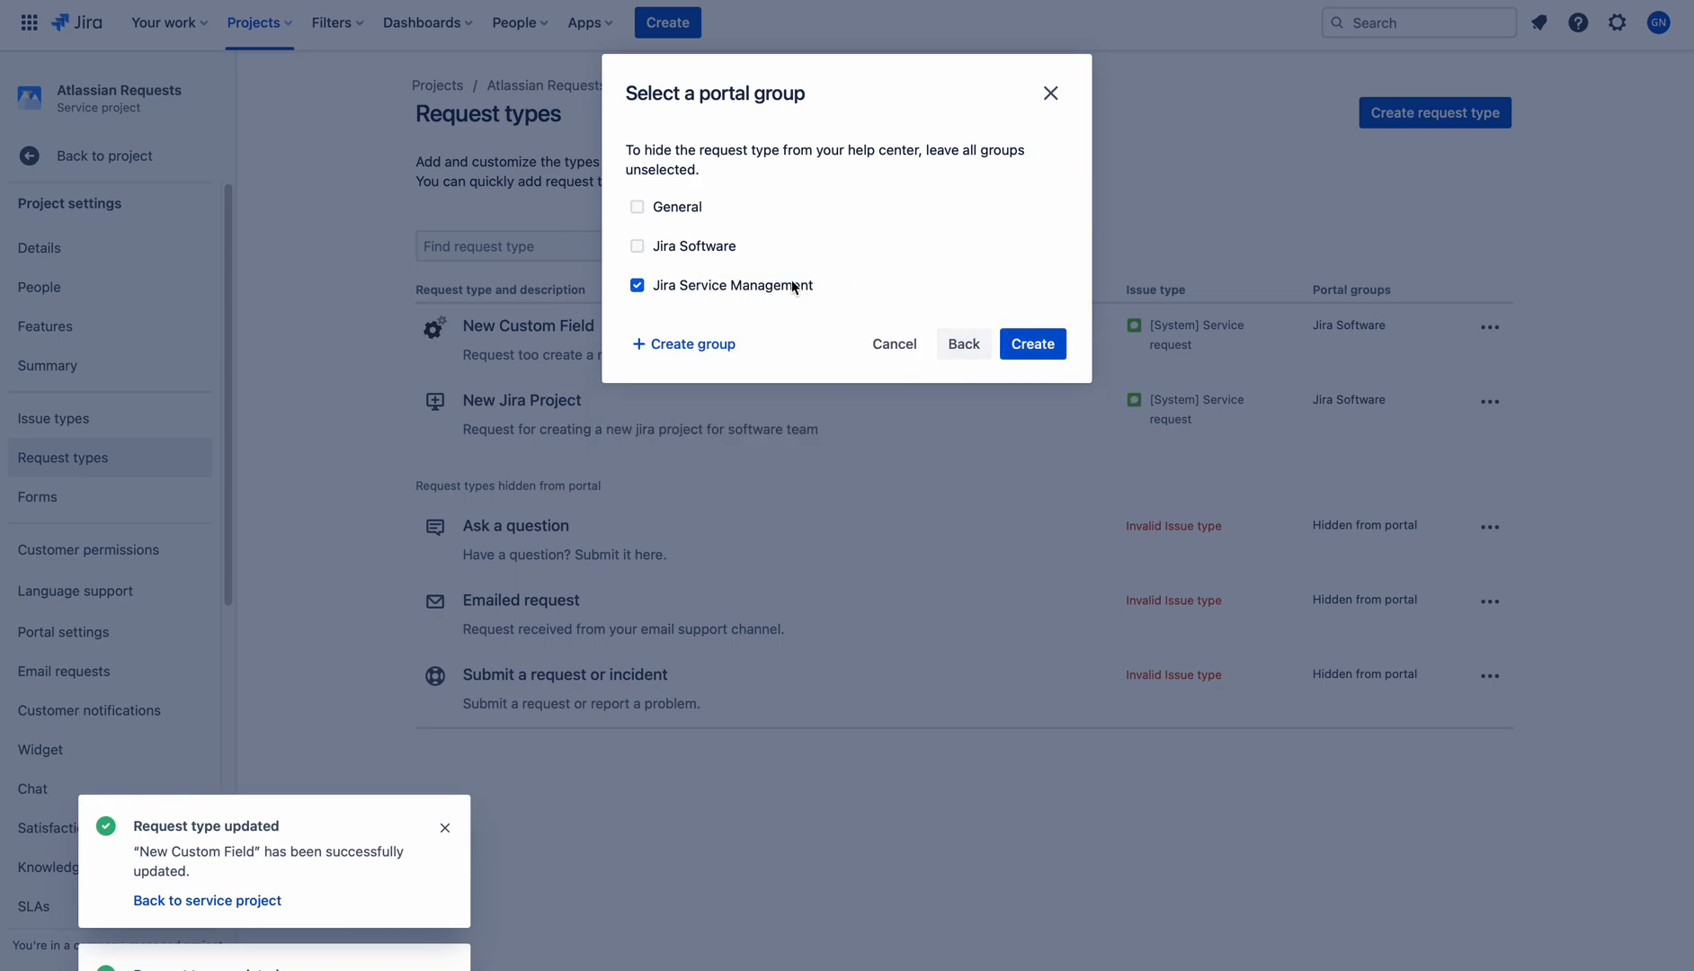
pyautogui.click(1041, 346)
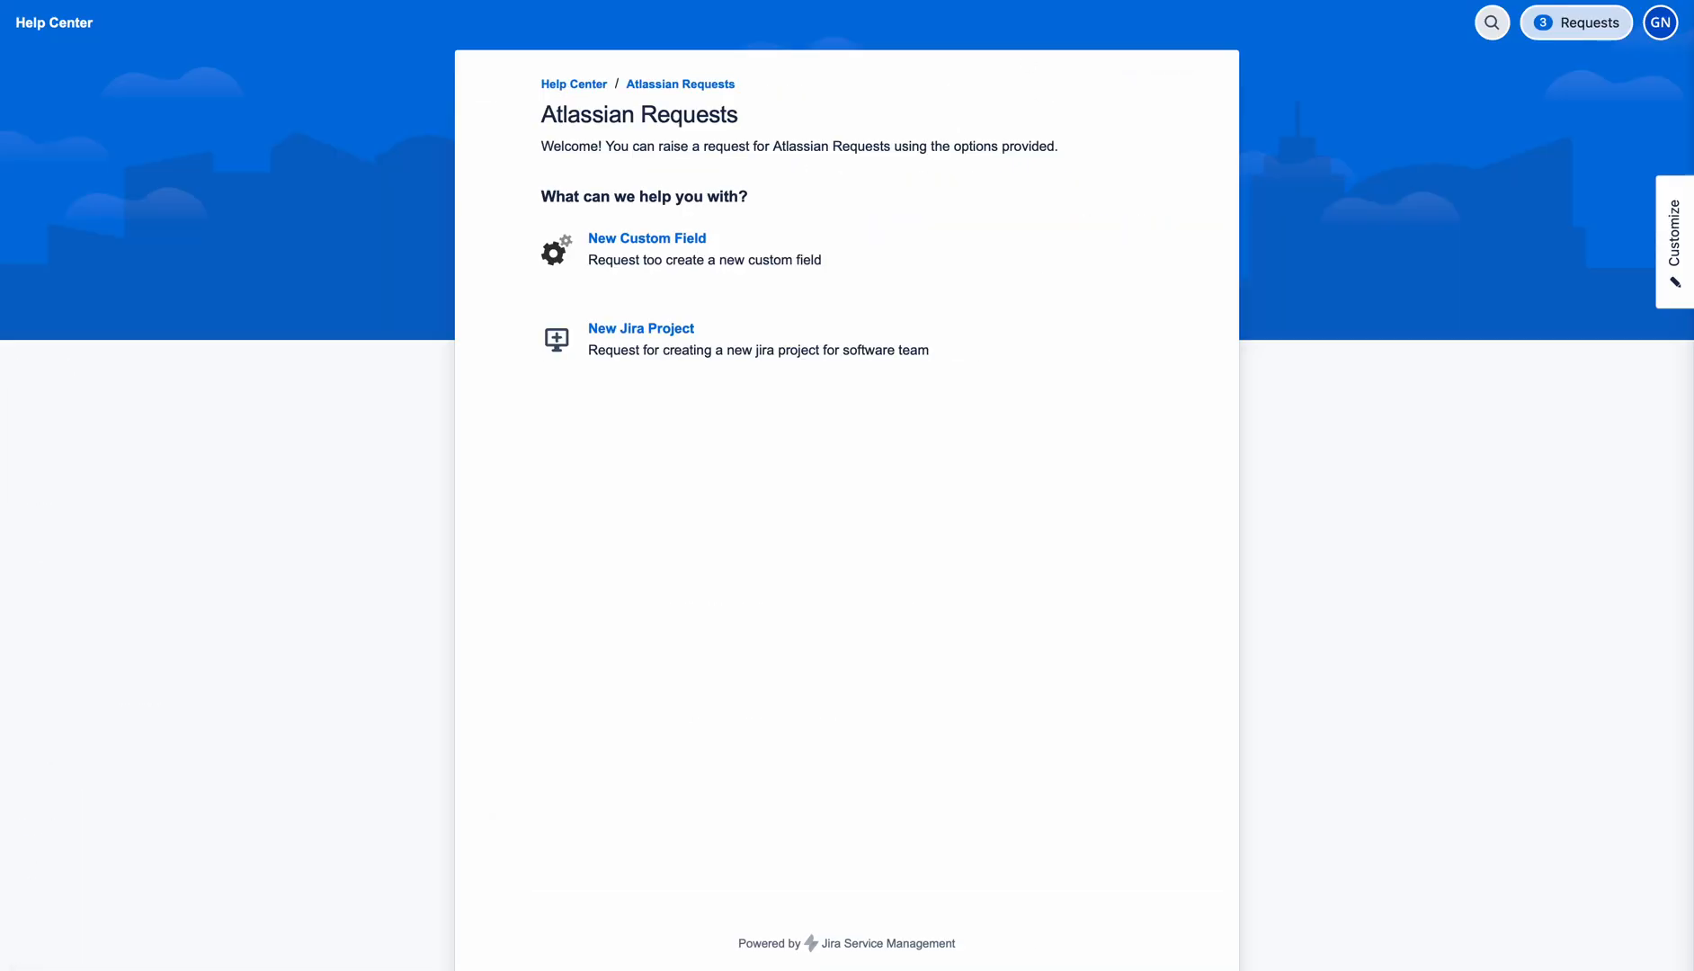
# Reload the portal and check the request types in the Jira Software and Jira Service Management groups
pyautogui.press('super+r')
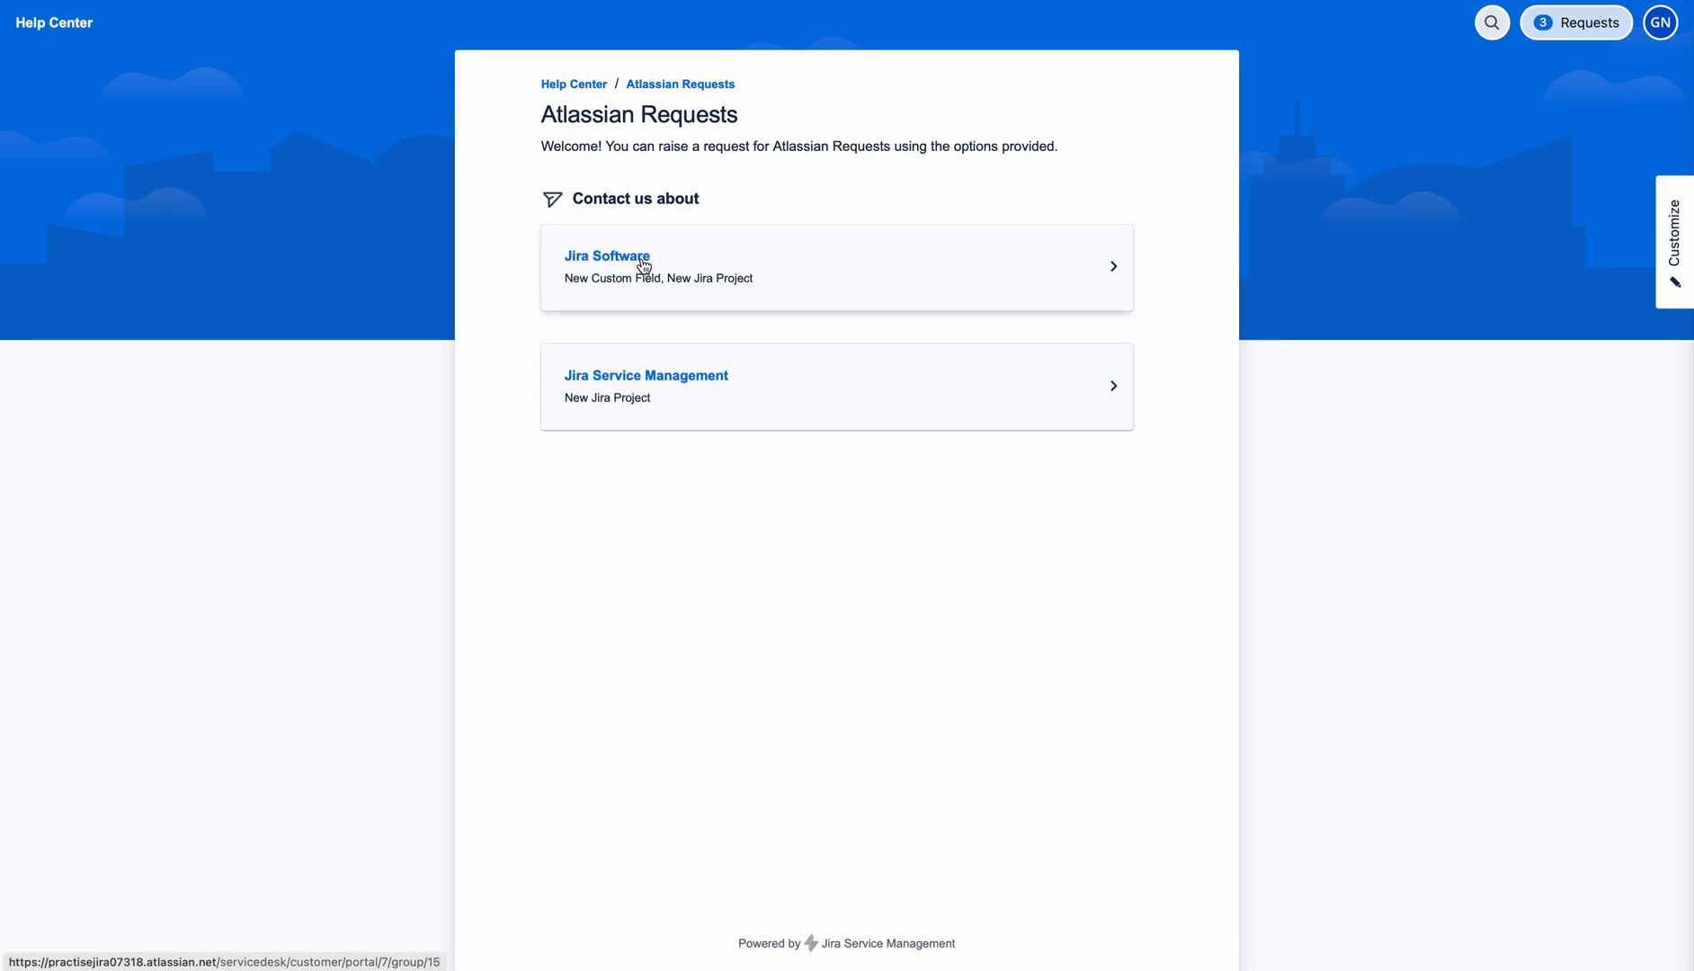
pyautogui.click(685, 264)
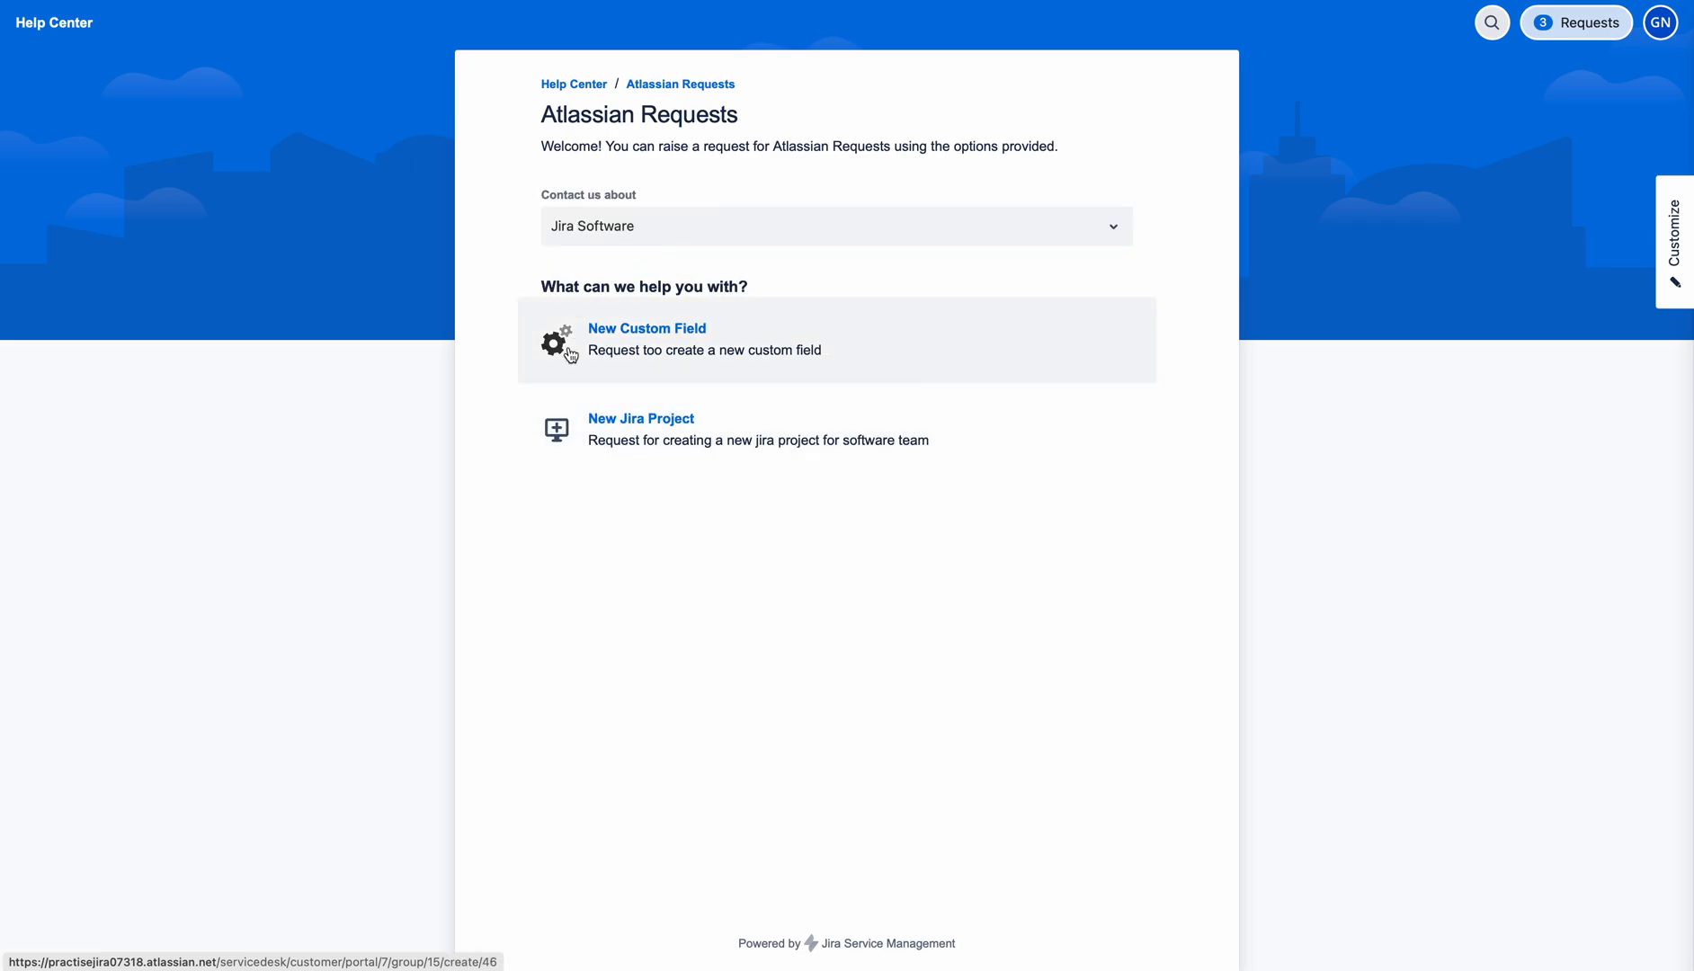
pyautogui.click(678, 85)
pyautogui.click(667, 384)
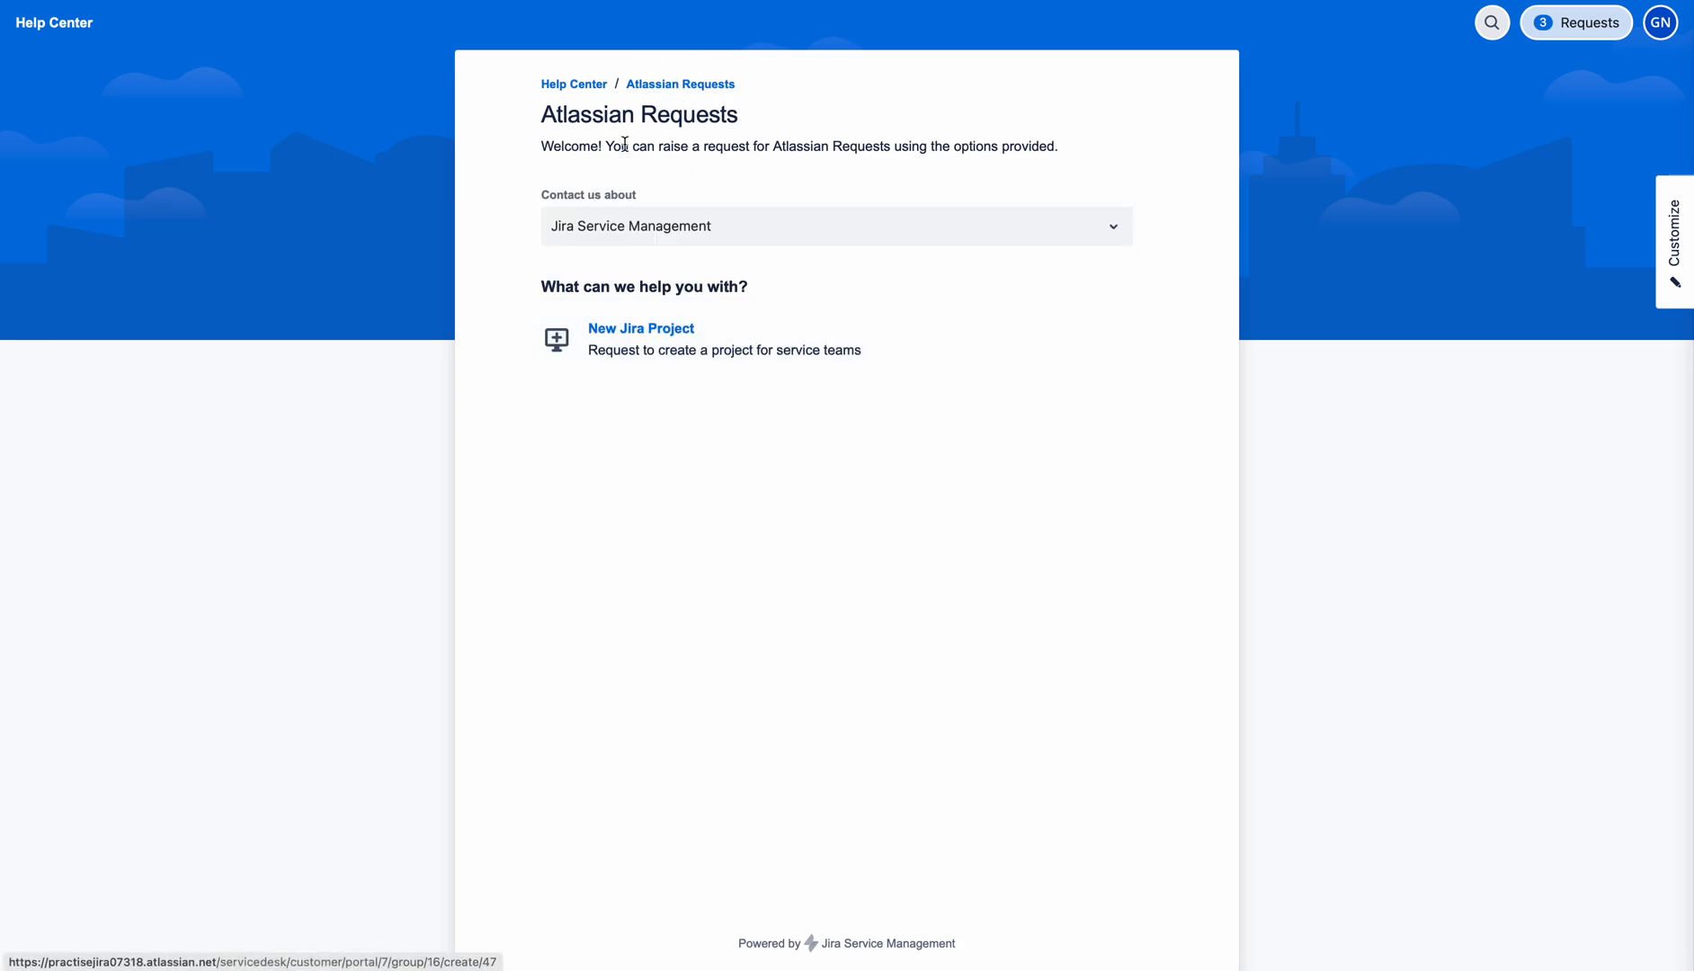
# Add the Description and Priority fields to the New Jira Project request form for service teams and save the changes
pyautogui.click(689, 90)
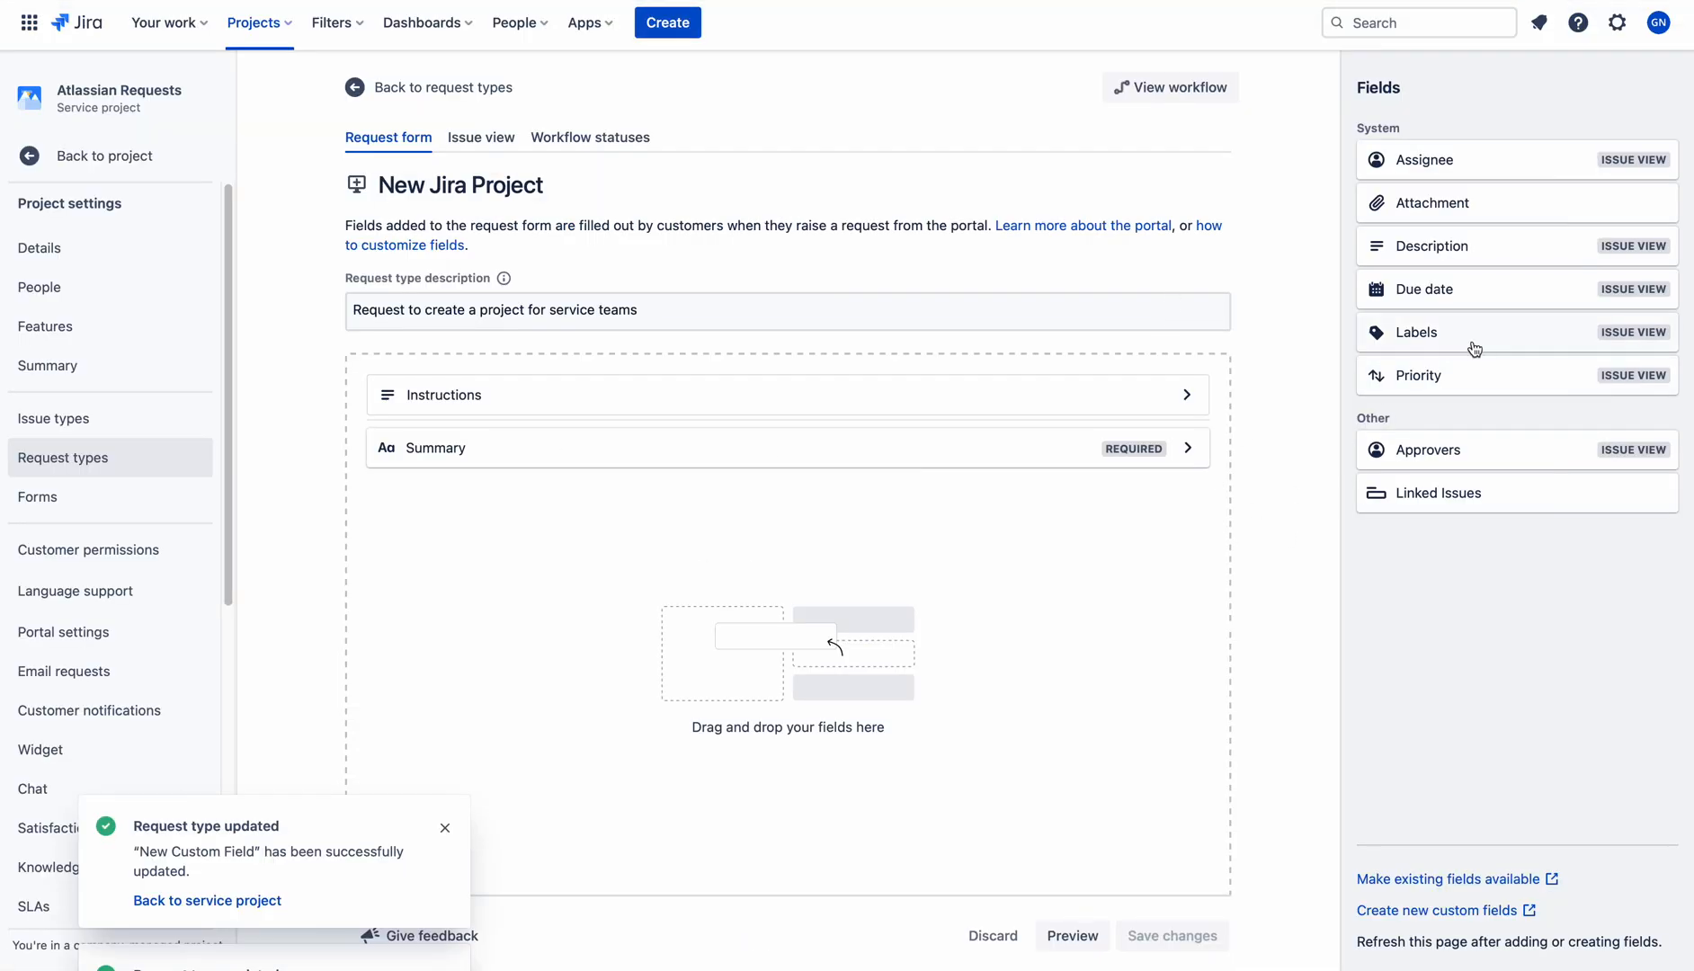
pyautogui.moveTo(1491, 248); pyautogui.dragTo(651, 550)
pyautogui.moveTo(1430, 333); pyautogui.dragTo(468, 545)
pyautogui.click(1159, 941)
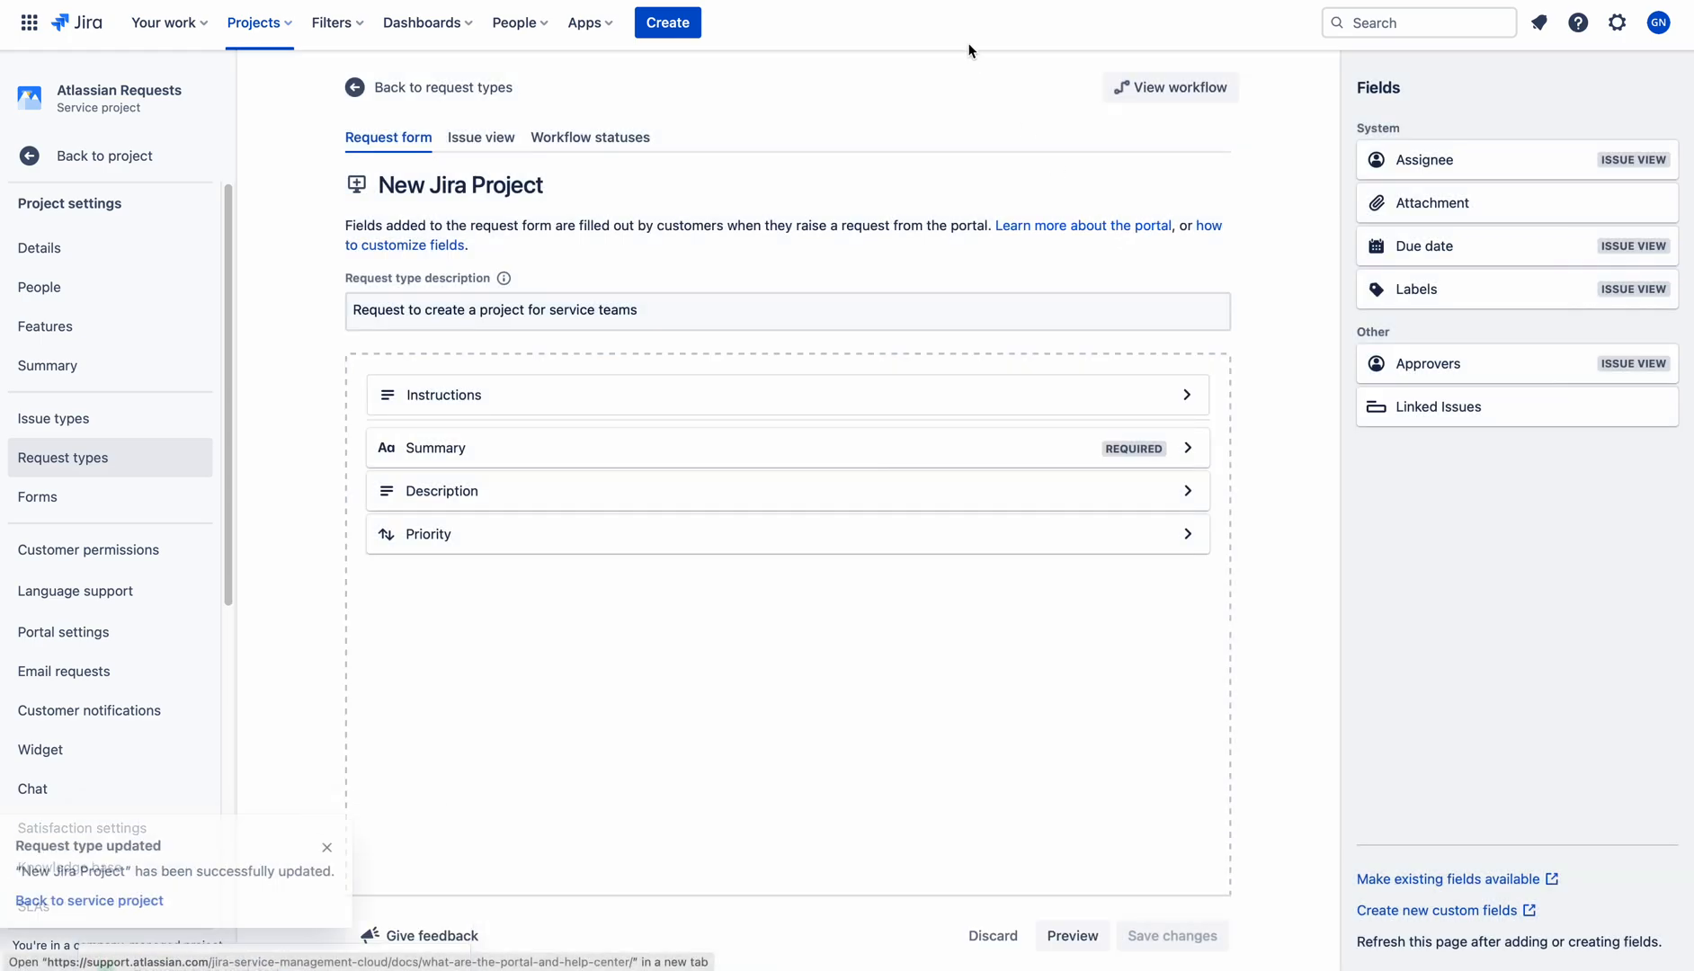
# Reload the customer portal and check the New Jira Project form in the Jira Service Management group
pyautogui.click(991, 1)
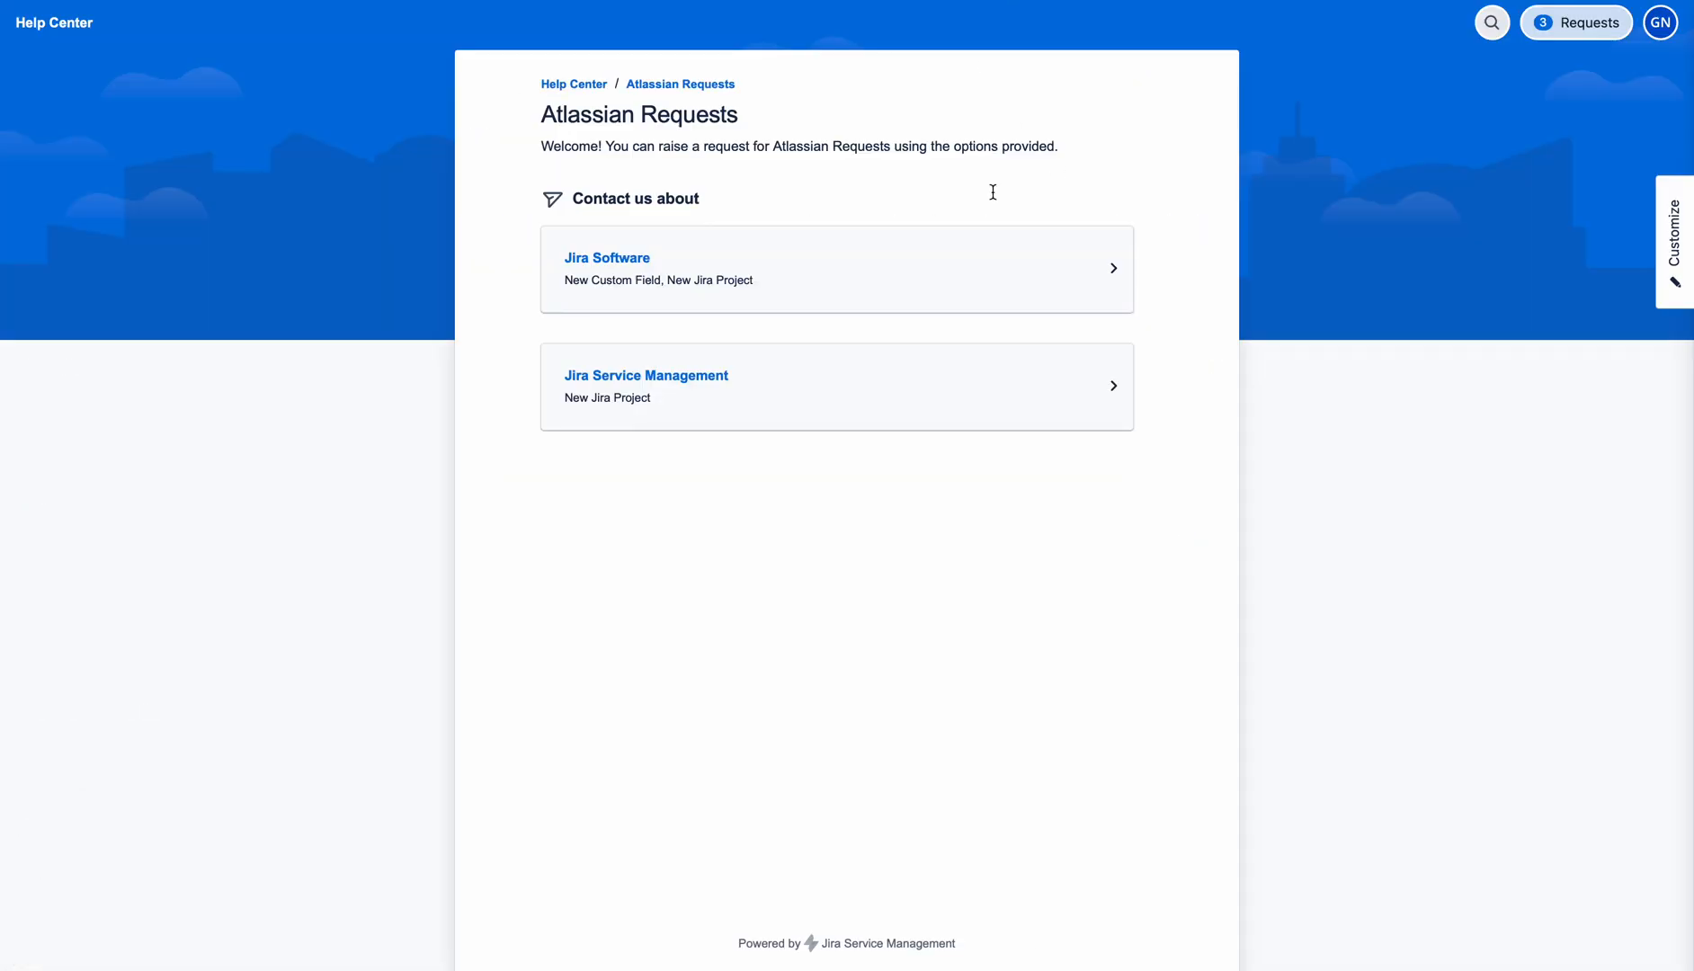
pyautogui.press('super+r')
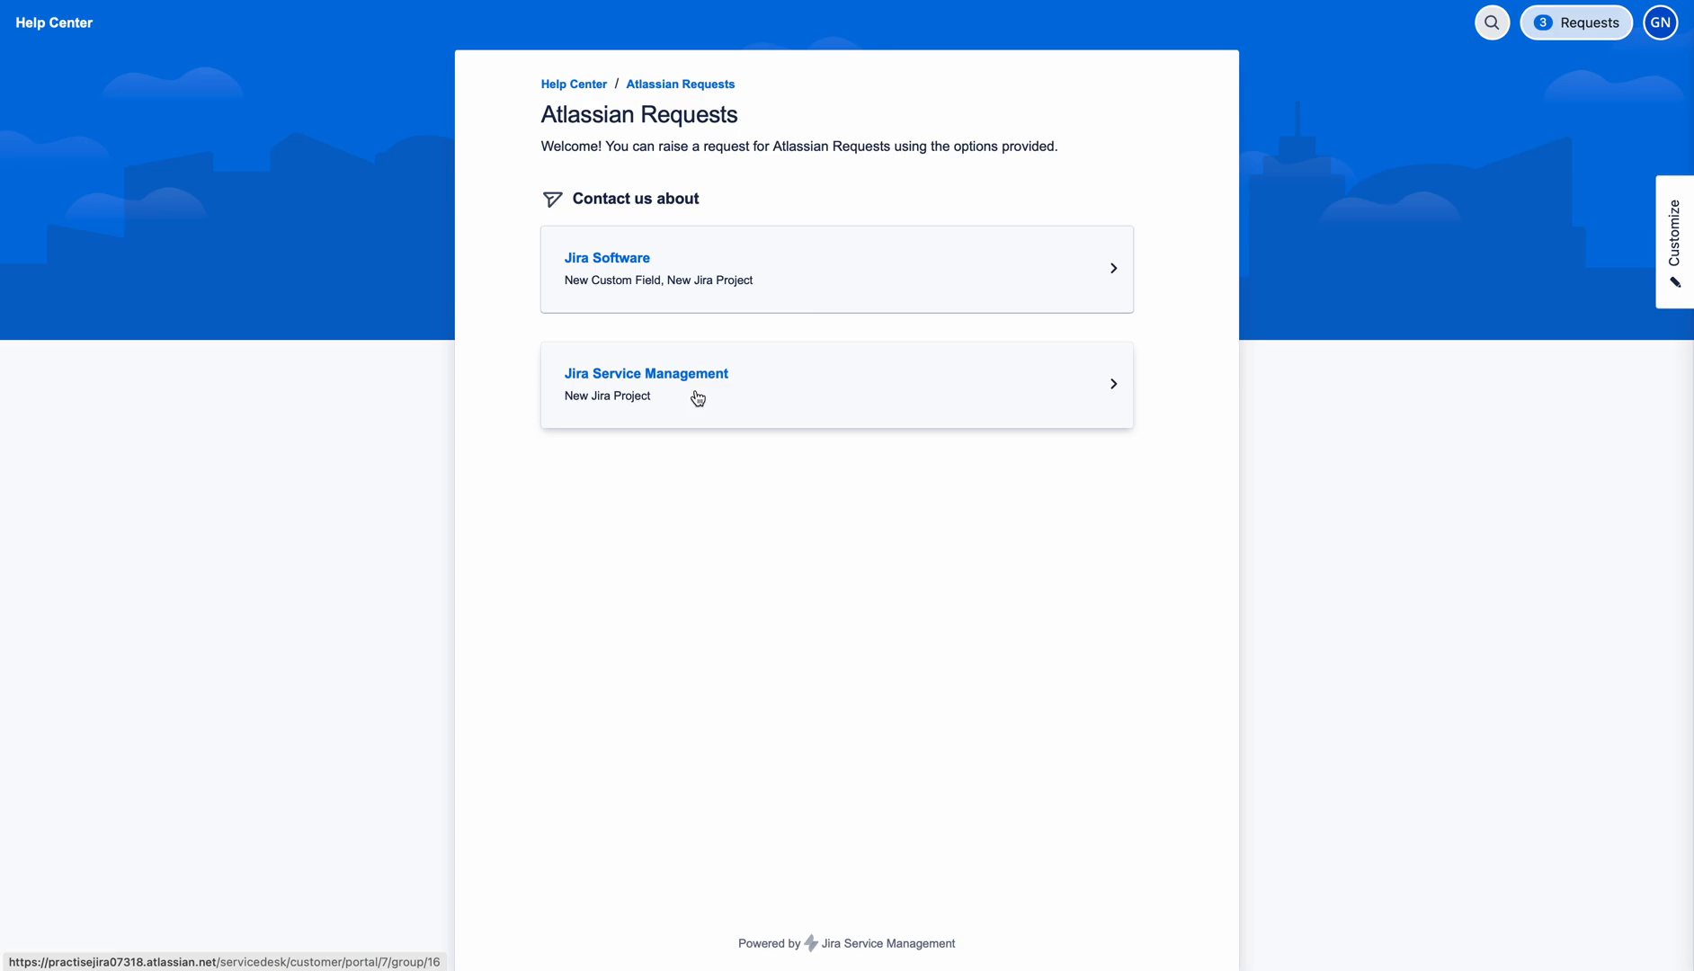
pyautogui.click(698, 397)
pyautogui.click(680, 356)
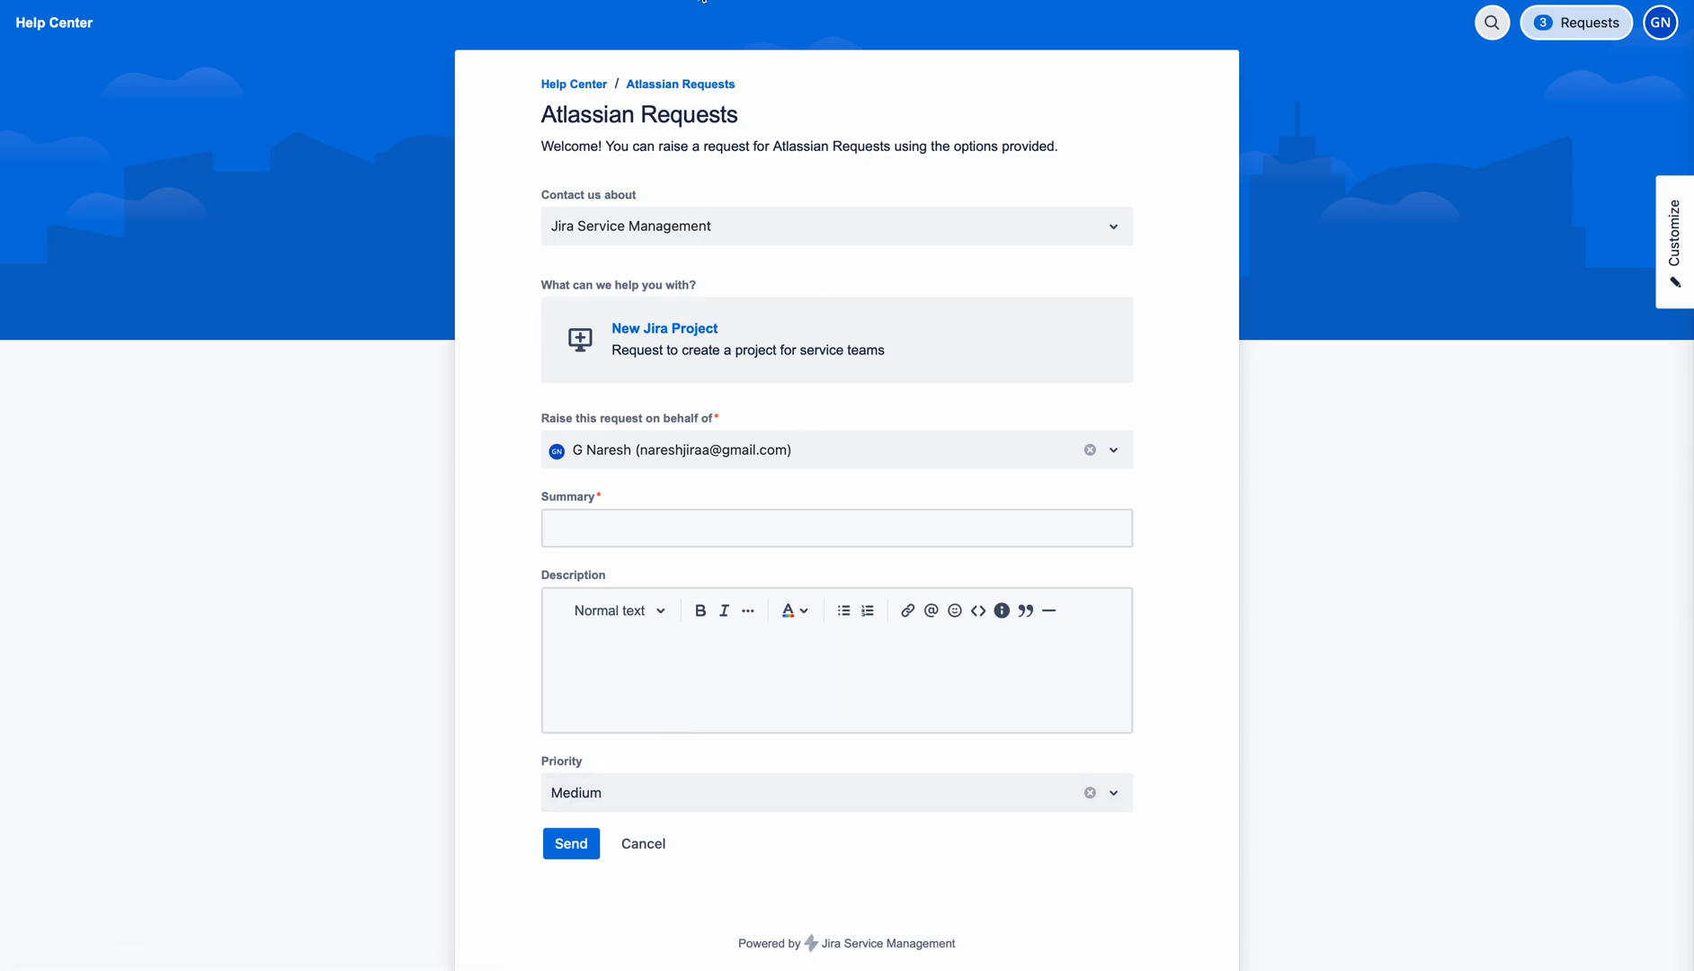
# Return to the project's request types and start another request type named New Custom Field
pyautogui.click(702, 1)
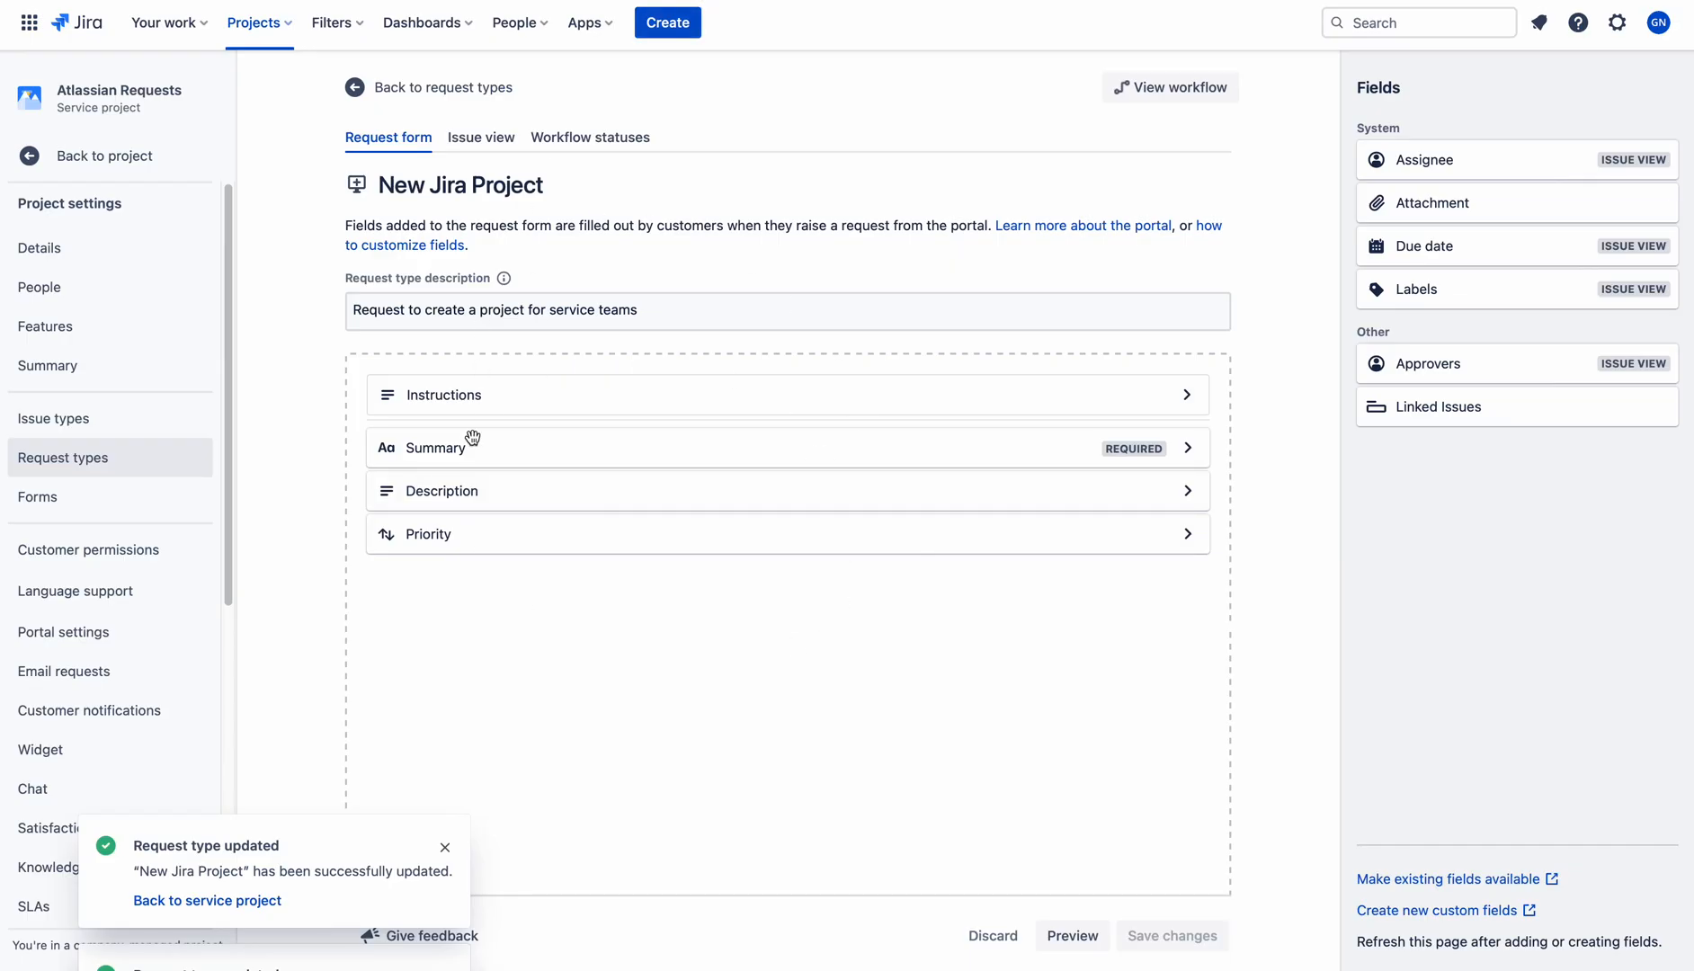
pyautogui.click(95, 468)
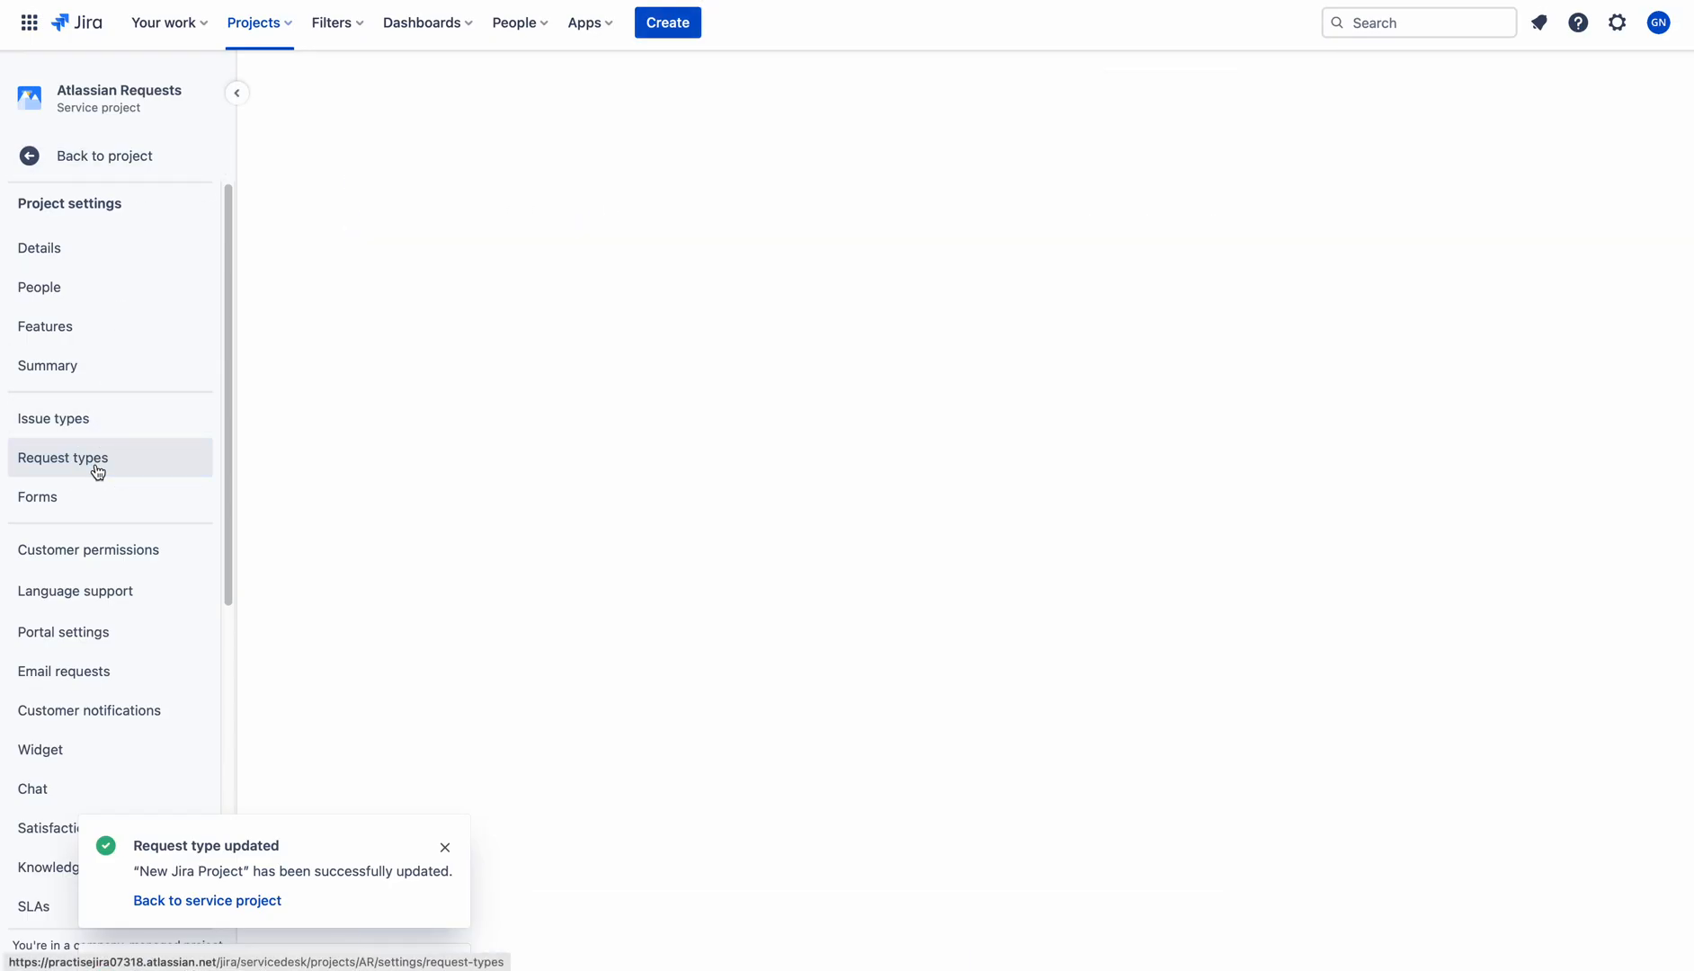
pyautogui.click(1435, 112)
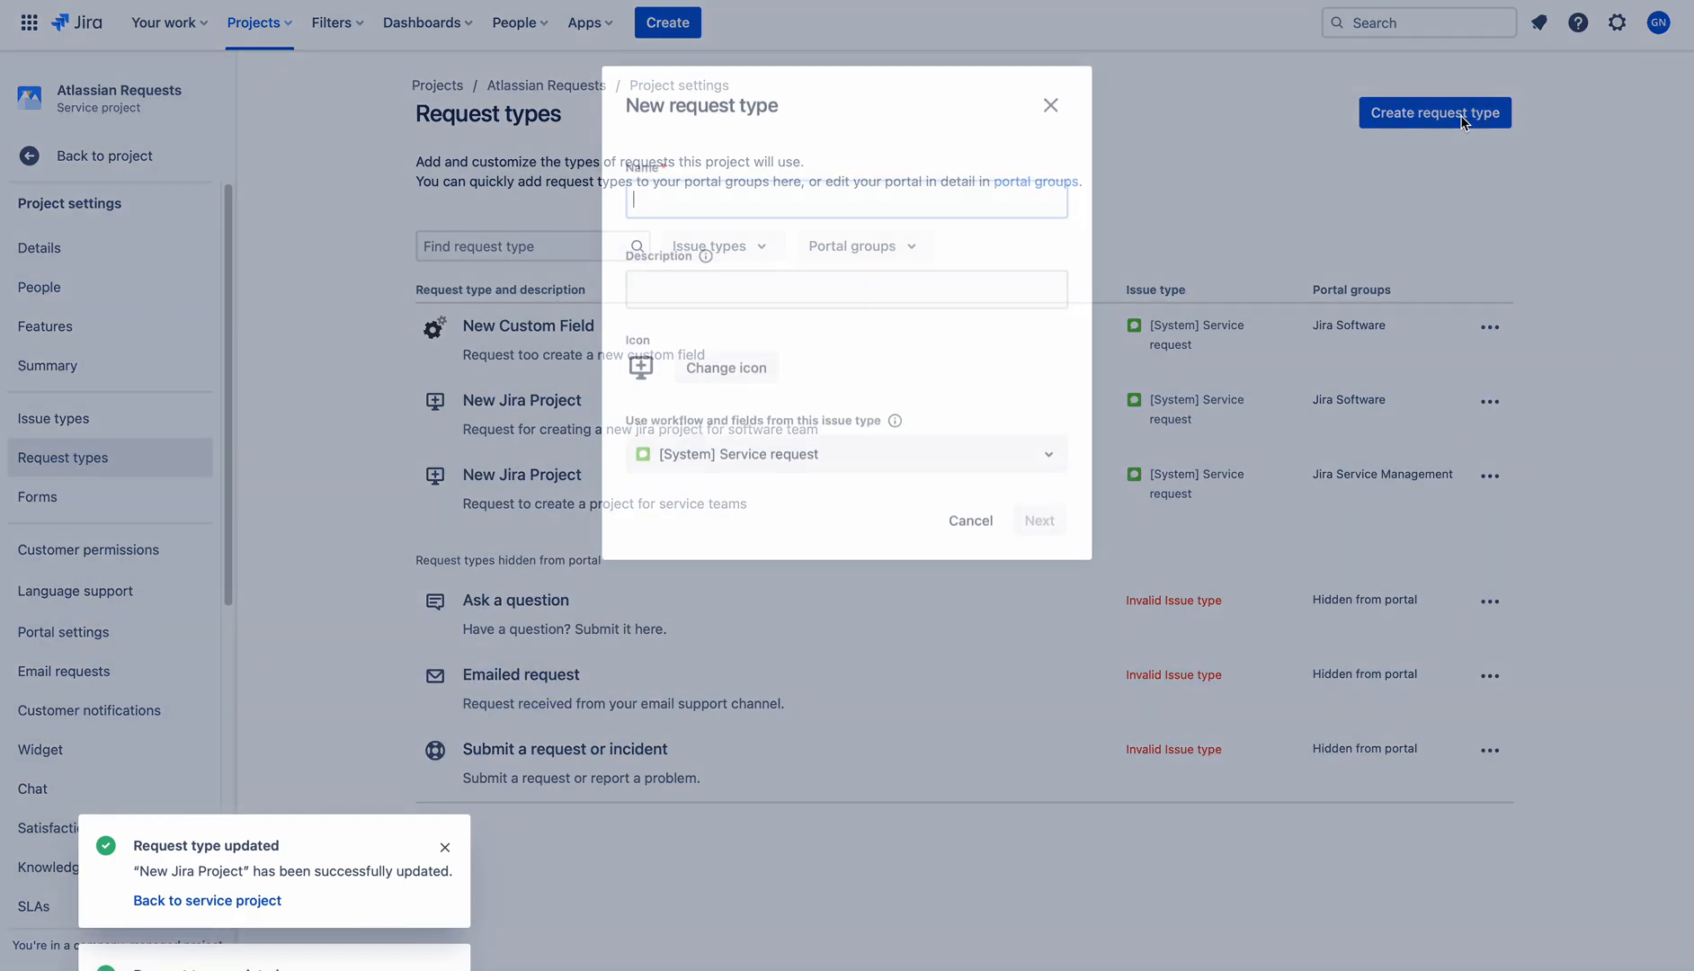
pyautogui.write('New Custom Fie')
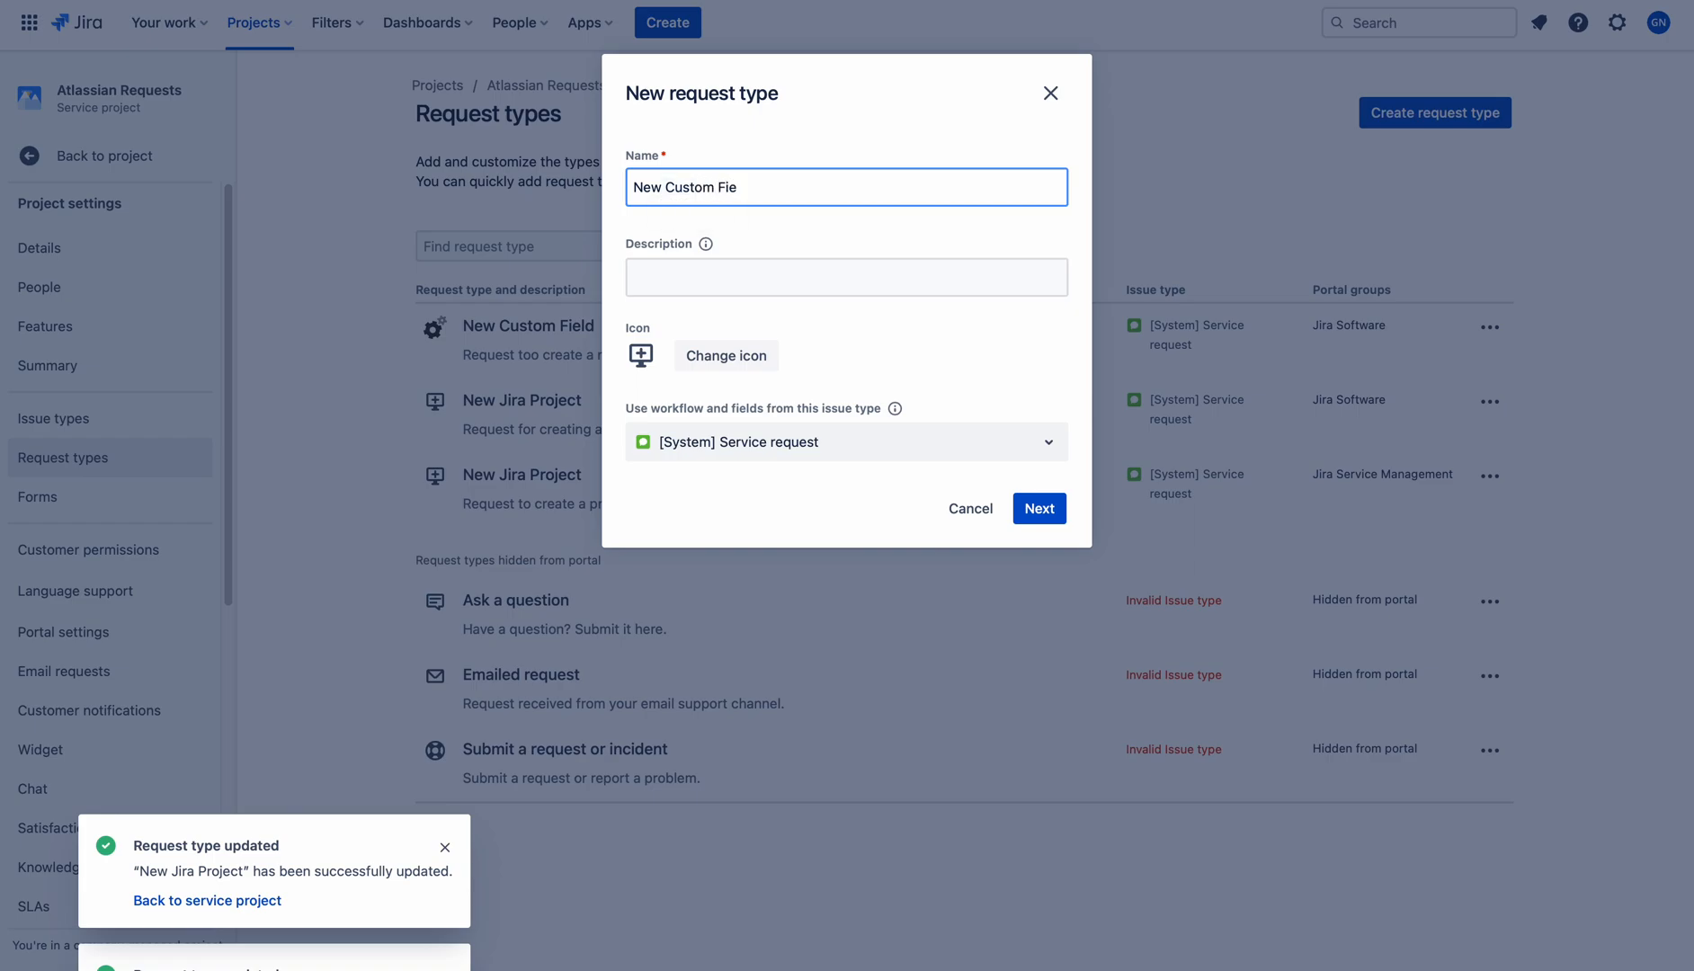
pyautogui.write('ld')
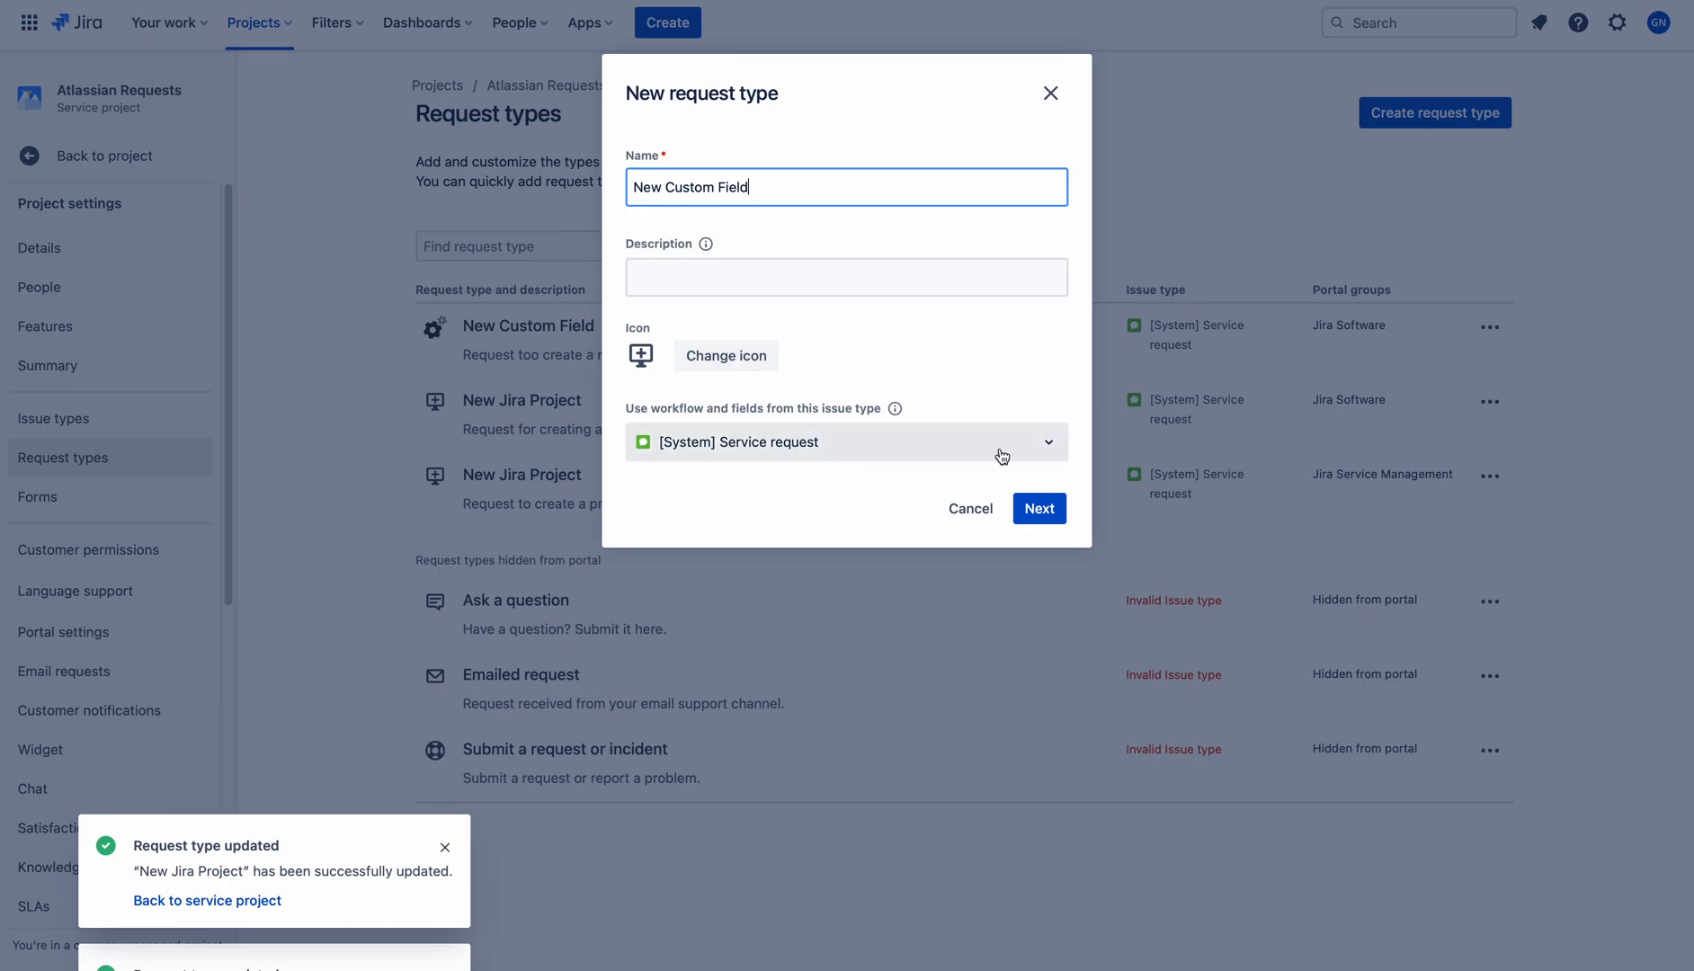
# Set the new request type's icon to the gears and create it in the Jira Service Management portal group
pyautogui.click(719, 358)
pyautogui.click(912, 419)
pyautogui.click(906, 483)
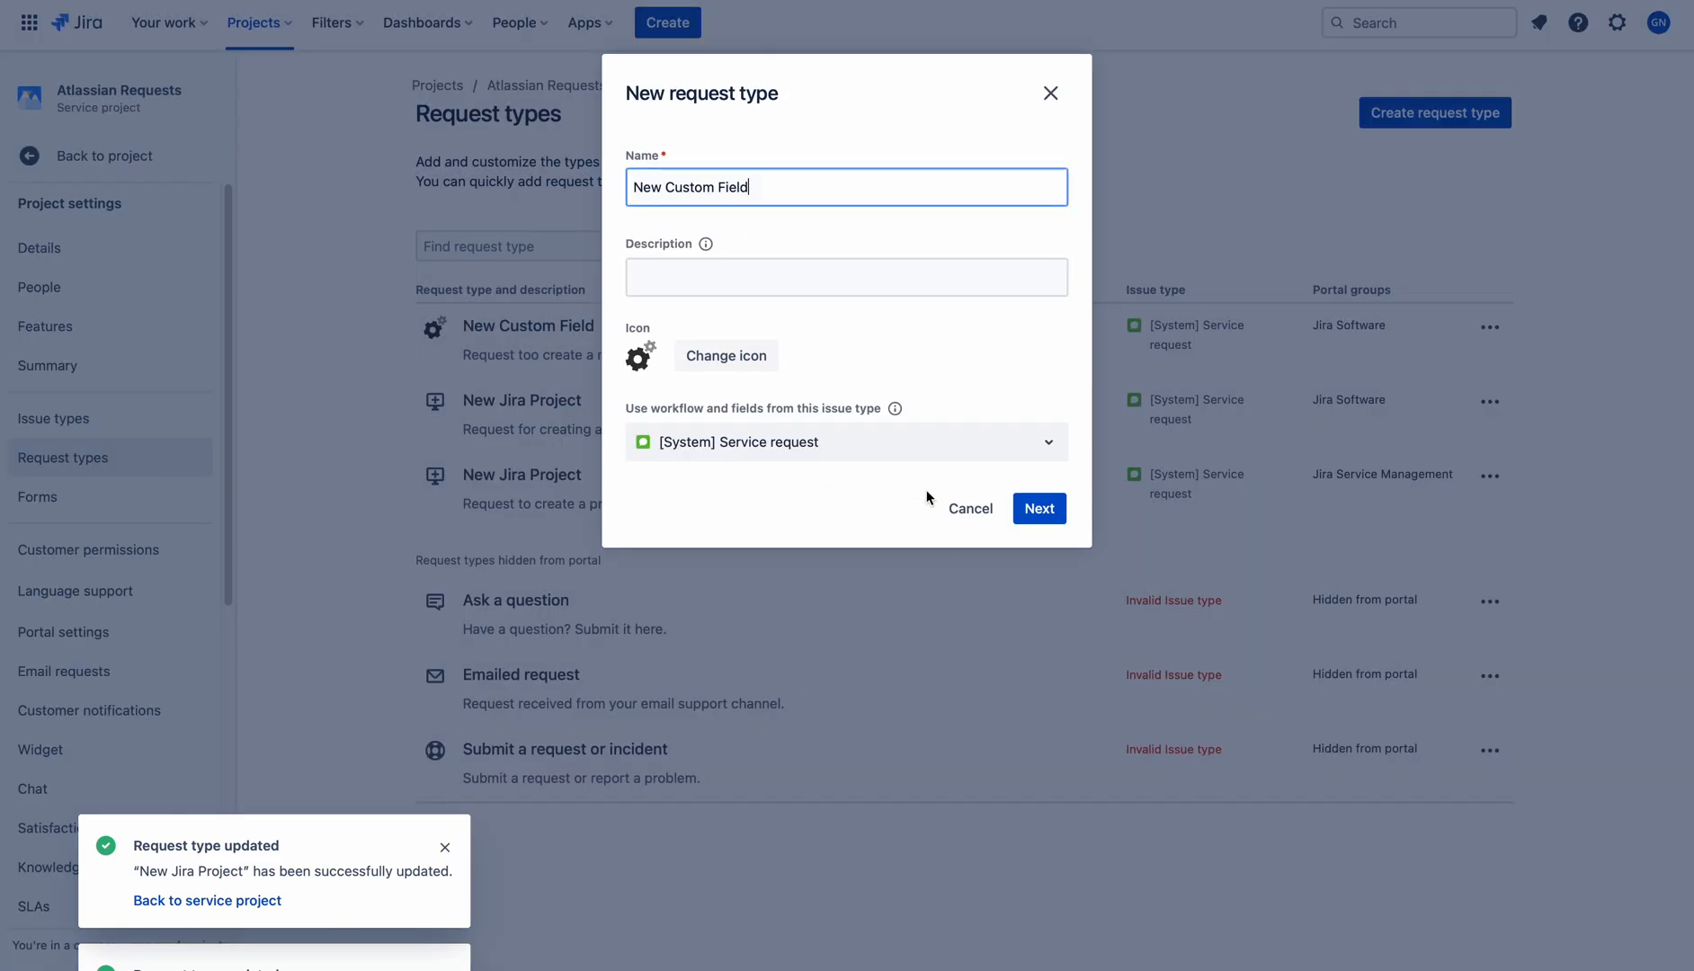
pyautogui.click(1025, 511)
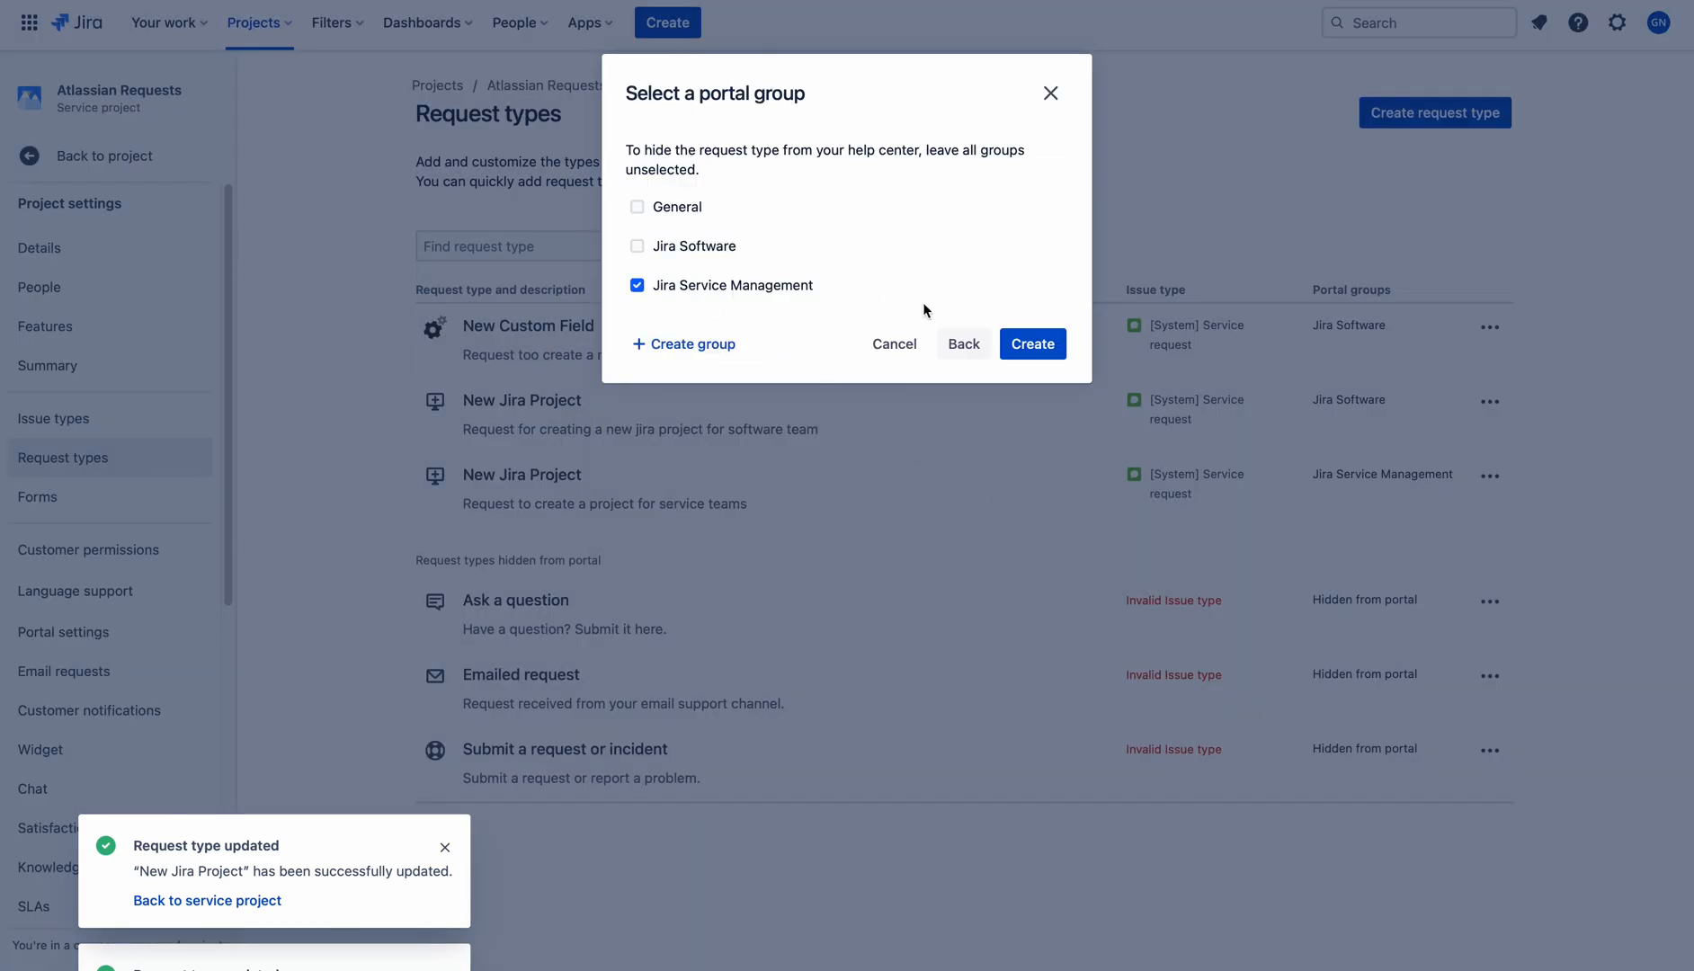
pyautogui.click(1041, 346)
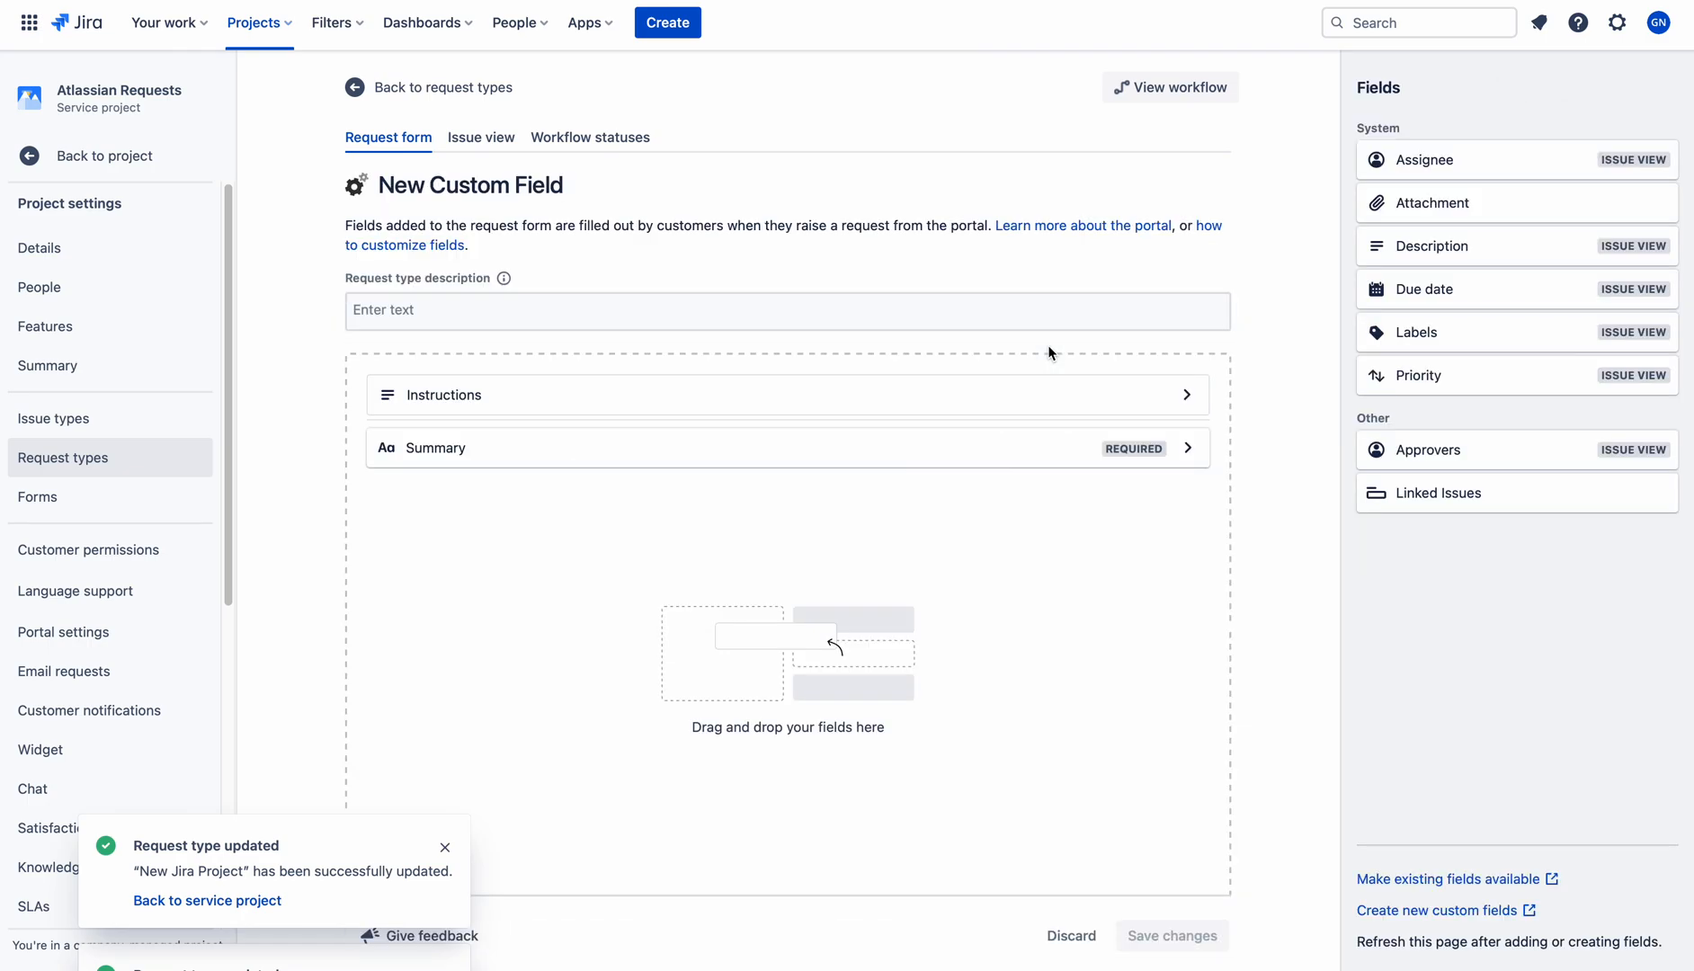
# Add the Description, Priority, Labels and Attachment fields to the New Custom Field request form and save the changes
pyautogui.moveTo(1499, 253); pyautogui.dragTo(504, 508)
pyautogui.moveTo(1452, 332); pyautogui.dragTo(474, 576)
pyautogui.moveTo(1550, 283); pyautogui.dragTo(568, 551)
pyautogui.moveTo(1487, 208); pyautogui.dragTo(507, 655)
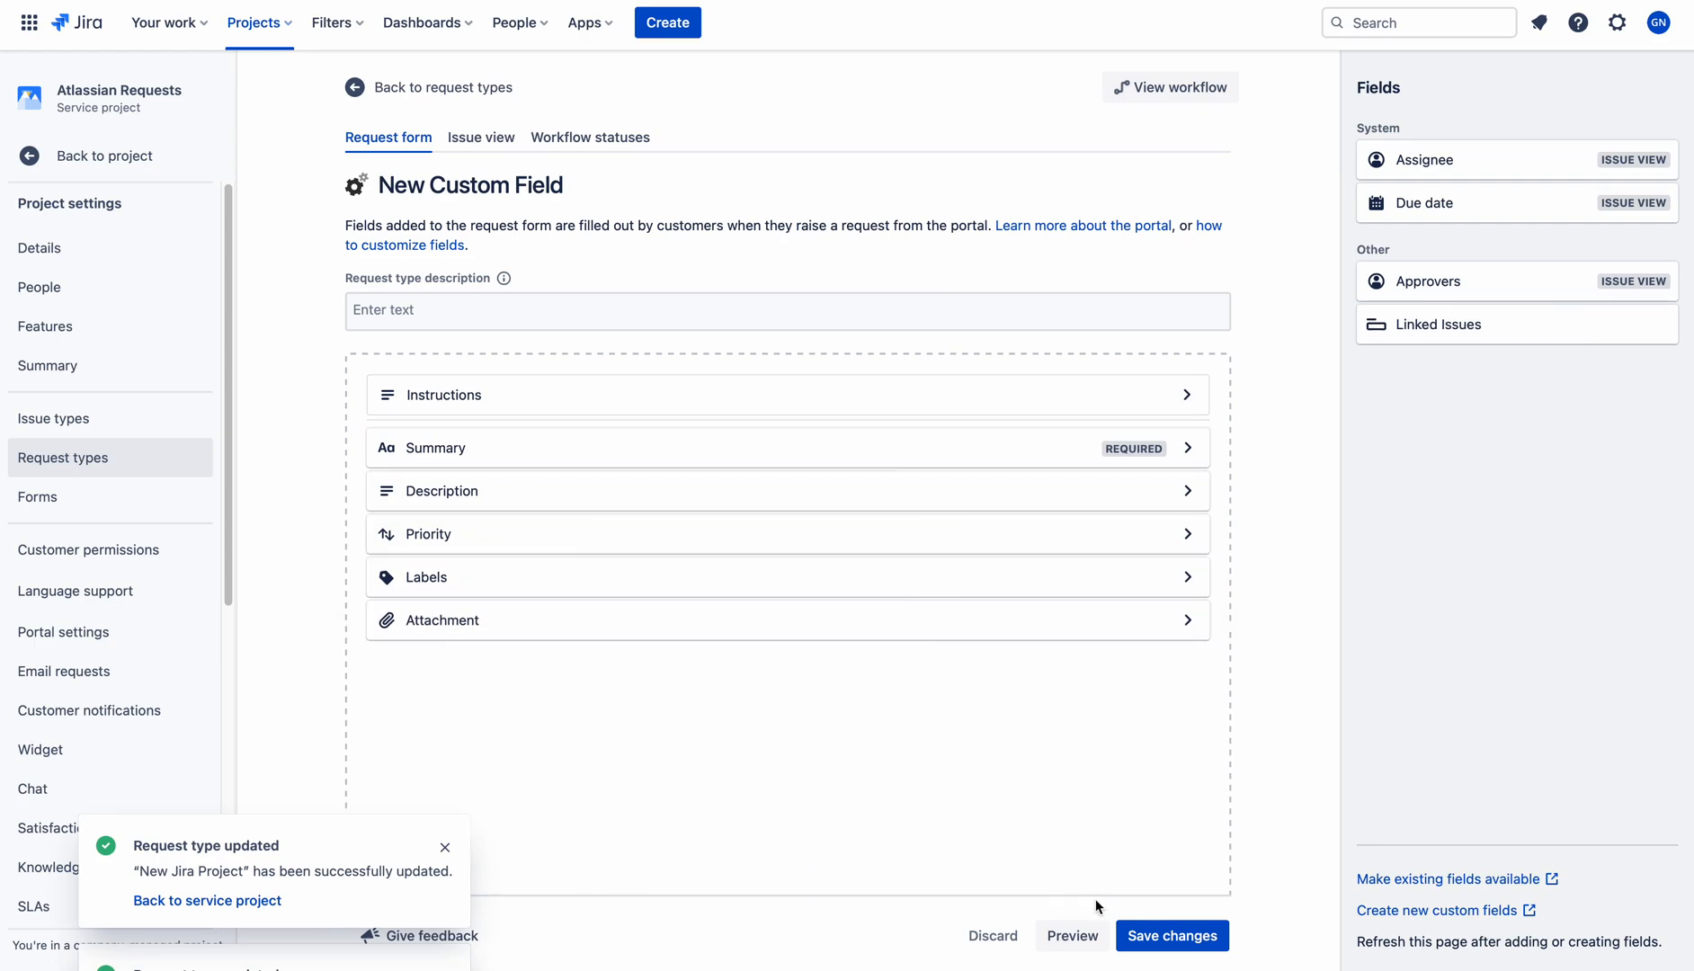
pyautogui.click(1174, 936)
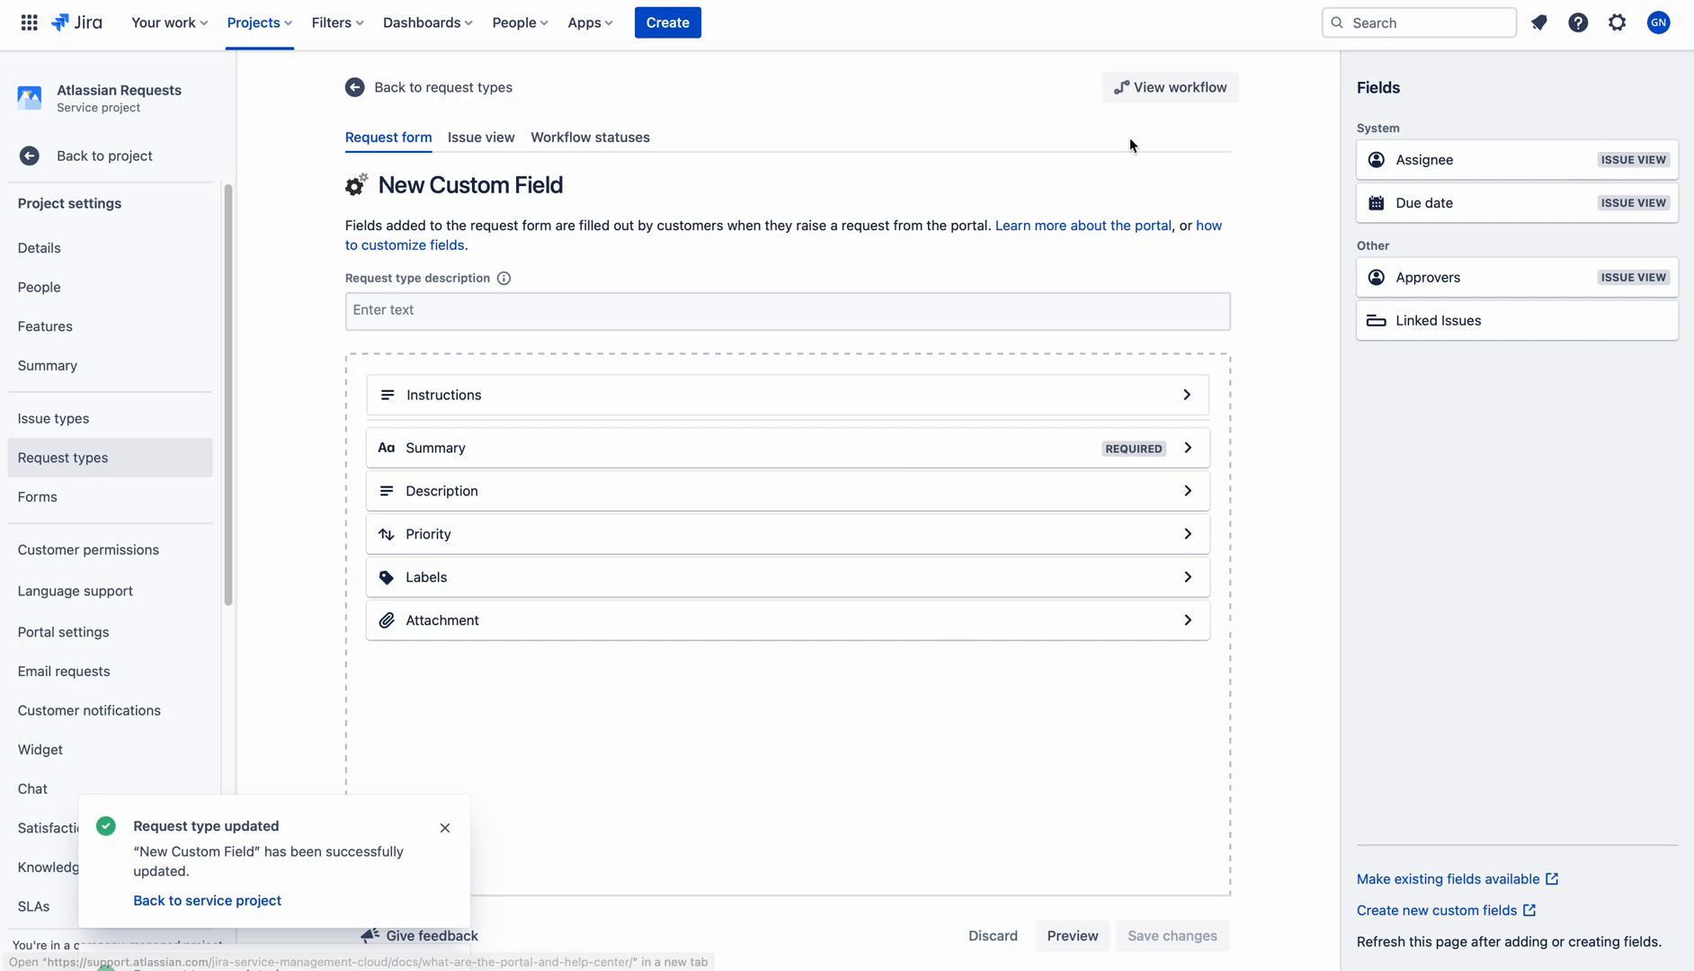
# Check the fields of the New Custom Field form in the portal's Jira Service Management group, and leave the form without submitting
pyautogui.click(1152, 3)
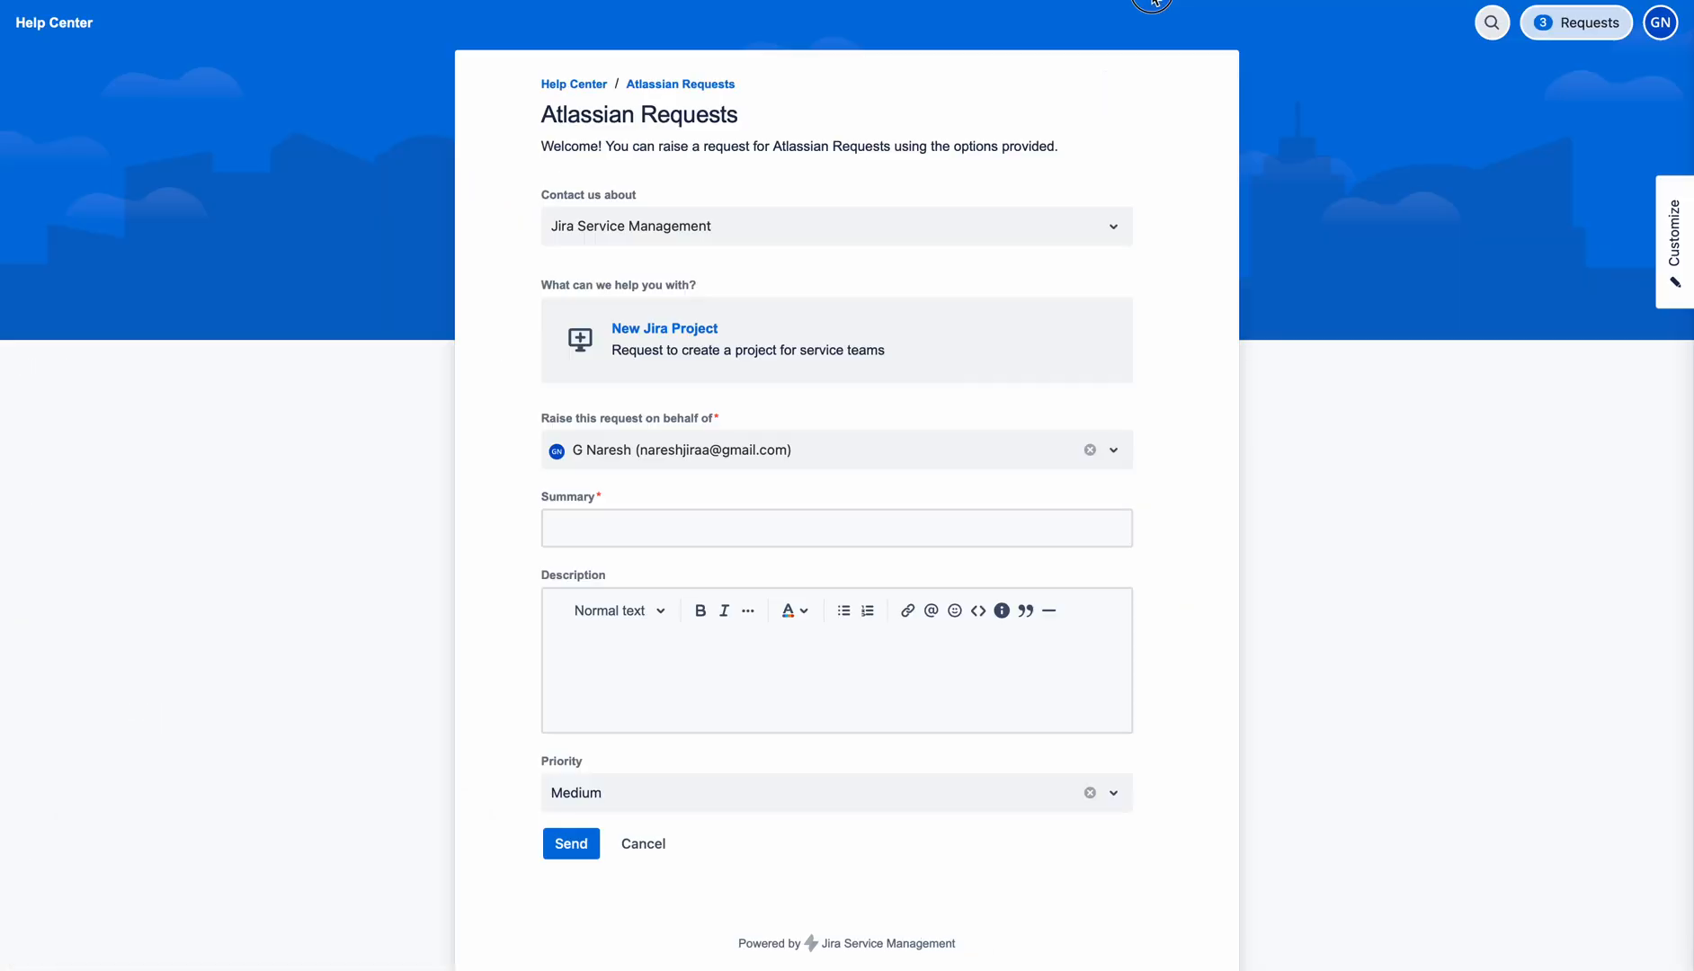
pyautogui.click(682, 85)
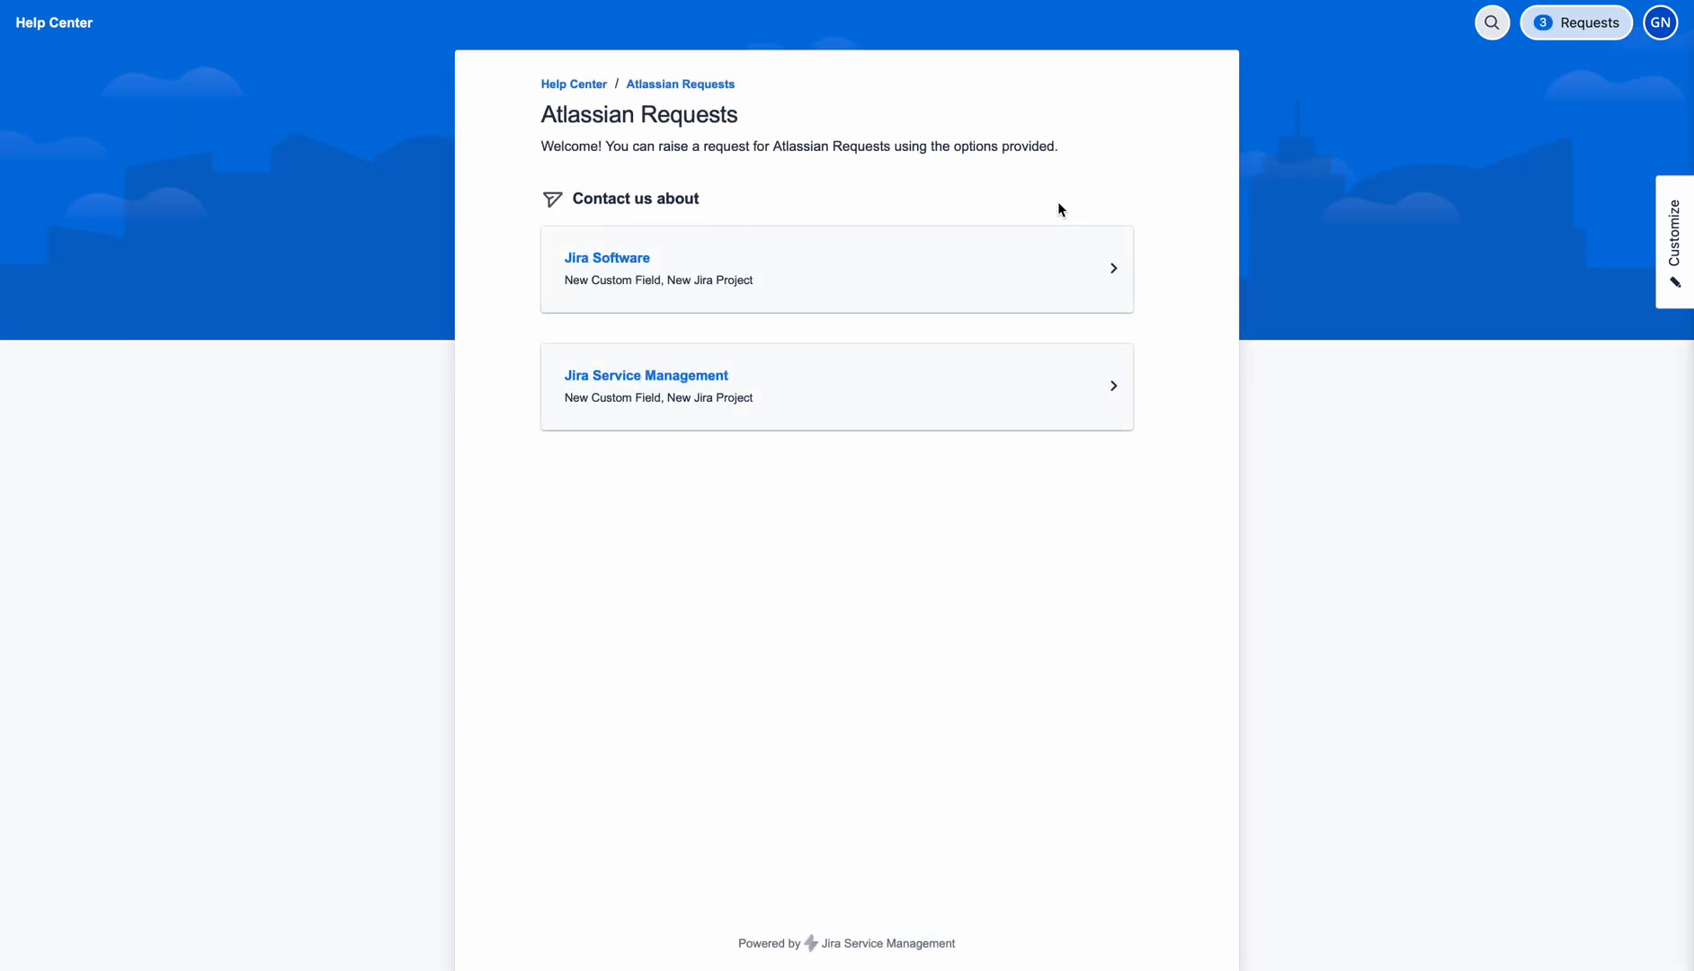
pyautogui.click(684, 401)
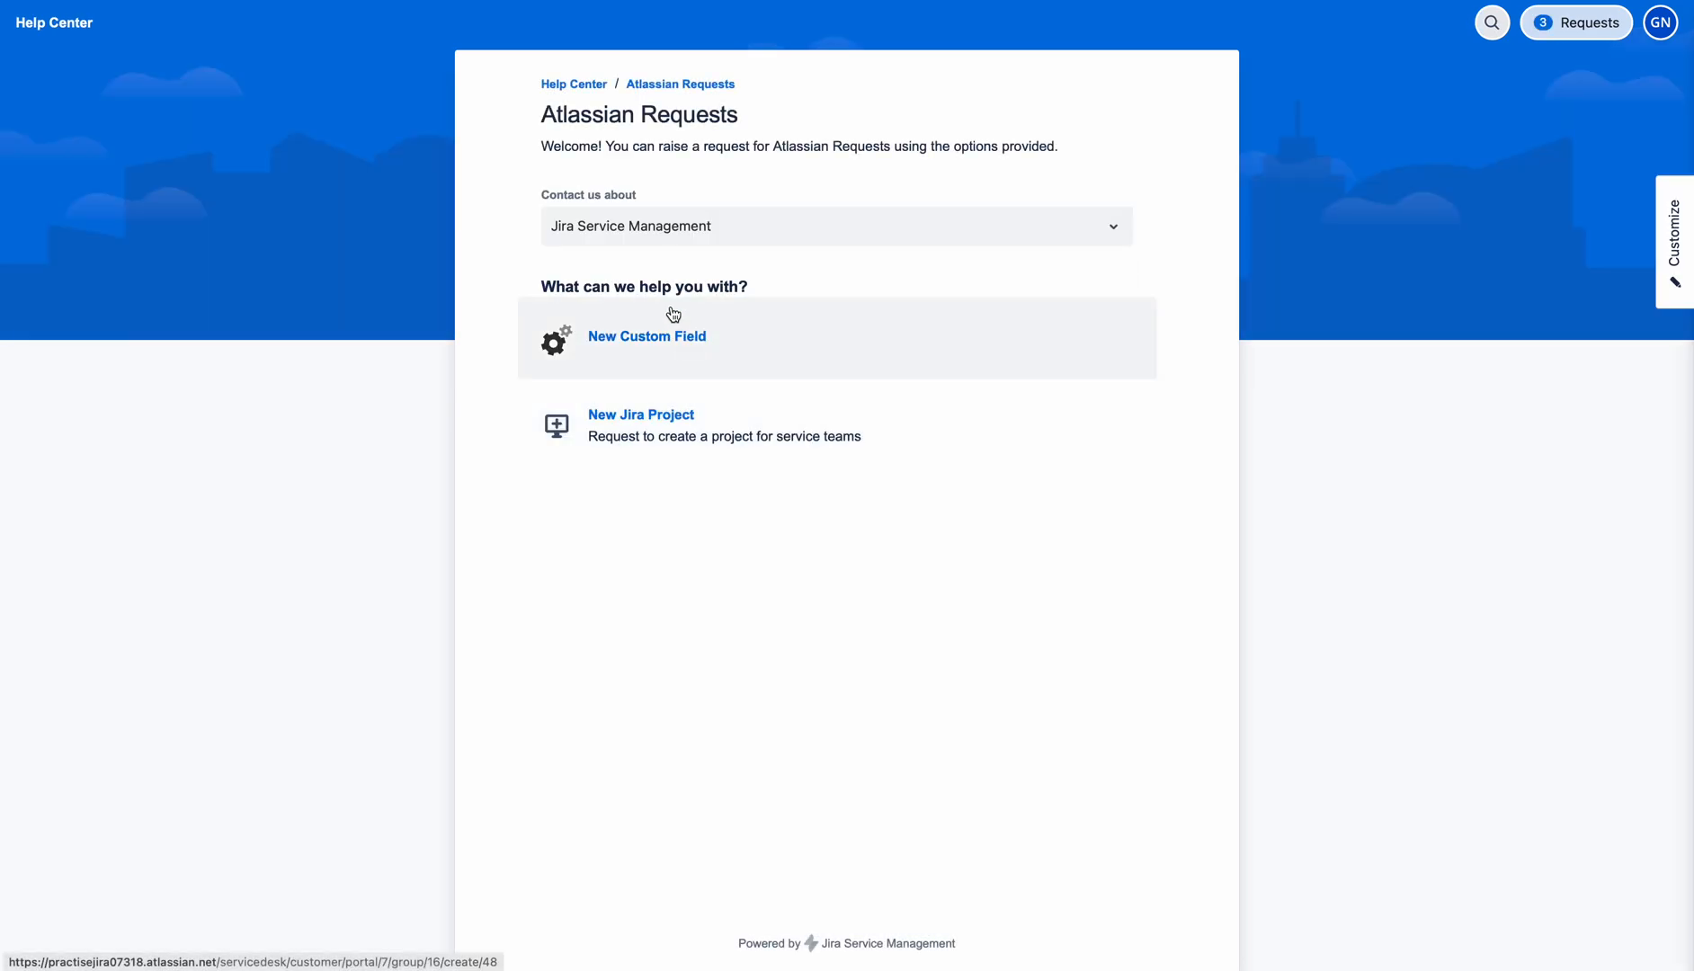
pyautogui.click(635, 350)
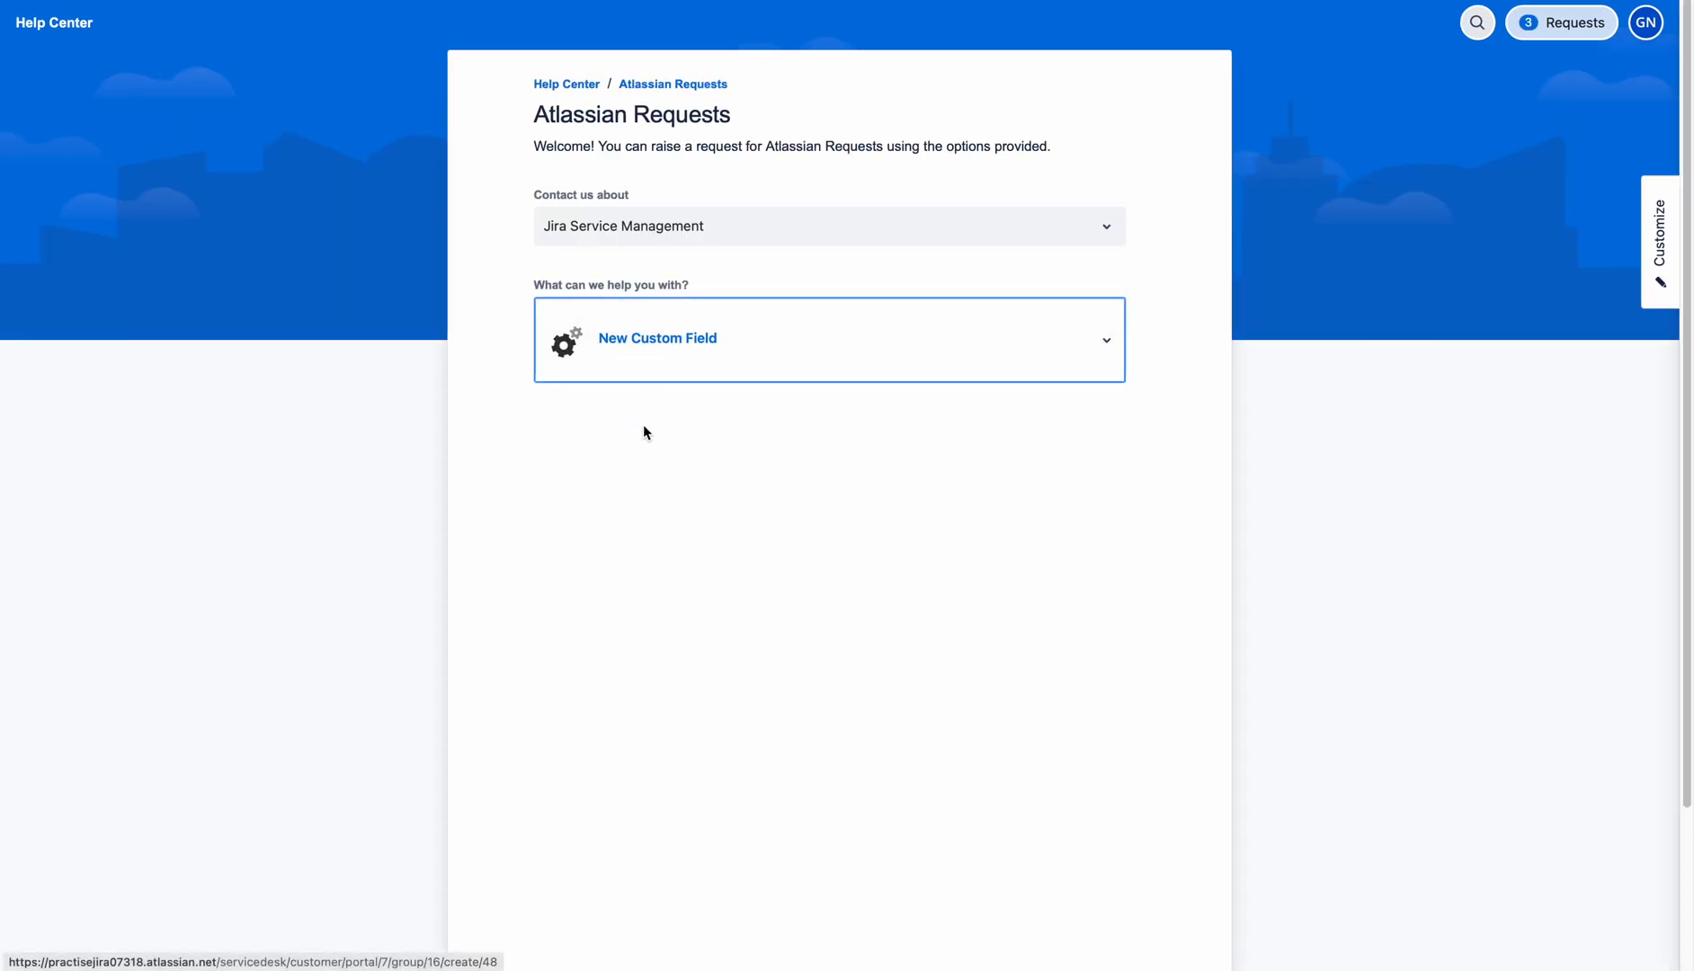
pyautogui.moveTo(1688, 297); pyautogui.dragTo(1690, 432)
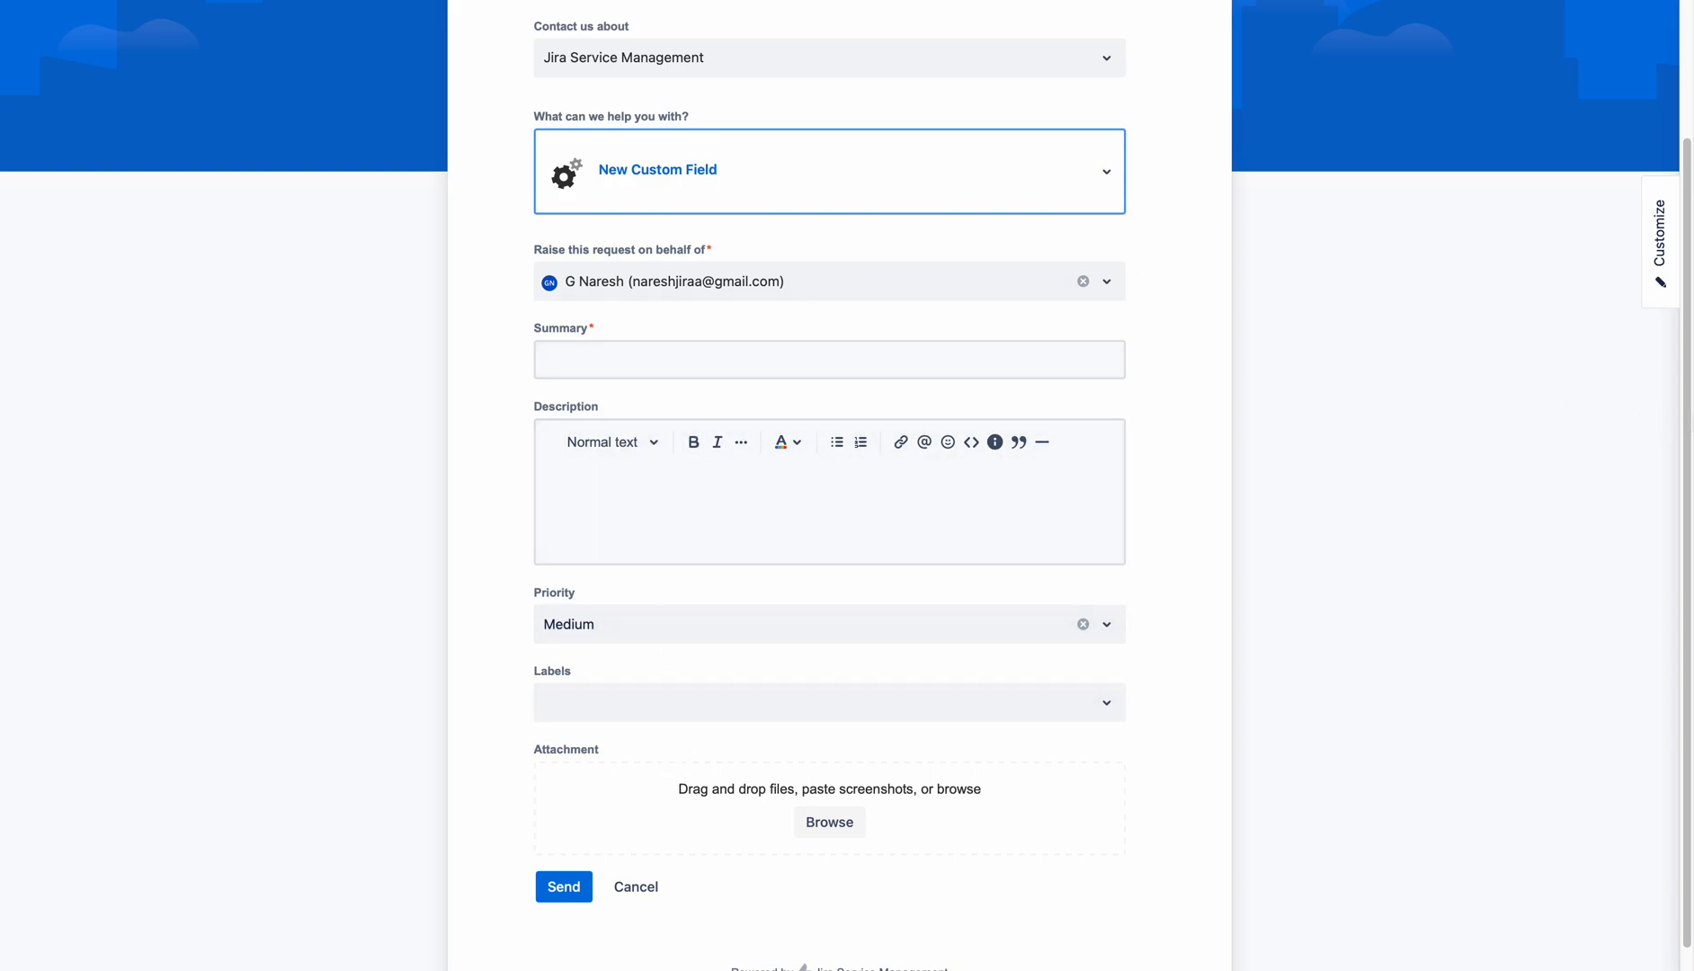
pyautogui.scroll(3, 1632, 422)
pyautogui.click(701, 83)
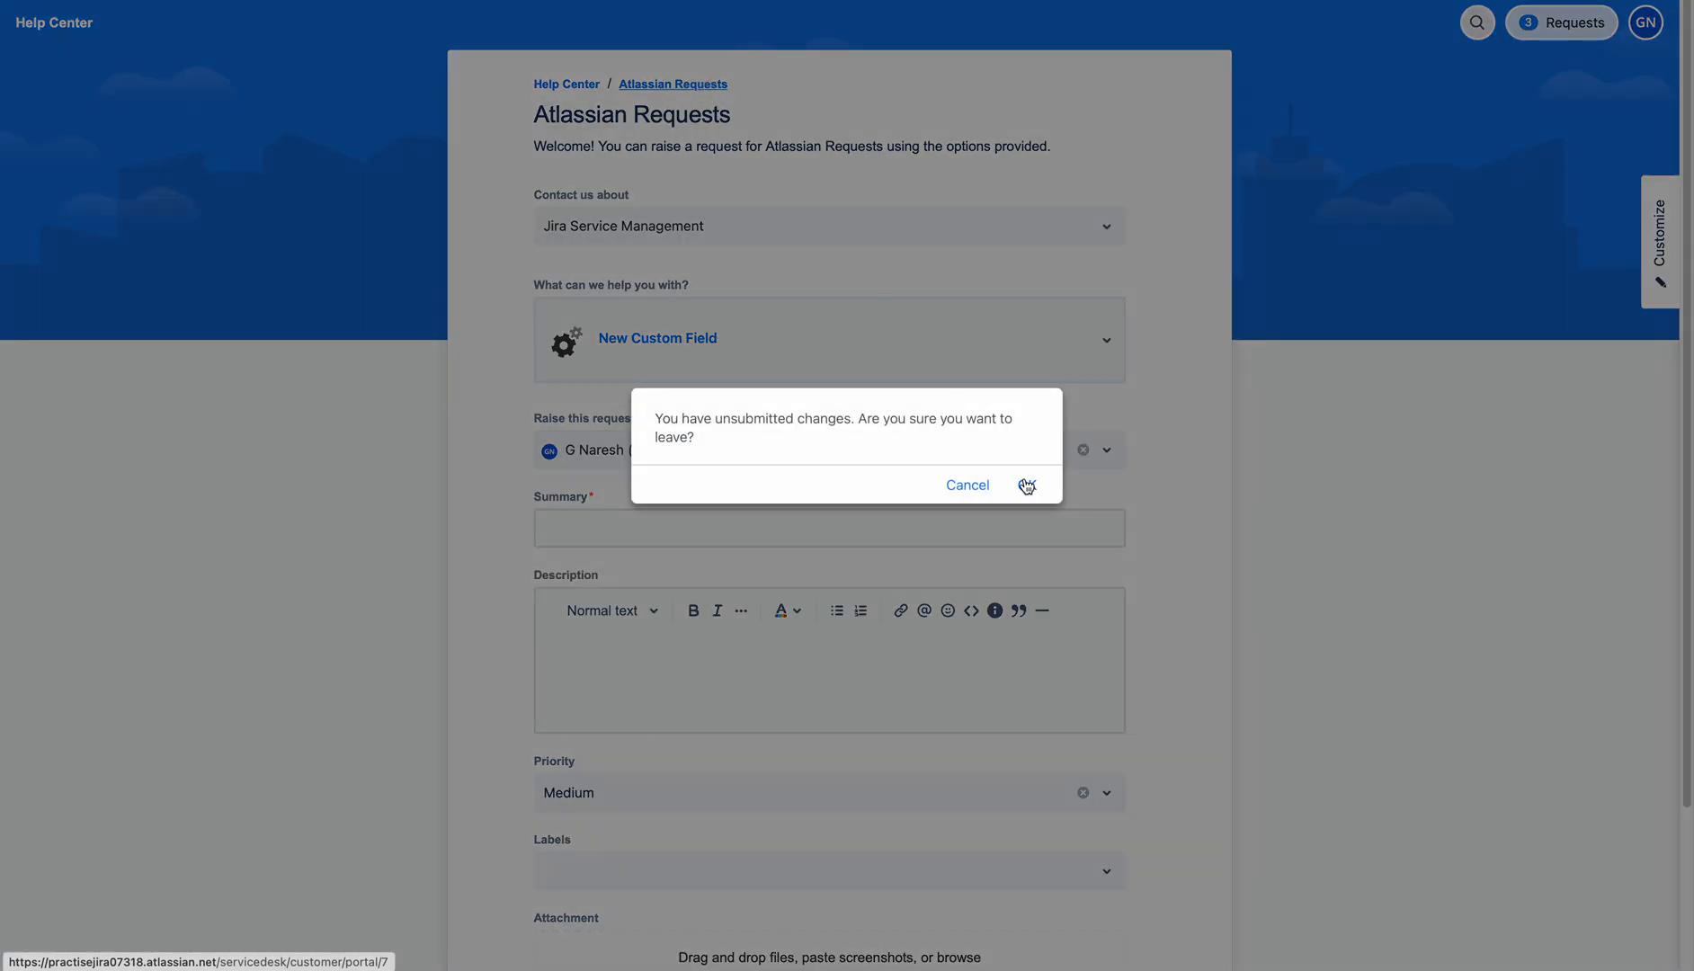
pyautogui.click(967, 485)
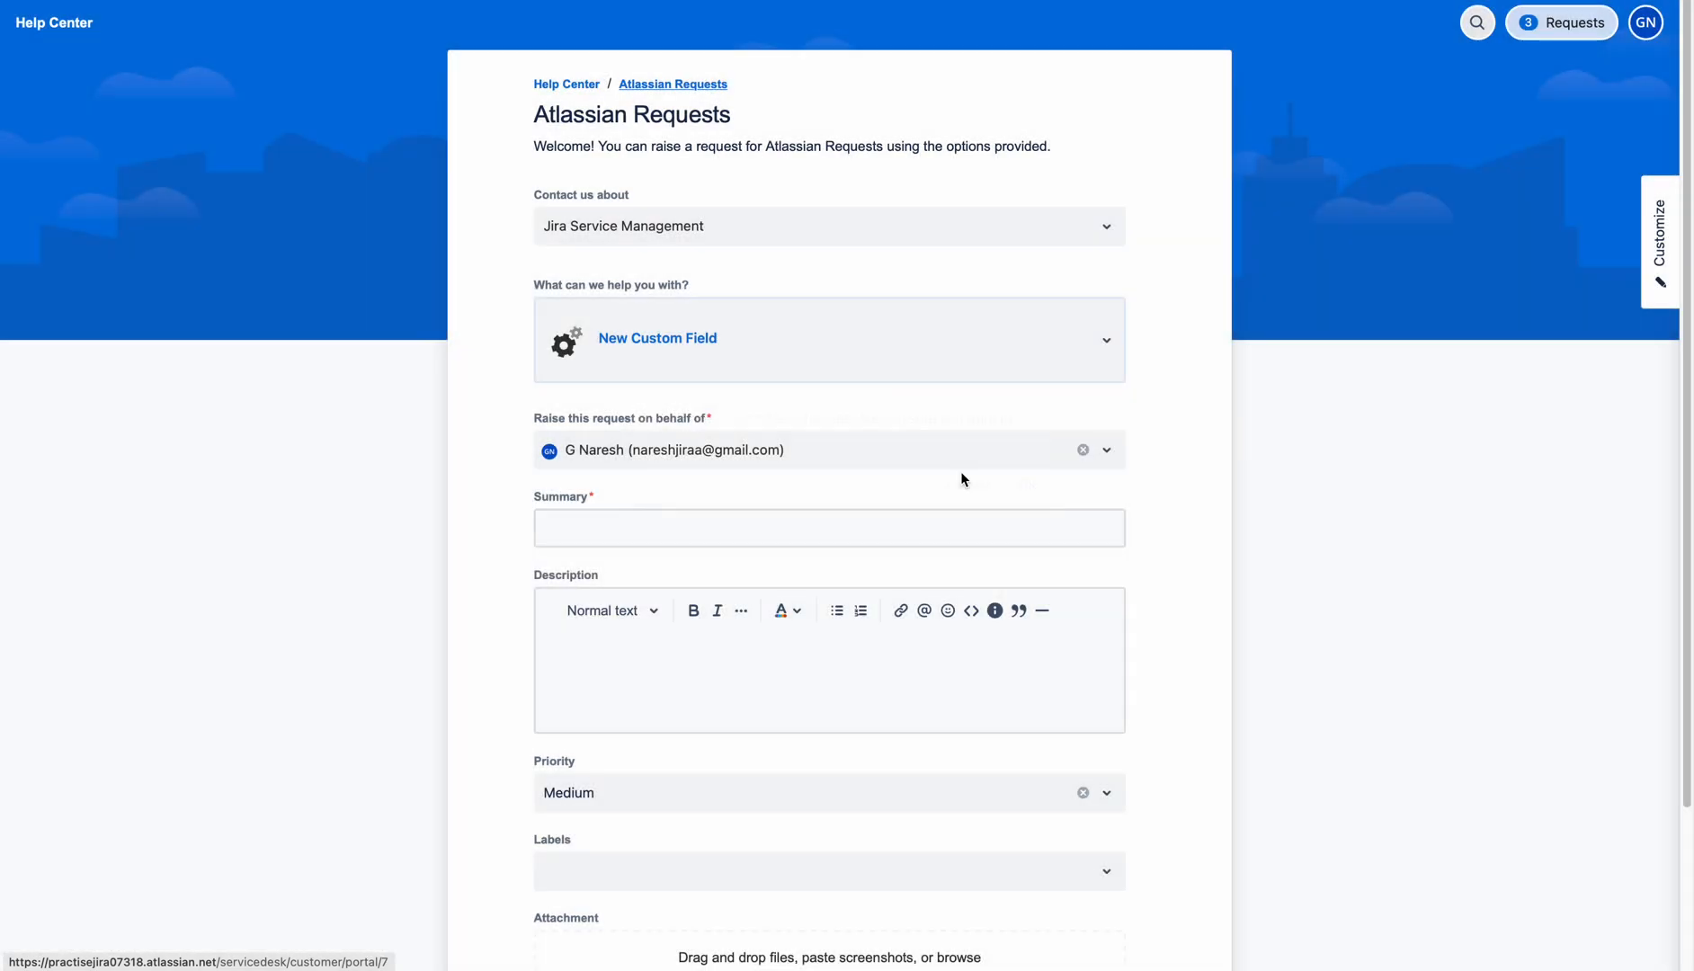
pyautogui.click(670, 83)
pyautogui.click(1028, 485)
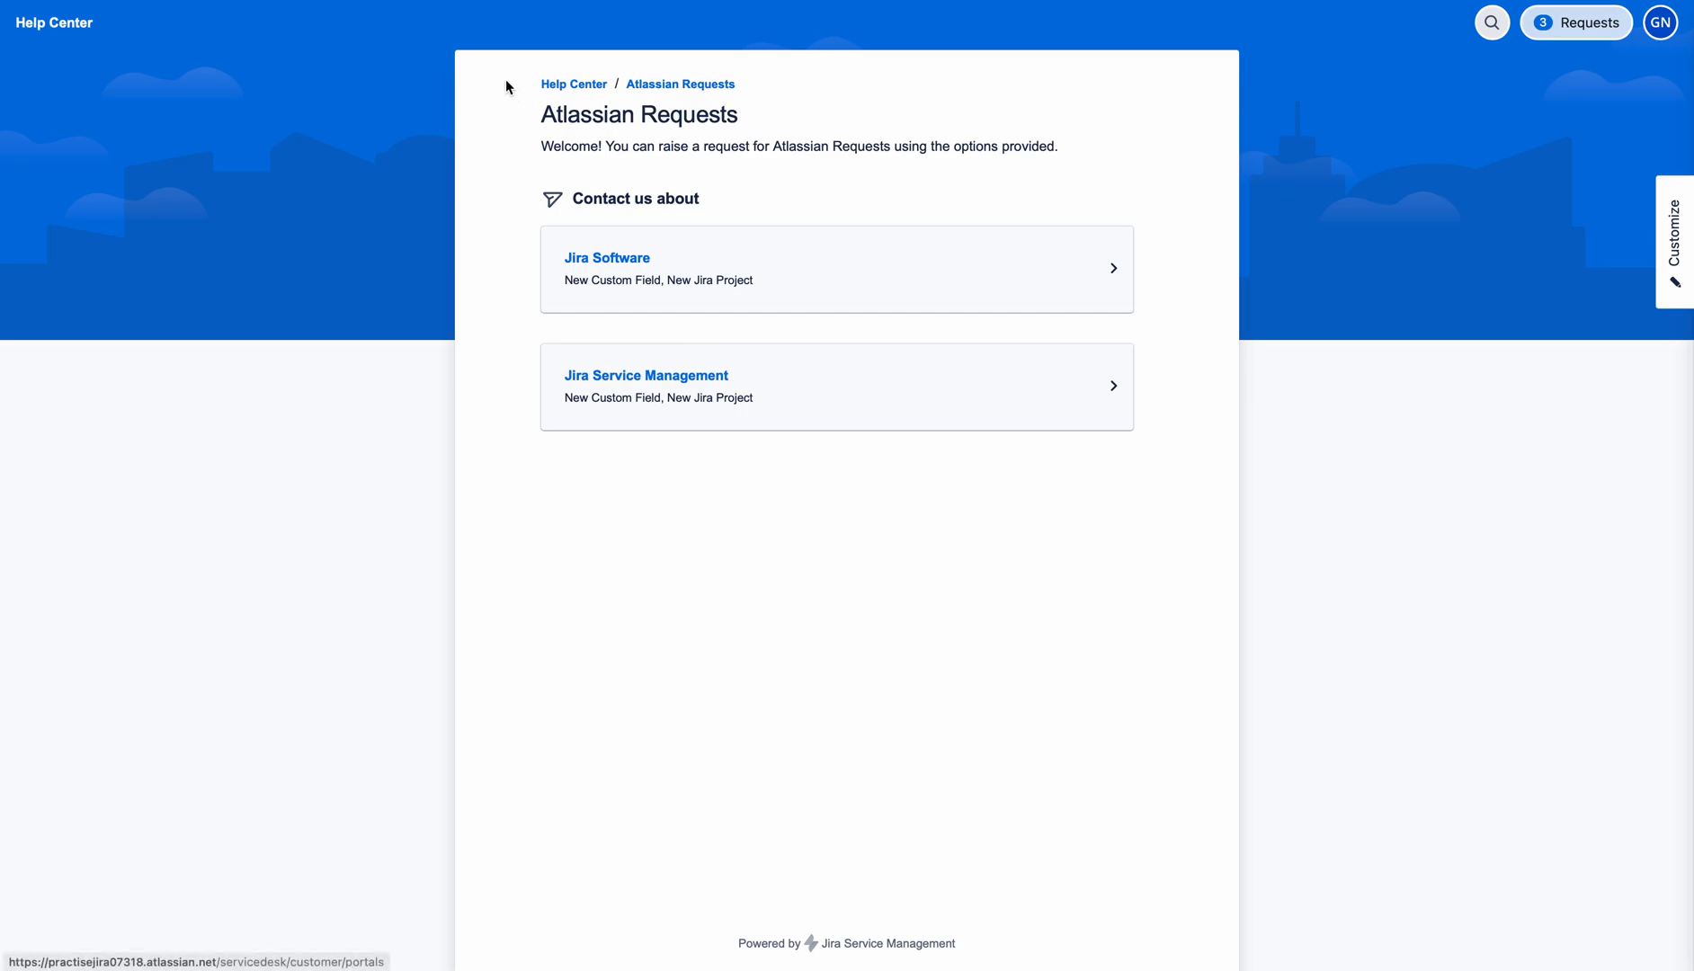
# Open the portal's Jira Software group and check the order of its request types
pyautogui.click(487, 0)
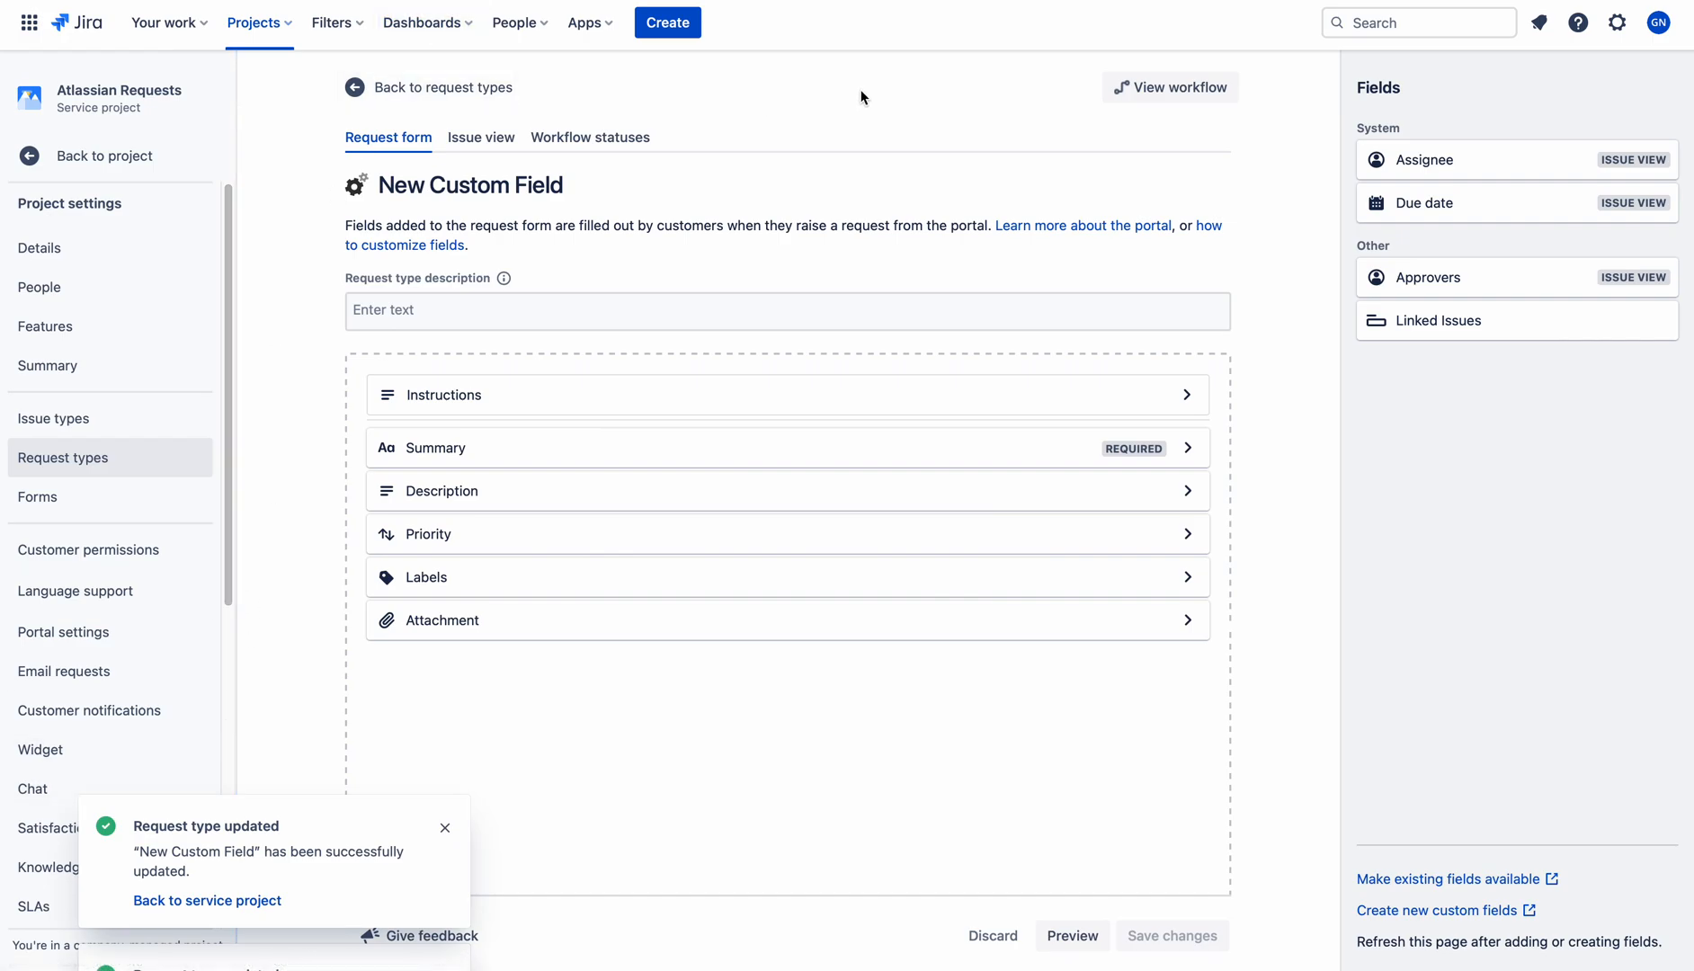
pyautogui.click(941, 0)
pyautogui.click(623, 276)
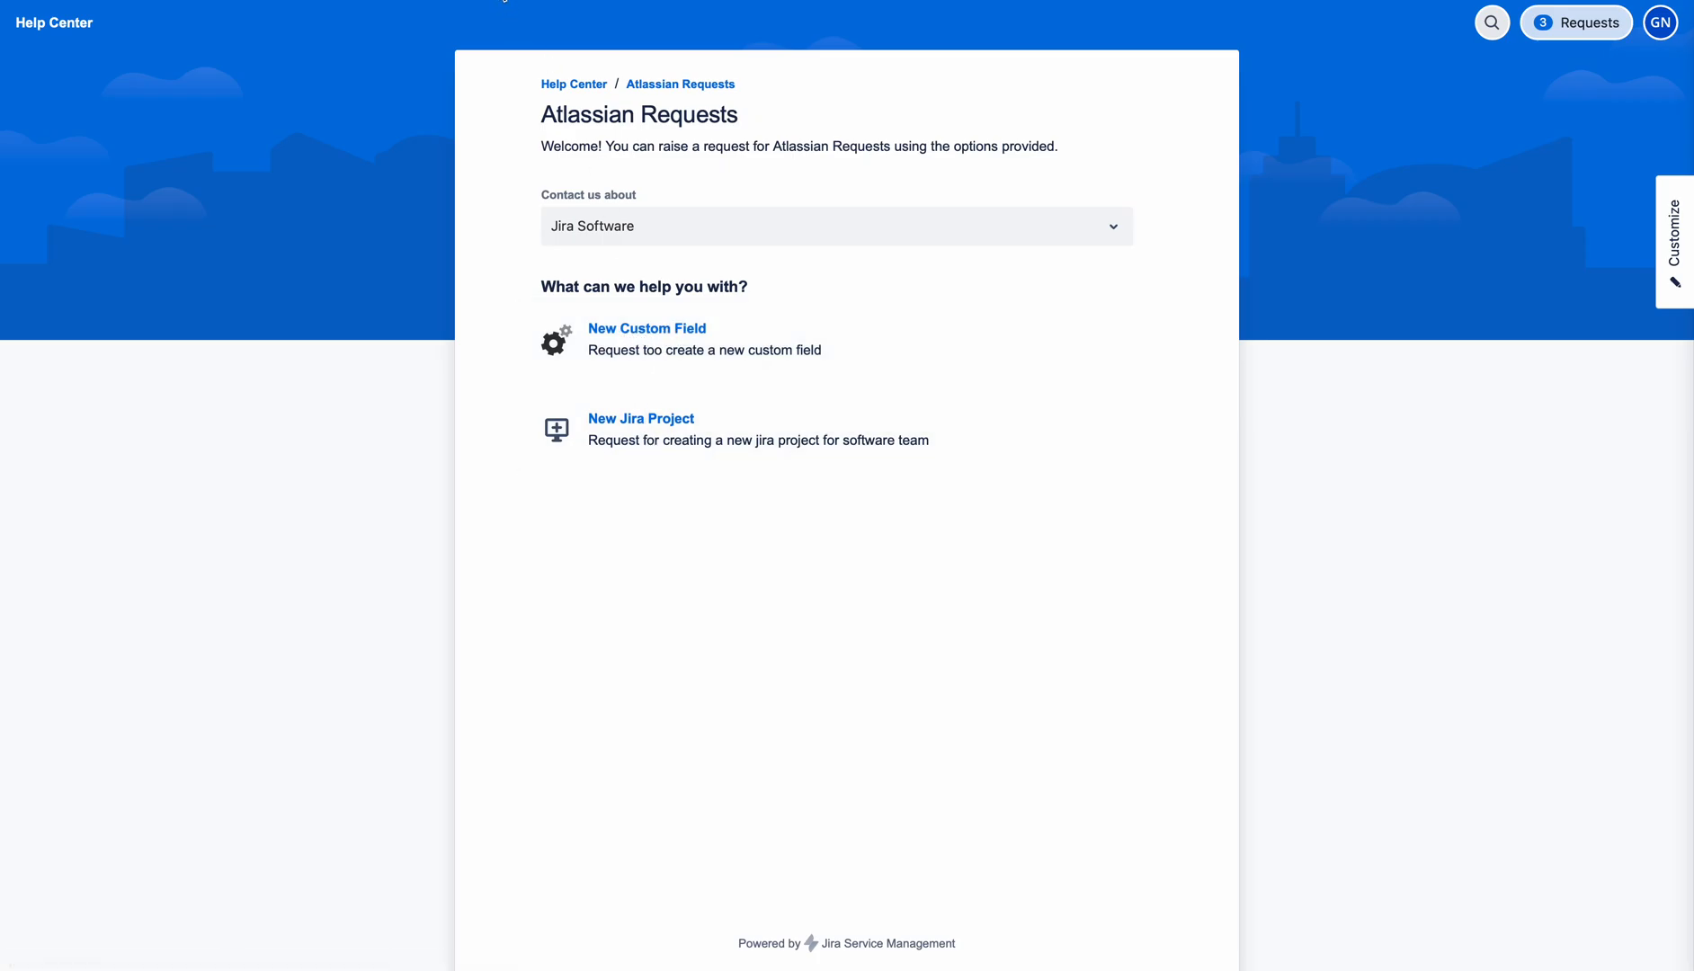
# In the portal groups settings, move New Jira Project above New Custom Field in both the Jira Software and Jira Service Management groups
pyautogui.click(504, 1)
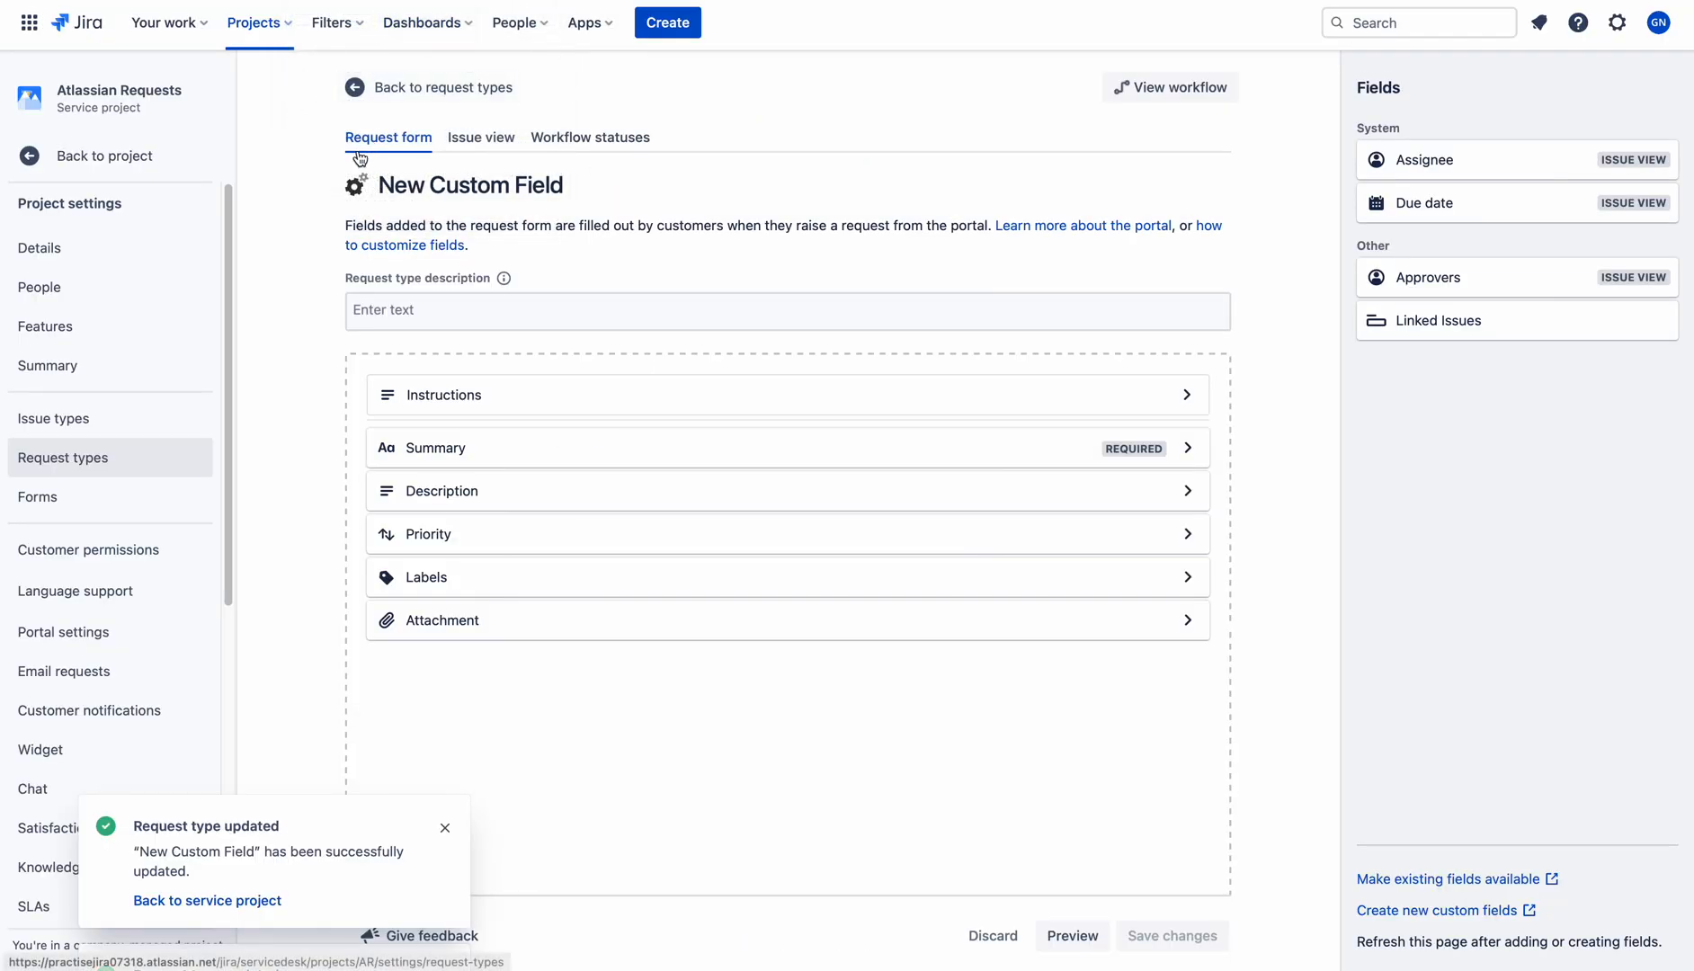
pyautogui.click(65, 458)
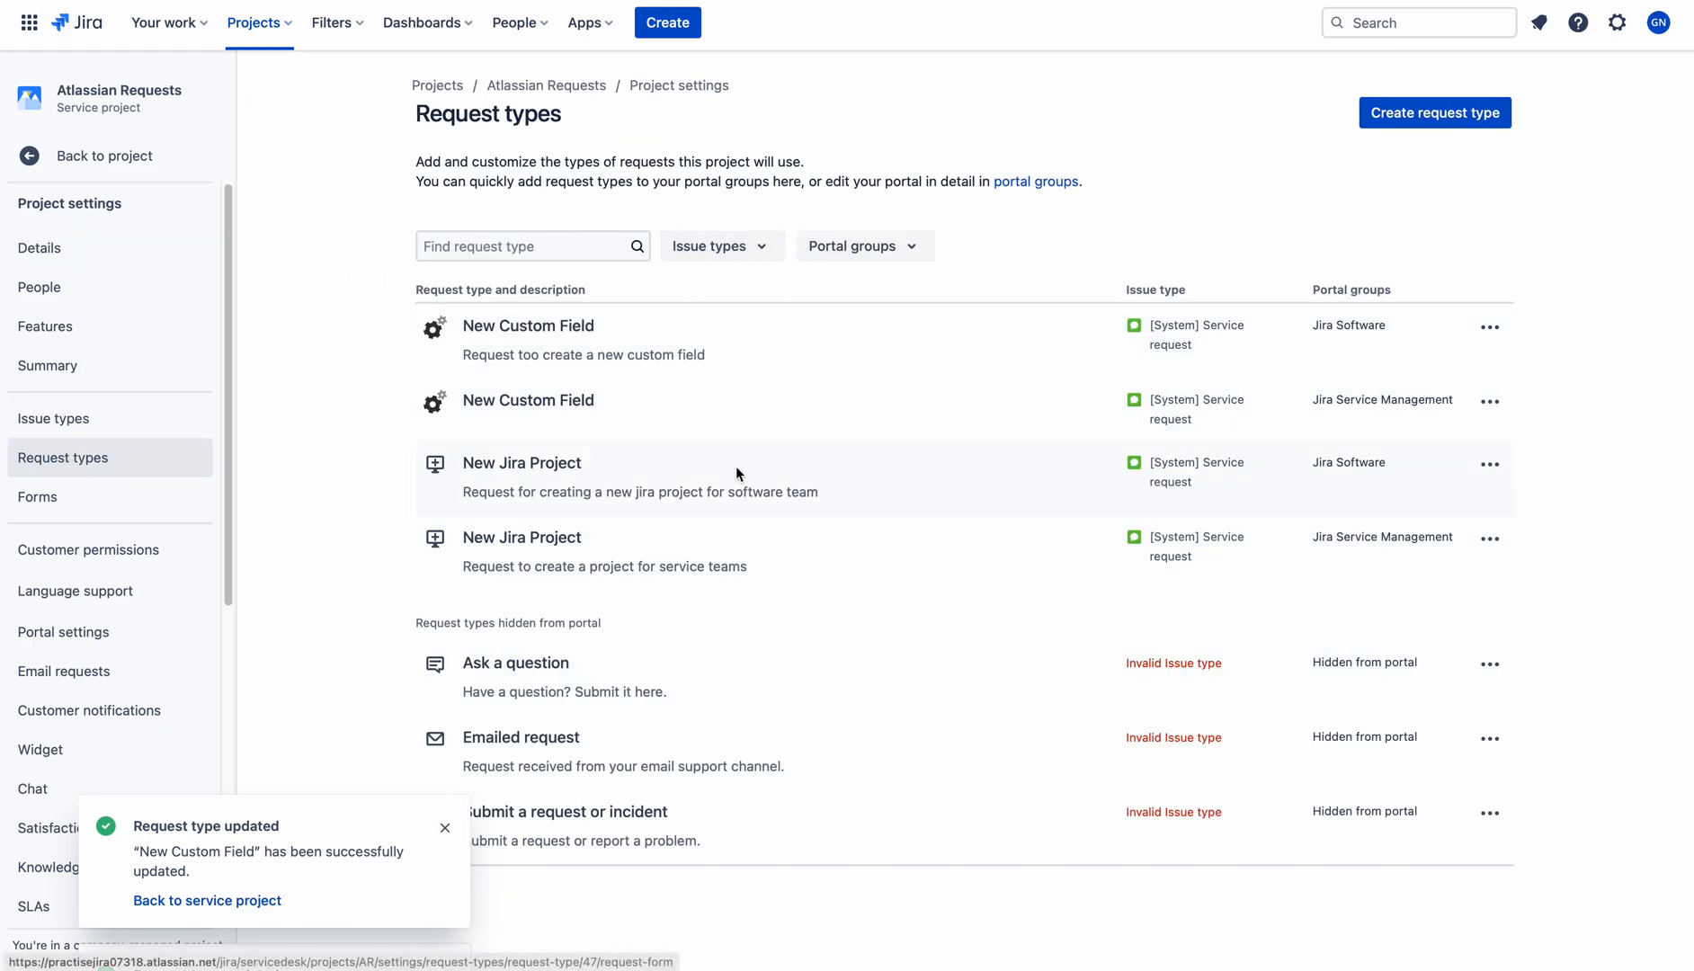
pyautogui.moveTo(232, 393); pyautogui.dragTo(233, 524)
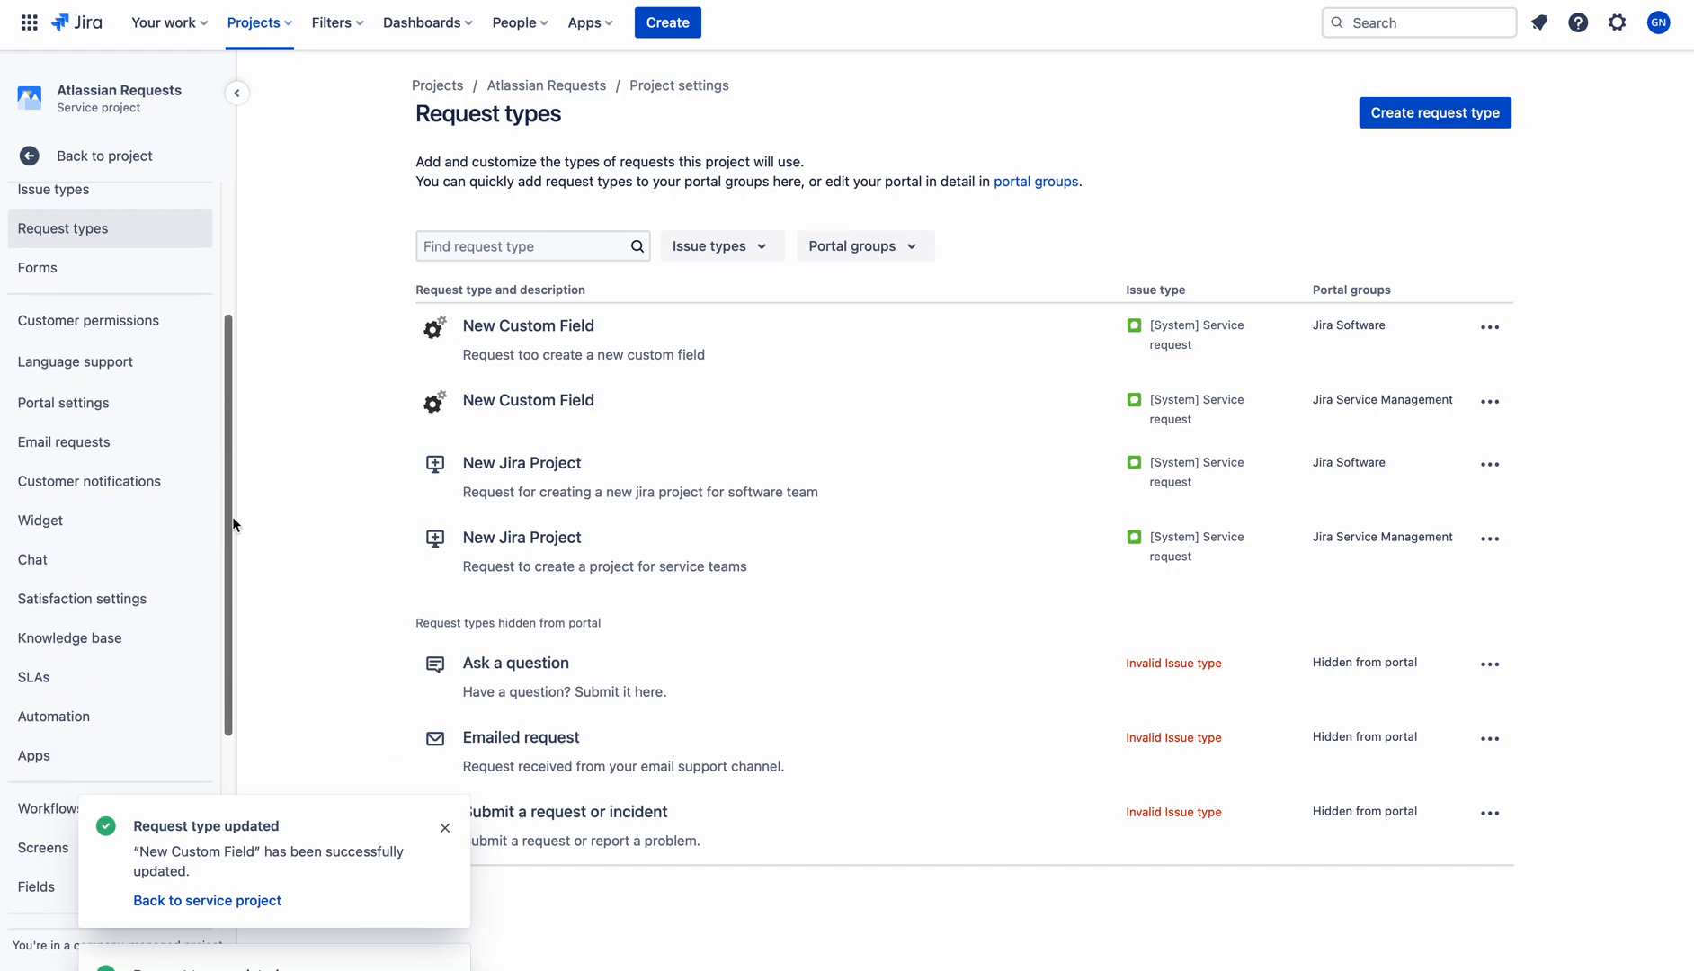
pyautogui.click(68, 404)
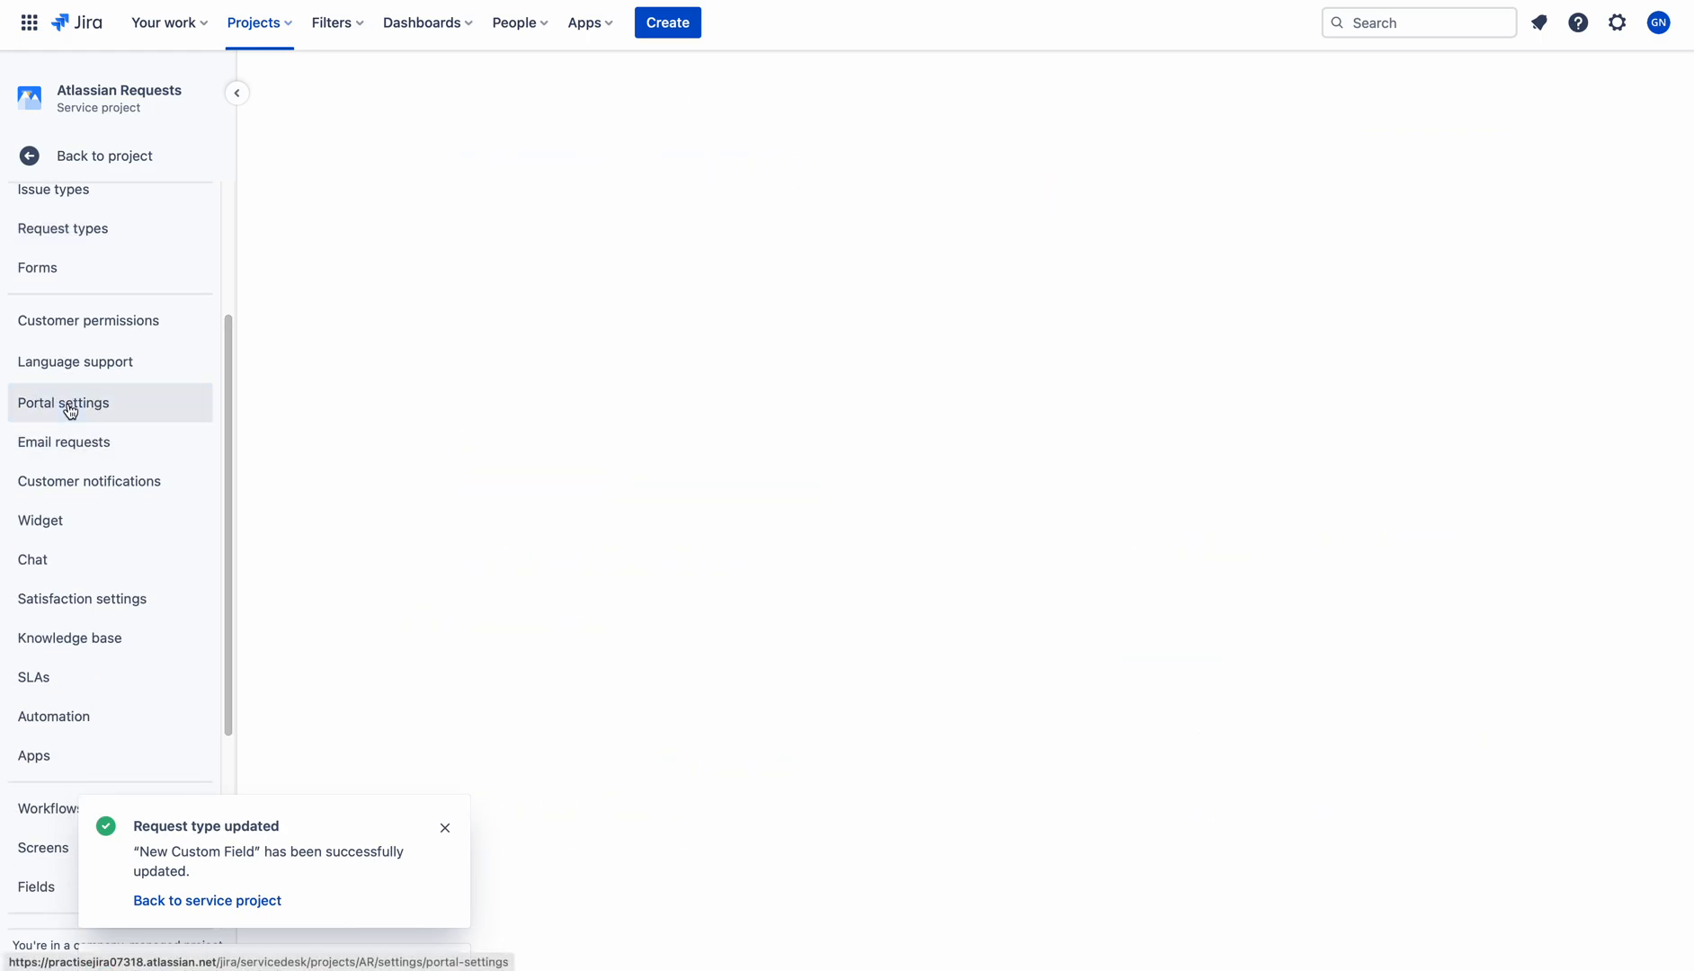
pyautogui.click(869, 179)
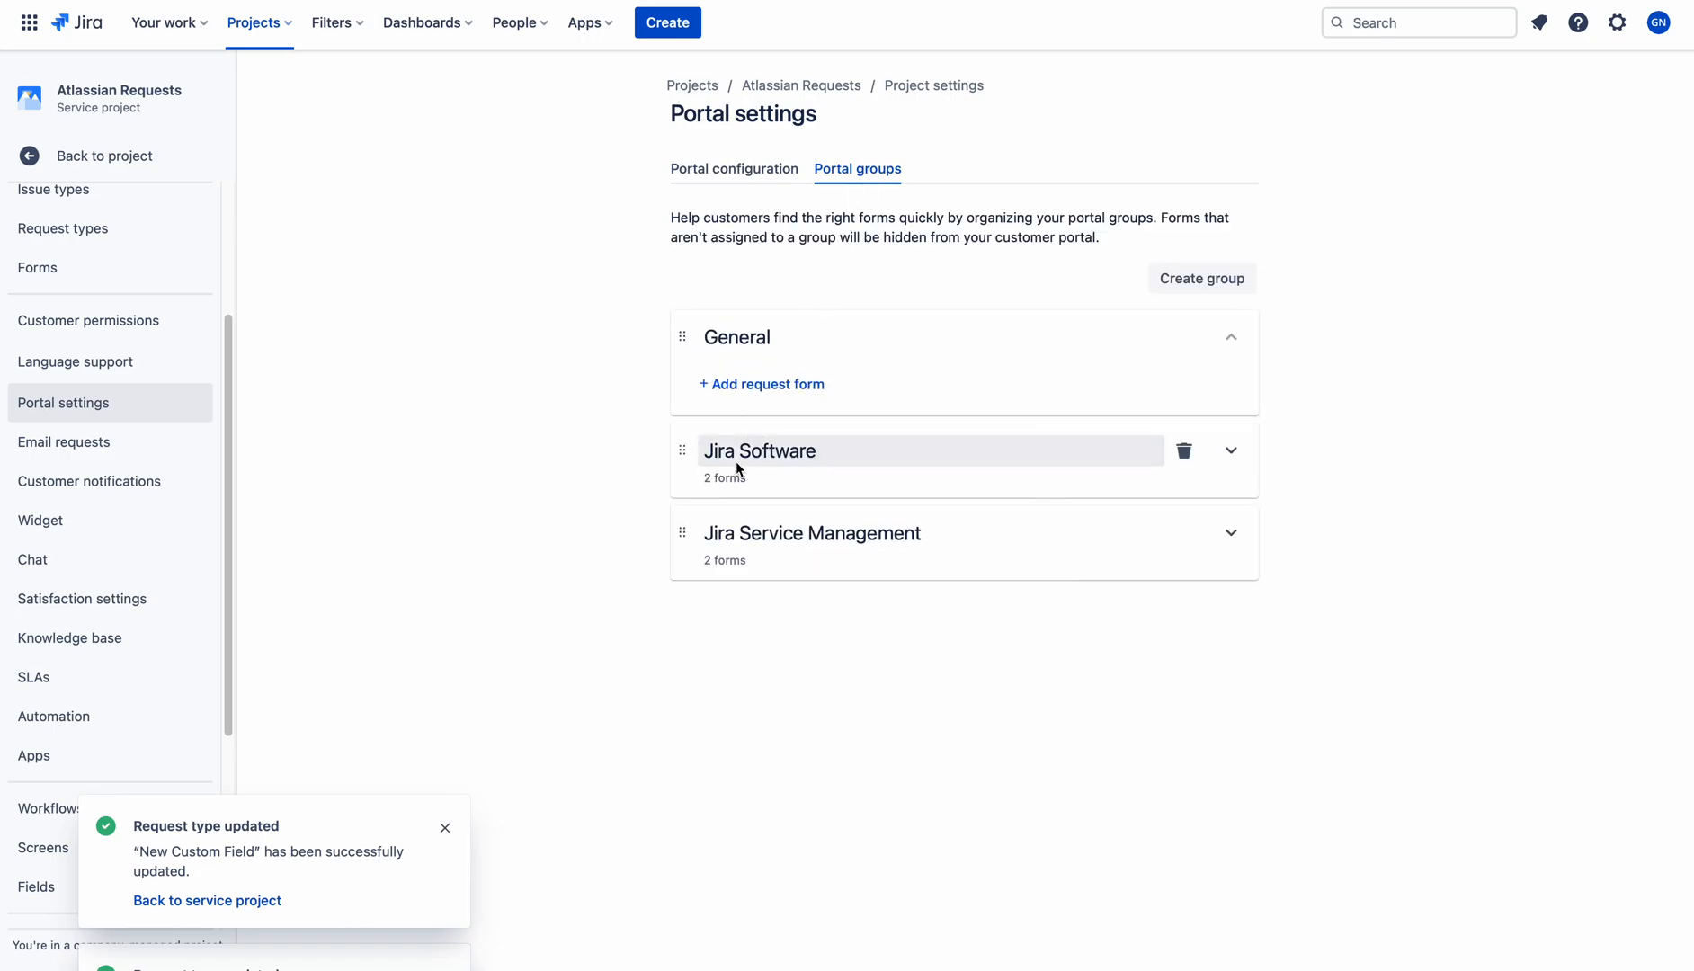
pyautogui.click(1244, 456)
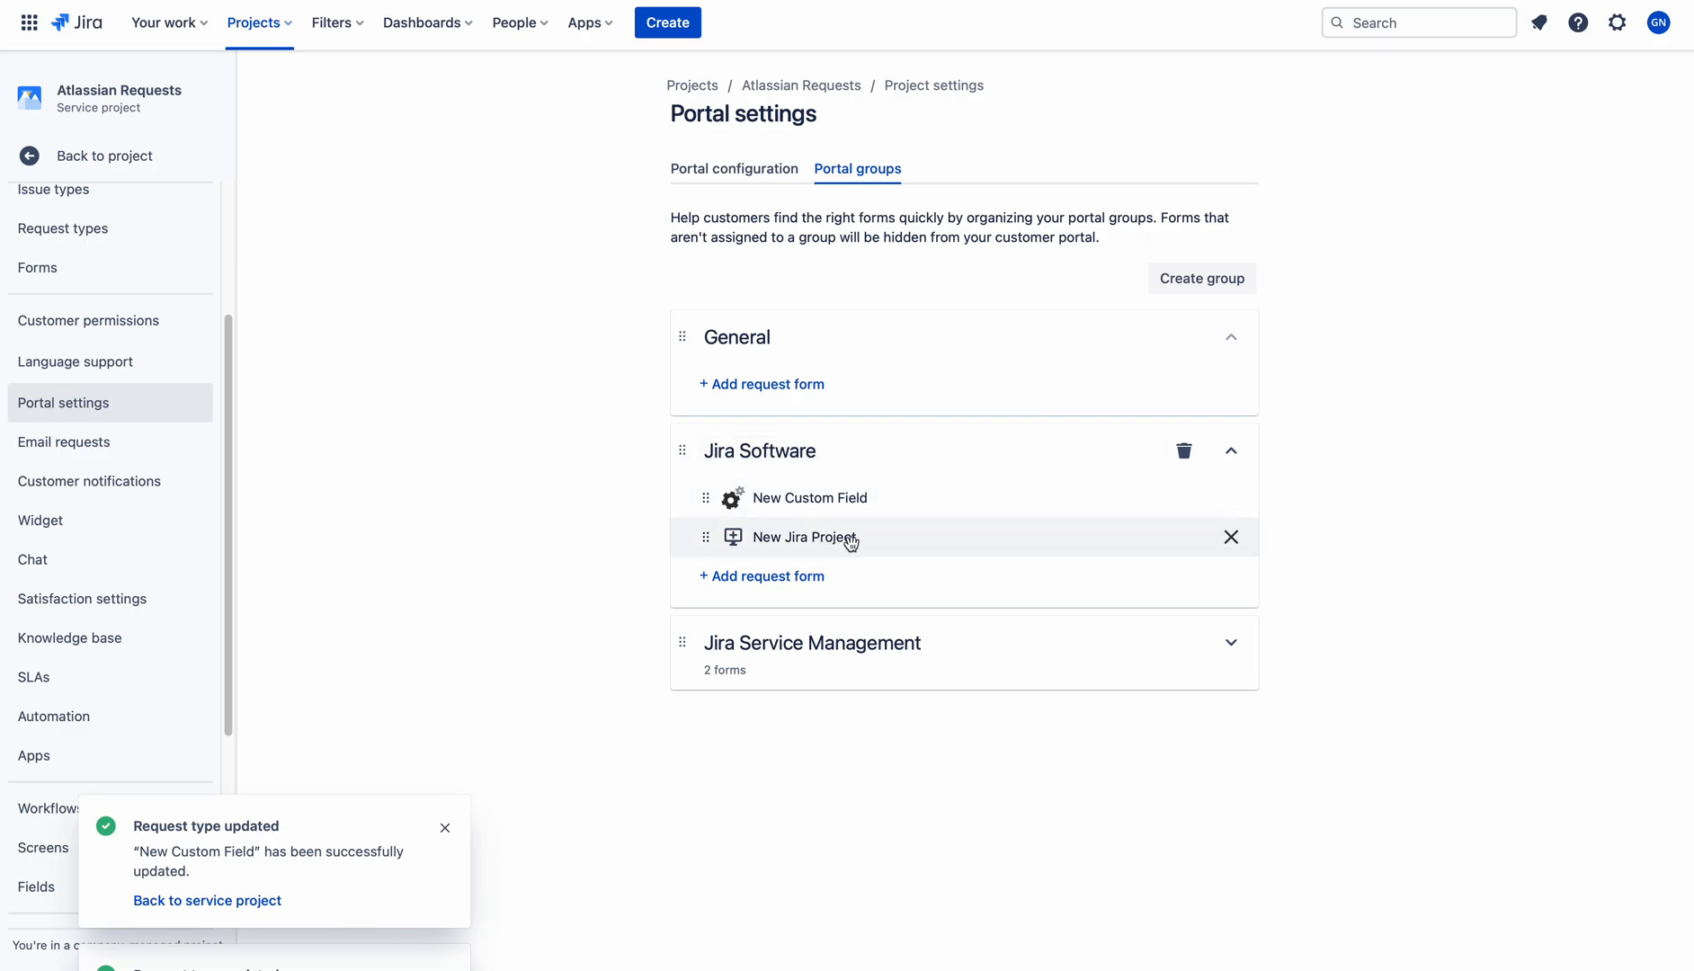
pyautogui.moveTo(710, 550); pyautogui.dragTo(705, 501)
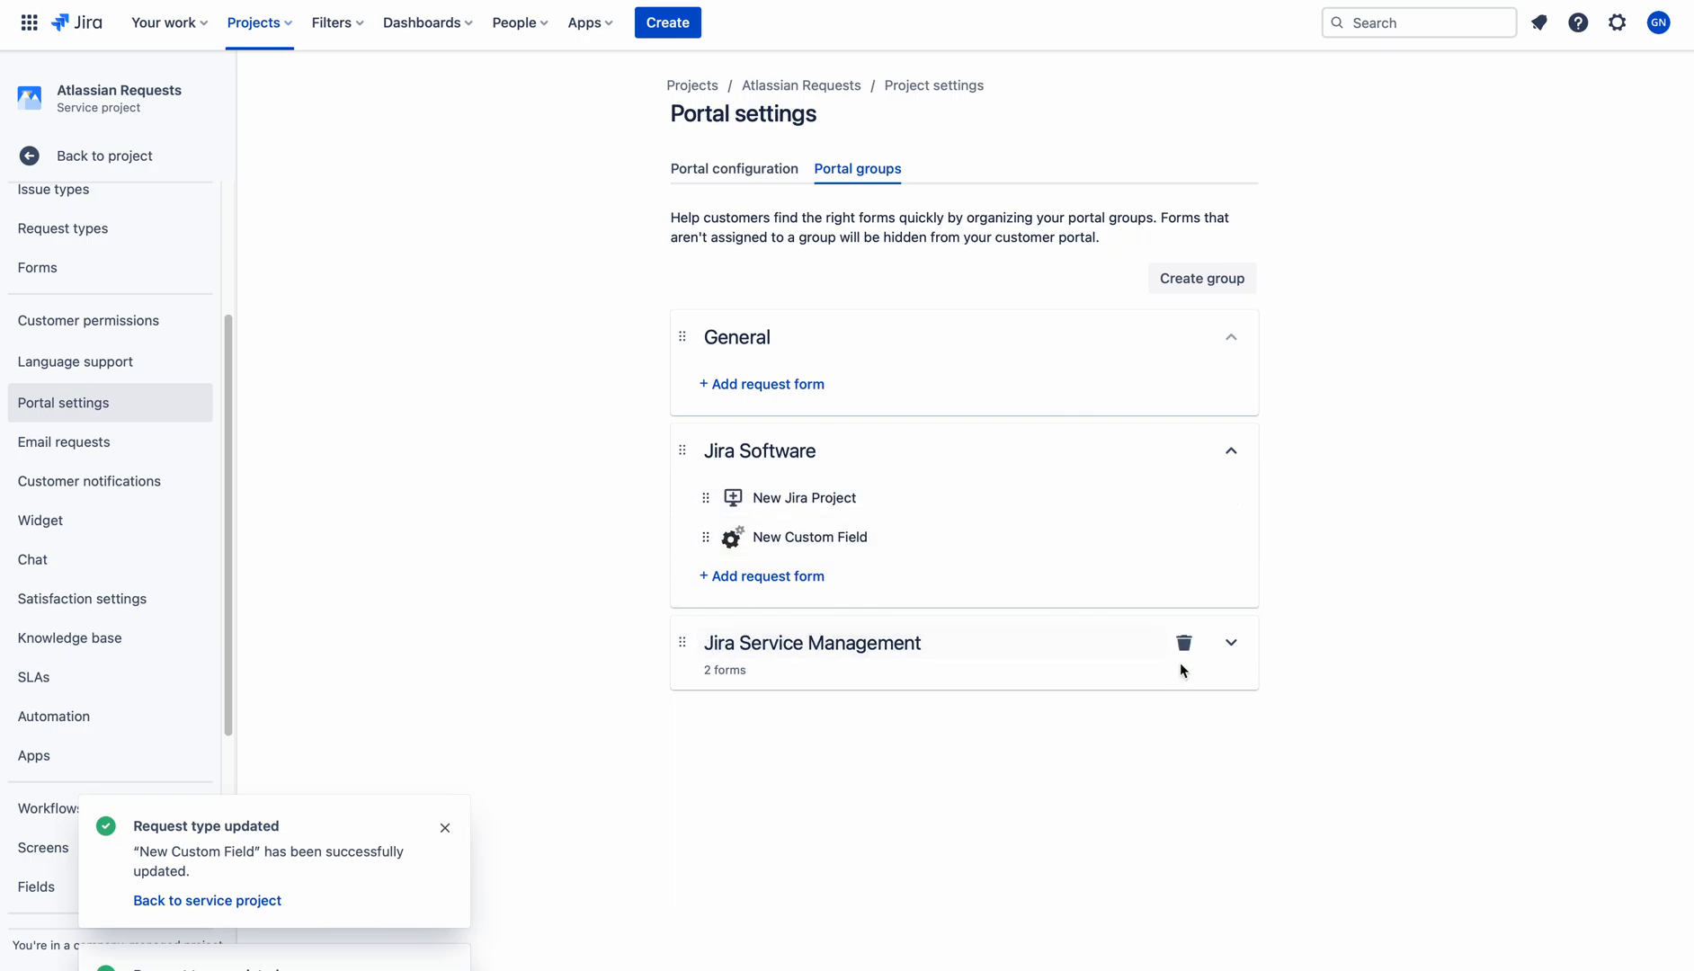
pyautogui.click(1231, 644)
pyautogui.moveTo(706, 730); pyautogui.dragTo(697, 689)
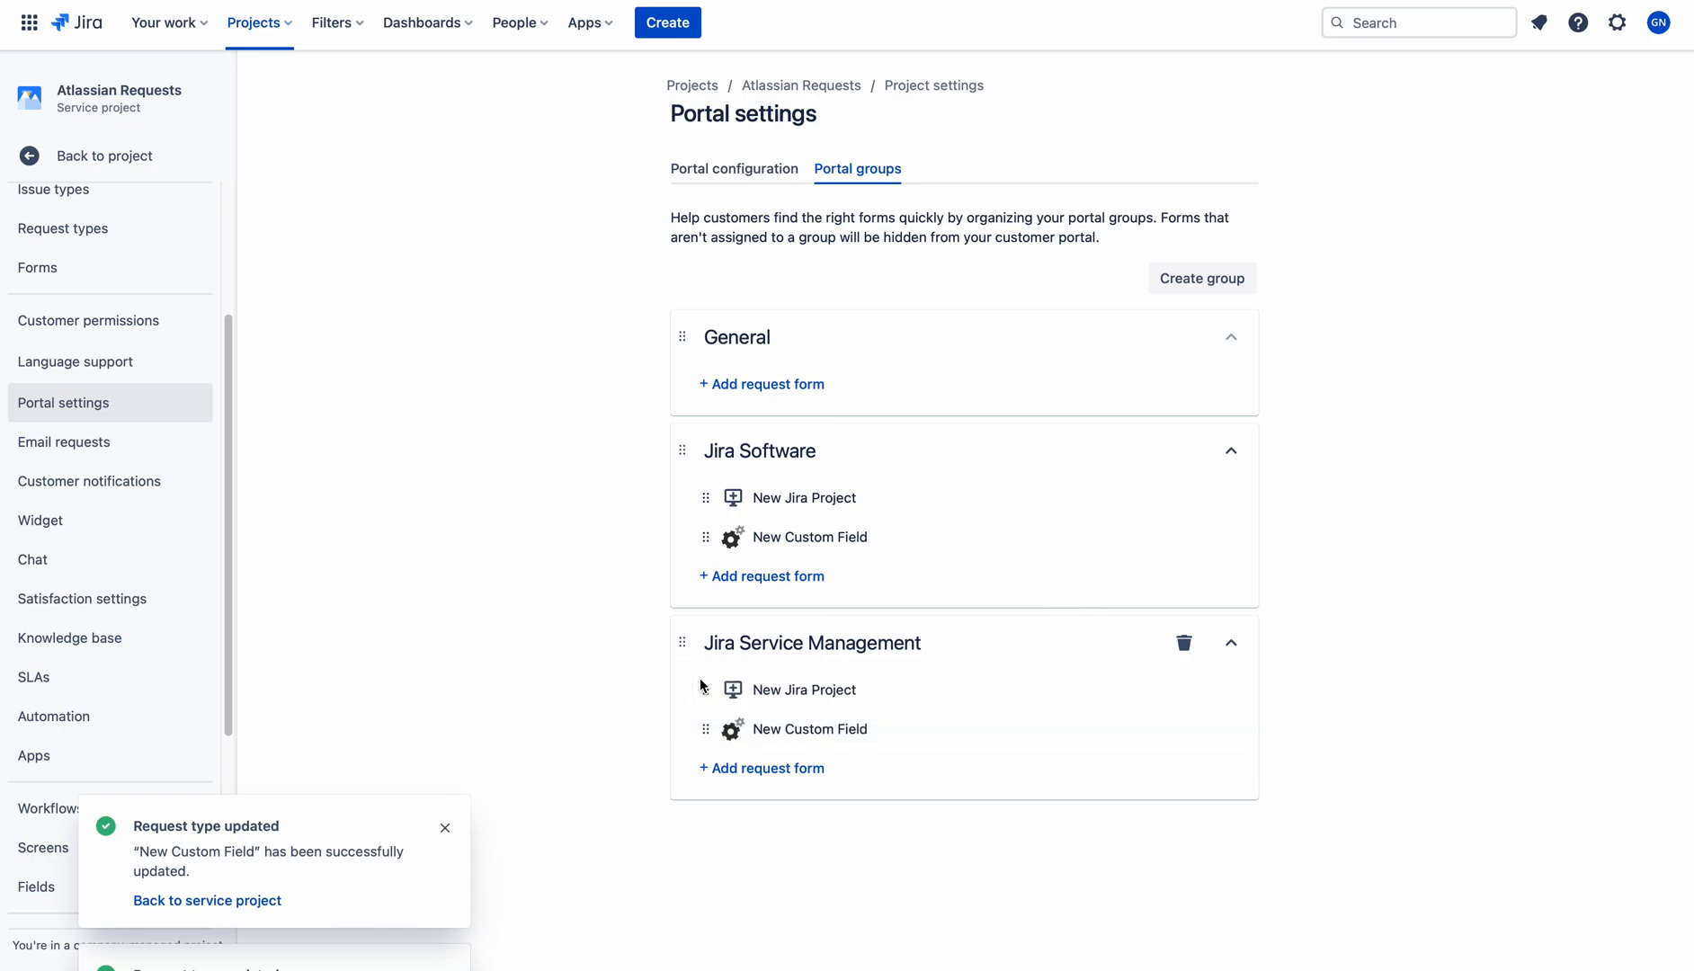